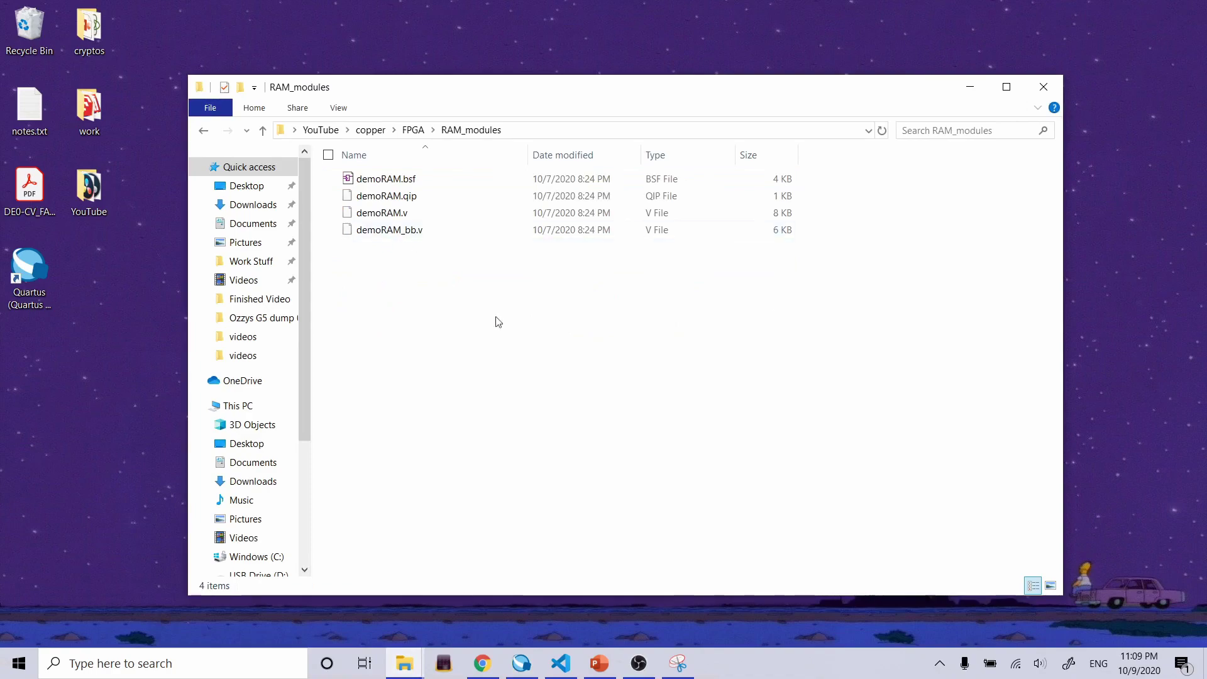
Go up from RAM_modules to the FPGA project folder, and switch to the OneShot.v file in Quartus Prime.
{"action": "left_click", "coordinate": [407, 200]}
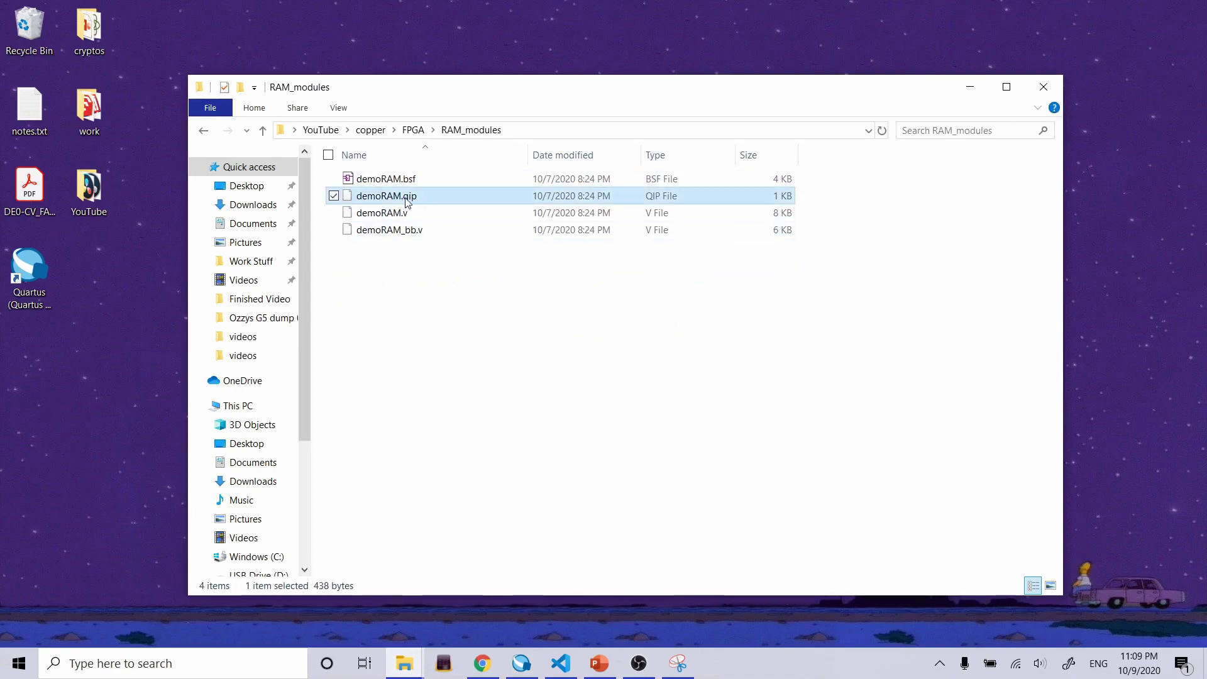
{"action": "left_click", "coordinate": [413, 129]}
{"action": "left_click", "coordinate": [521, 663]}
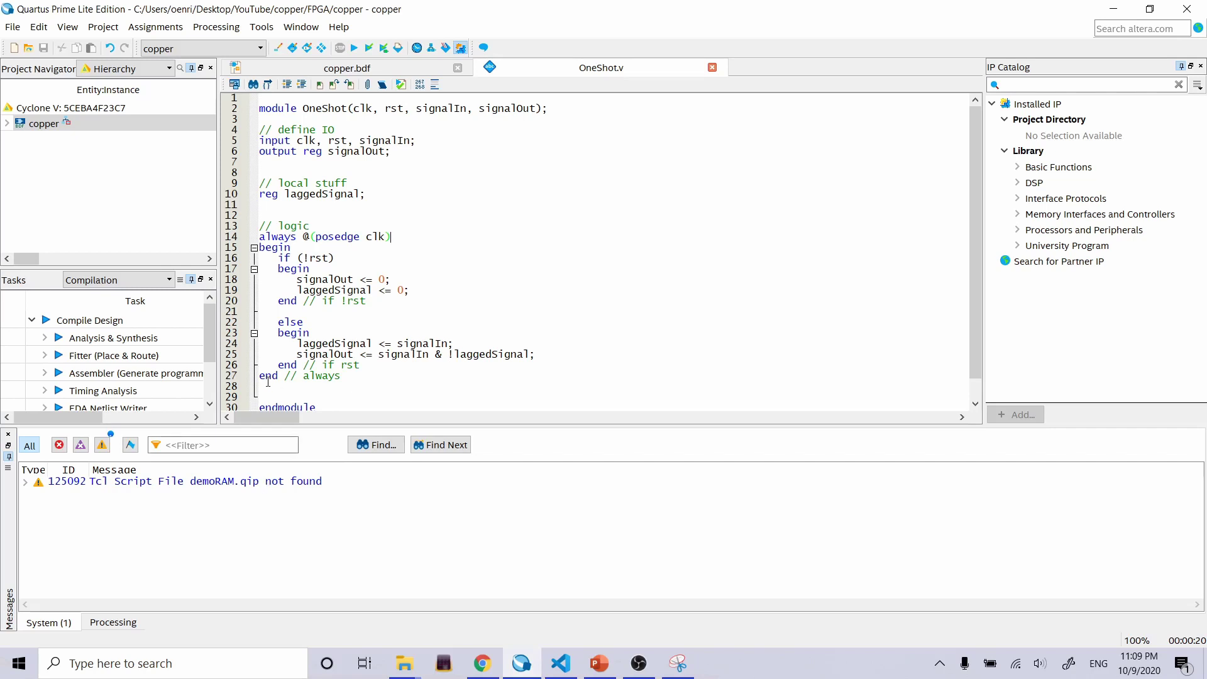
Review the OneShot module's Verilog code and enlarge the code editor area so the whole module fits.
{"action": "left_click", "coordinate": [436, 271]}
{"action": "left_click", "coordinate": [428, 183]}
{"action": "left_click_drag", "start_coordinate": [274, 108], "coordinate": [372, 377]}
{"action": "left_click", "coordinate": [432, 309]}
{"action": "scroll", "coordinate": [430, 298], "scroll_direction": "down", "scroll_amount": 1}
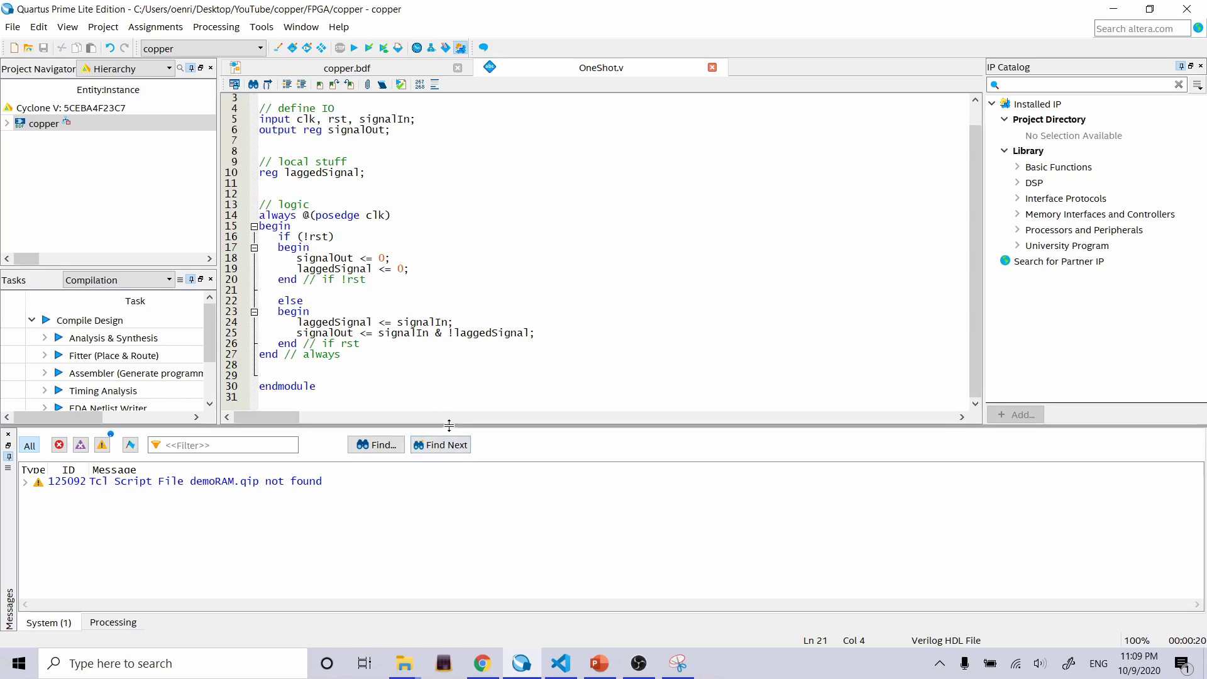
{"action": "left_click_drag", "start_coordinate": [449, 424], "coordinate": [449, 453]}
{"action": "left_click", "coordinate": [499, 183]}
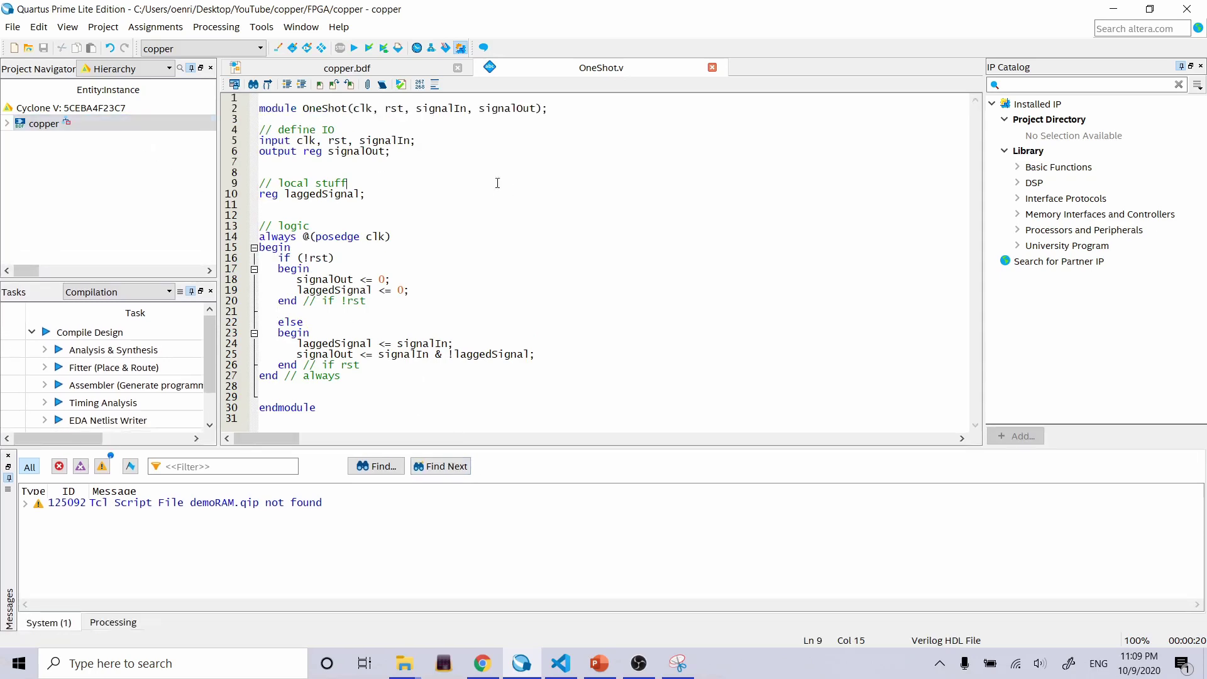
{"action": "left_click", "coordinate": [12, 28]}
{"action": "mouse_move", "coordinate": [101, 251]}
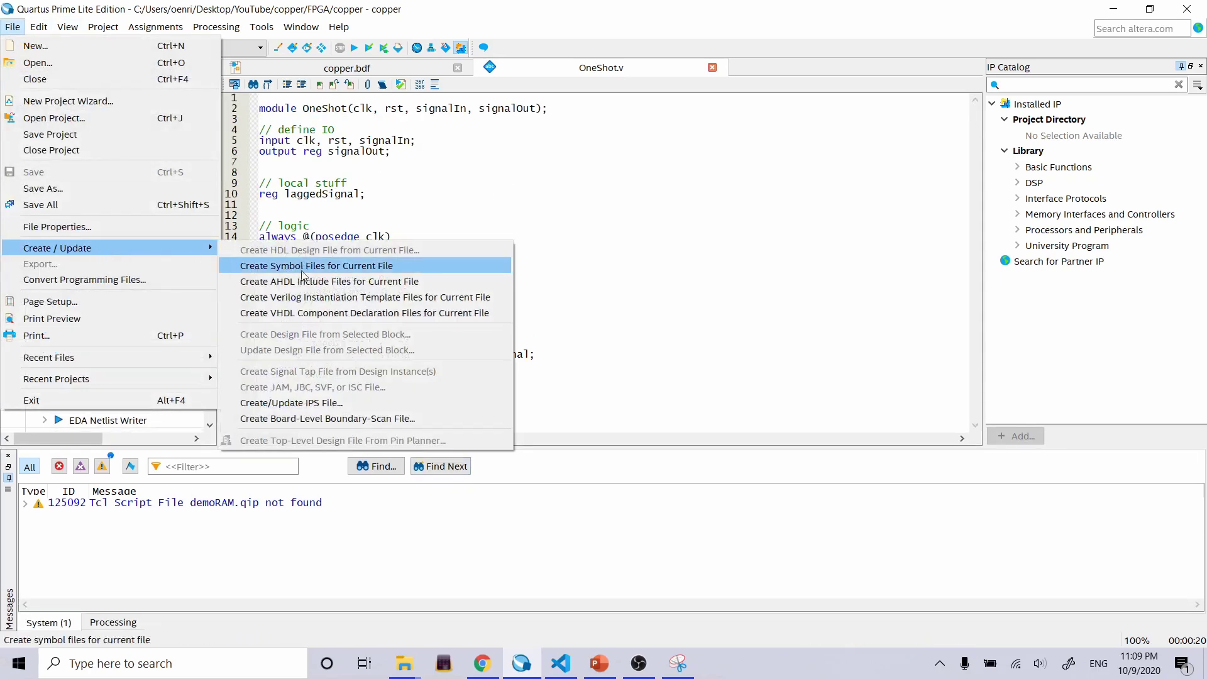
{"action": "left_click", "coordinate": [447, 158]}
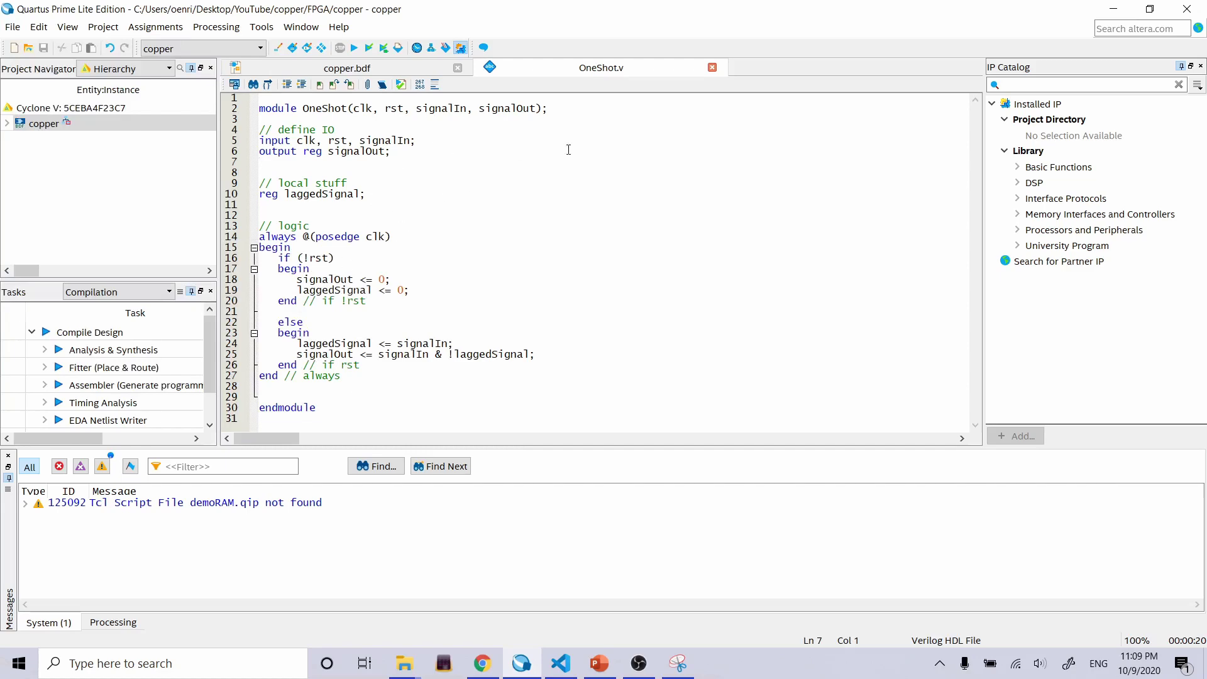
Examine the blocks in the copper.bdf schematic alongside the OneShot.v module code.
{"action": "left_click", "coordinate": [347, 67]}
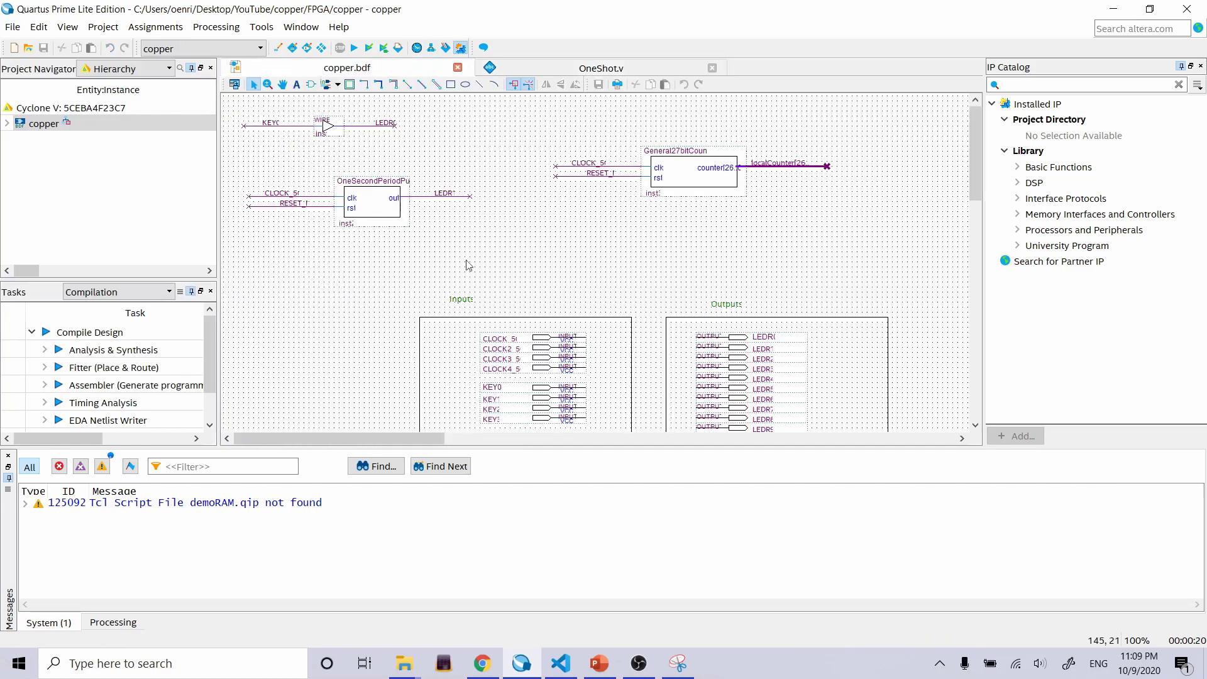
{"action": "left_click", "coordinate": [607, 65]}
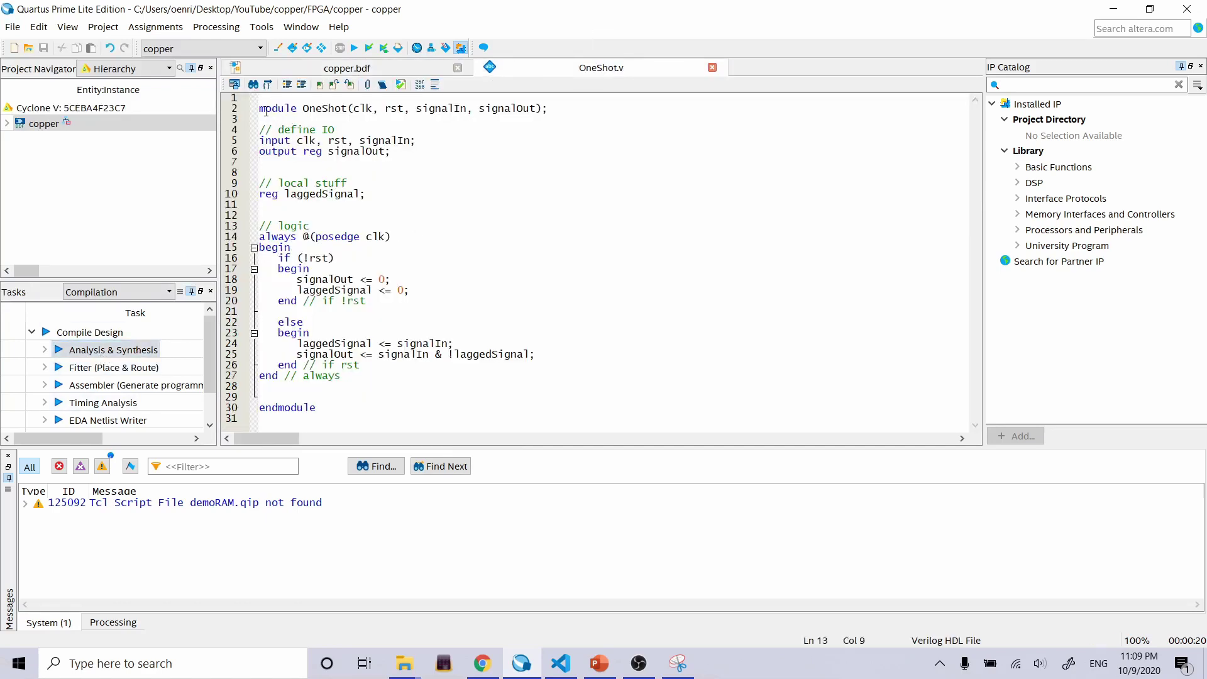
{"action": "left_click_drag", "start_coordinate": [266, 111], "coordinate": [262, 387]}
{"action": "left_click", "coordinate": [277, 311]}
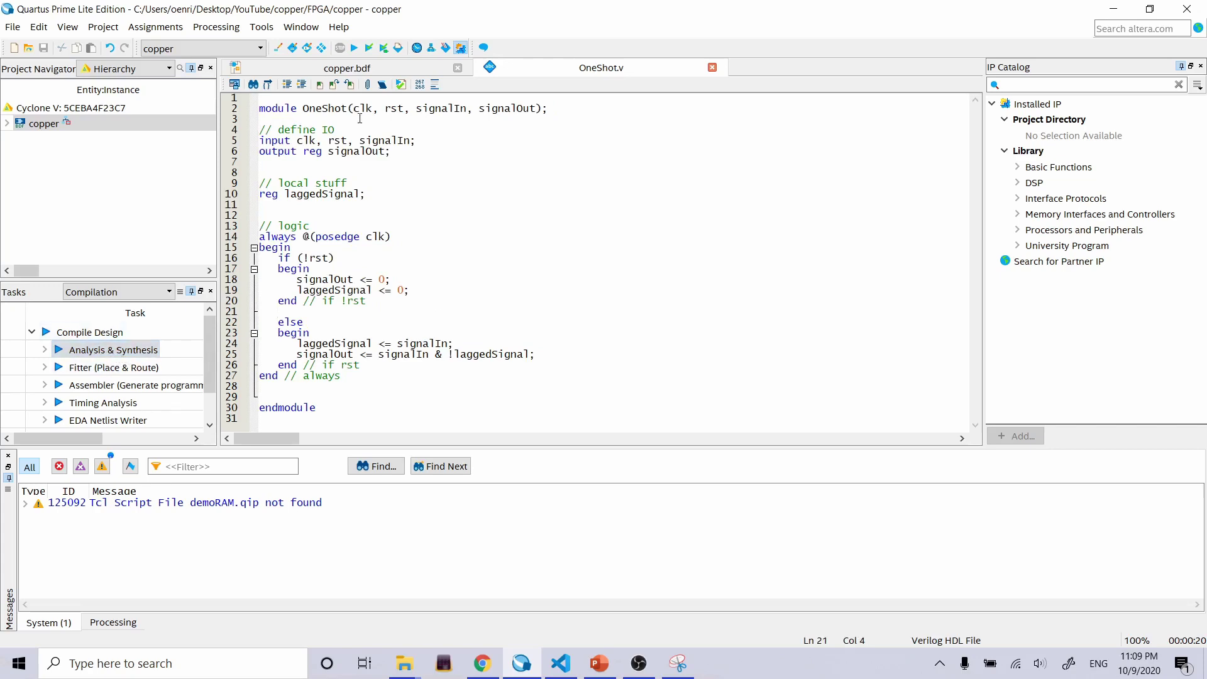
{"action": "left_click", "coordinate": [352, 69]}
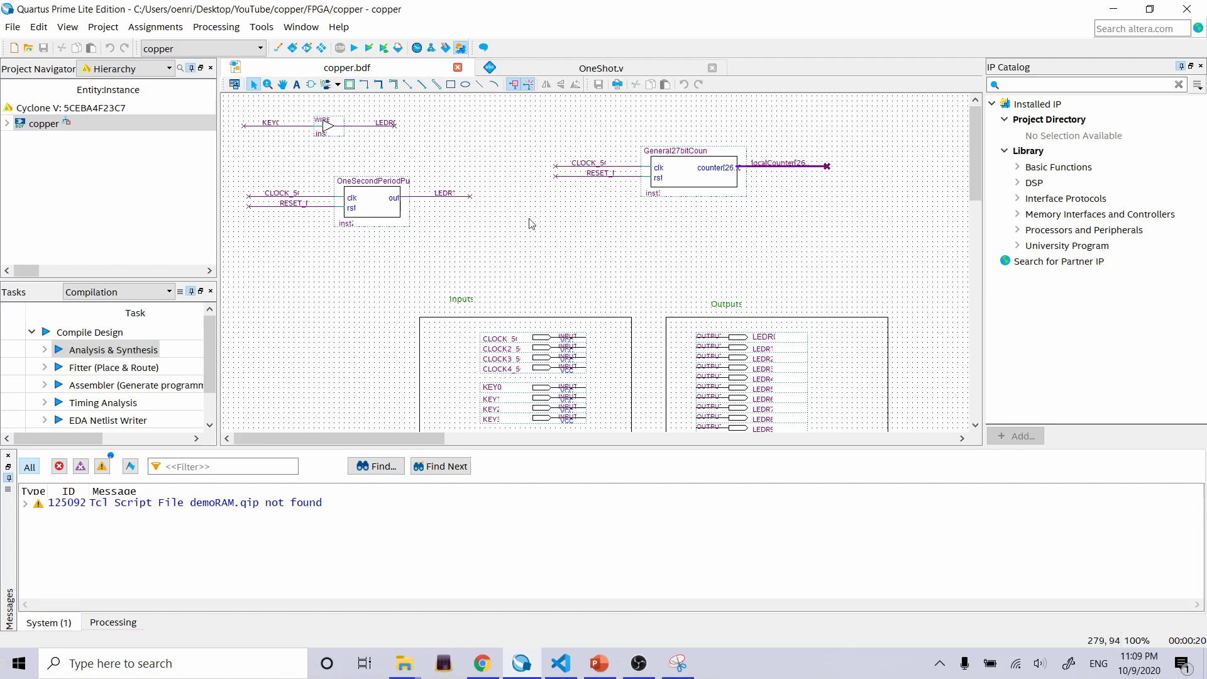
{"action": "scroll", "coordinate": [471, 203], "scroll_direction": "down", "scroll_amount": 1}
{"action": "scroll", "coordinate": [472, 203], "scroll_direction": "down", "scroll_amount": 1}
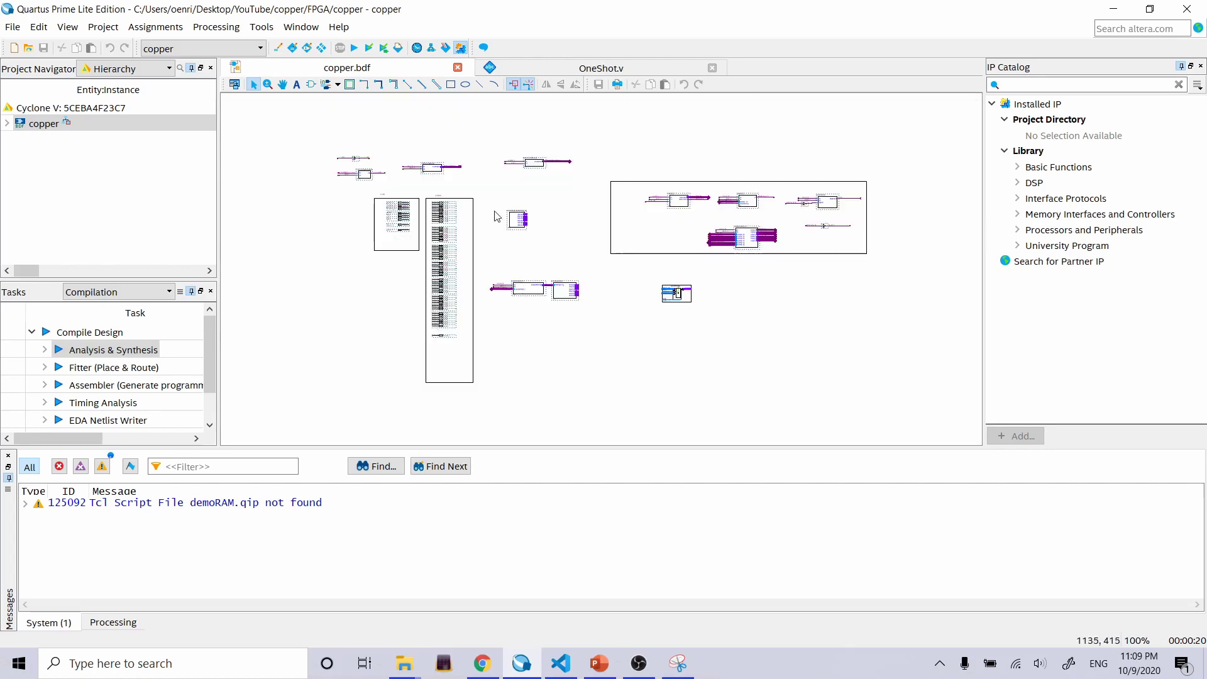
{"action": "scroll", "coordinate": [438, 175], "scroll_direction": "up", "scroll_amount": 2}
{"action": "scroll", "coordinate": [438, 175], "scroll_direction": "up", "scroll_amount": 1}
{"action": "scroll", "coordinate": [438, 175], "scroll_direction": "down", "scroll_amount": 2}
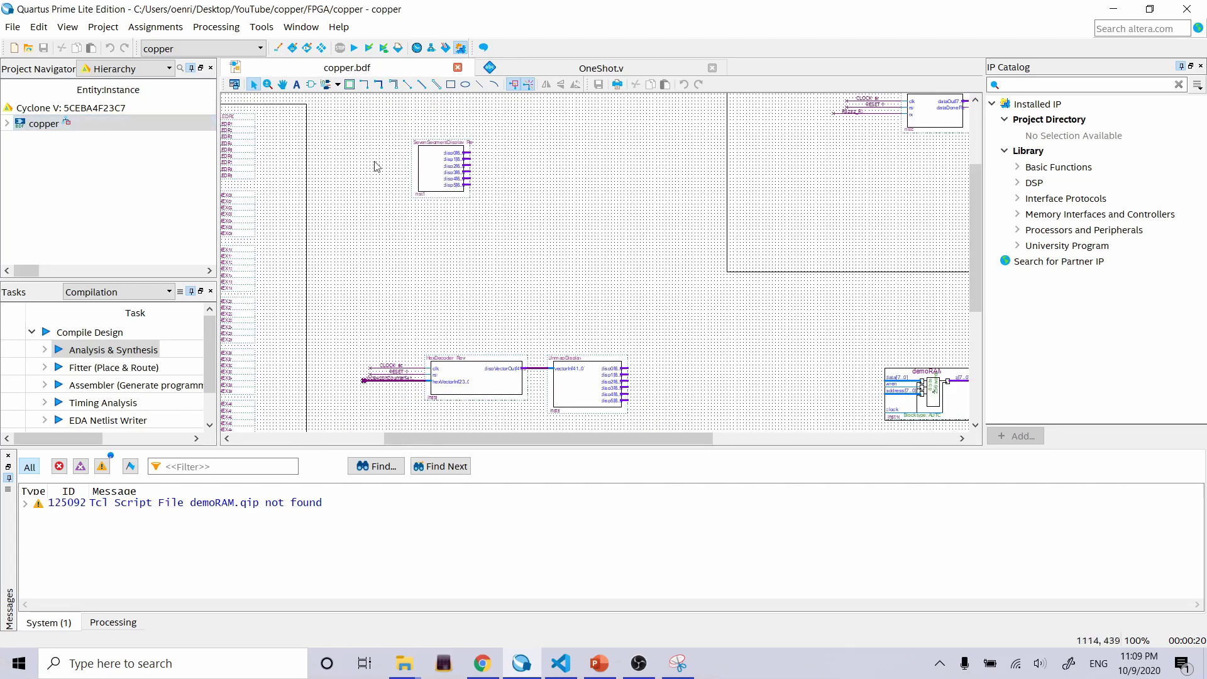
{"action": "left_click", "coordinate": [606, 69]}
{"action": "left_click", "coordinate": [556, 177]}
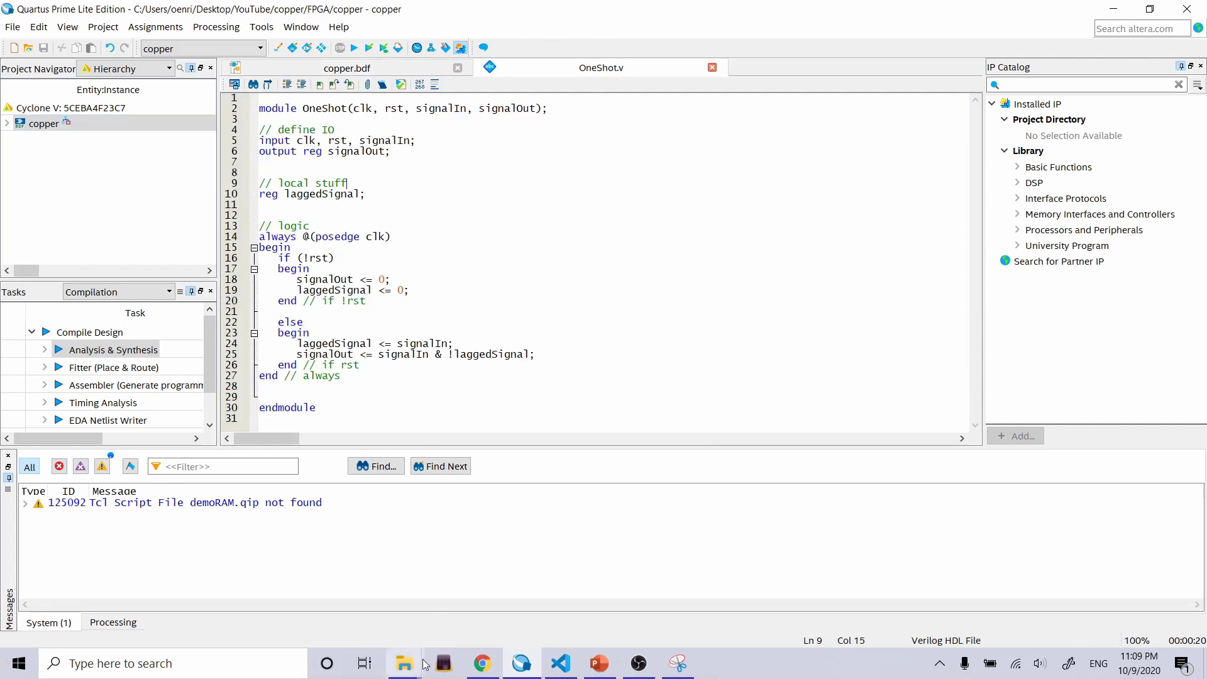
Inspect the symbol and Verilog files in the library folder and find copper.bdf in the FPGA folder using File Explorer.
{"action": "mouse_move", "coordinate": [404, 663]}
{"action": "left_click", "coordinate": [594, 604]}
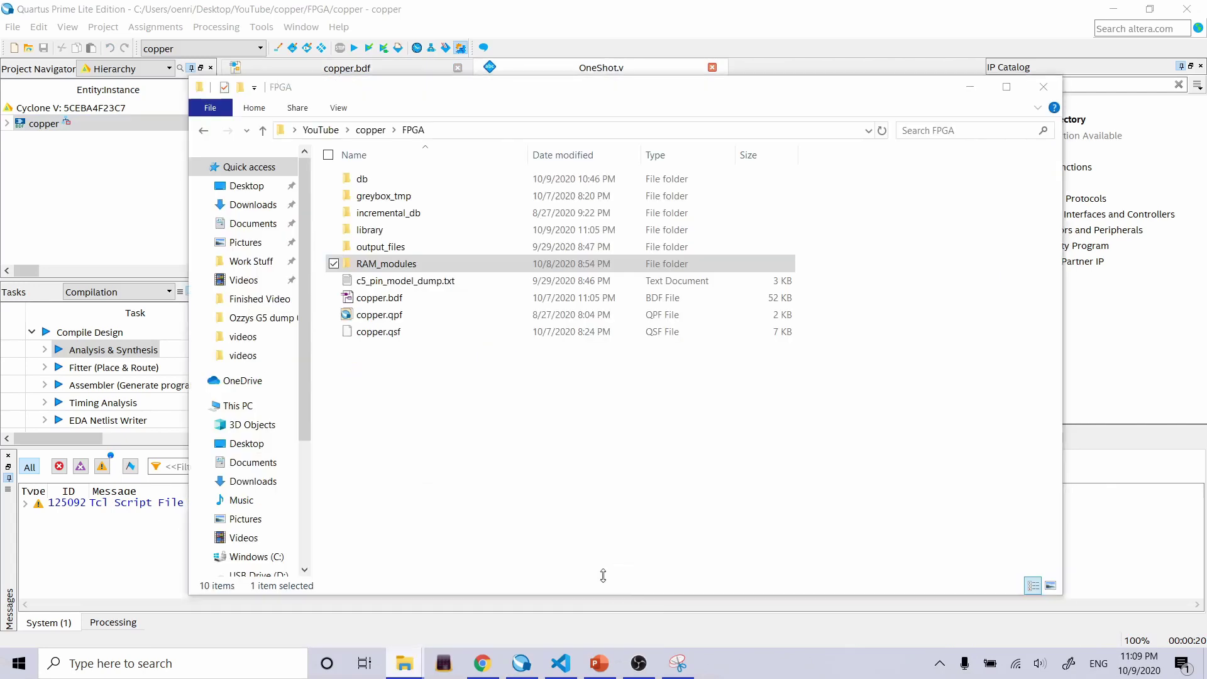
{"action": "double_click", "coordinate": [440, 230]}
{"action": "left_click", "coordinate": [550, 407]}
{"action": "scroll", "coordinate": [551, 405], "scroll_direction": "down", "scroll_amount": 3}
{"action": "scroll", "coordinate": [551, 407], "scroll_direction": "down", "scroll_amount": 2}
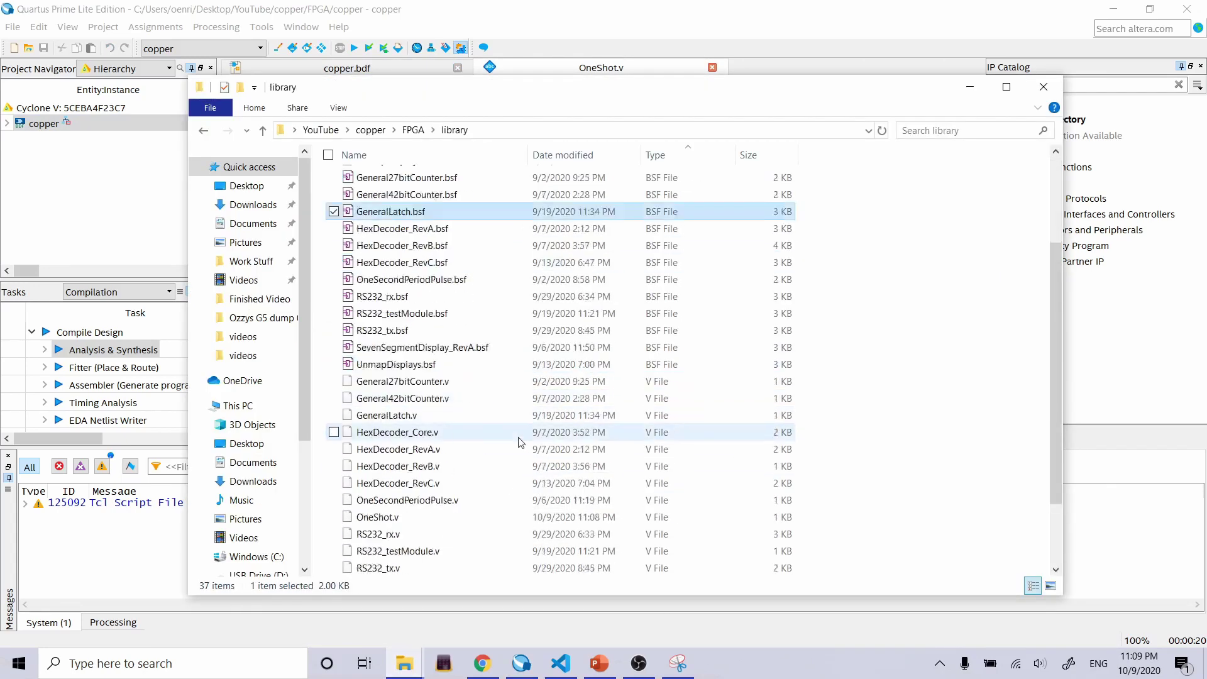
{"action": "left_click", "coordinate": [506, 417]}
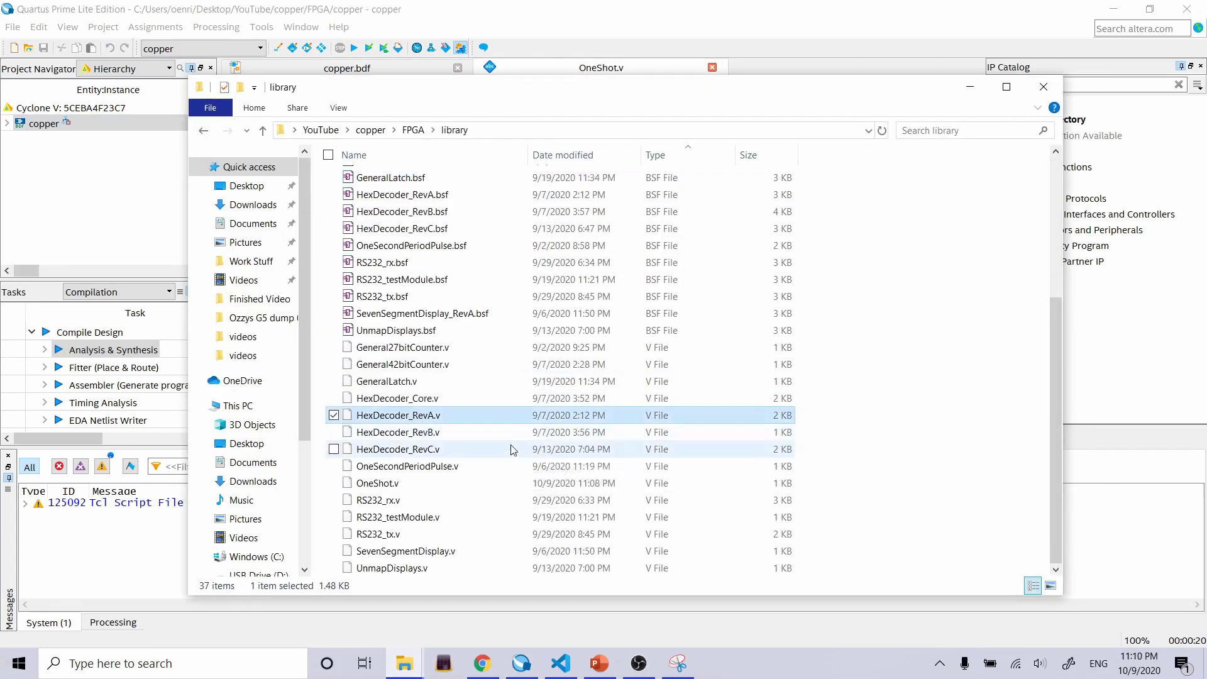
{"action": "left_click", "coordinate": [412, 130]}
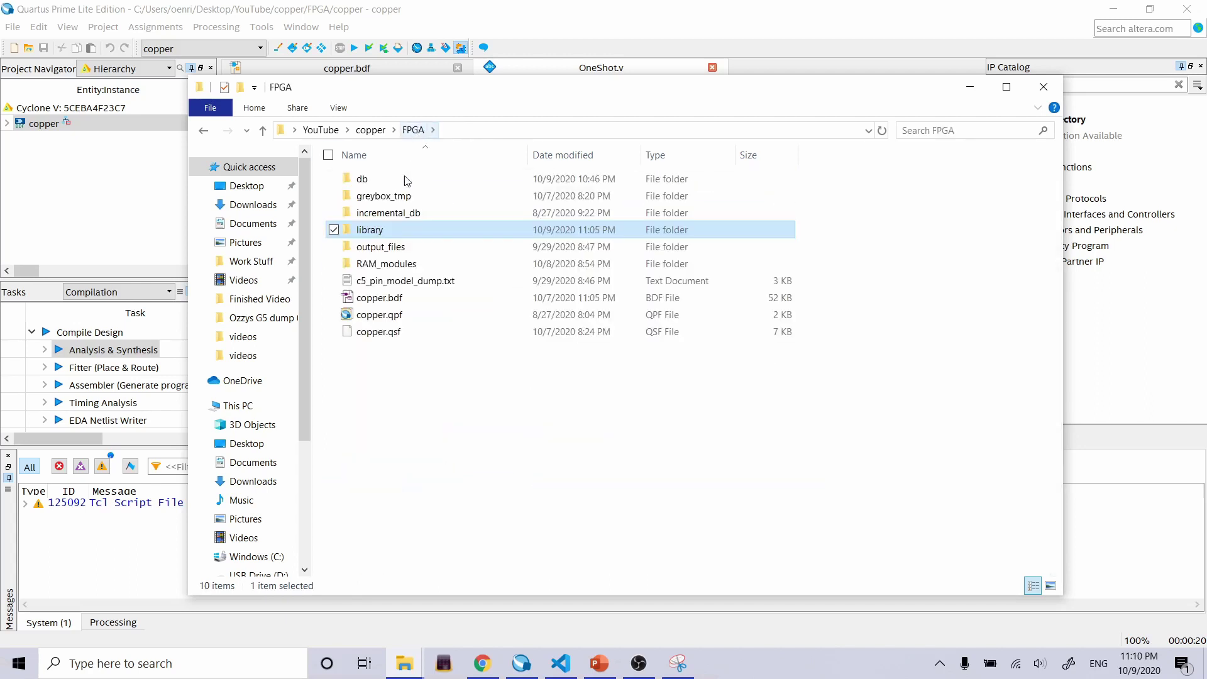
{"action": "left_click", "coordinate": [410, 298]}
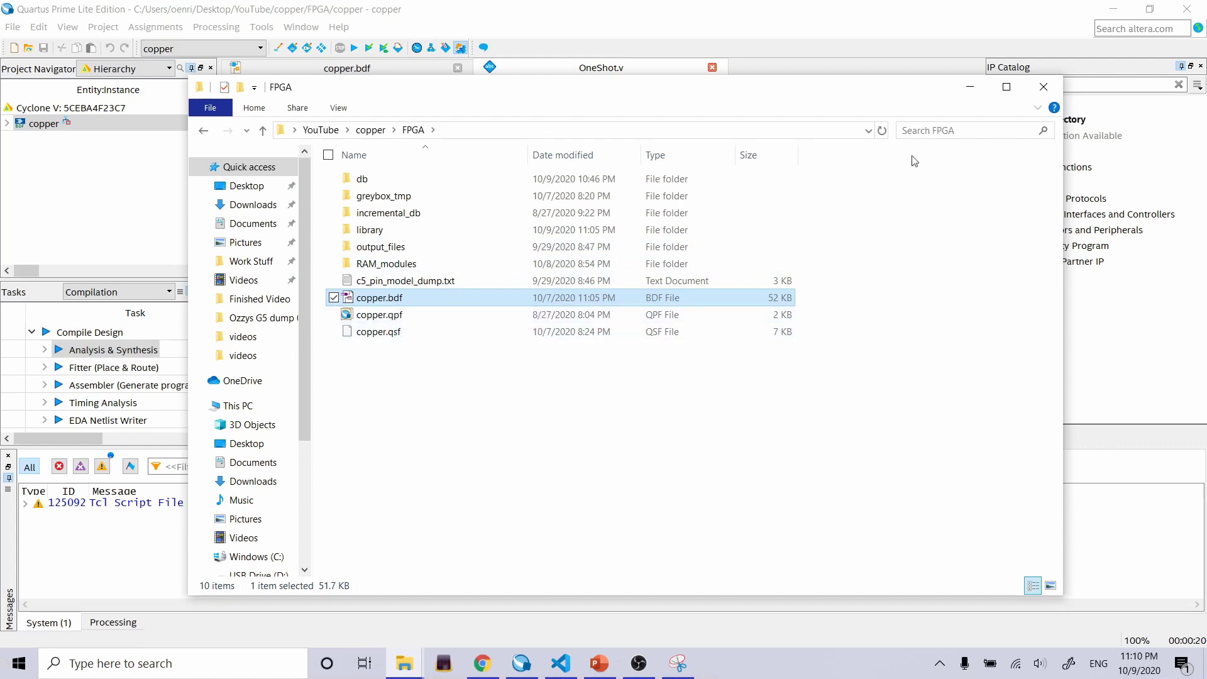
{"action": "left_click", "coordinate": [971, 87]}
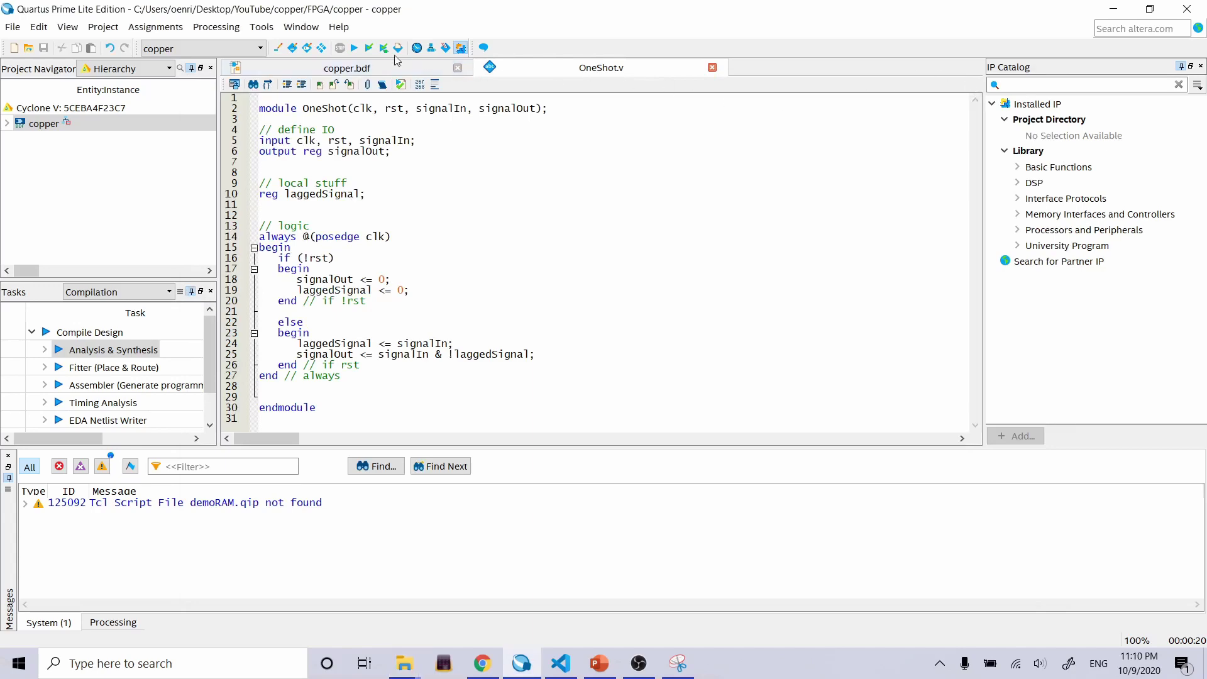
Set the OneShot.v module as the project's top-level entity in Quartus Prime.
{"action": "left_click", "coordinate": [347, 68]}
{"action": "left_click", "coordinate": [600, 69]}
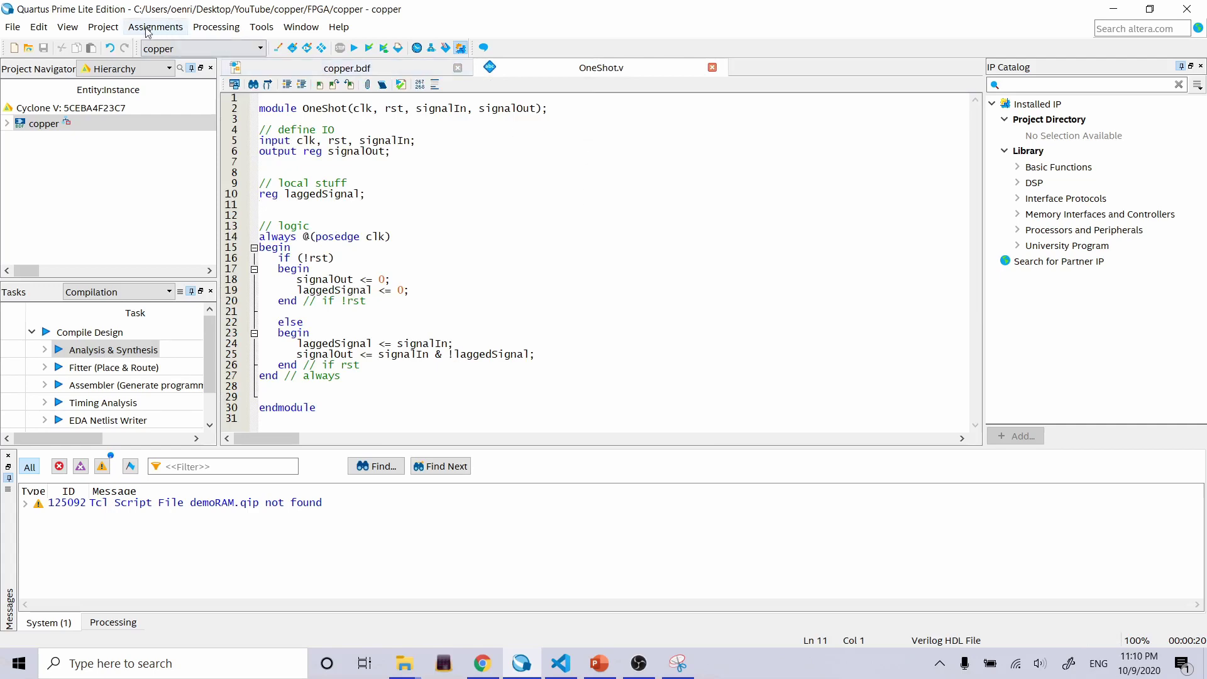
{"action": "left_click", "coordinate": [103, 27]}
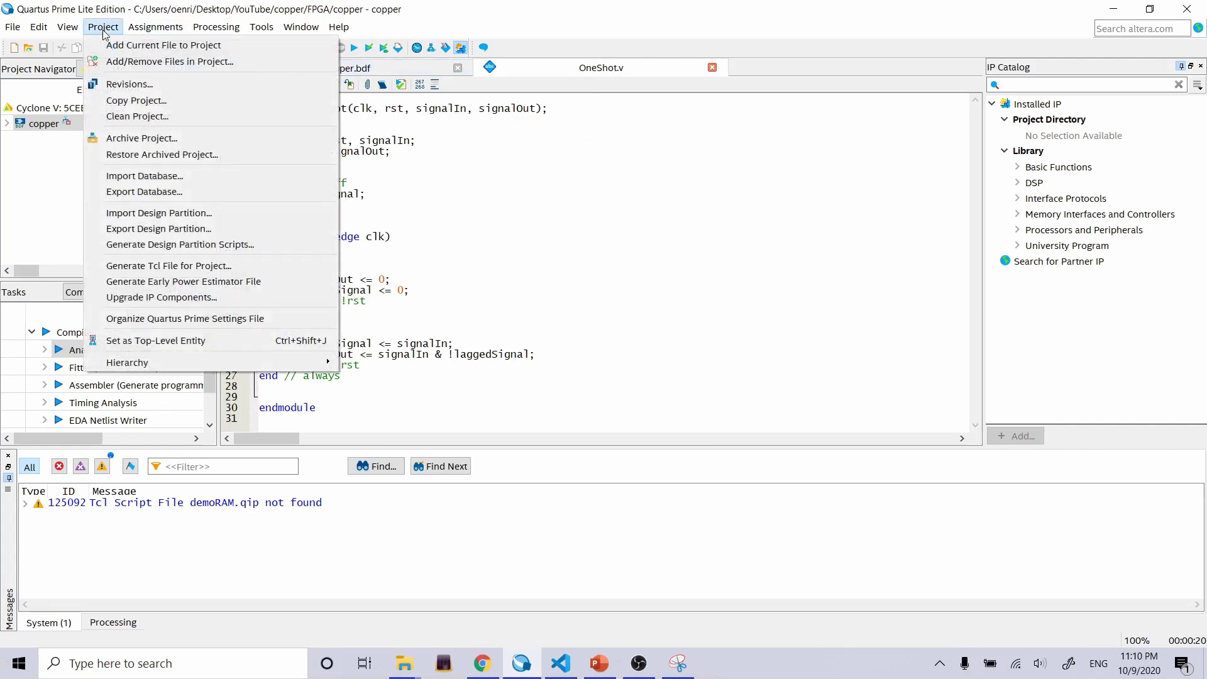
{"action": "left_click", "coordinate": [589, 318]}
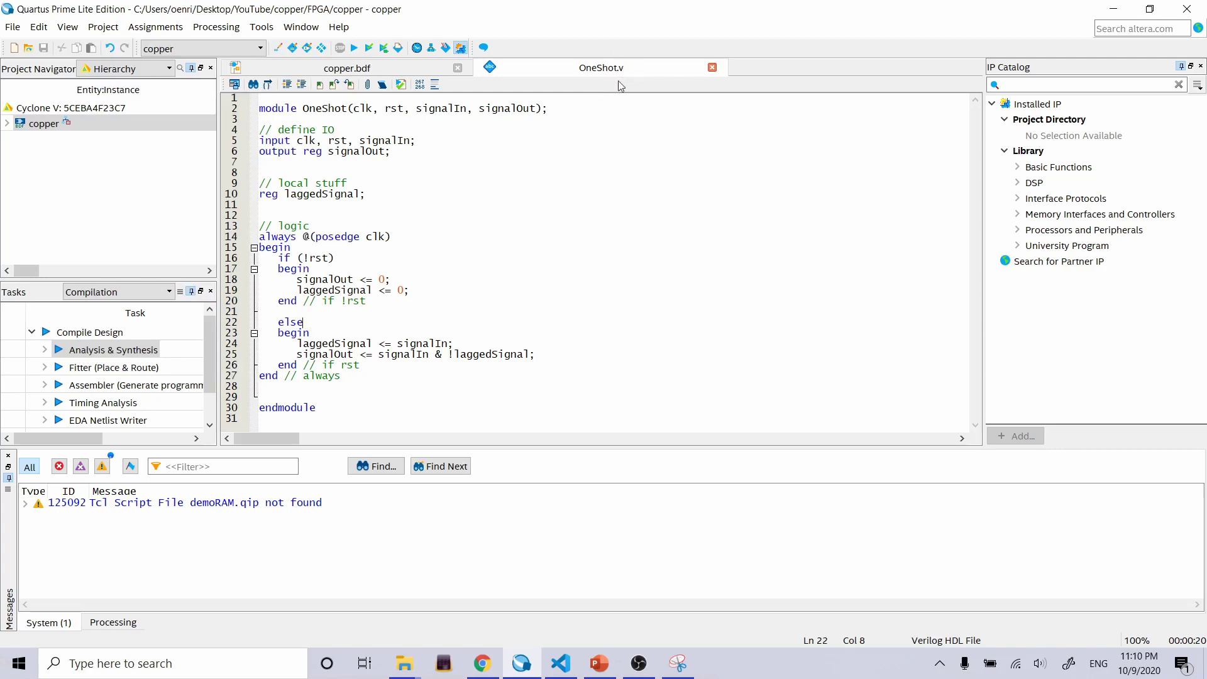
{"action": "left_click", "coordinate": [103, 26]}
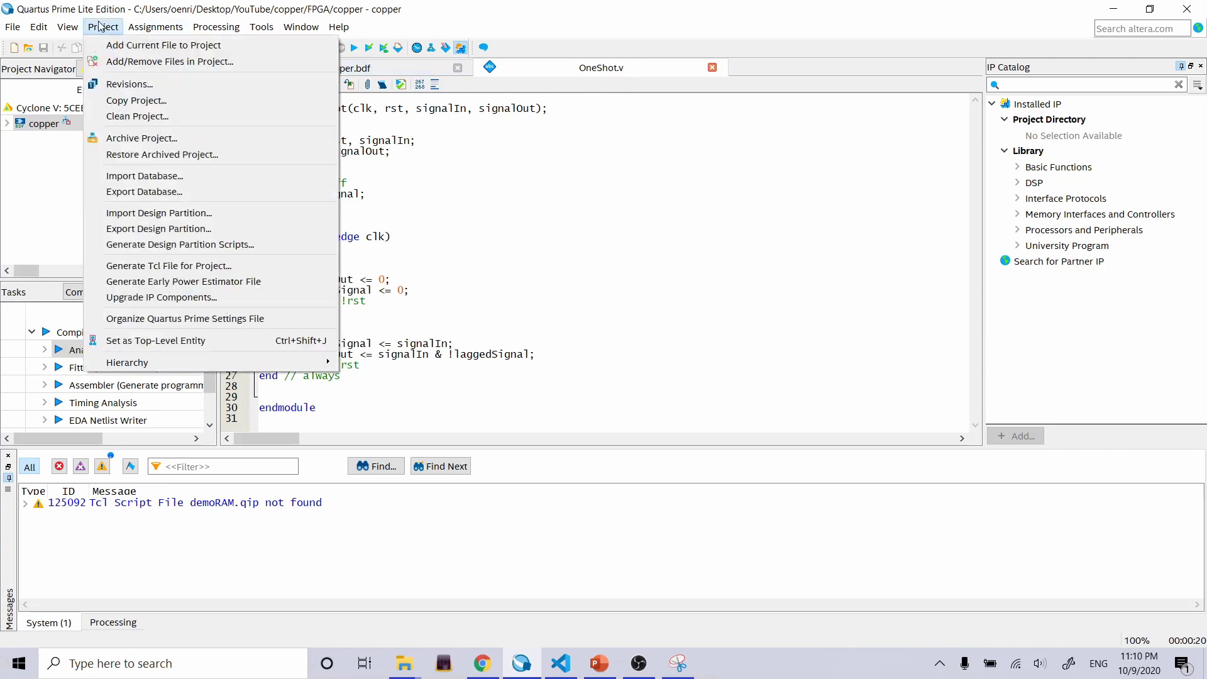
{"action": "left_click", "coordinate": [213, 342]}
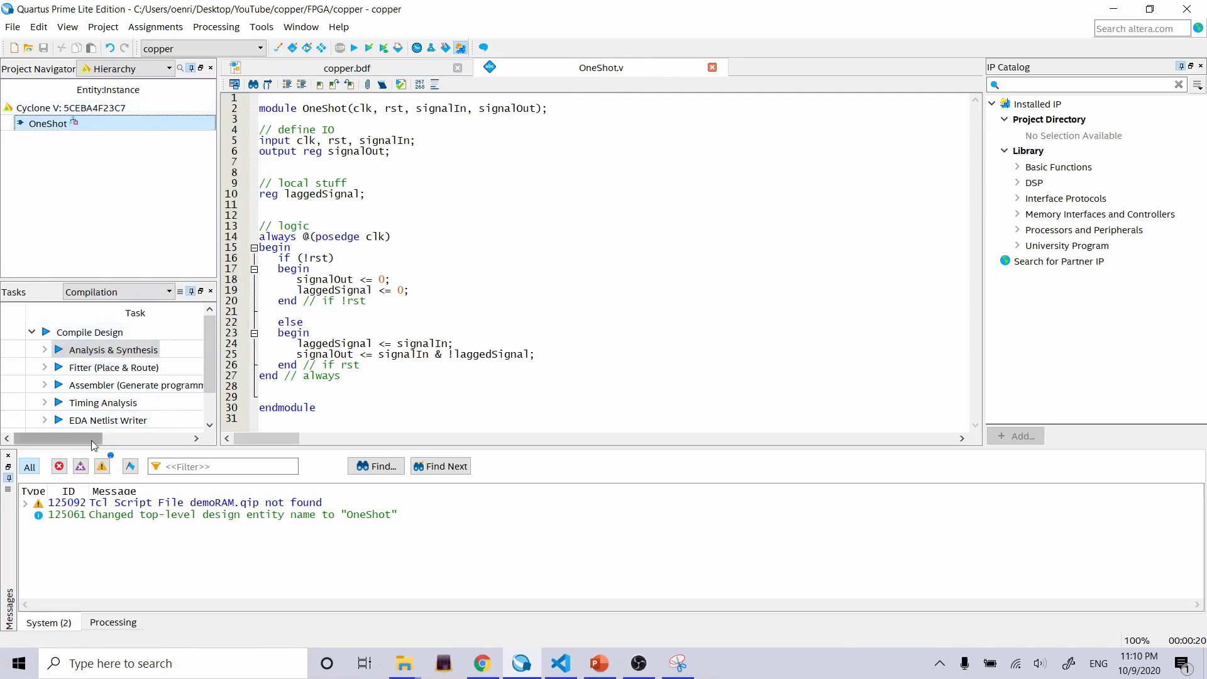
Run Analysis & Synthesis on the OneShot top-level design.
{"action": "left_click", "coordinate": [422, 225]}
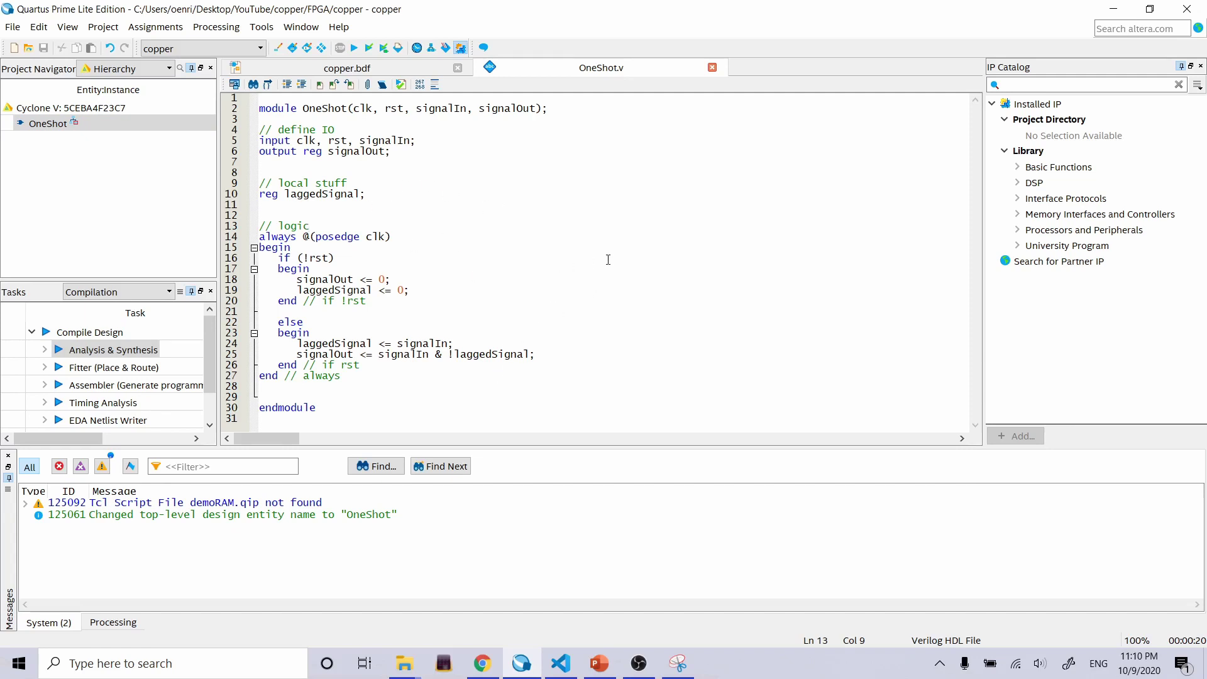
{"action": "left_click", "coordinate": [393, 129]}
{"action": "left_click", "coordinate": [504, 186]}
{"action": "left_click", "coordinate": [384, 48]}
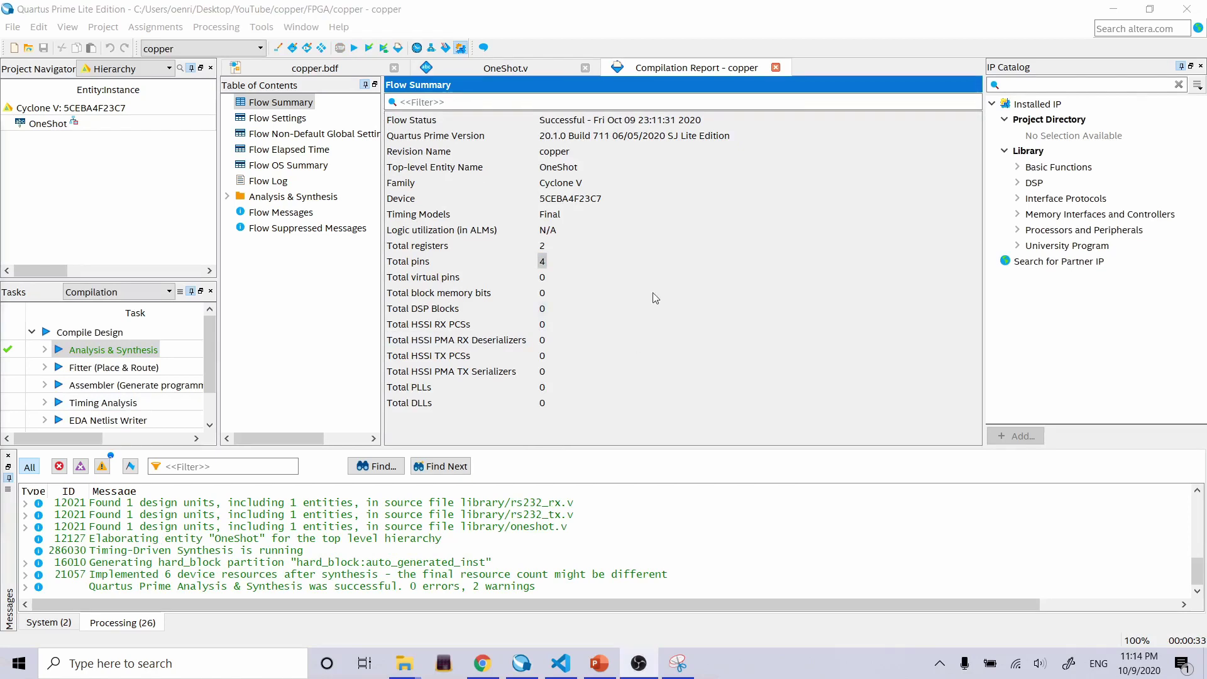
Create a new University Program VWF file for simulating the OneShot module.
{"action": "left_click", "coordinate": [652, 292]}
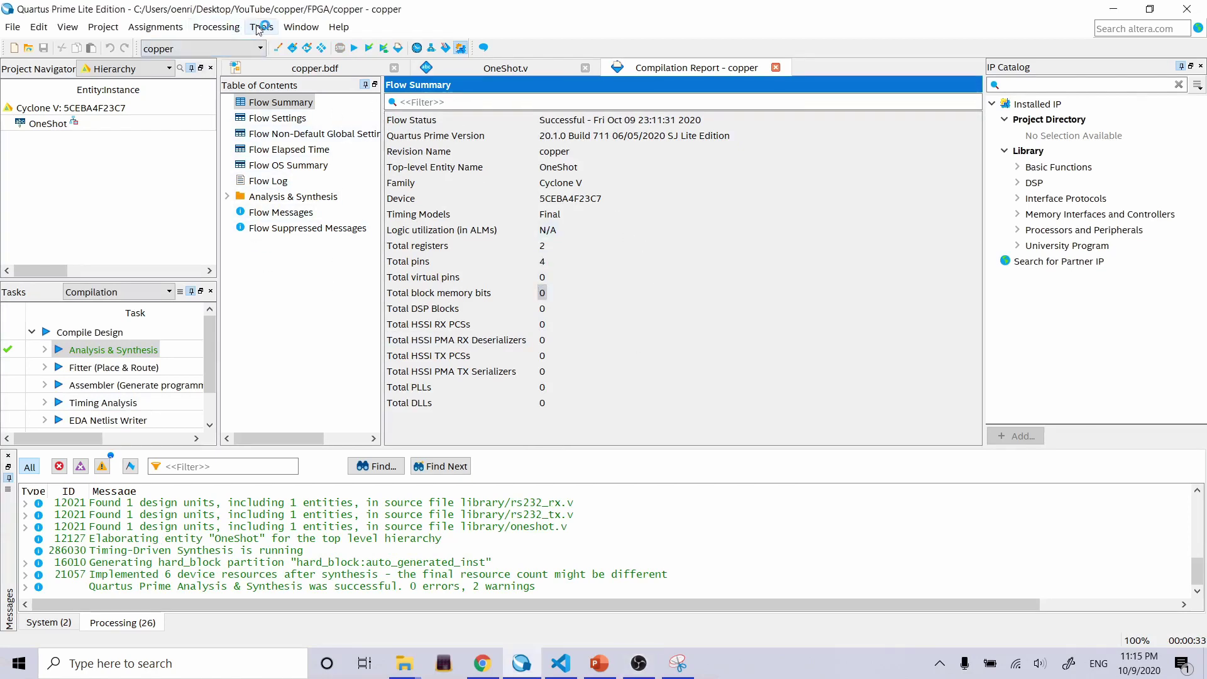
{"action": "left_click", "coordinate": [15, 27]}
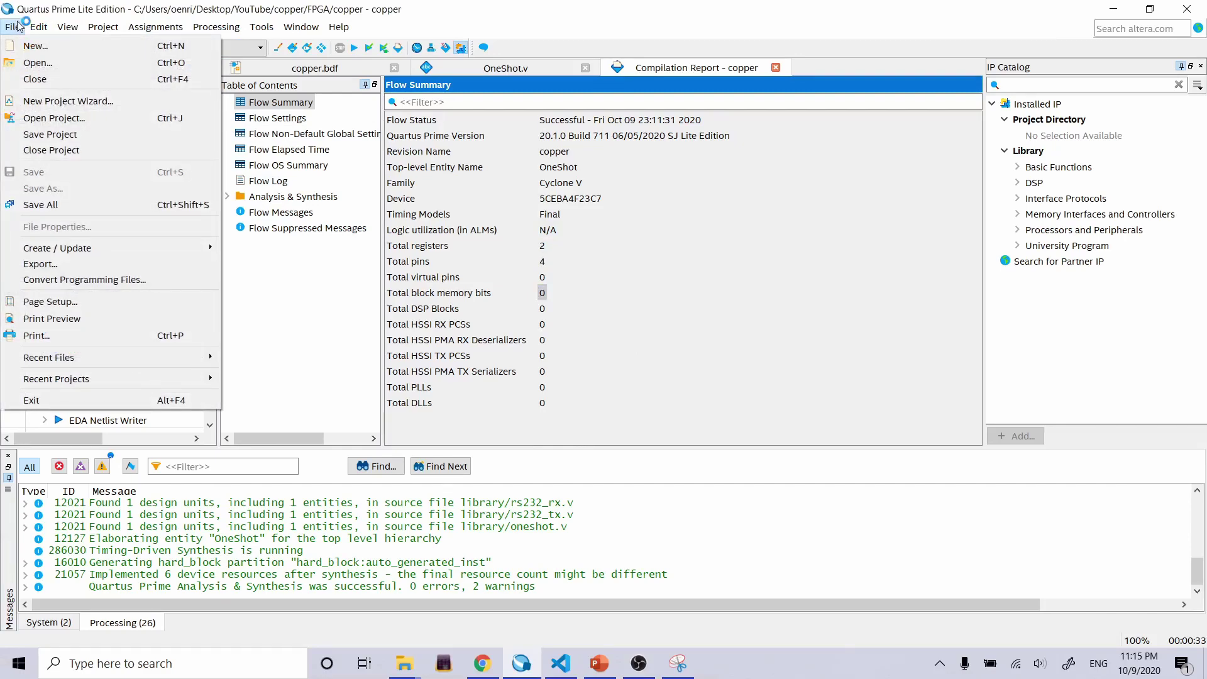
{"action": "left_click", "coordinate": [35, 45]}
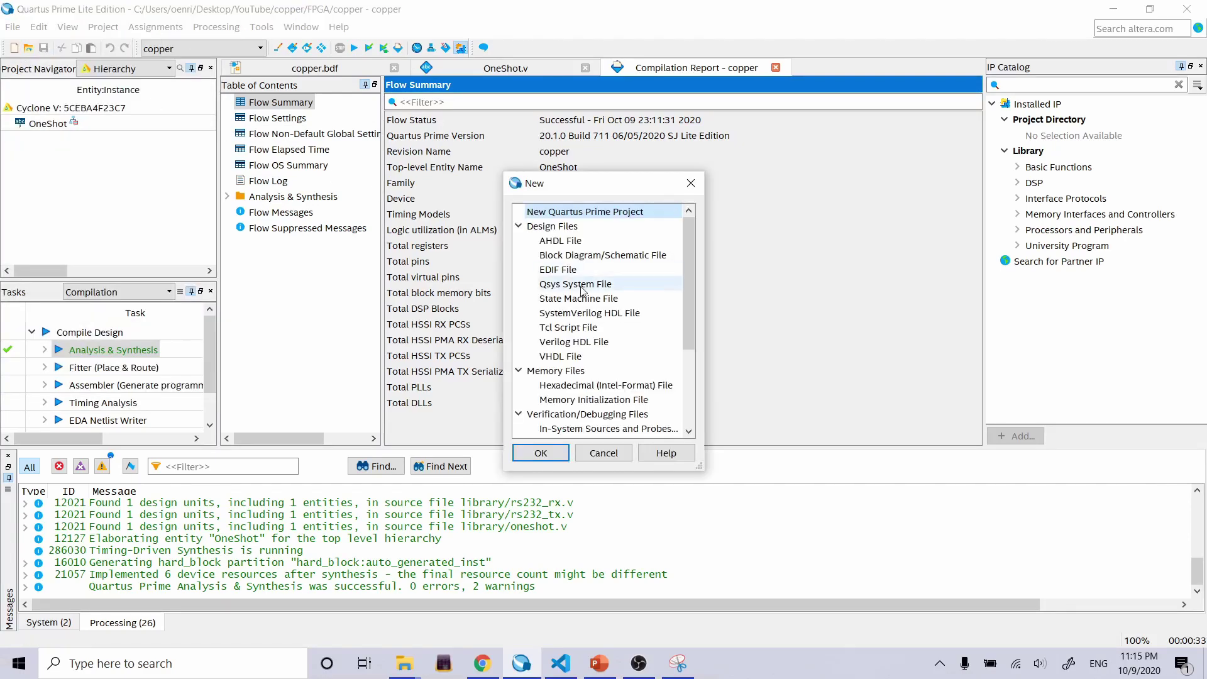
{"action": "scroll", "coordinate": [581, 291], "scroll_direction": "down", "scroll_amount": 3}
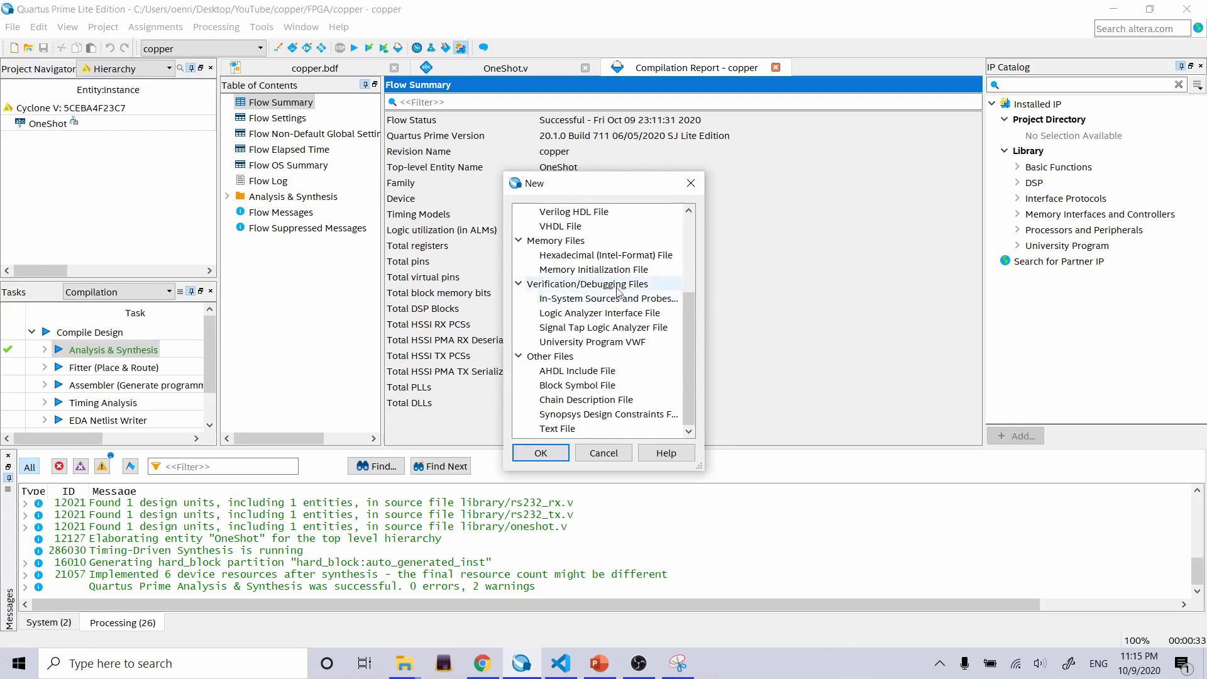
{"action": "left_click", "coordinate": [572, 343]}
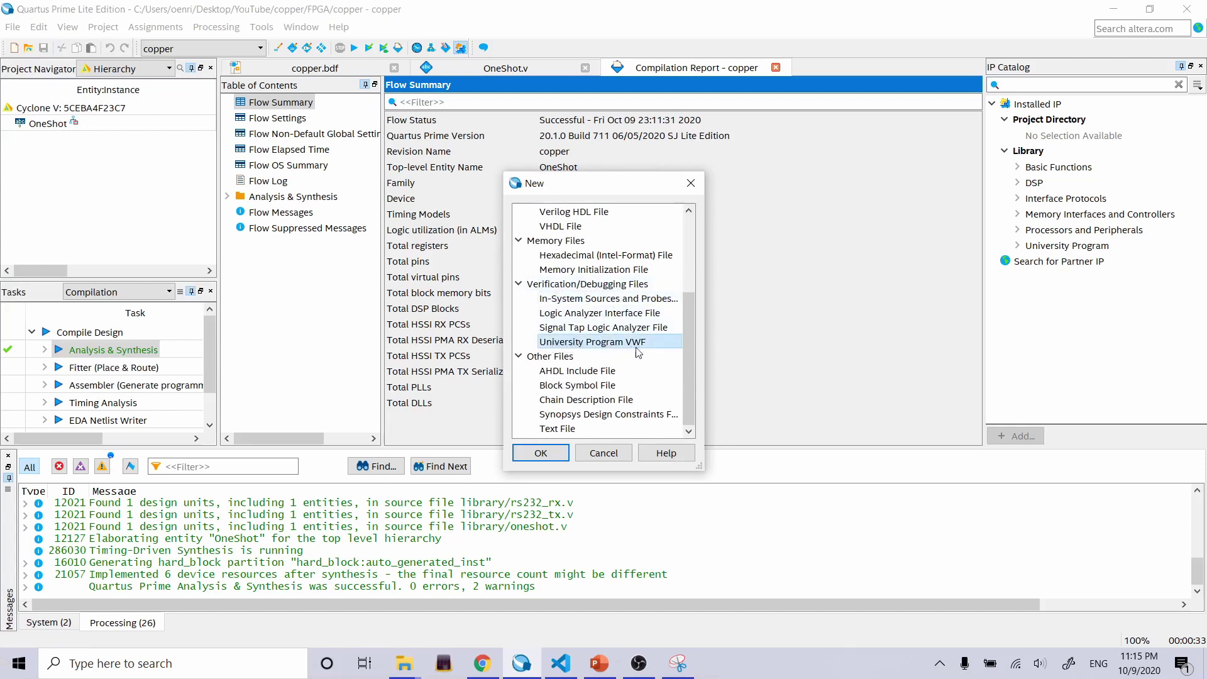
{"action": "left_click", "coordinate": [539, 454]}
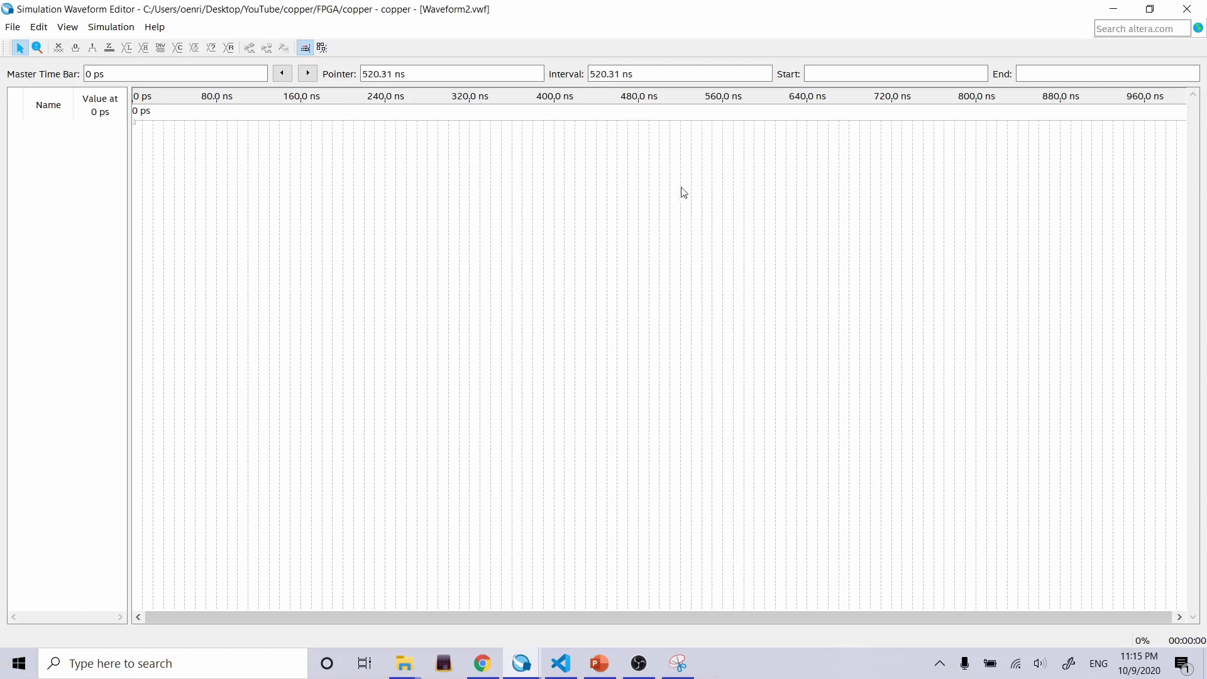
Start inserting nodes into the waveform and list all pins of the design with the Node Finder.
{"action": "double_click", "coordinate": [75, 243]}
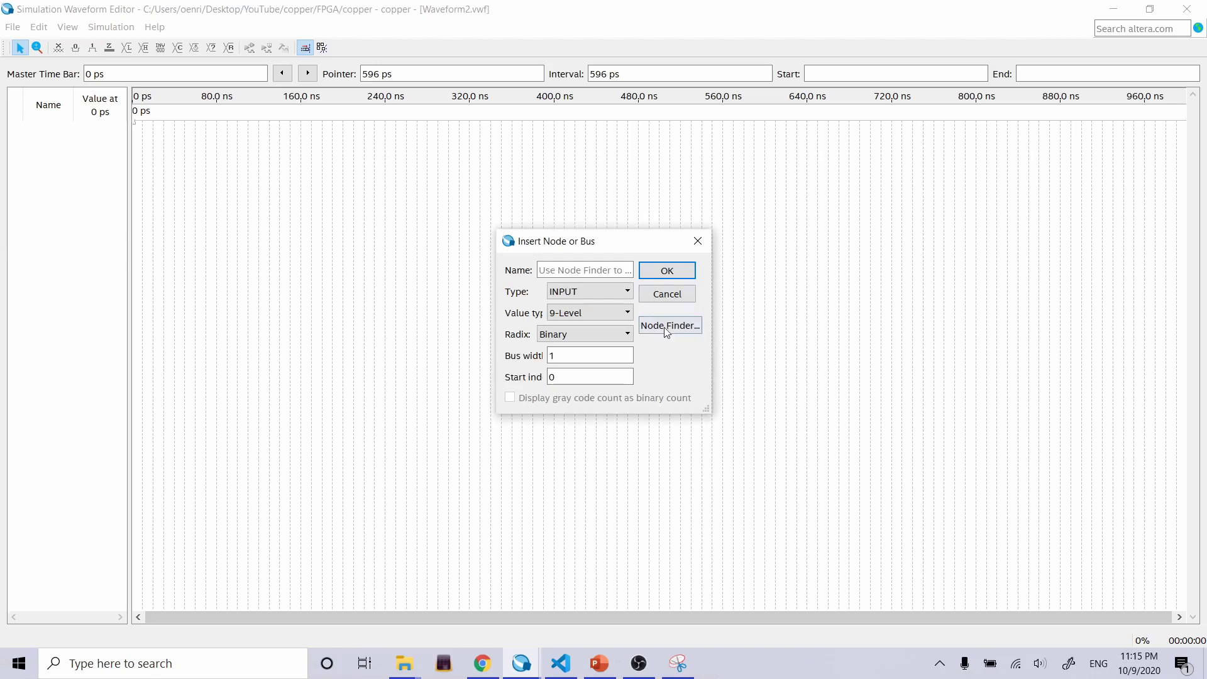
{"action": "left_click", "coordinate": [697, 240]}
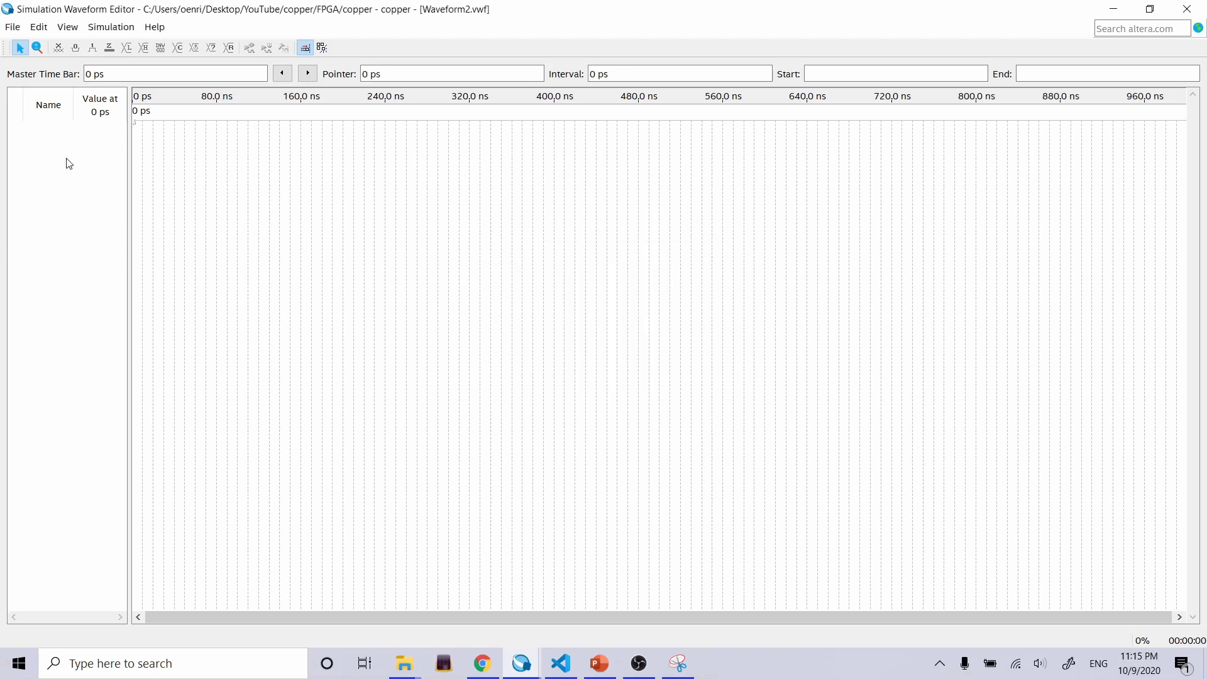
{"action": "double_click", "coordinate": [53, 238]}
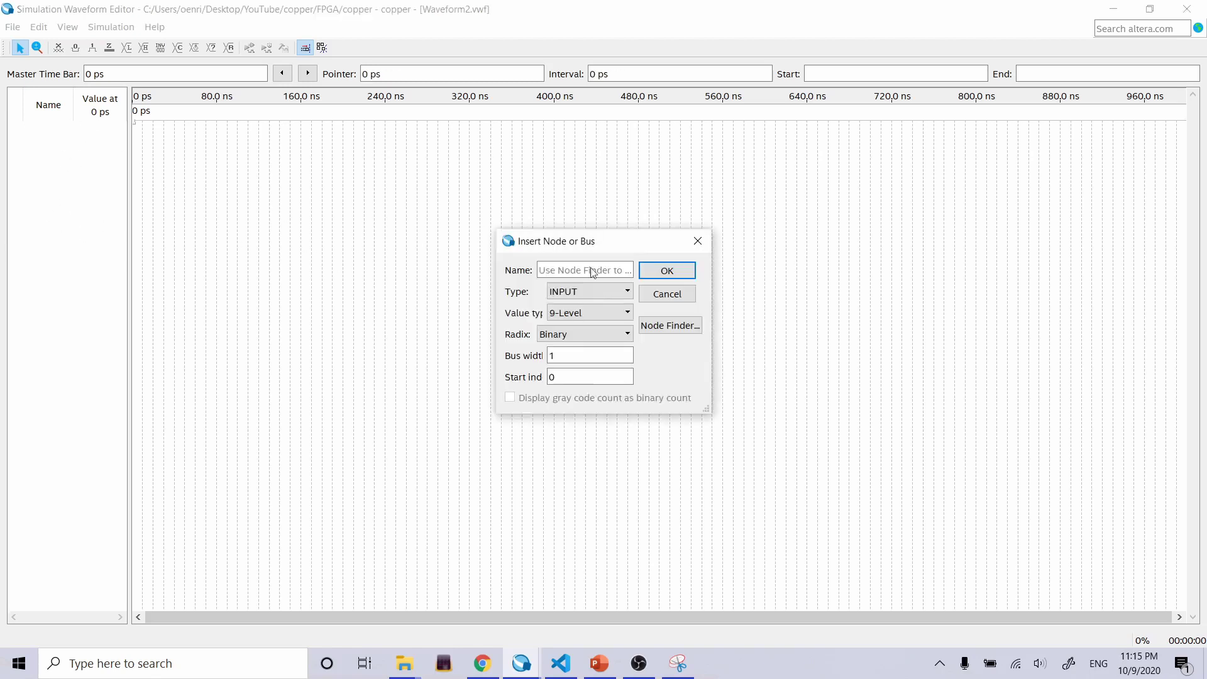
{"action": "left_click", "coordinate": [673, 328]}
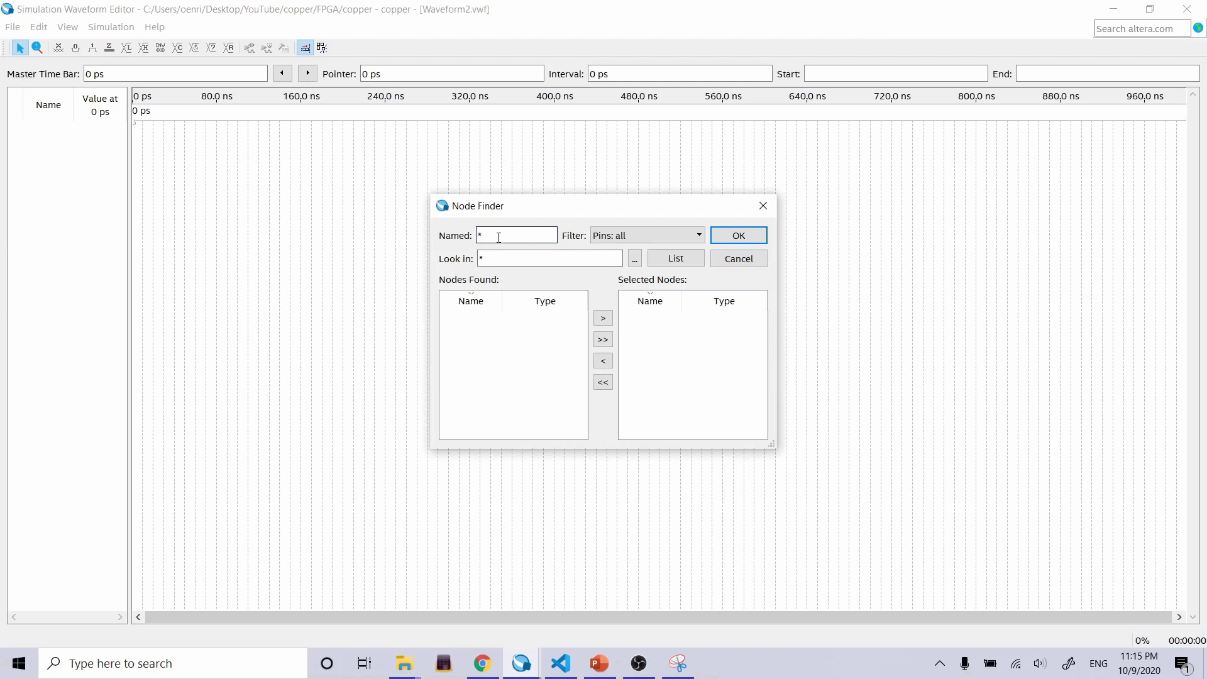
{"action": "left_click", "coordinate": [496, 258]}
{"action": "left_click_drag", "start_coordinate": [497, 259], "coordinate": [468, 269]}
{"action": "left_click", "coordinate": [681, 259]}
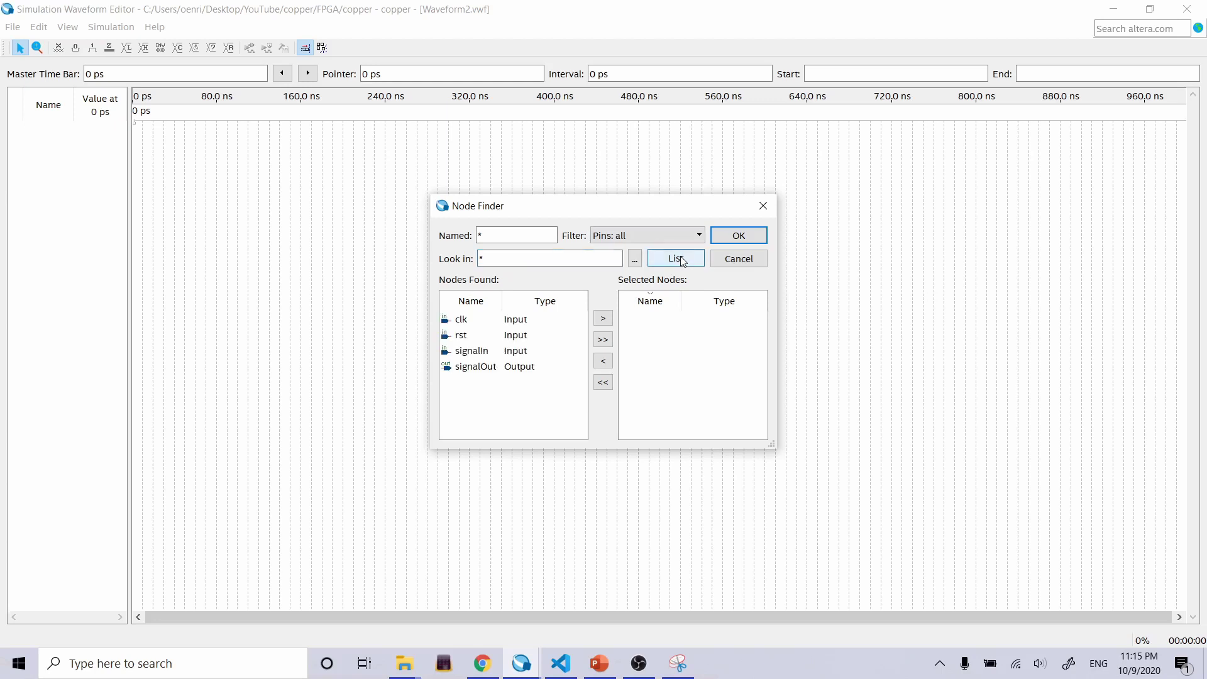
Add all the found nodes, clk, rst, signalIn and signalOut, to the waveform.
{"action": "left_click", "coordinate": [489, 371]}
{"action": "left_click", "coordinate": [517, 407]}
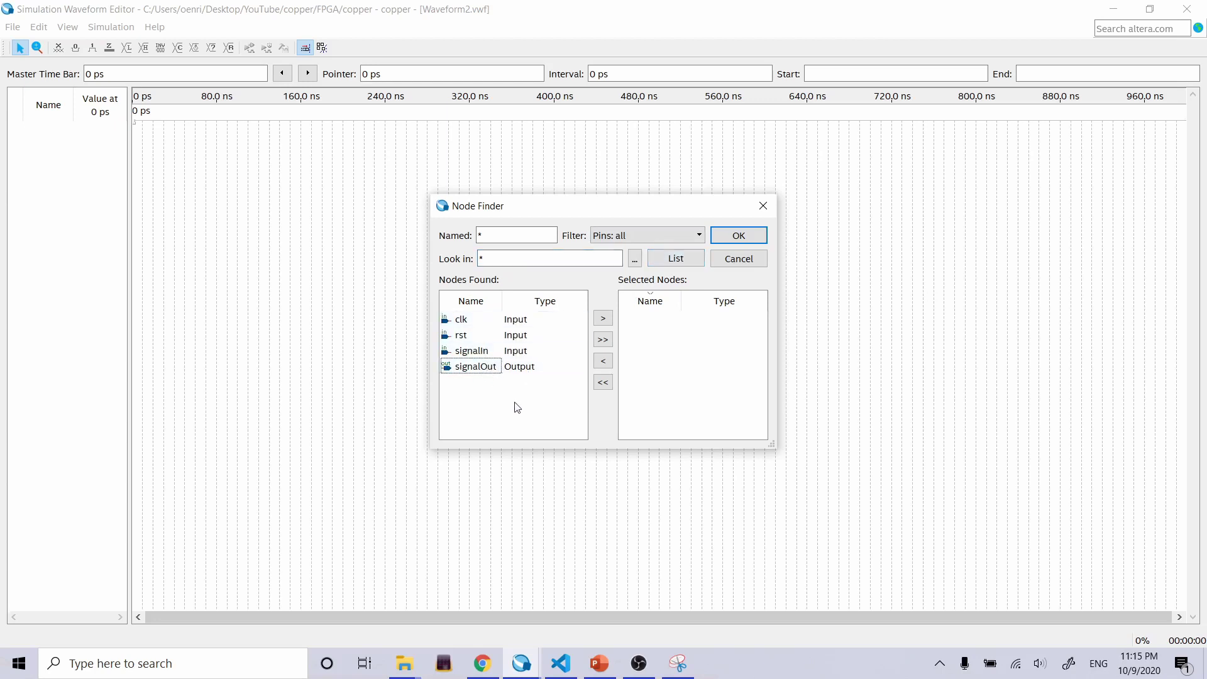
{"action": "left_click", "coordinate": [605, 339]}
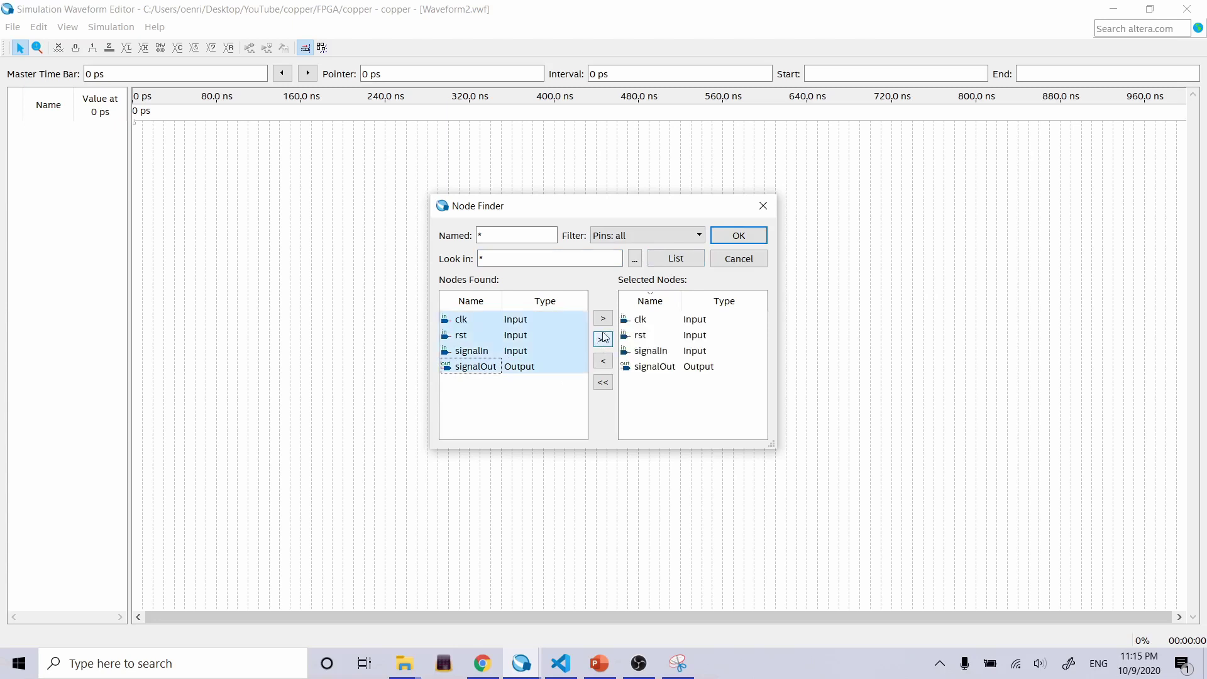
{"action": "left_click", "coordinate": [739, 236]}
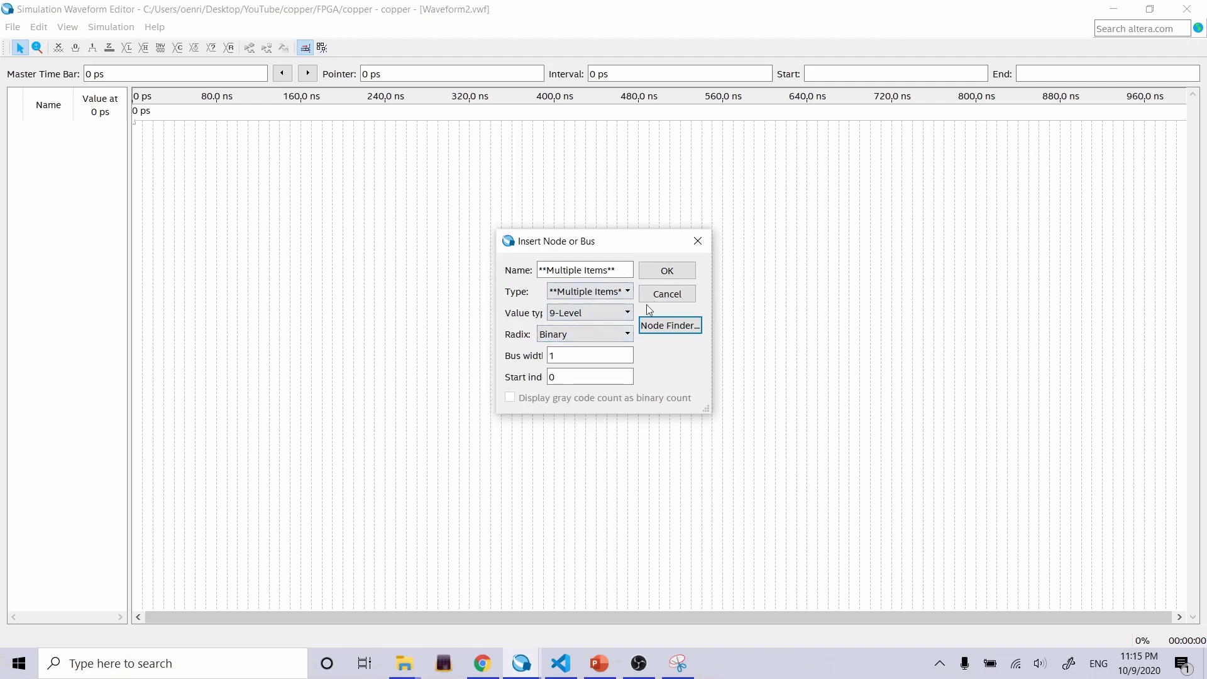
{"action": "left_click", "coordinate": [652, 269]}
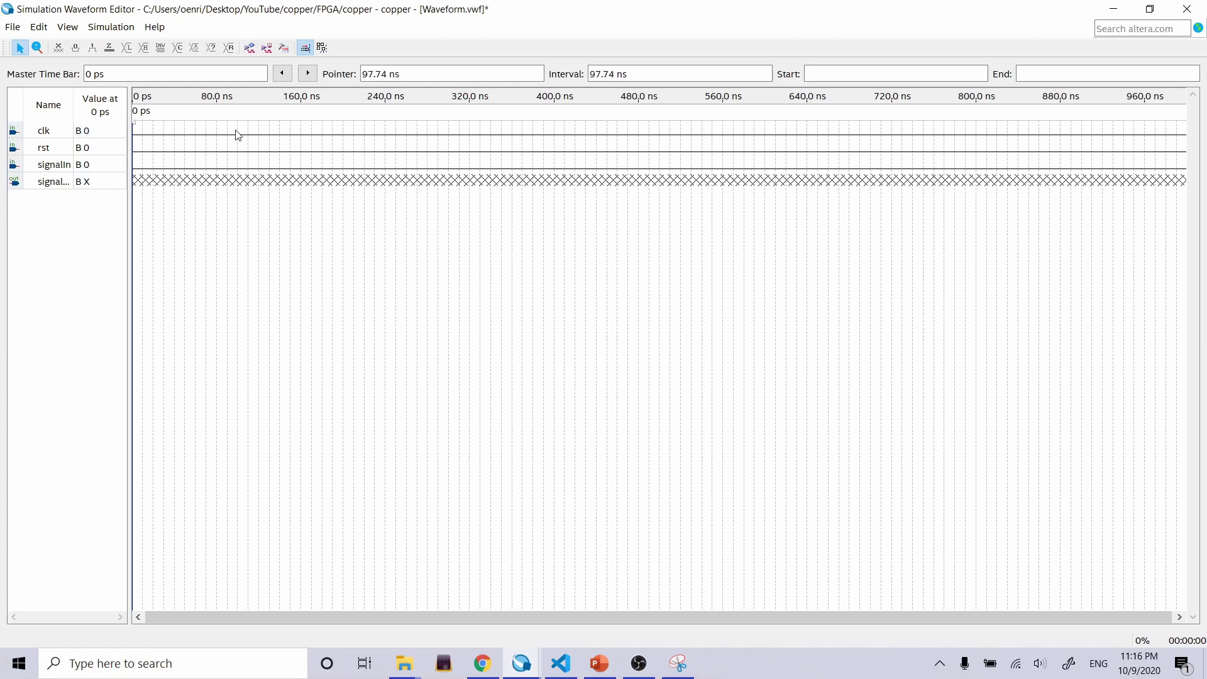
{"action": "double_click", "coordinate": [239, 134]}
{"action": "key", "text": "ctrl+alt+v"}
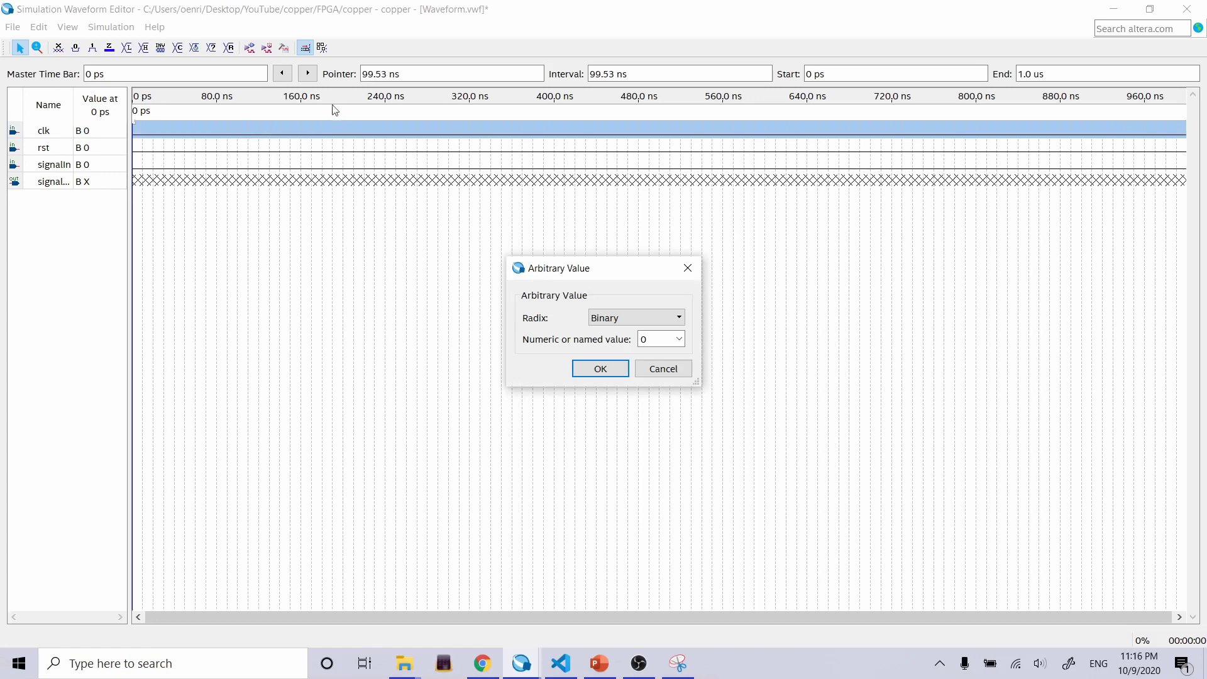
{"action": "left_click", "coordinate": [663, 369]}
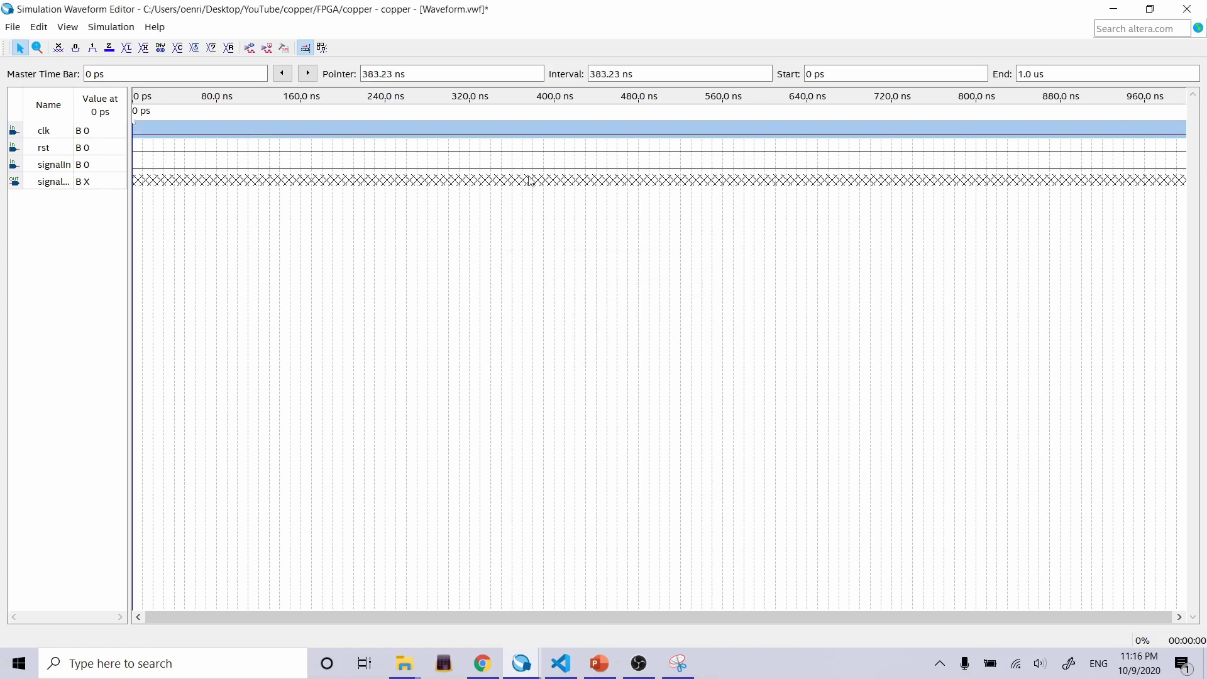
{"action": "right_click", "coordinate": [368, 131]}
{"action": "left_click", "coordinate": [291, 267]}
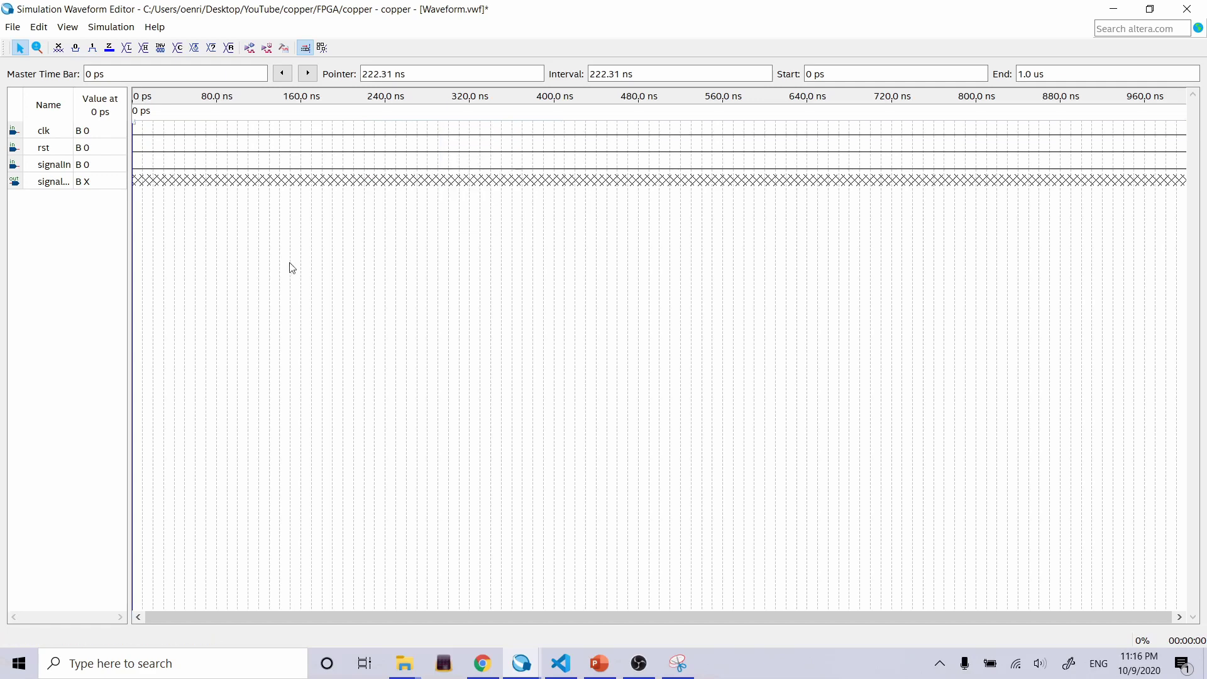
{"action": "right_click", "coordinate": [334, 148]}
{"action": "left_click", "coordinate": [391, 176]}
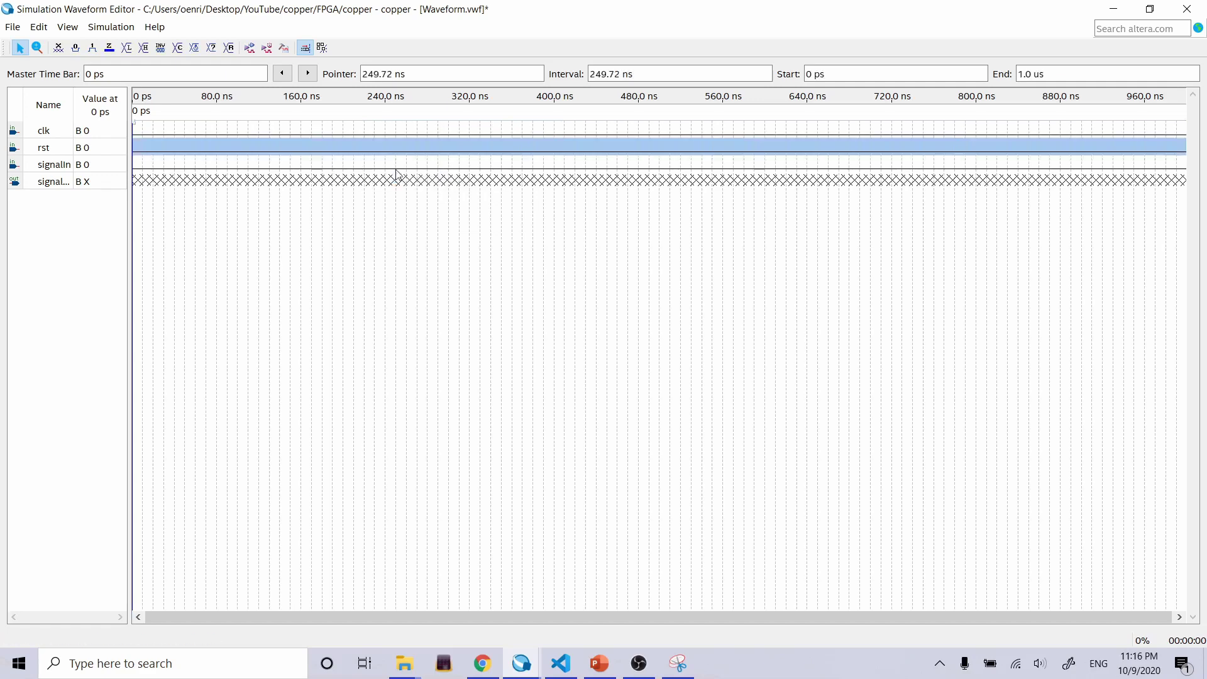
{"action": "left_click", "coordinate": [351, 126]}
{"action": "right_click", "coordinate": [349, 124]}
{"action": "left_click", "coordinate": [312, 124]}
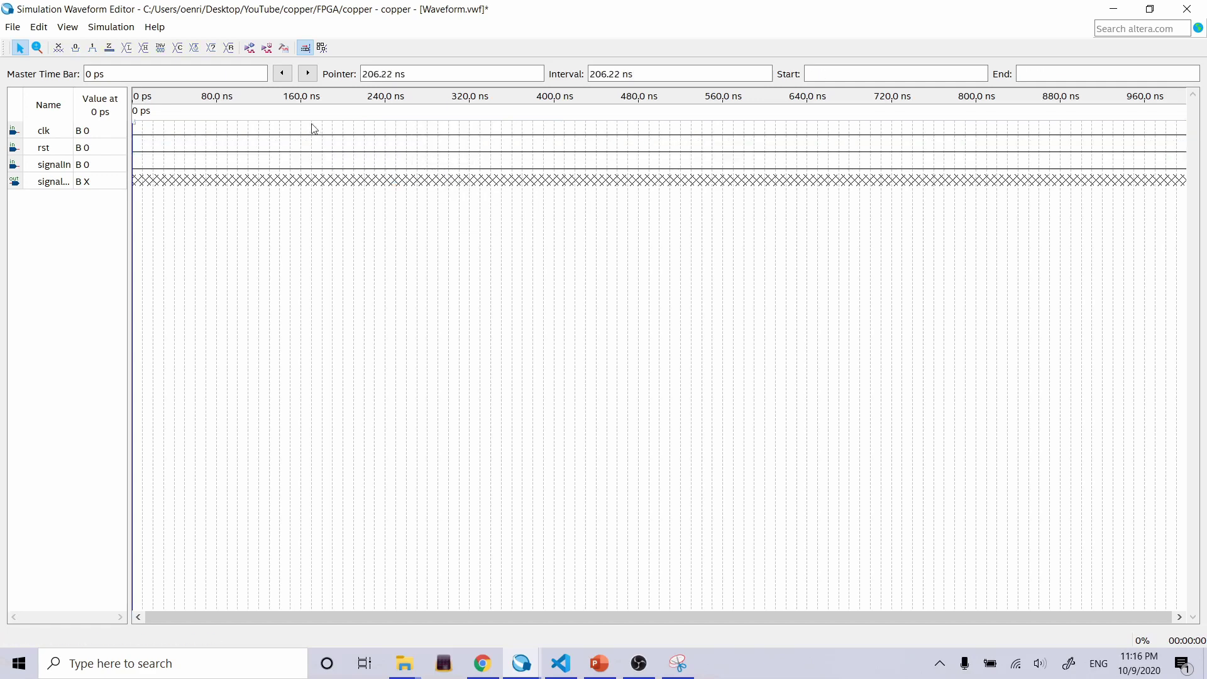
Overwrite the entire clk waveform with a clock that has a 20 ns period.
{"action": "right_click", "coordinate": [311, 124]}
{"action": "left_click", "coordinate": [369, 156]}
{"action": "right_click", "coordinate": [365, 128]}
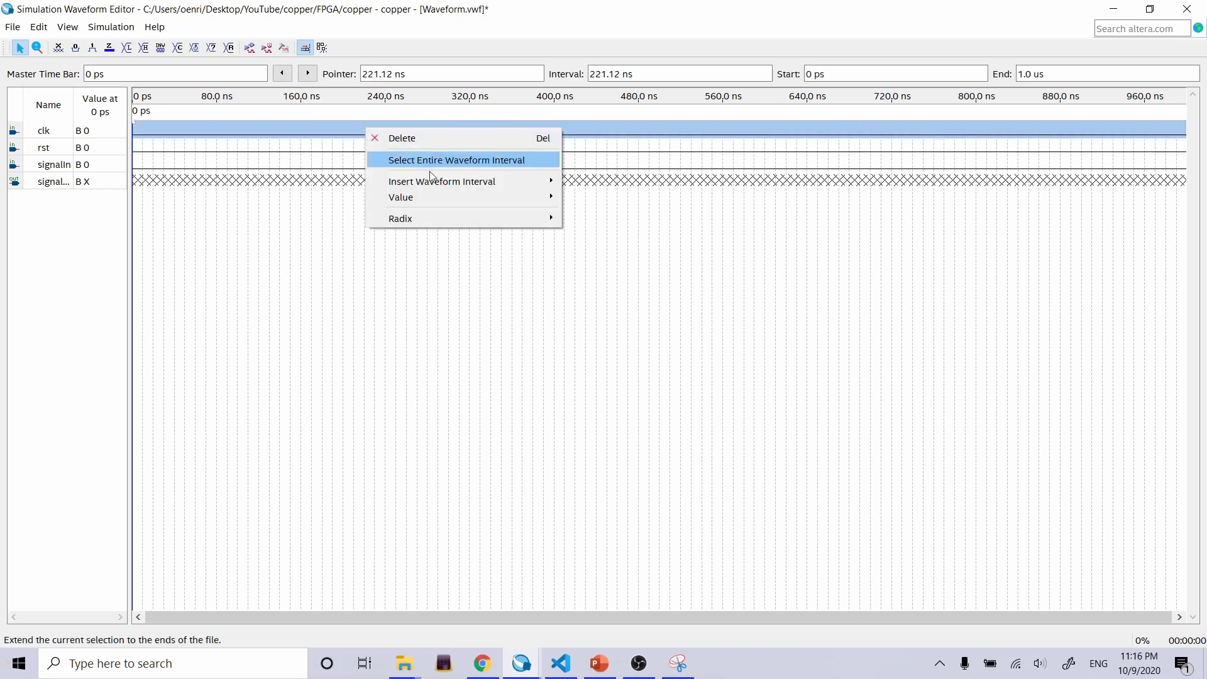
{"action": "mouse_move", "coordinate": [430, 198]}
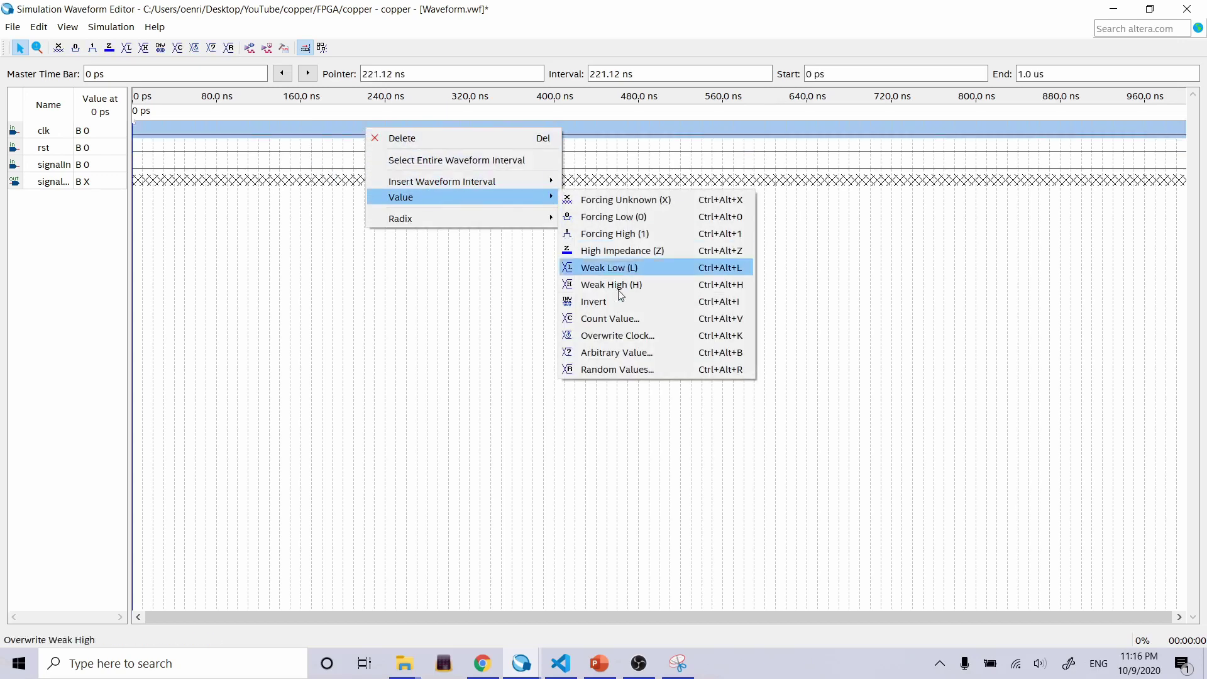
{"action": "left_click", "coordinate": [644, 343]}
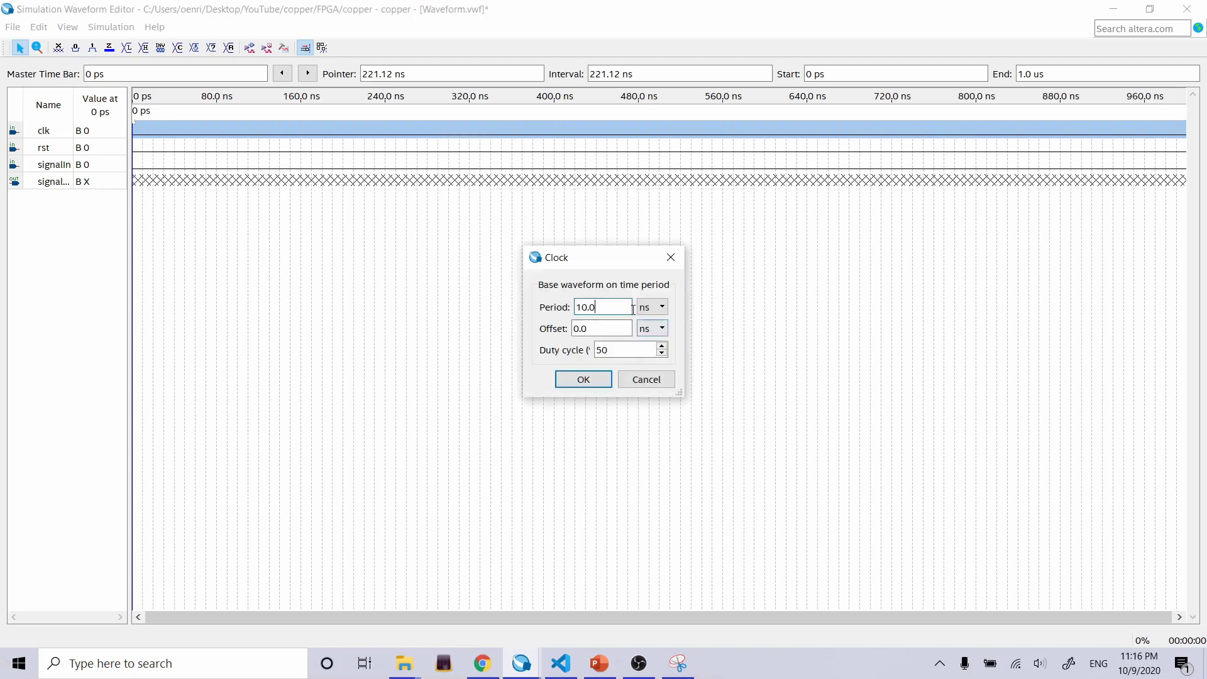
{"action": "type", "text": "20"}
{"action": "left_click", "coordinate": [573, 379]}
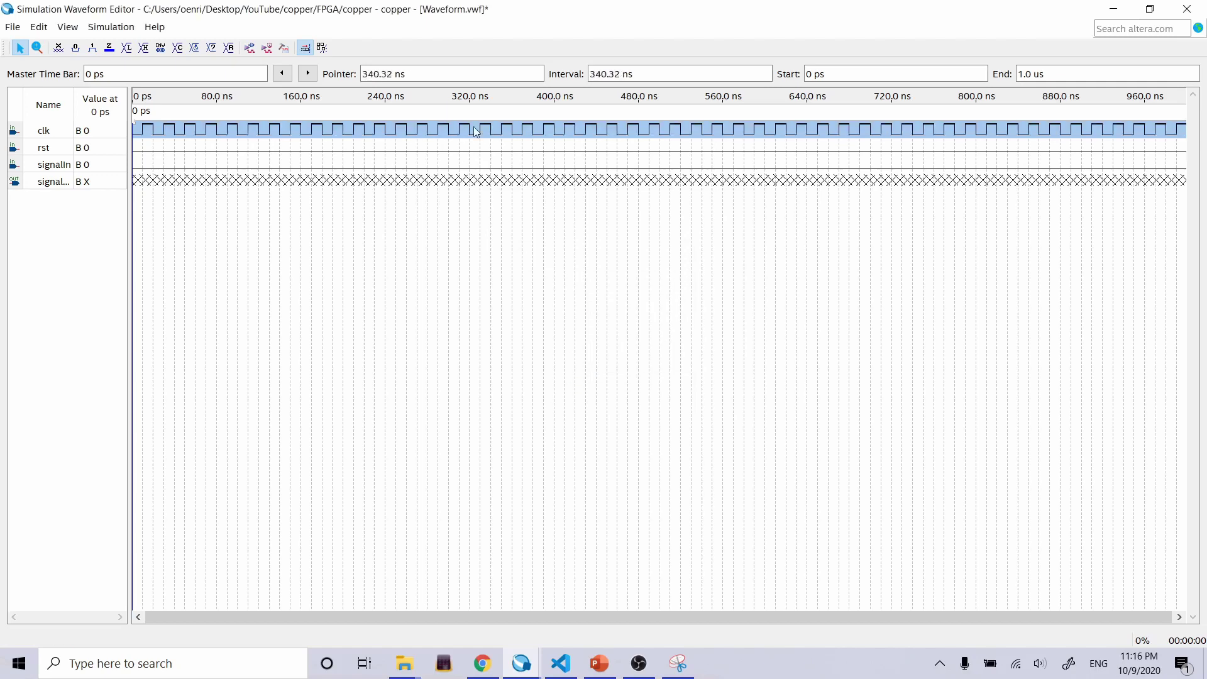
Force the entire rst waveform high (1).
{"action": "left_click", "coordinate": [303, 150]}
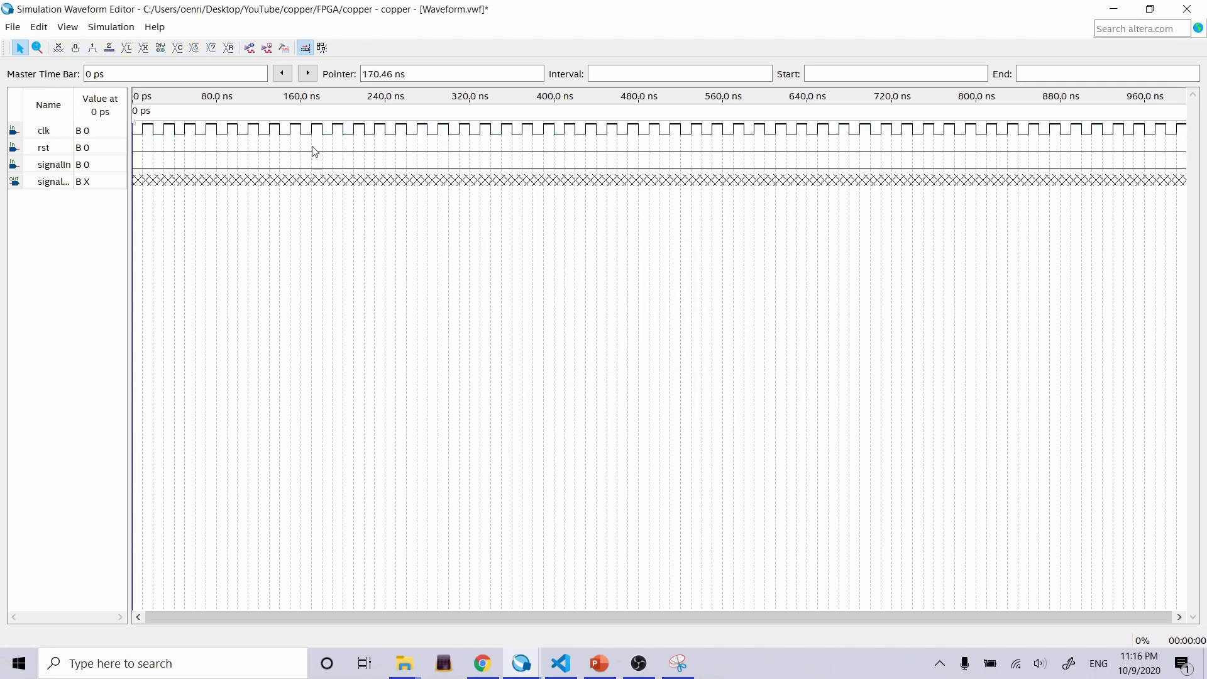
{"action": "left_click", "coordinate": [313, 147]}
{"action": "right_click", "coordinate": [312, 146]}
{"action": "mouse_move", "coordinate": [380, 206]}
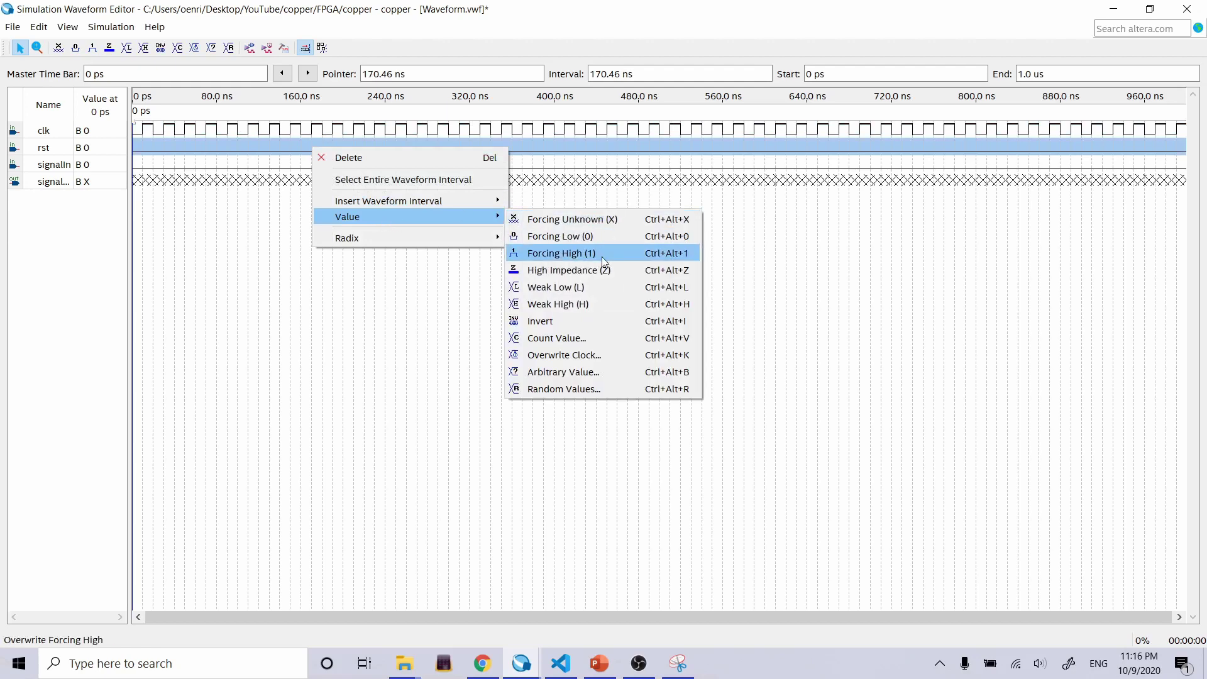
{"action": "left_click", "coordinate": [604, 261]}
{"action": "left_click", "coordinate": [281, 179]}
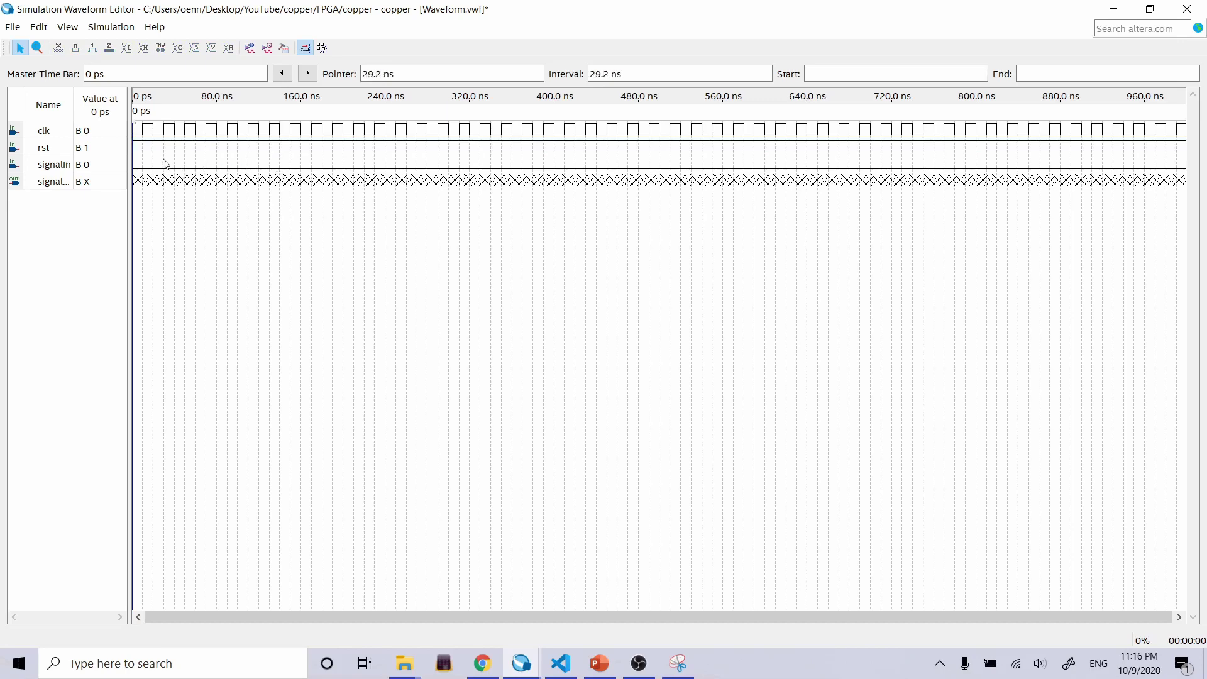
Force signalIn high (1) from 30 to 100 ns and from 150 to 170 ns.
{"action": "left_click_drag", "start_coordinate": [165, 163], "coordinate": [244, 169]}
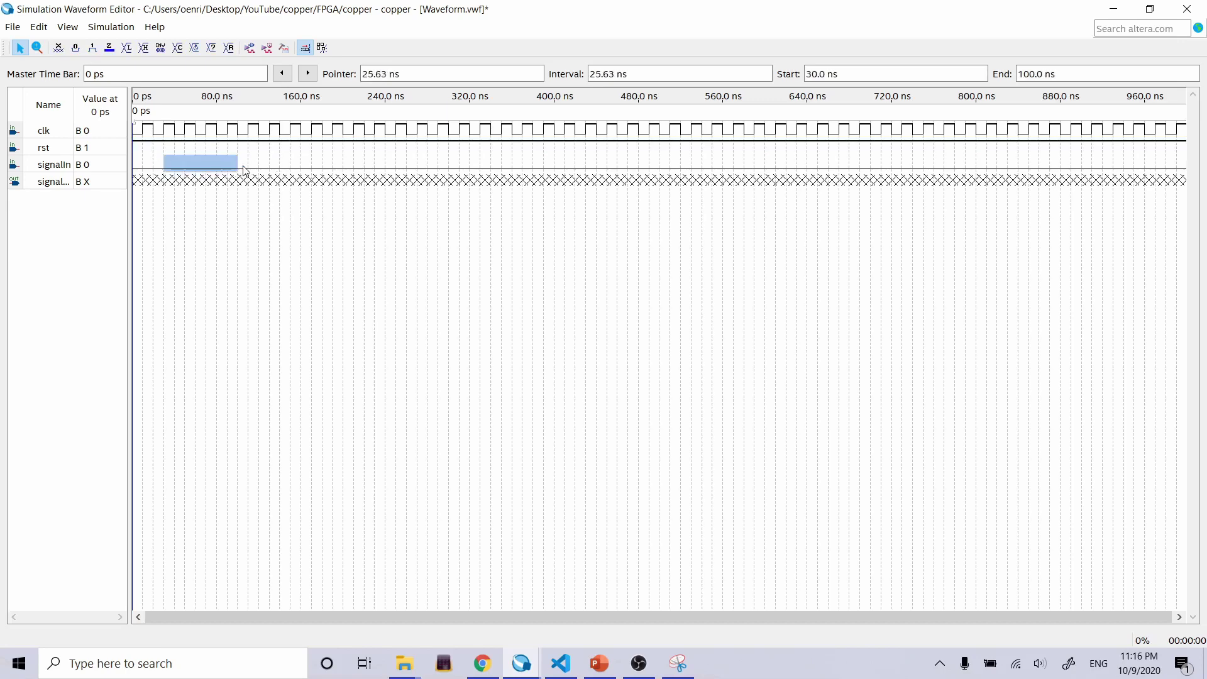
{"action": "right_click", "coordinate": [225, 169]}
{"action": "mouse_move", "coordinate": [271, 236]}
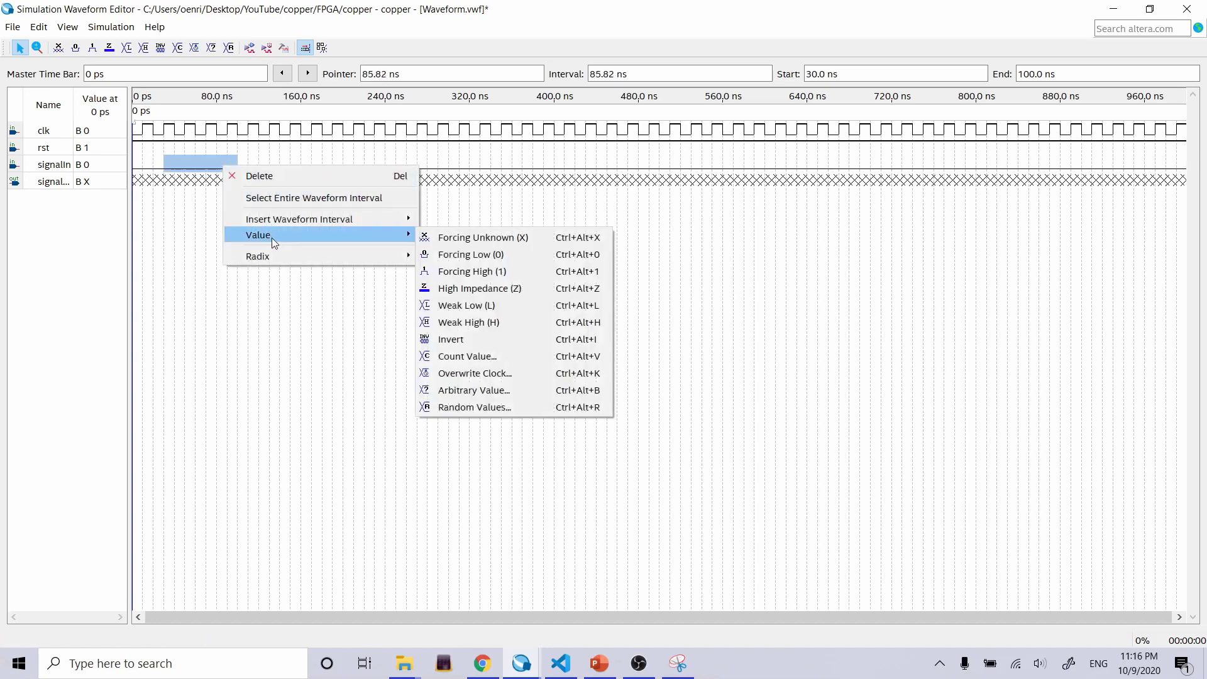
{"action": "left_click", "coordinate": [499, 271]}
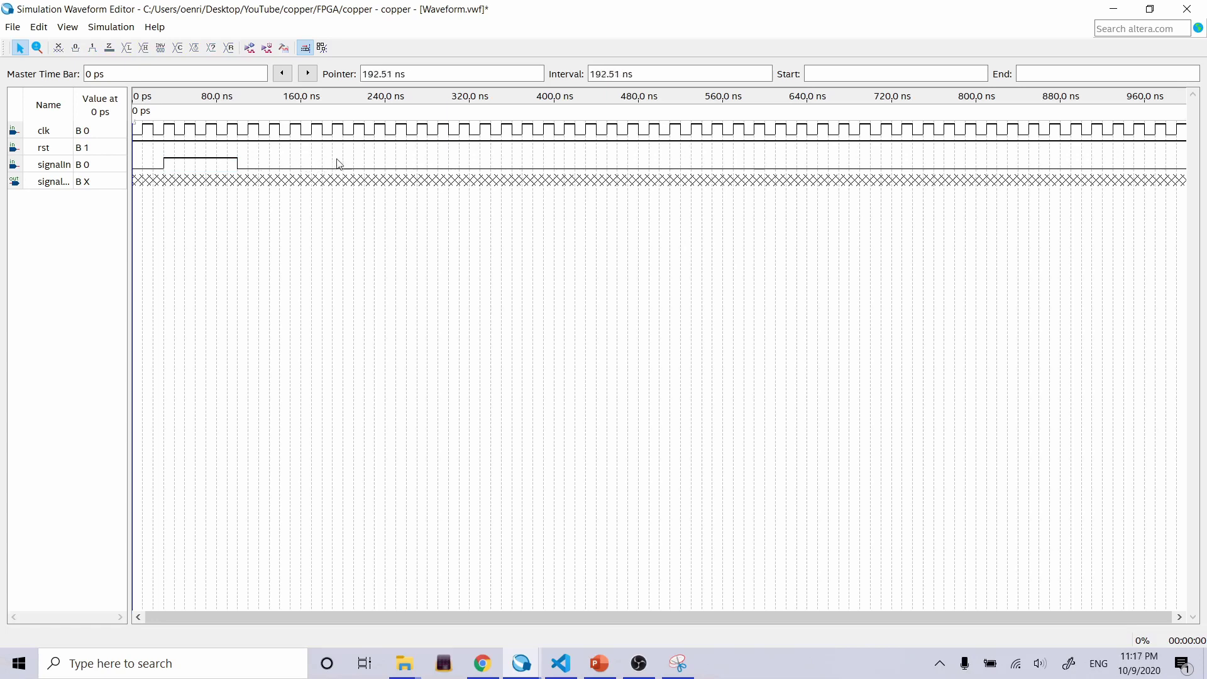
{"action": "left_click_drag", "start_coordinate": [291, 166], "coordinate": [308, 167]}
{"action": "right_click", "coordinate": [303, 167]}
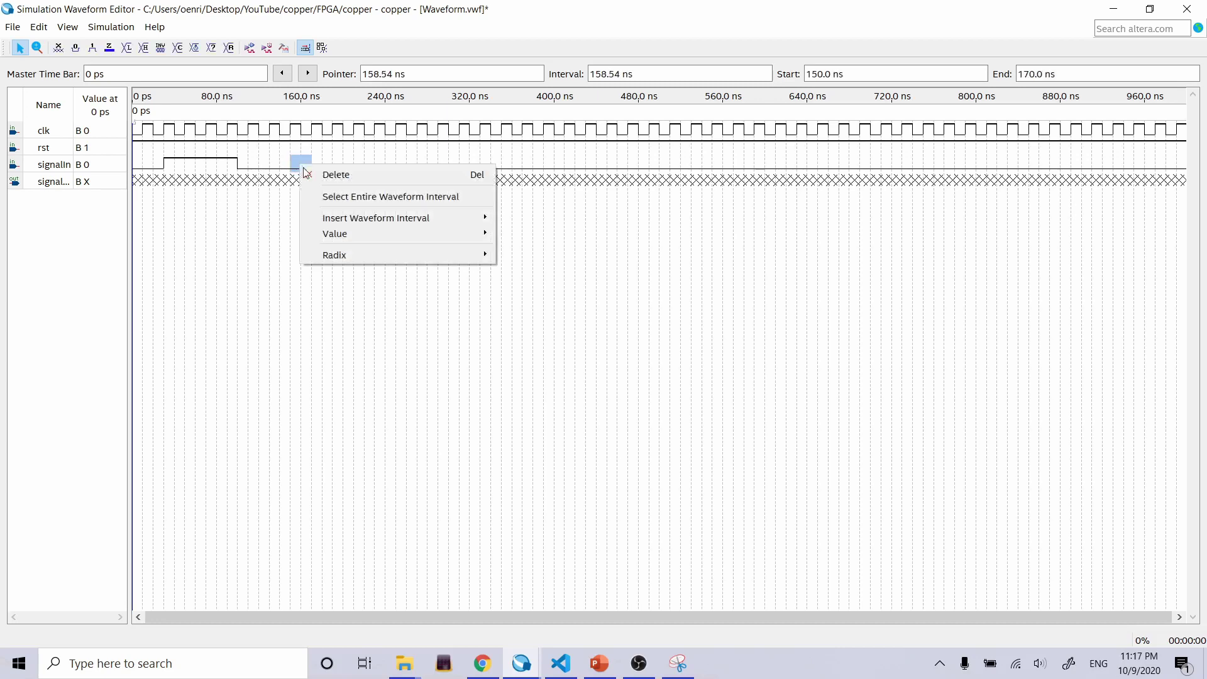
{"action": "mouse_move", "coordinate": [337, 235]}
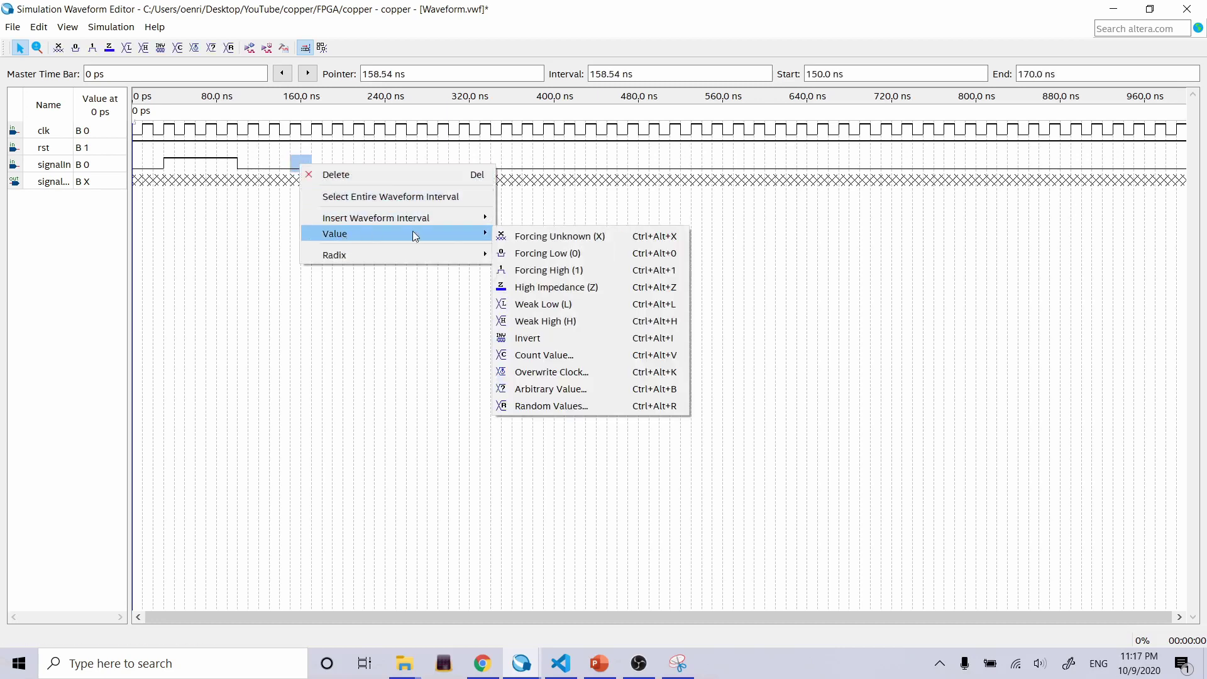
{"action": "left_click", "coordinate": [566, 270]}
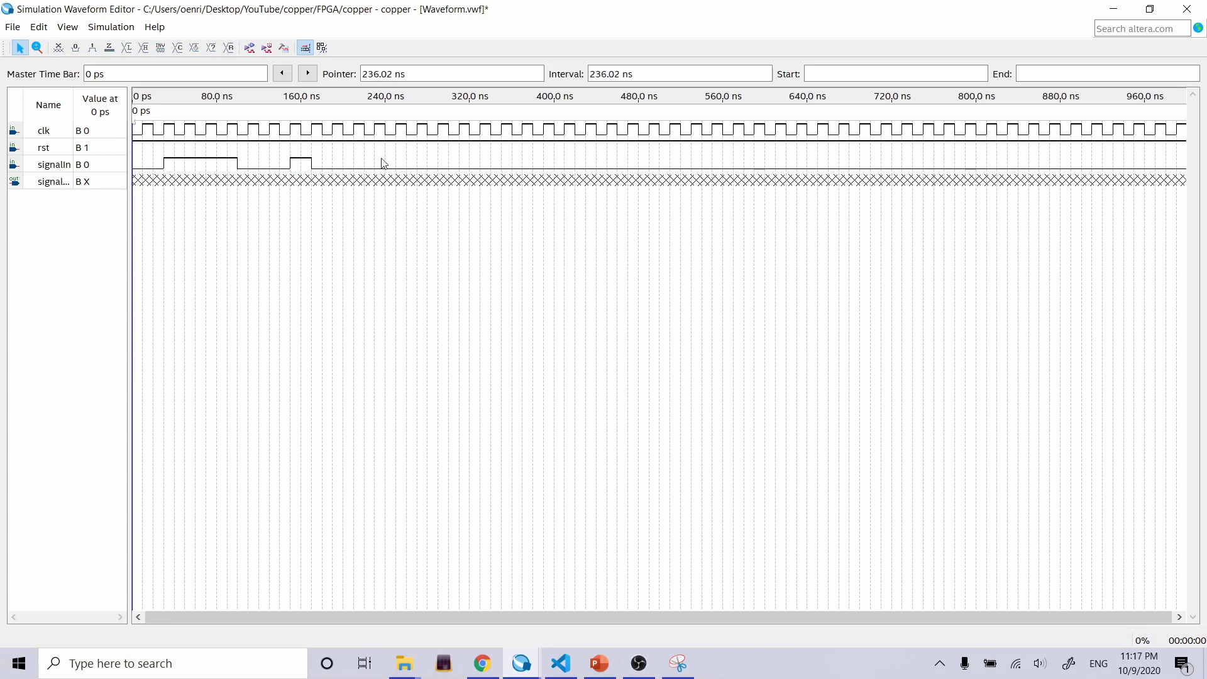
Force signalIn high (1) for a long pulse from 240 to 470 ns.
{"action": "left_click_drag", "start_coordinate": [381, 163], "coordinate": [622, 165]}
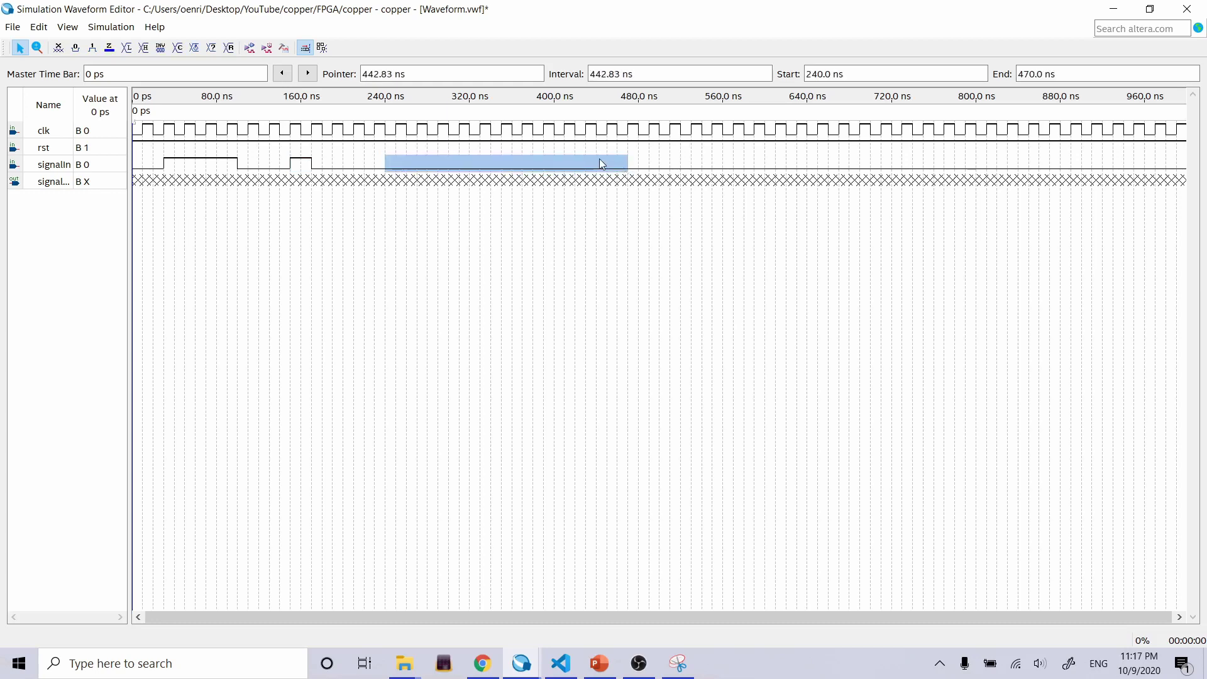
{"action": "right_click", "coordinate": [599, 160]}
{"action": "mouse_move", "coordinate": [643, 234]}
{"action": "left_click", "coordinate": [894, 265]}
{"action": "left_click", "coordinate": [706, 190]}
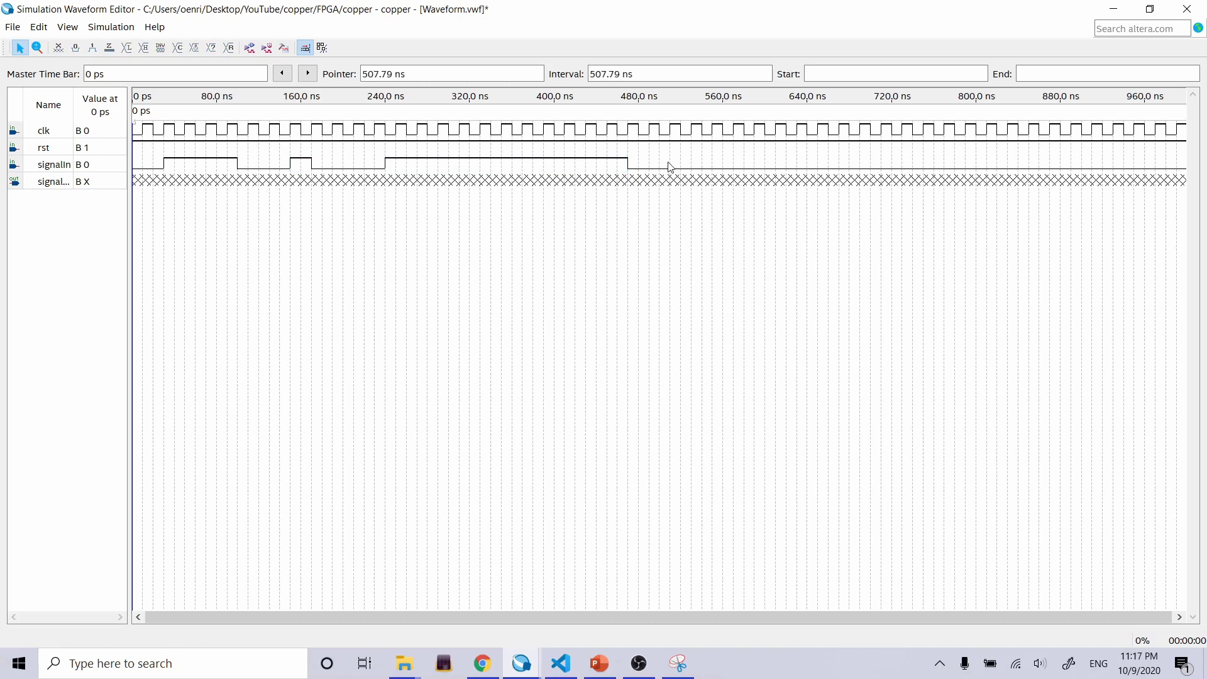
Force signalIn high (1) for two short pulses, from 510 to 530 ns and from 550 to 570 ns.
{"action": "left_click_drag", "start_coordinate": [674, 164], "coordinate": [689, 166]}
{"action": "right_click", "coordinate": [681, 163]}
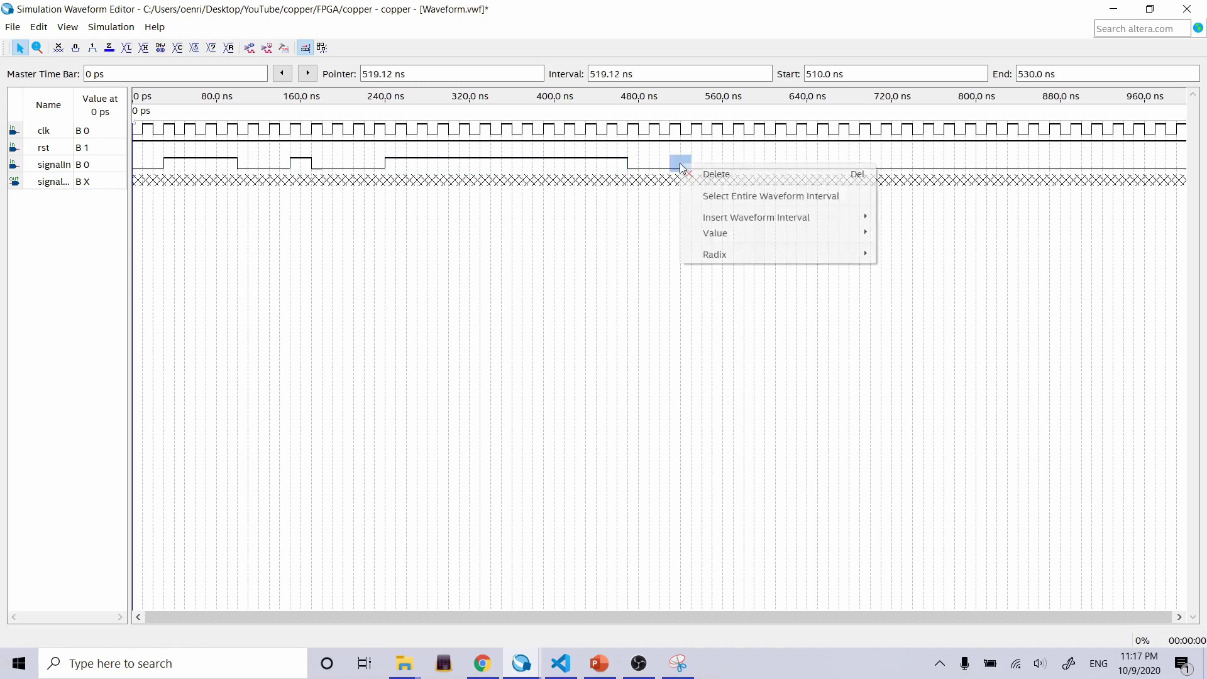
{"action": "mouse_move", "coordinate": [800, 232]}
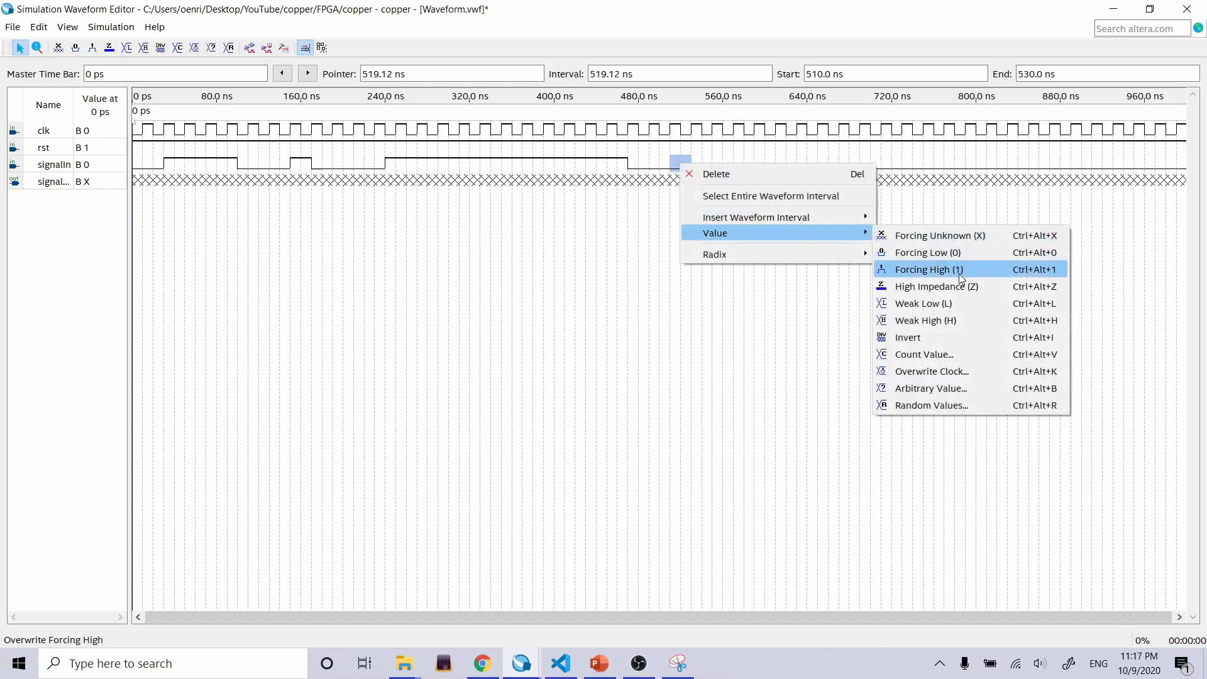
{"action": "left_click", "coordinate": [929, 269]}
{"action": "left_click_drag", "start_coordinate": [712, 164], "coordinate": [733, 167]}
{"action": "right_click", "coordinate": [721, 164]}
{"action": "mouse_move", "coordinate": [778, 234]}
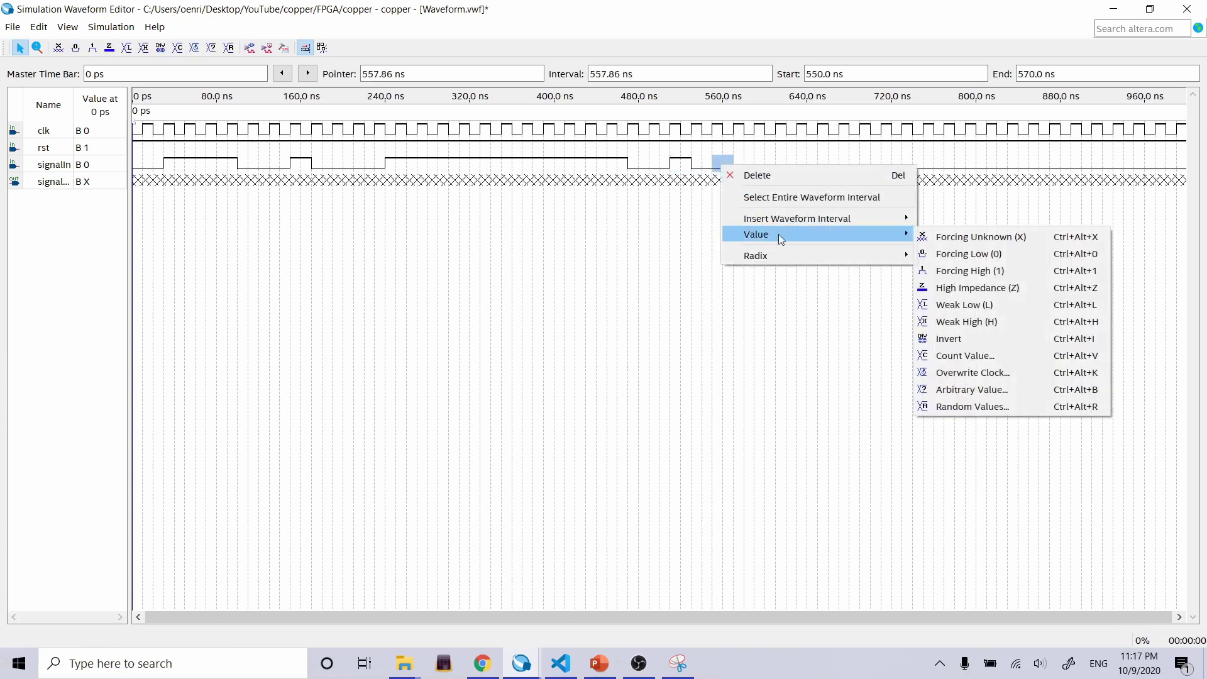
{"action": "left_click", "coordinate": [929, 269]}
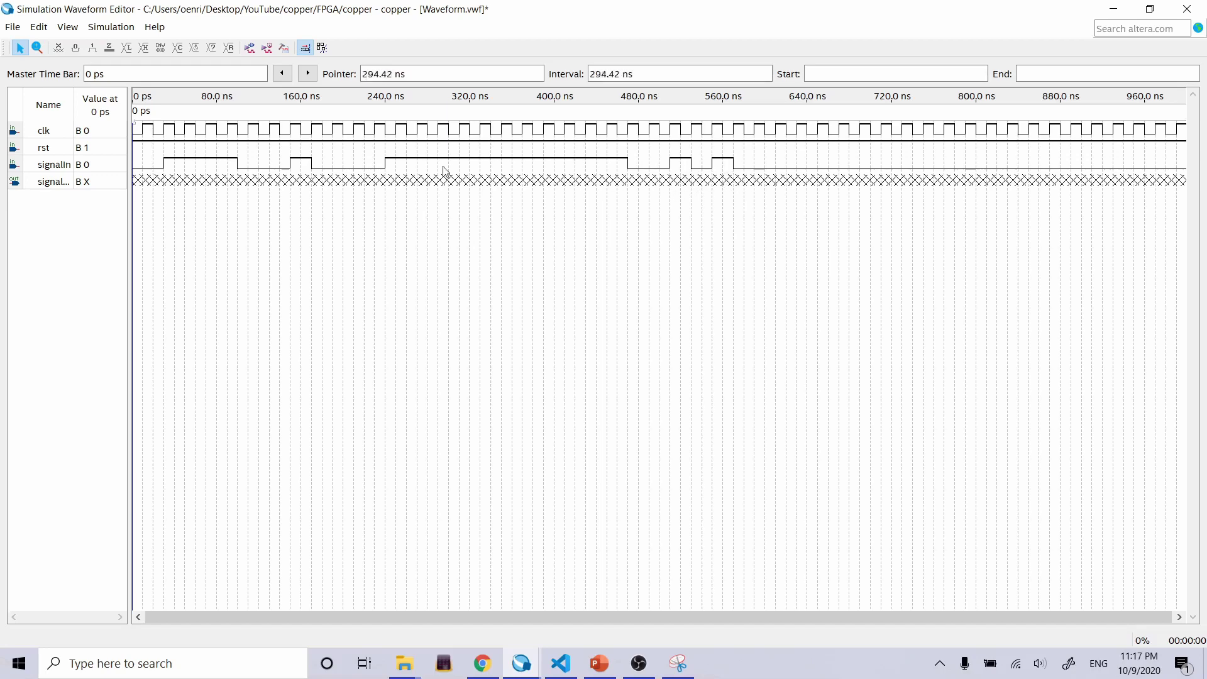
Start saving the waveform file and create and open a new folder named Simulations inside the FPGA project folder.
{"action": "left_click", "coordinate": [12, 27]}
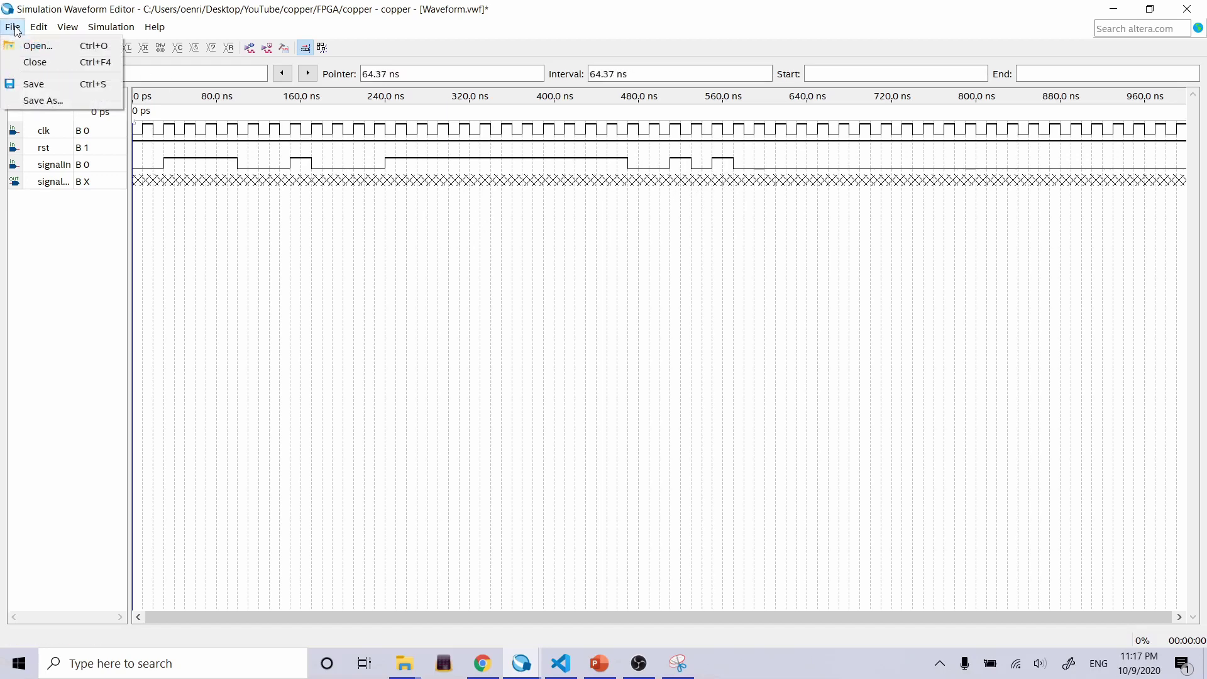
{"action": "left_click", "coordinate": [29, 85]}
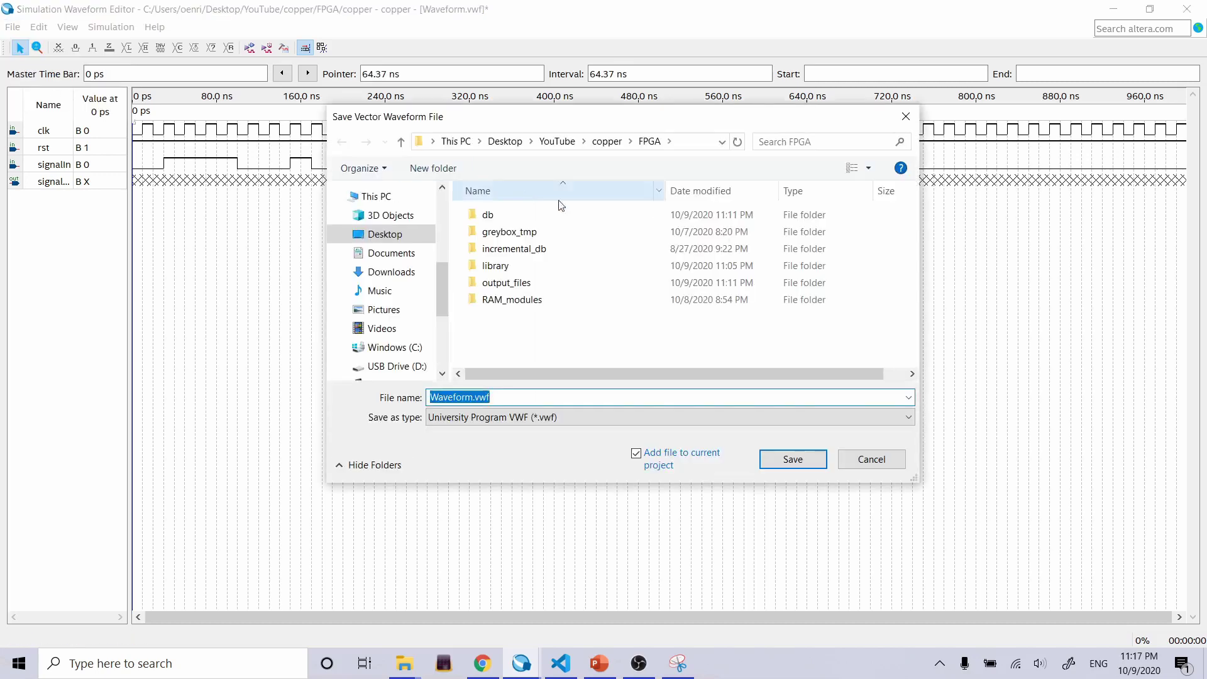
{"action": "right_click", "coordinate": [506, 357]}
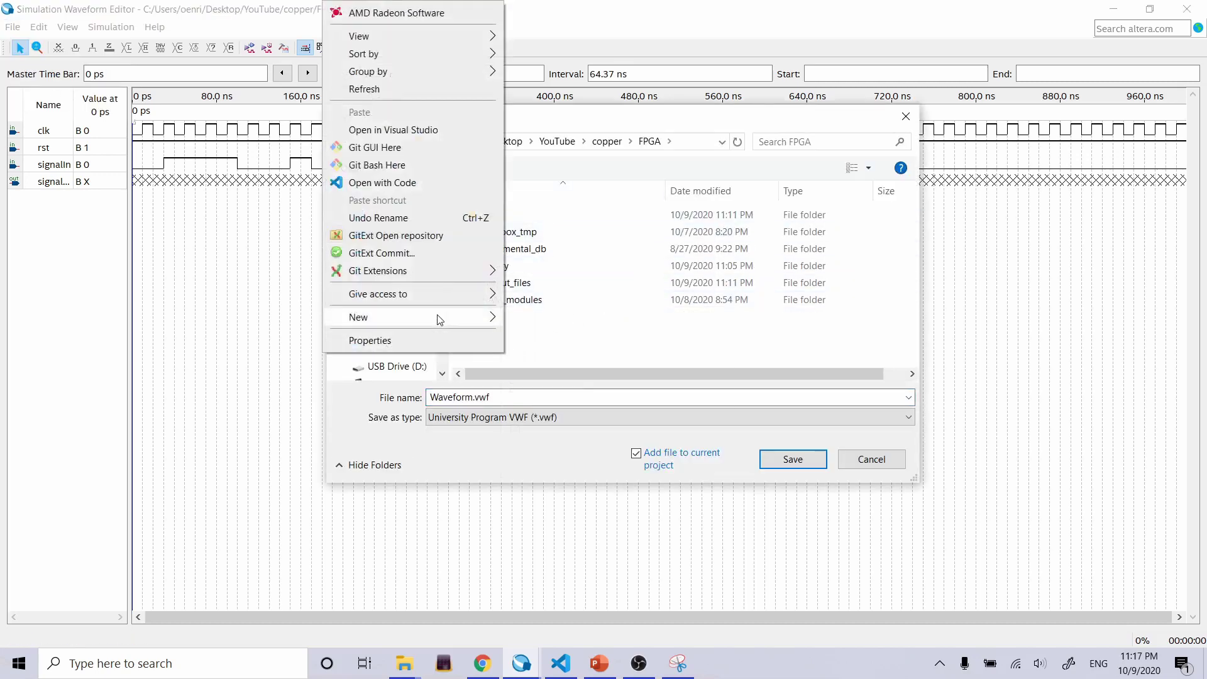
{"action": "mouse_move", "coordinate": [446, 321]}
{"action": "left_click", "coordinate": [542, 317]}
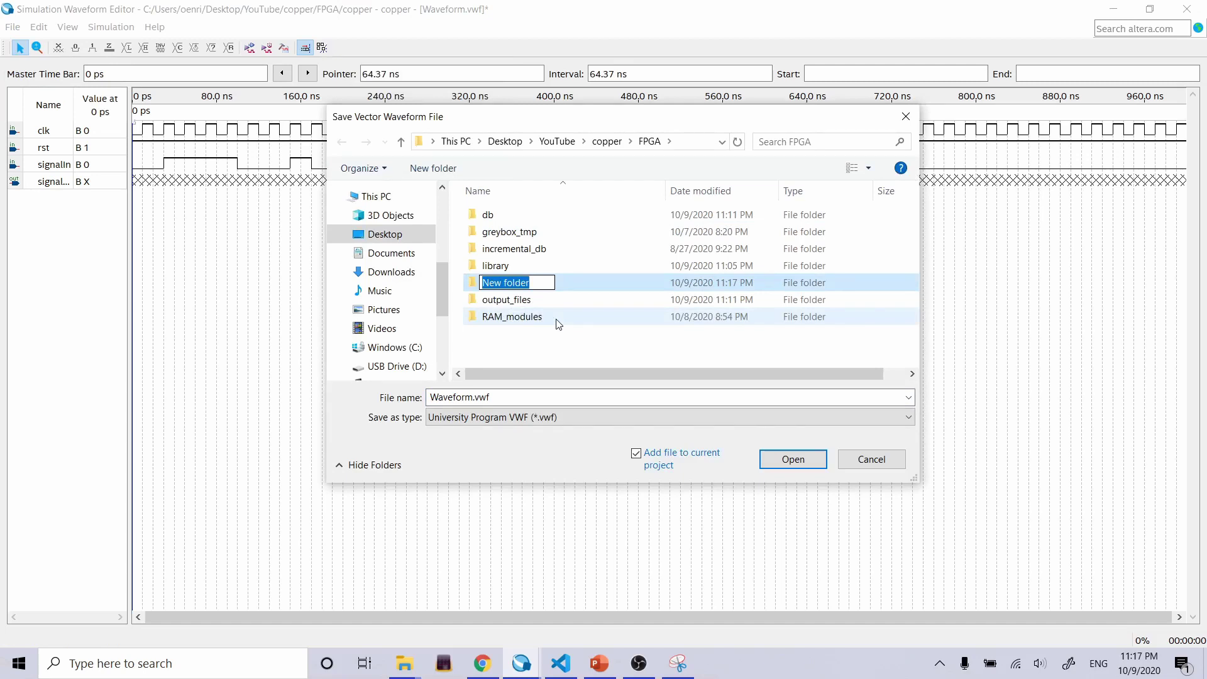
{"action": "type", "text": "S"}
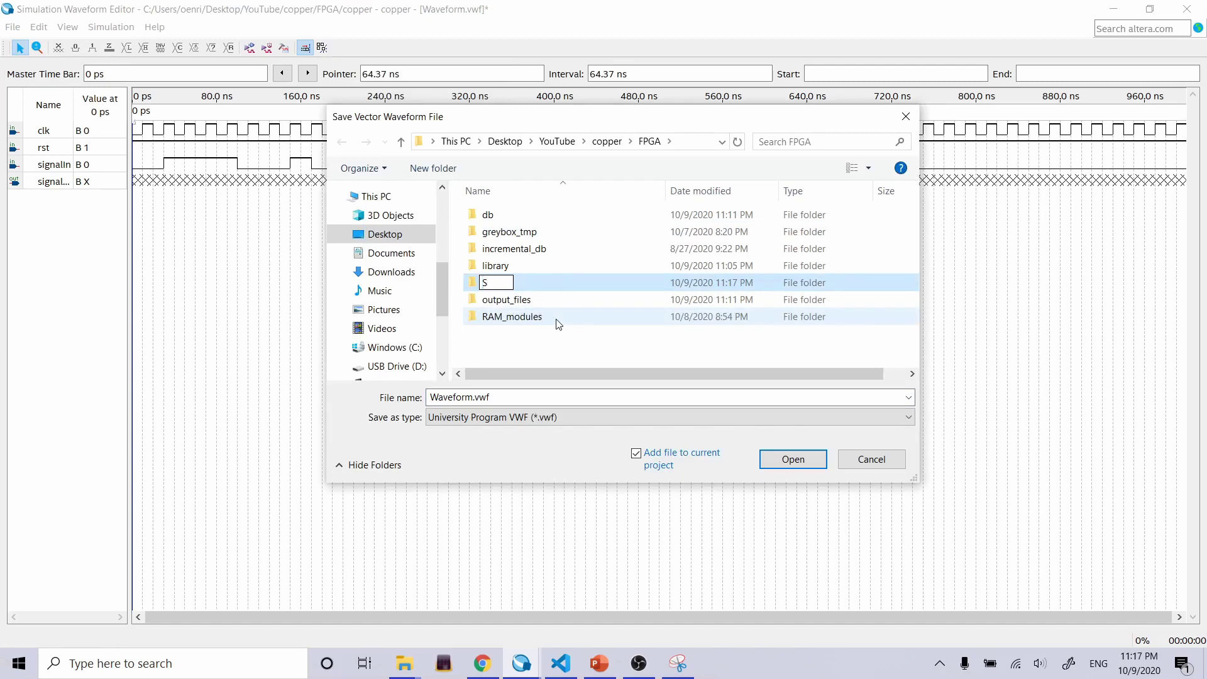
{"action": "type", "text": "imulations"}
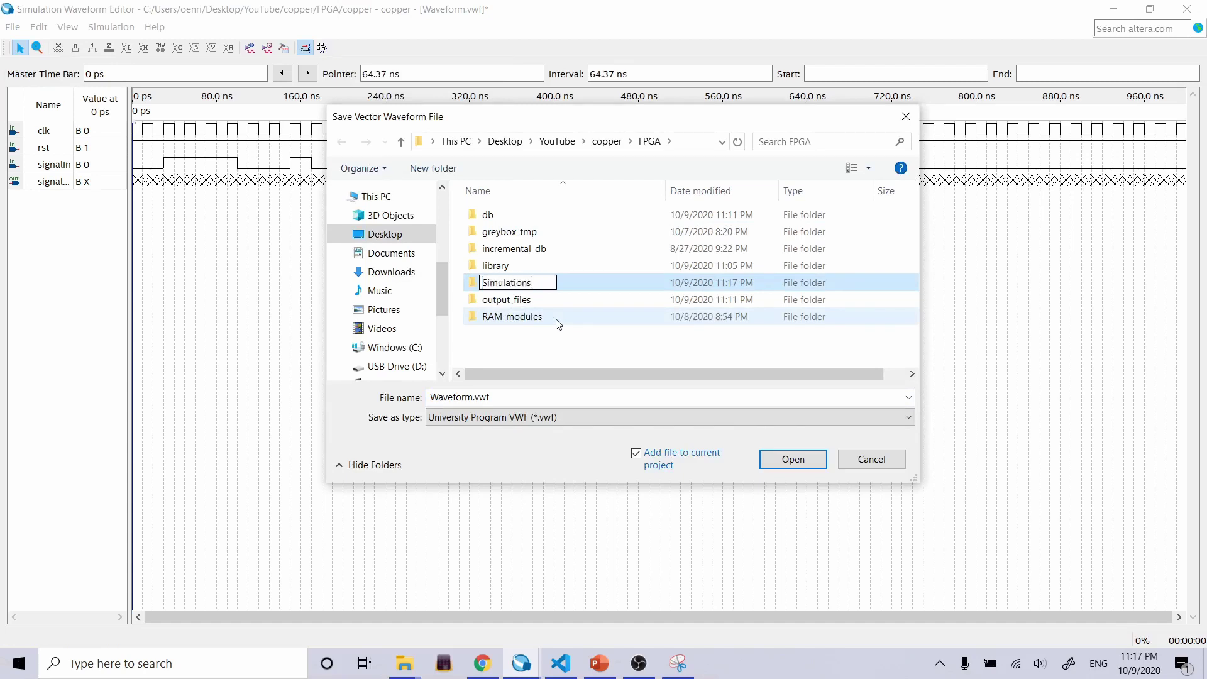
{"action": "key", "text": "Return"}
{"action": "double_click", "coordinate": [548, 322]}
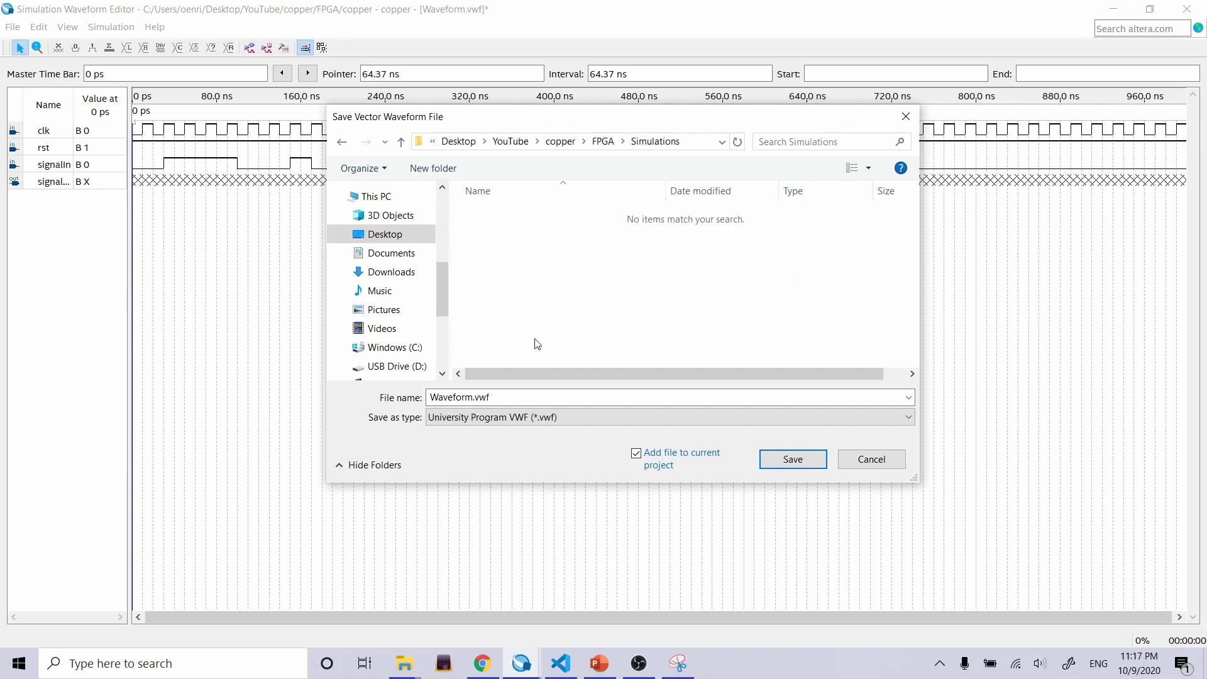
Save the waveform in the Simulations folder under the name OneShot_simulation.
{"action": "left_click", "coordinate": [524, 397]}
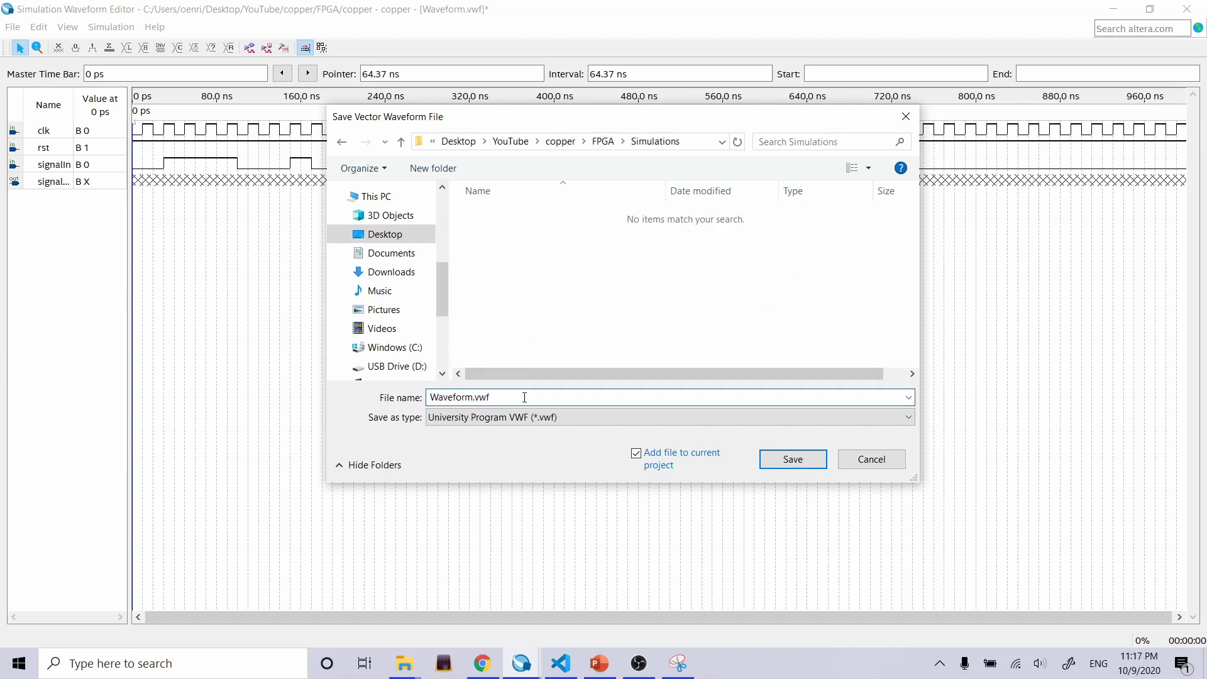
{"action": "key", "text": "BackSpace"}
{"action": "key", "text": "BackSpace"}
{"action": "key", "text": "BackSpace"}
{"action": "key", "text": "BackSpace"}
{"action": "key", "text": "BackSpace"}
{"action": "key", "text": "BackSpace"}
{"action": "key", "text": "BackSpace"}
{"action": "type", "text": "OneShot_simulation"}
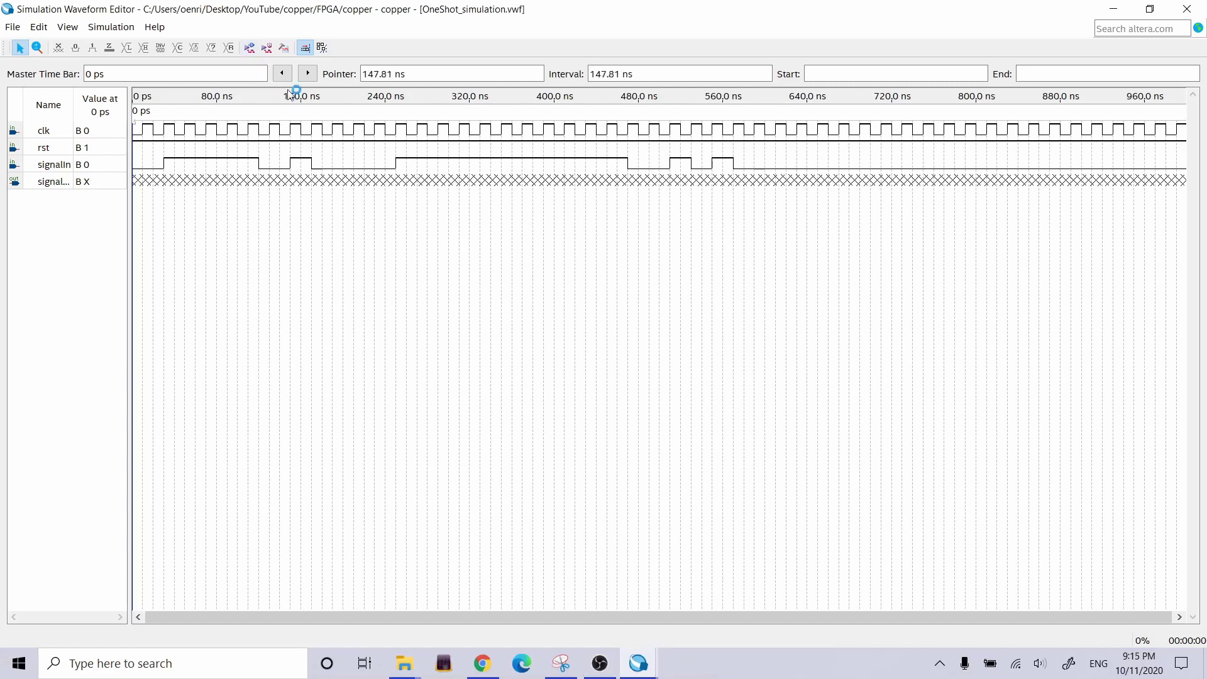
Run the functional simulation and examine the errors in its progress log, then close the log.
{"action": "left_click", "coordinate": [250, 48]}
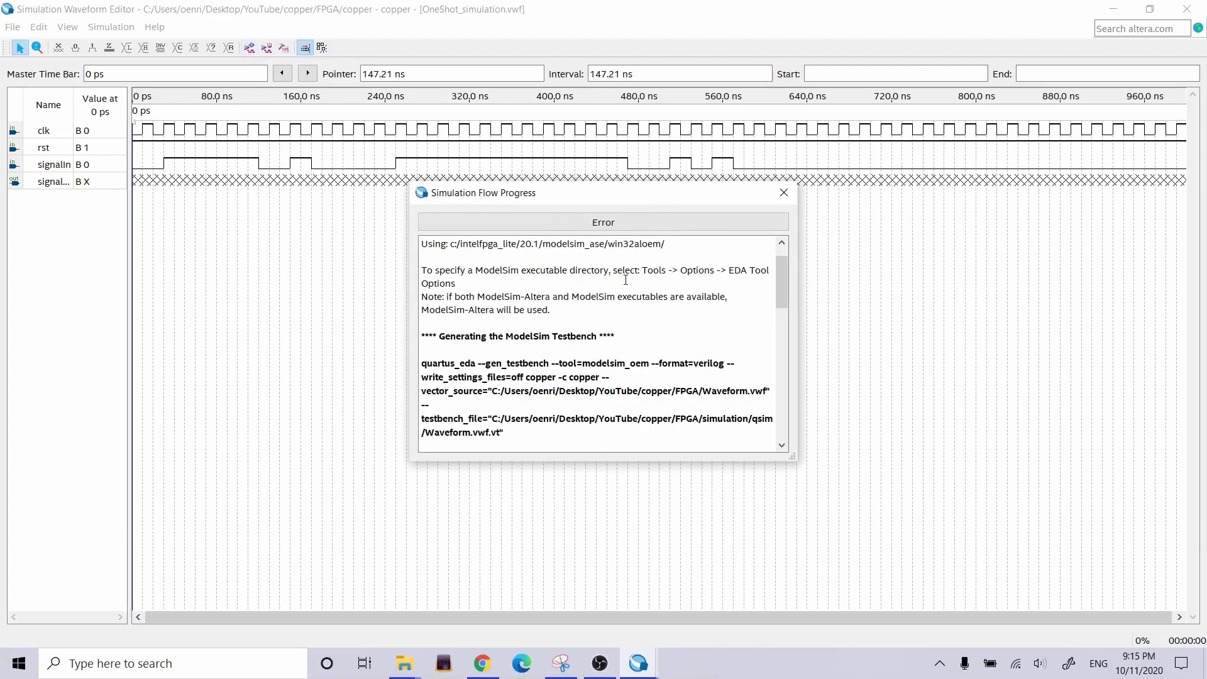
{"action": "scroll", "coordinate": [782, 326], "scroll_direction": "down", "scroll_amount": 12}
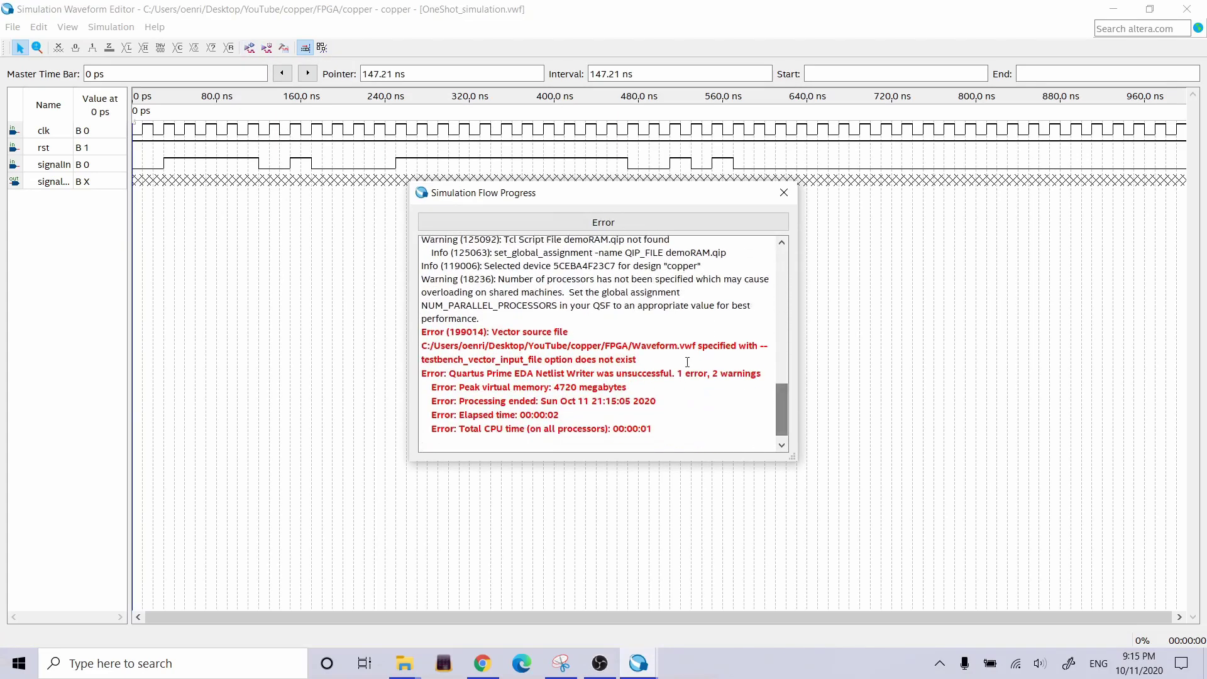
{"action": "left_click_drag", "start_coordinate": [438, 354], "coordinate": [618, 355]}
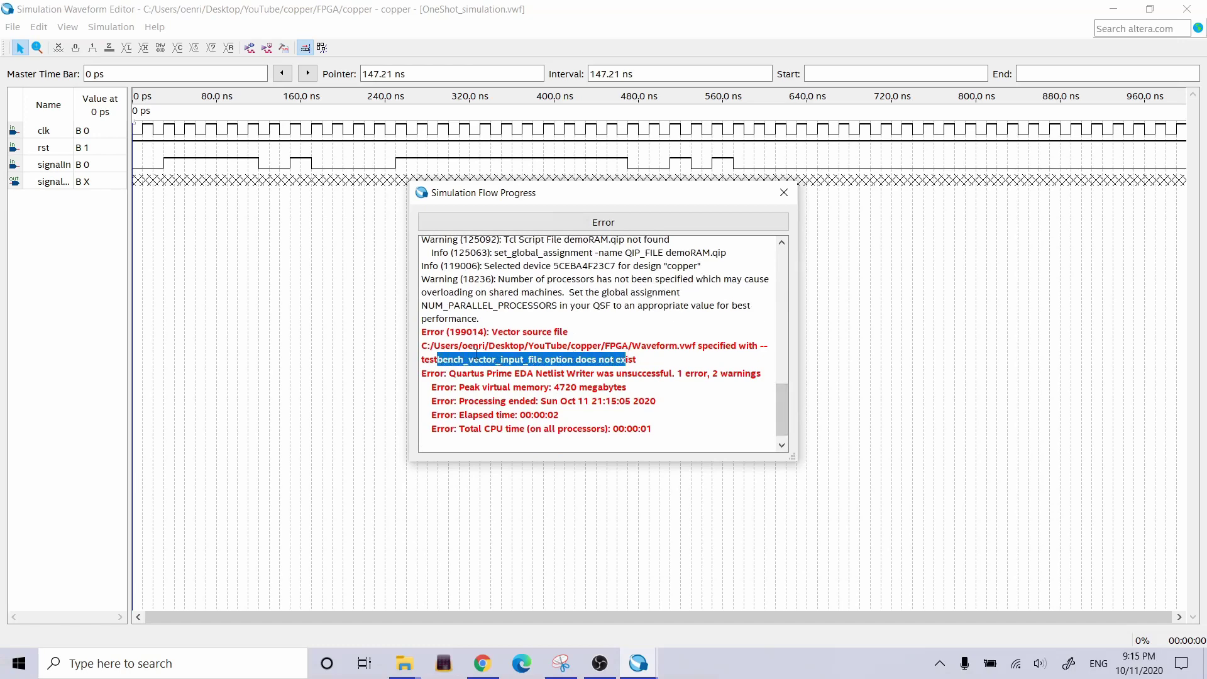
{"action": "left_click_drag", "start_coordinate": [438, 355], "coordinate": [558, 355]}
{"action": "left_click", "coordinate": [748, 252]}
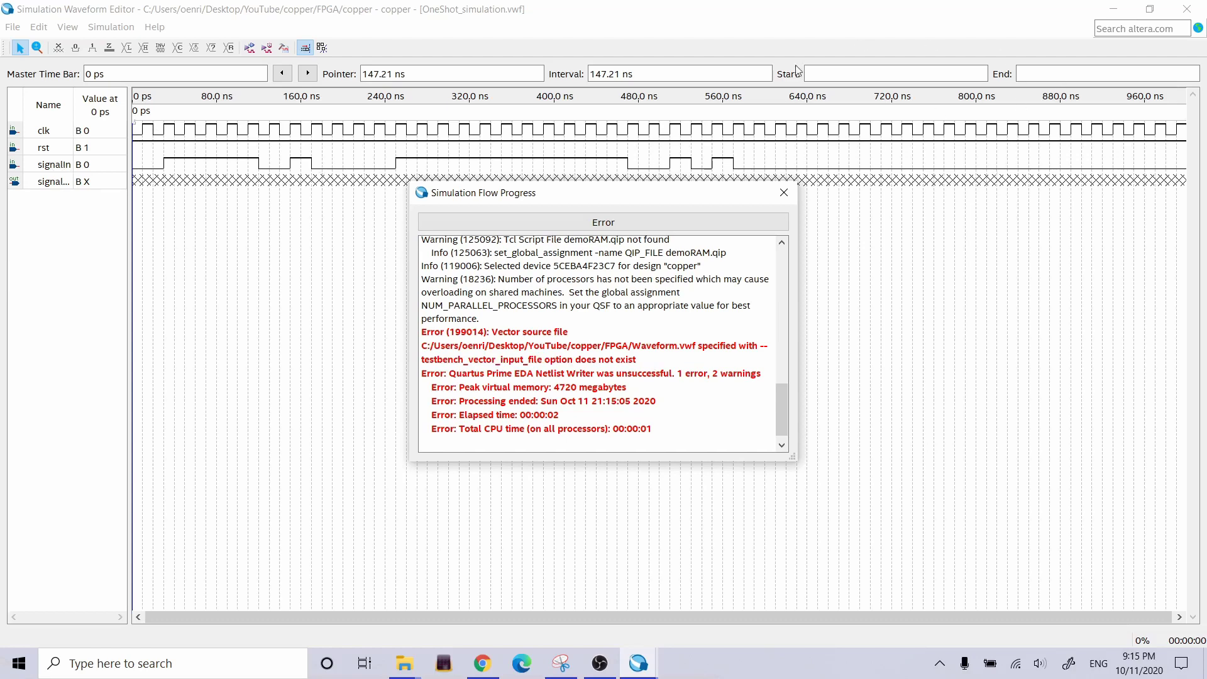
{"action": "left_click", "coordinate": [783, 193]}
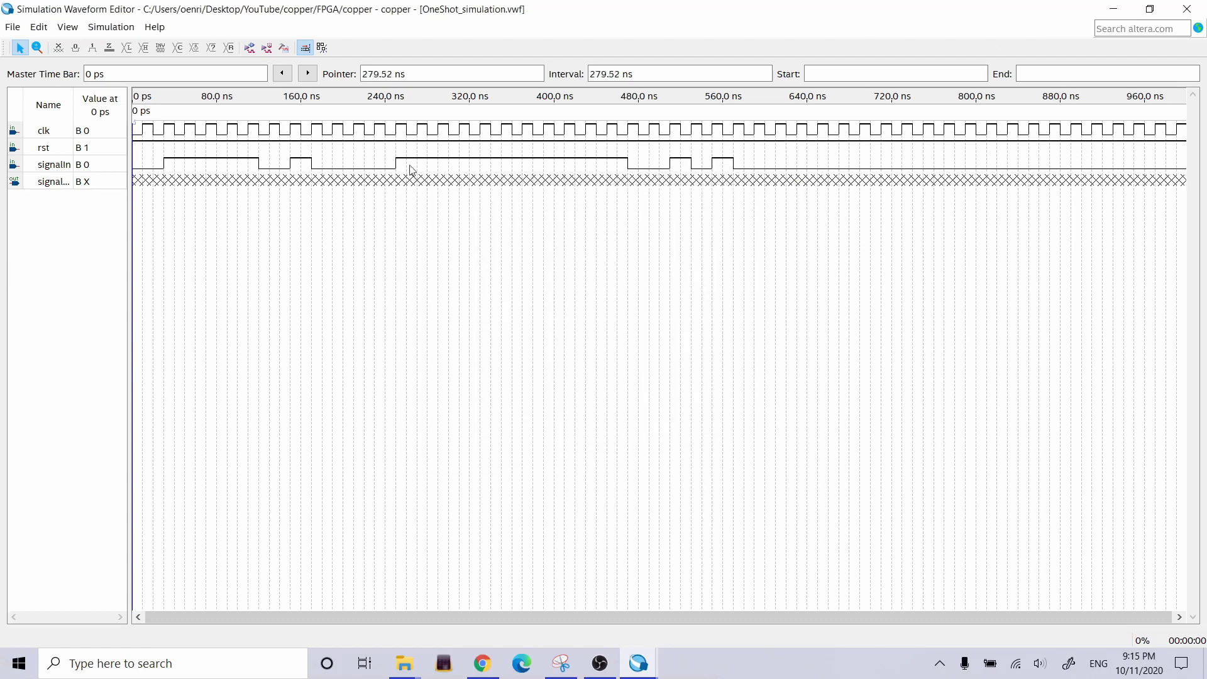
Change the vector source file in the functional testbench generation command to OneShot_simulation.vwf.
{"action": "left_click", "coordinate": [111, 27]}
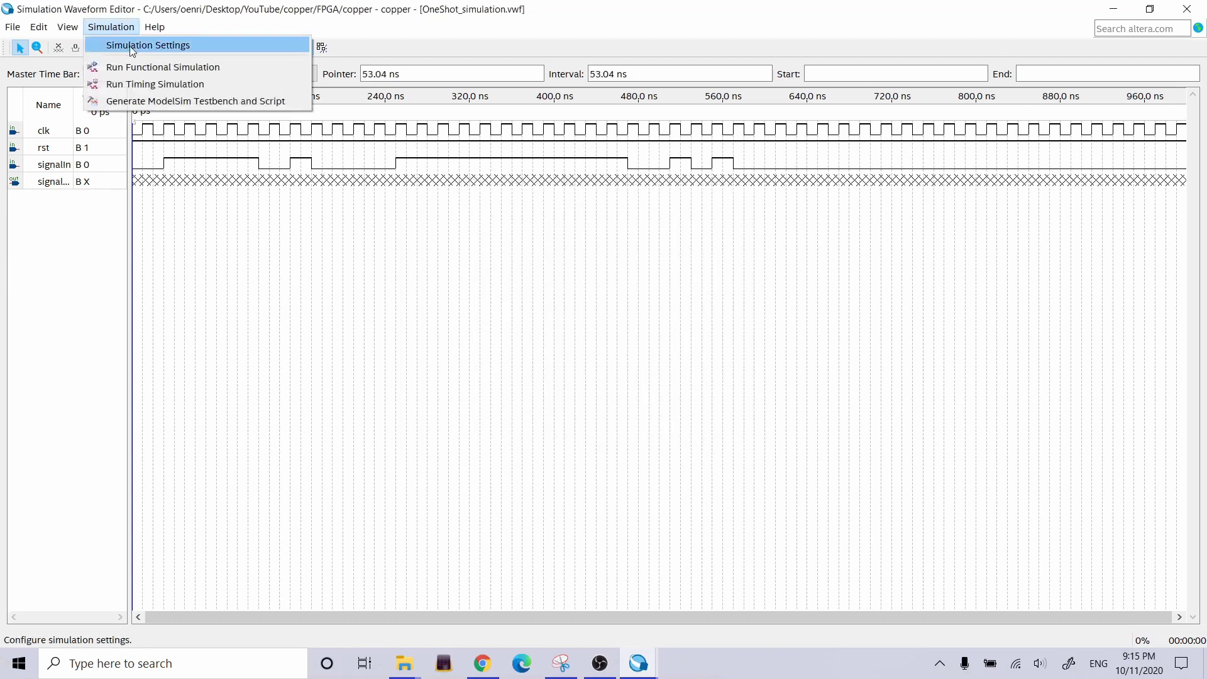
{"action": "left_click", "coordinate": [128, 44]}
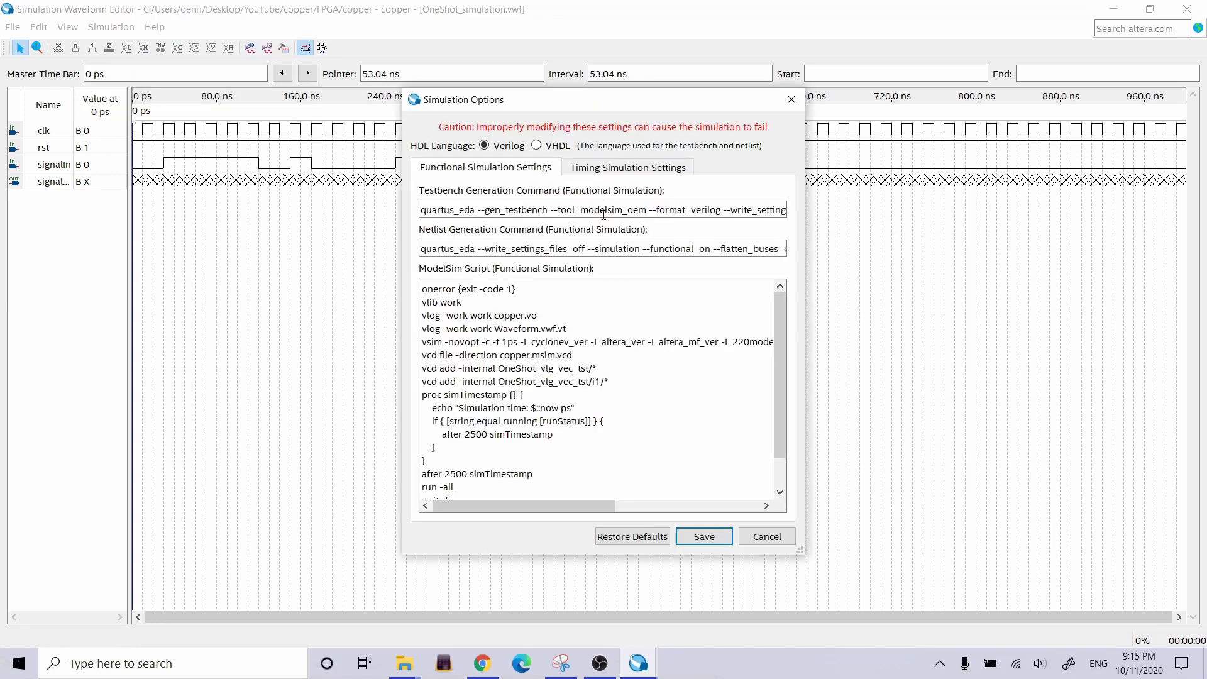
{"action": "left_click", "coordinate": [602, 211]}
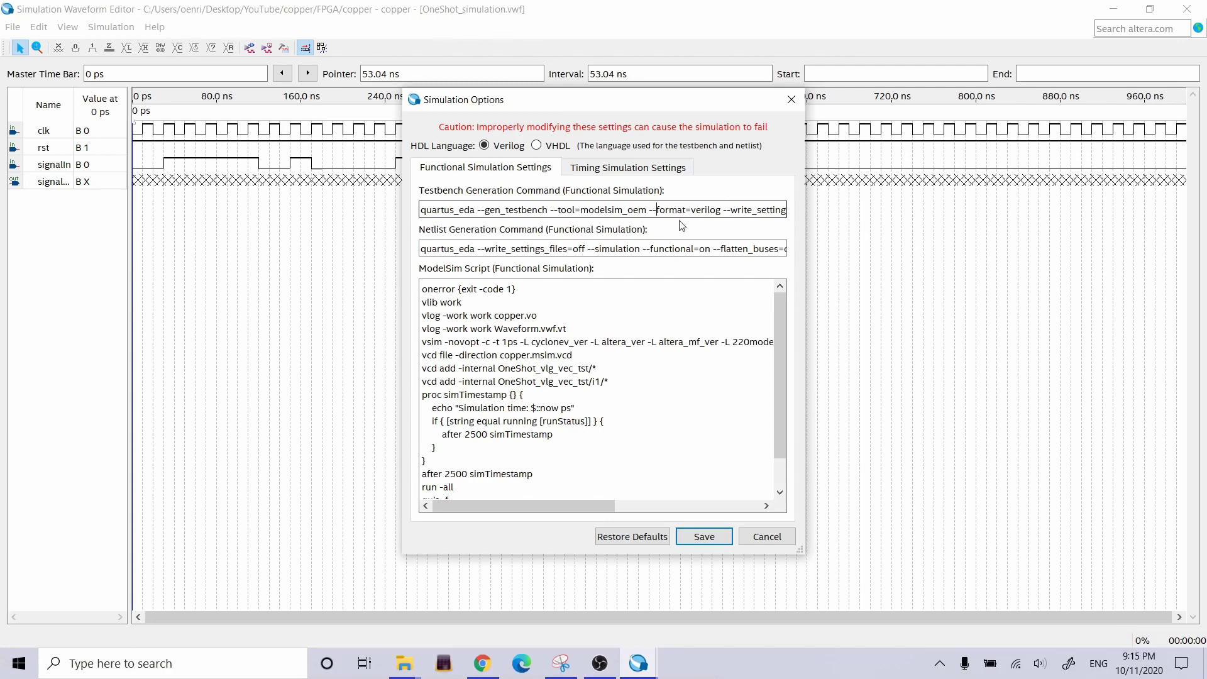
{"action": "key", "text": "Right"}
{"action": "key", "text": "Right"}
{"action": "key", "text": "Right"}
{"action": "key", "text": "Right"}
{"action": "key", "text": "Right"}
{"action": "key", "text": "Right"}
{"action": "key", "text": "Right"}
{"action": "key", "text": "Right"}
{"action": "key", "text": "Right"}
{"action": "key", "text": "Right"}
{"action": "key", "text": "Right"}
{"action": "key", "text": "Right"}
{"action": "key", "text": "Right"}
{"action": "key", "text": "Right"}
{"action": "key", "text": "Right"}
{"action": "key", "text": "Right"}
{"action": "key", "text": "Right"}
{"action": "key", "text": "Right"}
{"action": "key", "text": "Right"}
{"action": "key", "text": "Right"}
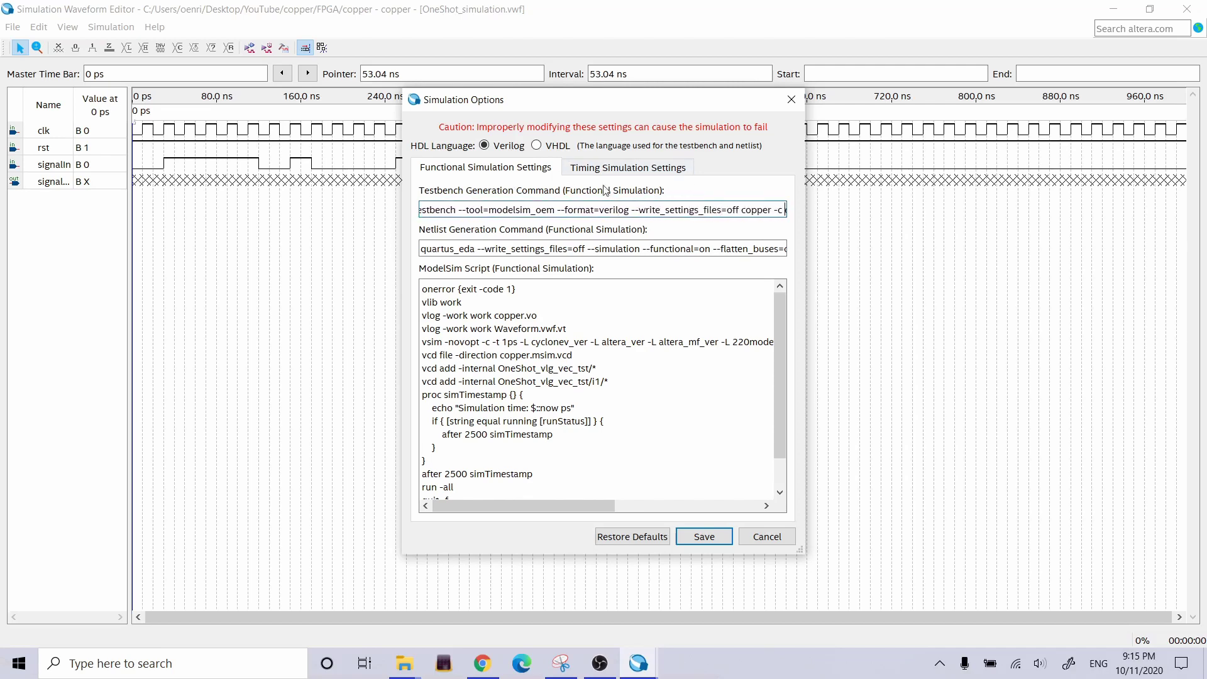
{"action": "key", "text": "Right"}
{"action": "key", "text": "Right"}
{"action": "key", "text": "Right"}
{"action": "key", "text": "Right"}
{"action": "key", "text": "Right"}
{"action": "key", "text": "Right"}
{"action": "key", "text": "Right"}
{"action": "key", "text": "Right"}
{"action": "key", "text": "Right"}
{"action": "key", "text": "Right"}
{"action": "key", "text": "Right"}
{"action": "key", "text": "Right"}
{"action": "key", "text": "Right"}
{"action": "key", "text": "Right"}
{"action": "key", "text": "Right"}
{"action": "key", "text": "Right"}
{"action": "key", "text": "Right"}
{"action": "key", "text": "Right"}
{"action": "key", "text": "Right"}
{"action": "key", "text": "Right"}
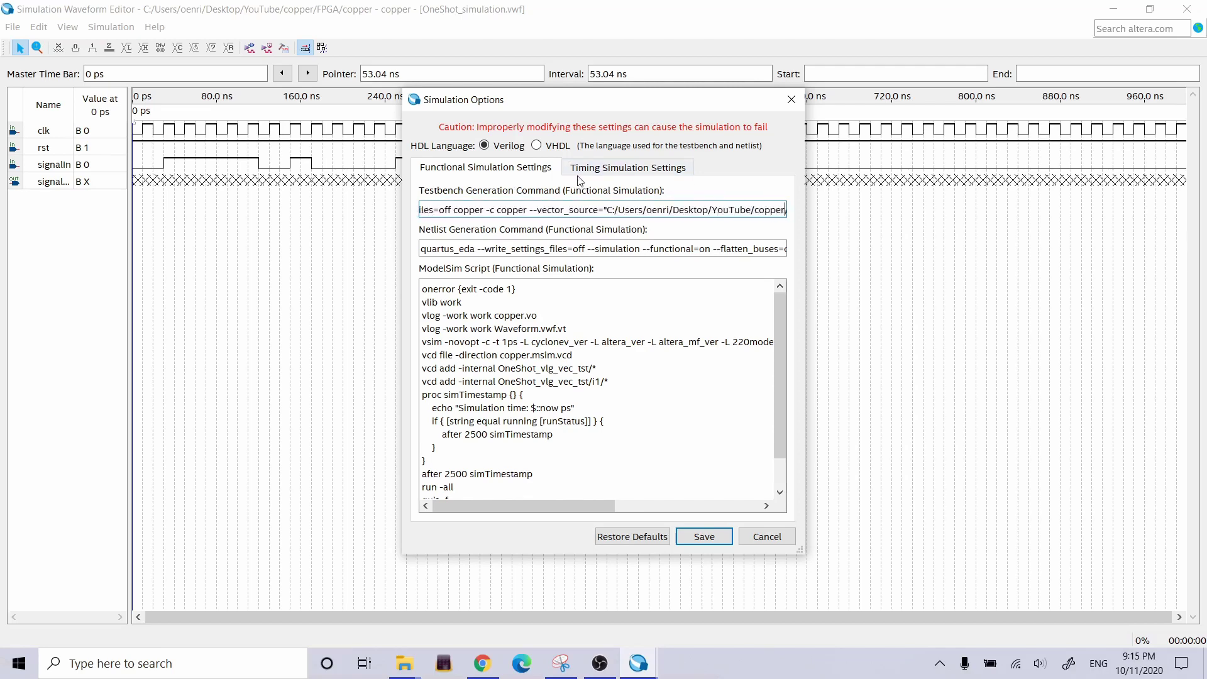
{"action": "key", "text": "Right"}
{"action": "key", "text": "Right"}
{"action": "key", "text": "Right"}
{"action": "key", "text": "Right"}
{"action": "key", "text": "Right"}
{"action": "key", "text": "Right"}
{"action": "key", "text": "Right"}
{"action": "key", "text": "Right"}
{"action": "key", "text": "Right"}
{"action": "key", "text": "Right"}
{"action": "key", "text": "Right"}
{"action": "key", "text": "Right"}
{"action": "key", "text": "Right"}
{"action": "key", "text": "Right"}
{"action": "key", "text": "Right"}
{"action": "key", "text": "Right"}
{"action": "key", "text": "Right"}
{"action": "key", "text": "Right"}
{"action": "key", "text": "Right"}
{"action": "key", "text": "Right"}
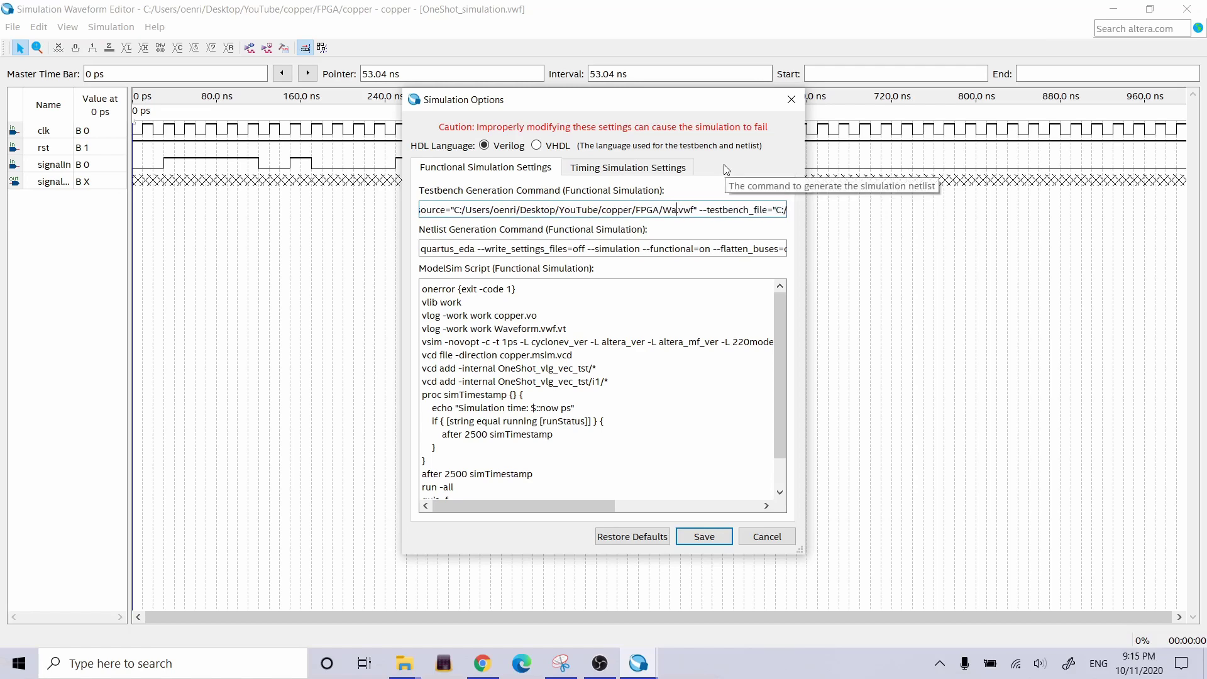
{"action": "key", "text": "BackSpace"}
{"action": "key", "text": "BackSpace"}
{"action": "type", "text": "OneShot"}
Change the testbench file in the same command to OneShot_simulation.vwf.vt and save the simulation options.
{"action": "key", "text": "Right"}
{"action": "key", "text": "Right"}
{"action": "key", "text": "Right"}
{"action": "key", "text": "Right"}
{"action": "key", "text": "Right"}
{"action": "key", "text": "Right"}
{"action": "key", "text": "Right"}
{"action": "key", "text": "Right"}
{"action": "key", "text": "Right"}
{"action": "key", "text": "Right"}
{"action": "key", "text": "Right"}
{"action": "key", "text": "Right"}
{"action": "key", "text": "Right"}
{"action": "key", "text": "Right"}
{"action": "key", "text": "Right"}
{"action": "key", "text": "Right"}
{"action": "key", "text": "Right"}
{"action": "key", "text": "Right"}
{"action": "key", "text": "Right"}
{"action": "key", "text": "Right"}
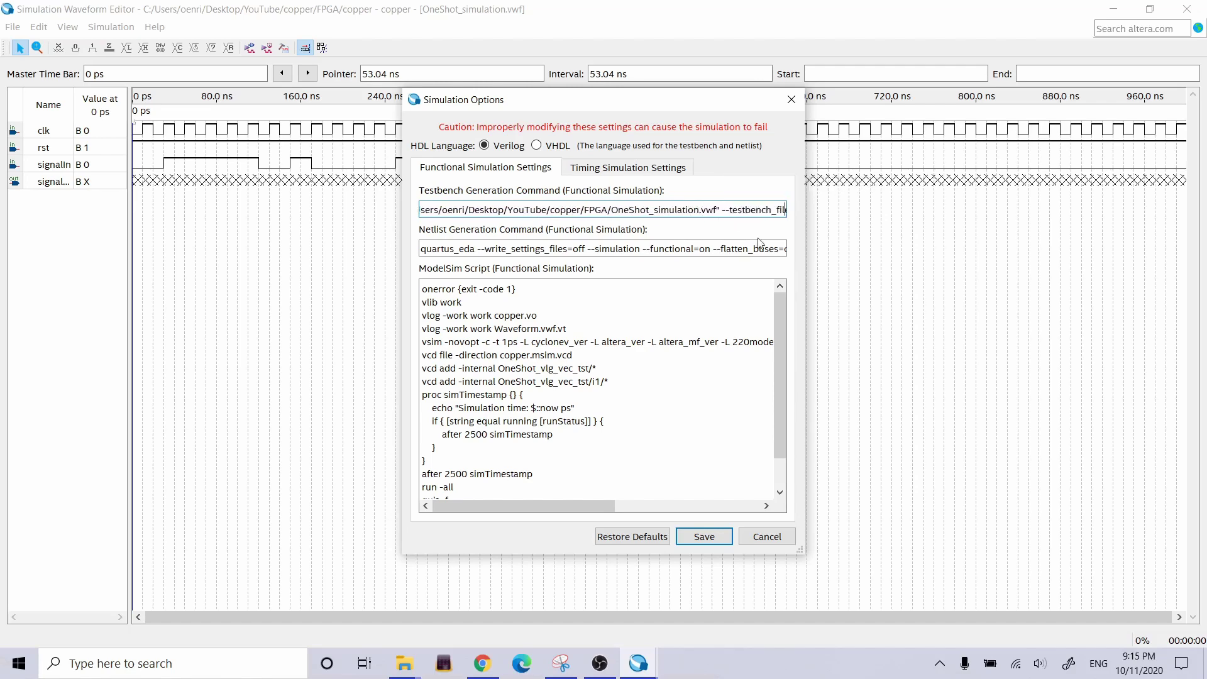
{"action": "key", "text": "Right"}
{"action": "key", "text": "Right"}
{"action": "key", "text": "Right"}
{"action": "key", "text": "Right"}
{"action": "key", "text": "Right"}
{"action": "key", "text": "Right"}
{"action": "key", "text": "Right"}
{"action": "key", "text": "Right"}
{"action": "key", "text": "Right"}
{"action": "key", "text": "Right"}
{"action": "key", "text": "Right"}
{"action": "key", "text": "Right"}
{"action": "key", "text": "Right"}
{"action": "key", "text": "Right"}
{"action": "key", "text": "Right"}
{"action": "key", "text": "Right"}
{"action": "key", "text": "Right"}
{"action": "key", "text": "Right"}
{"action": "key", "text": "Right"}
{"action": "key", "text": "Right"}
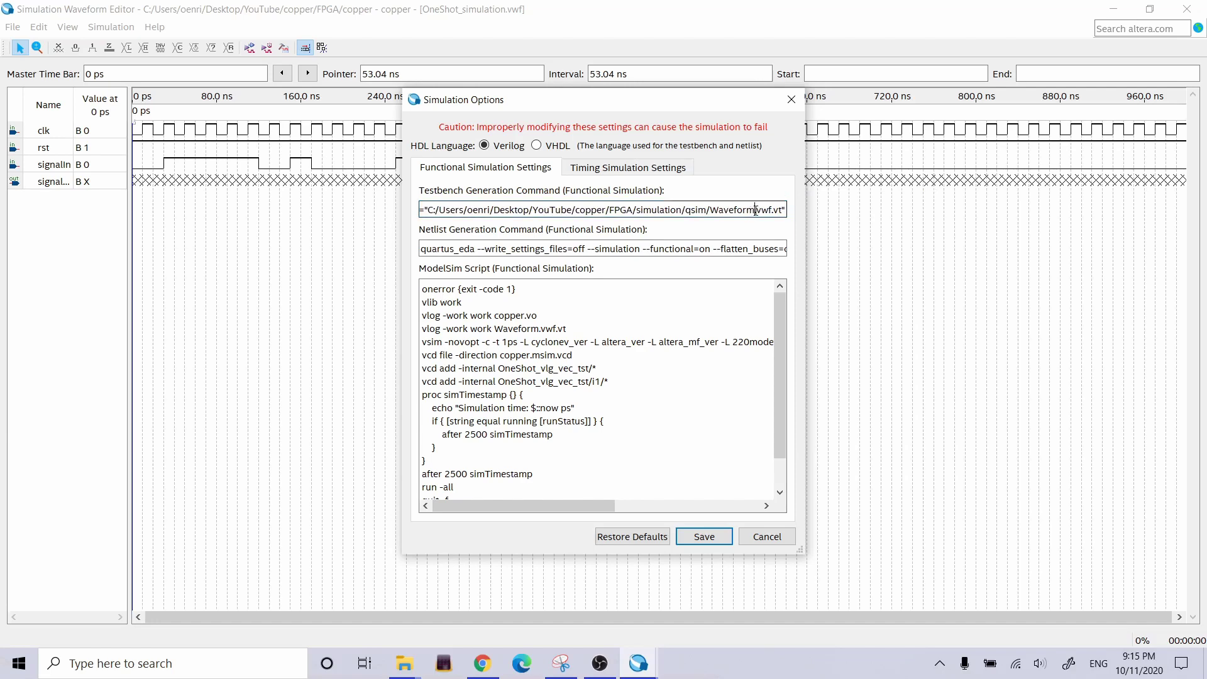
{"action": "key", "text": "BackSpace"}
{"action": "key", "text": "BackSpace"}
{"action": "key", "text": "BackSpace"}
{"action": "key", "text": "BackSpace"}
{"action": "key", "text": "BackSpace"}
{"action": "key", "text": "BackSpace"}
{"action": "key", "text": "BackSpace"}
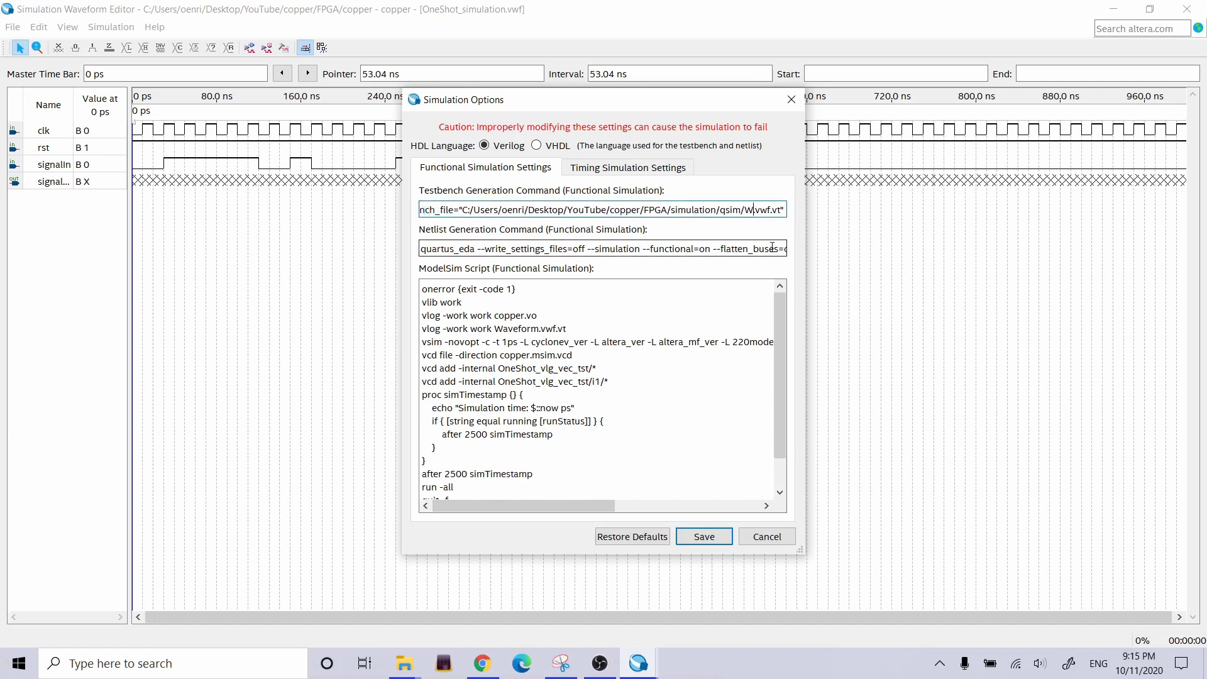
{"action": "key", "text": "BackSpace"}
{"action": "type", "text": "O"}
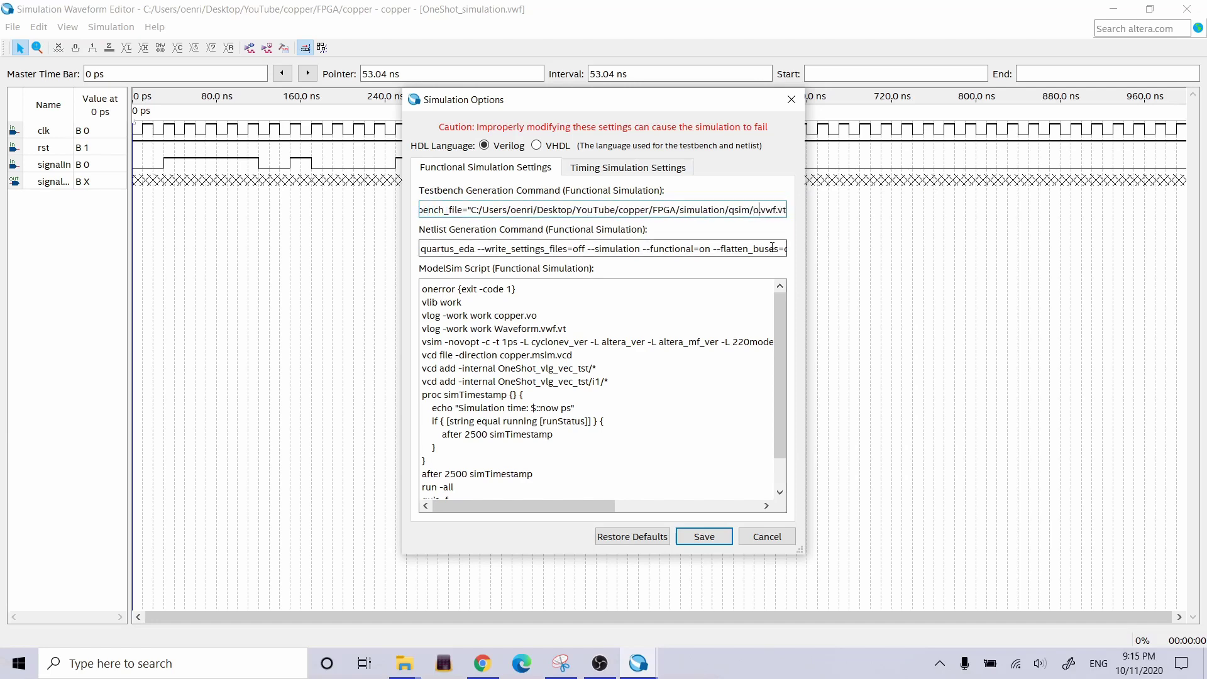
{"action": "type", "text": "neShot"}
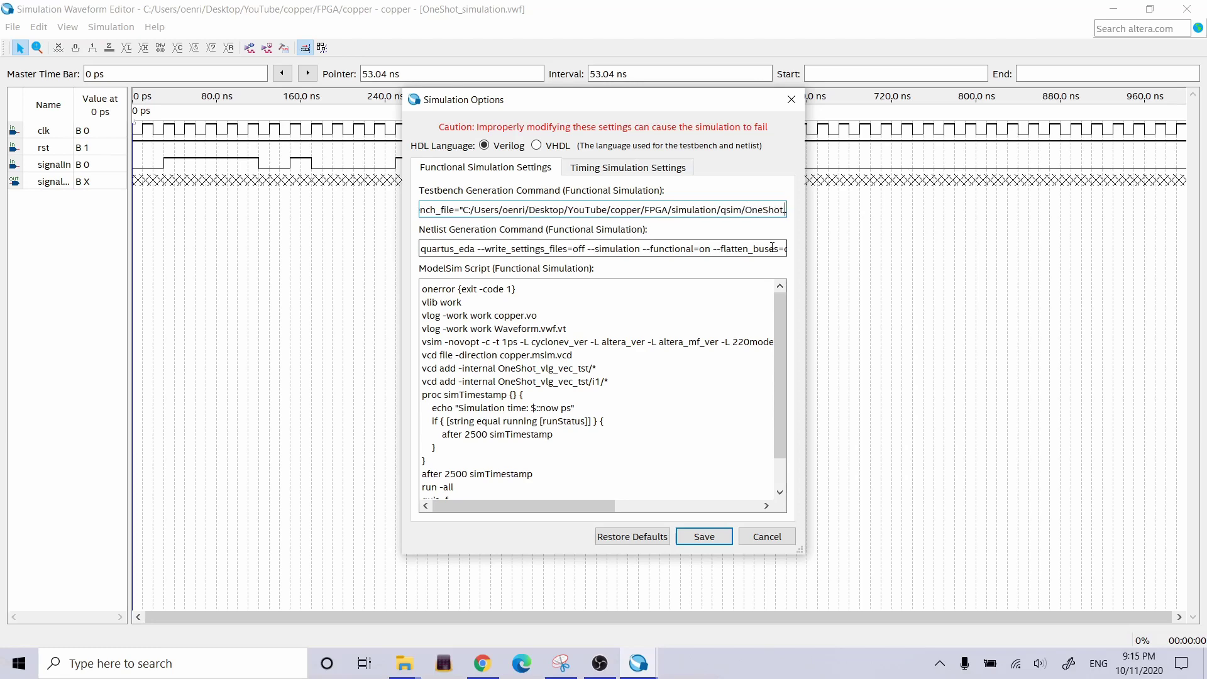
{"action": "type", "text": ".sim"}
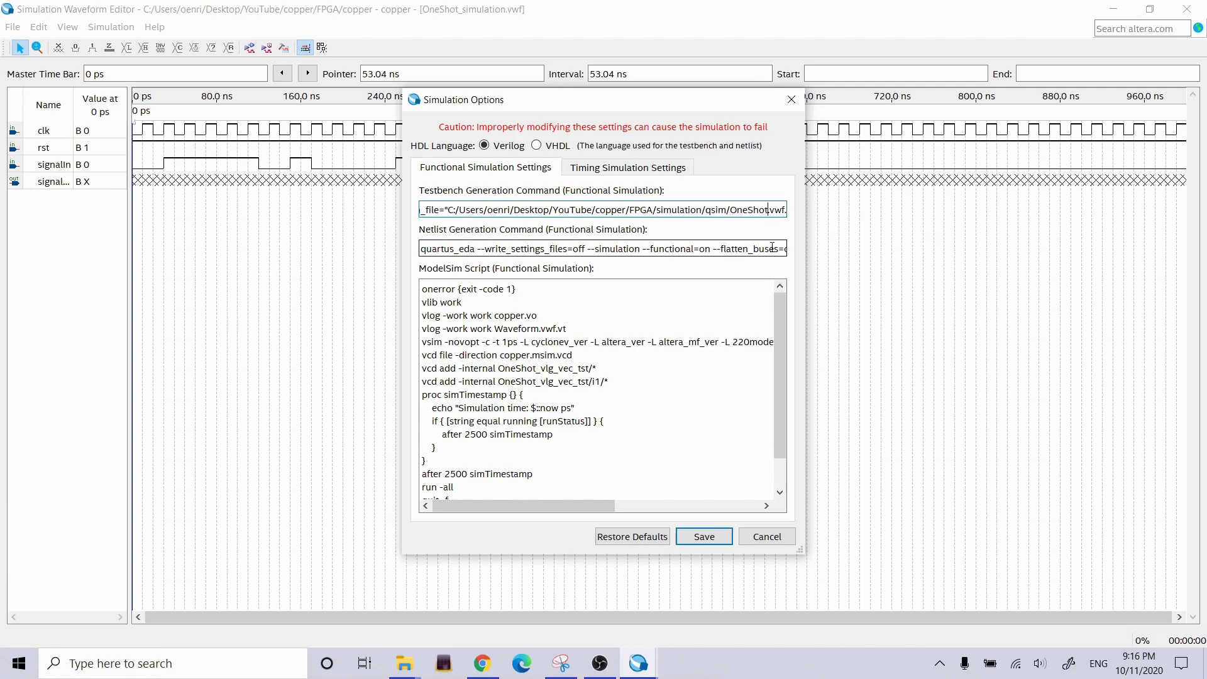
{"action": "type", "text": "mulation"}
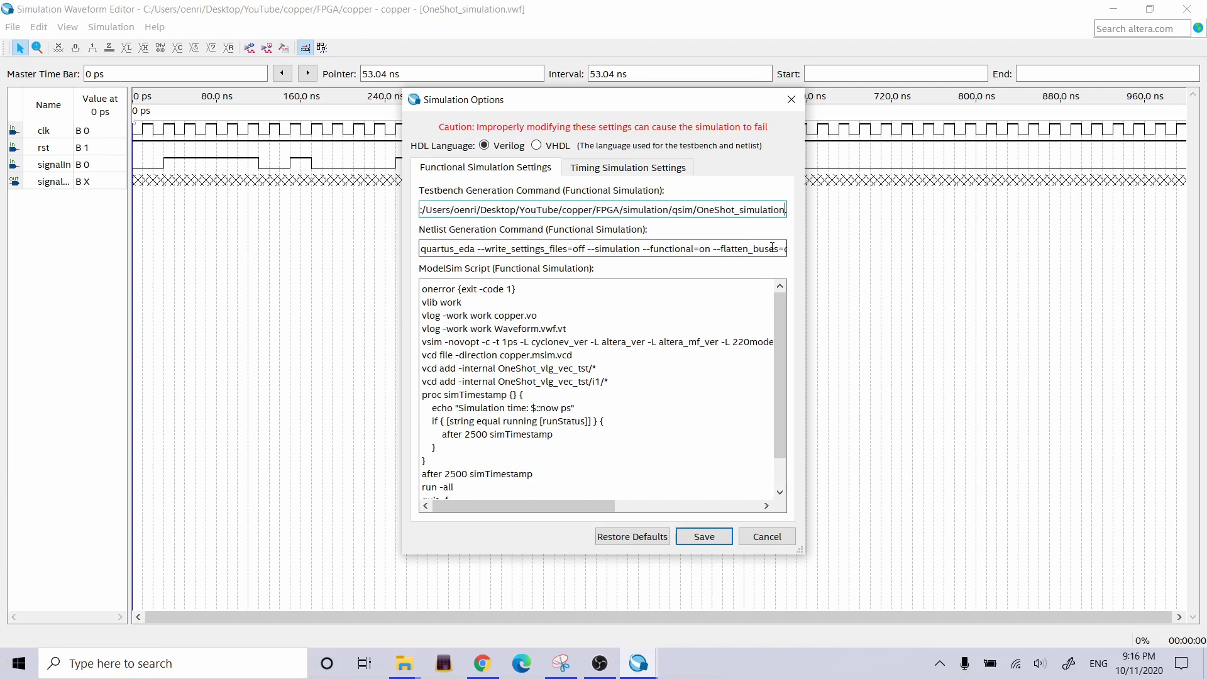
{"action": "left_click", "coordinate": [698, 538]}
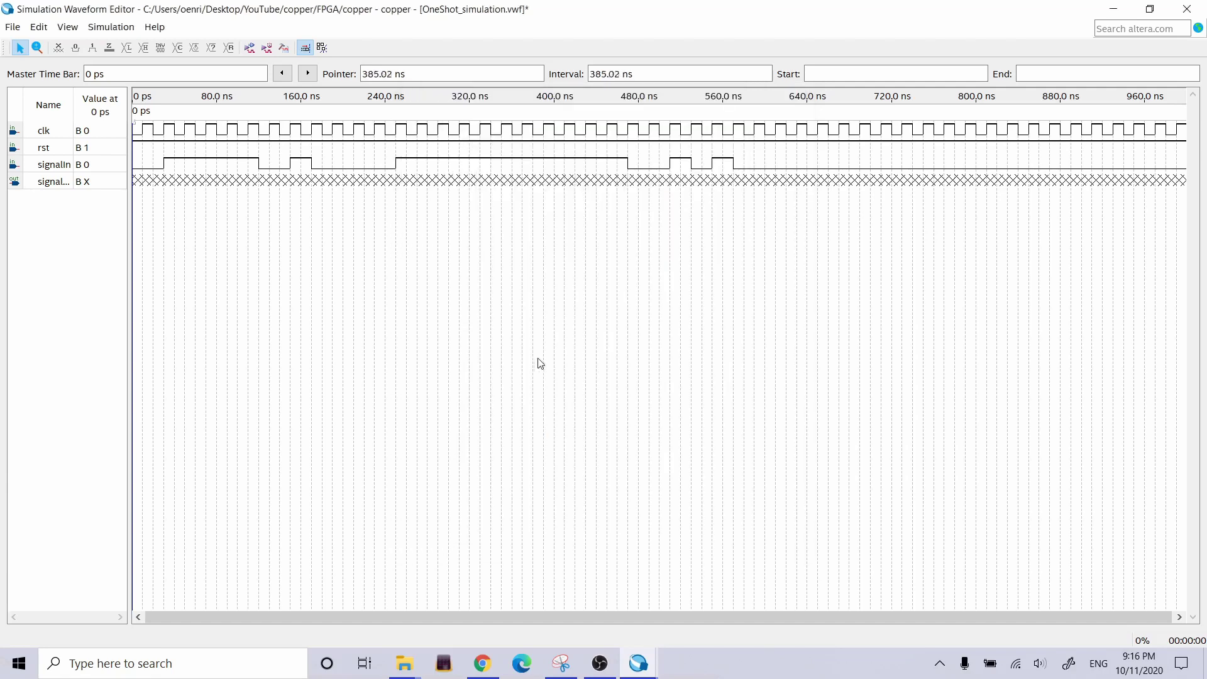
Rerun the functional simulation with the waveform changes saved, check the end of the log and close it.
{"action": "left_click", "coordinate": [250, 48]}
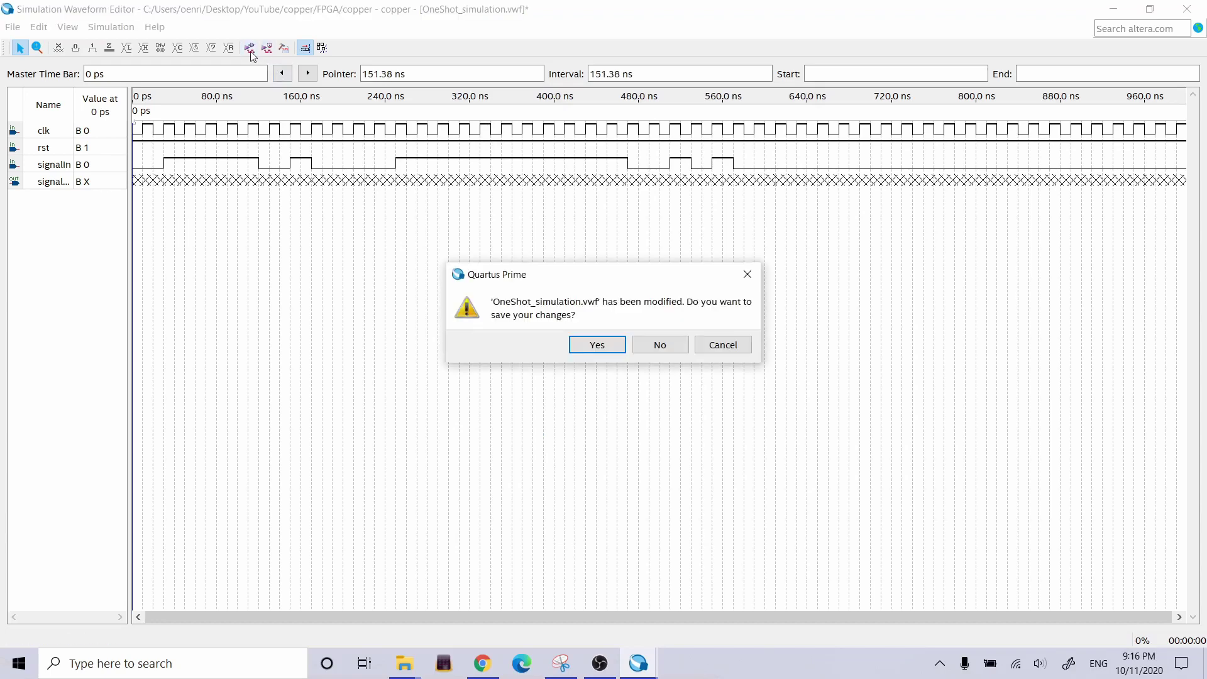
{"action": "left_click", "coordinate": [597, 345]}
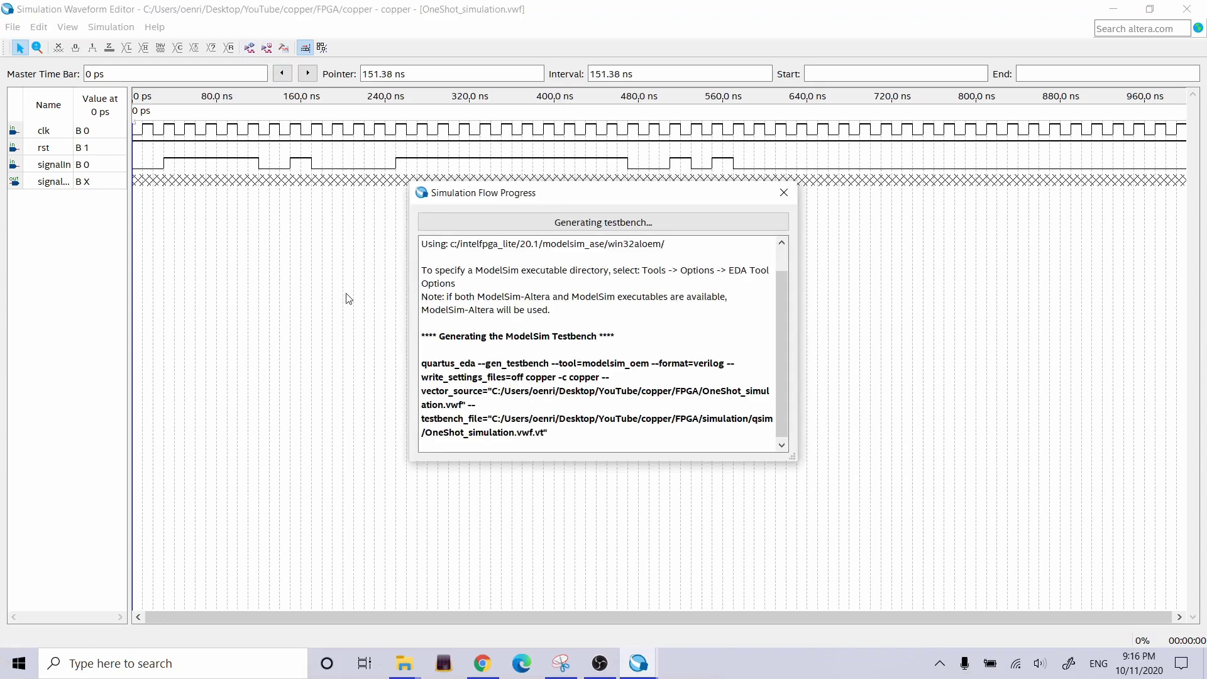
{"action": "scroll", "coordinate": [741, 283], "scroll_direction": "down", "scroll_amount": 10}
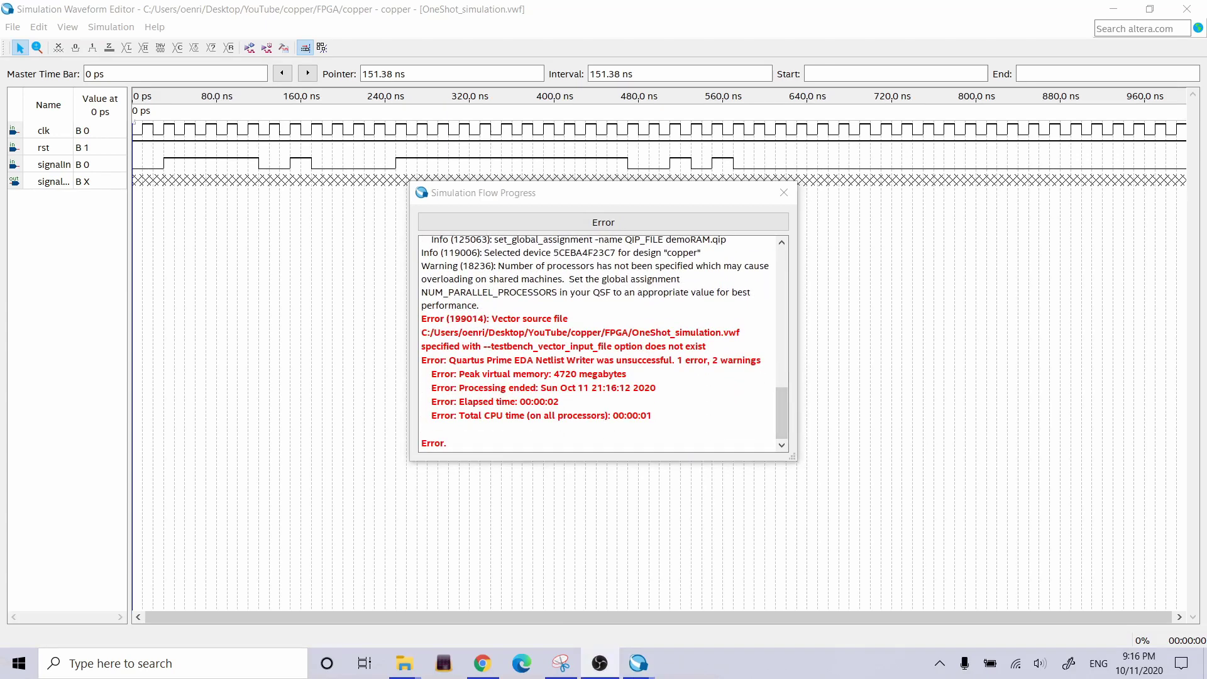
{"action": "left_click", "coordinate": [784, 193]}
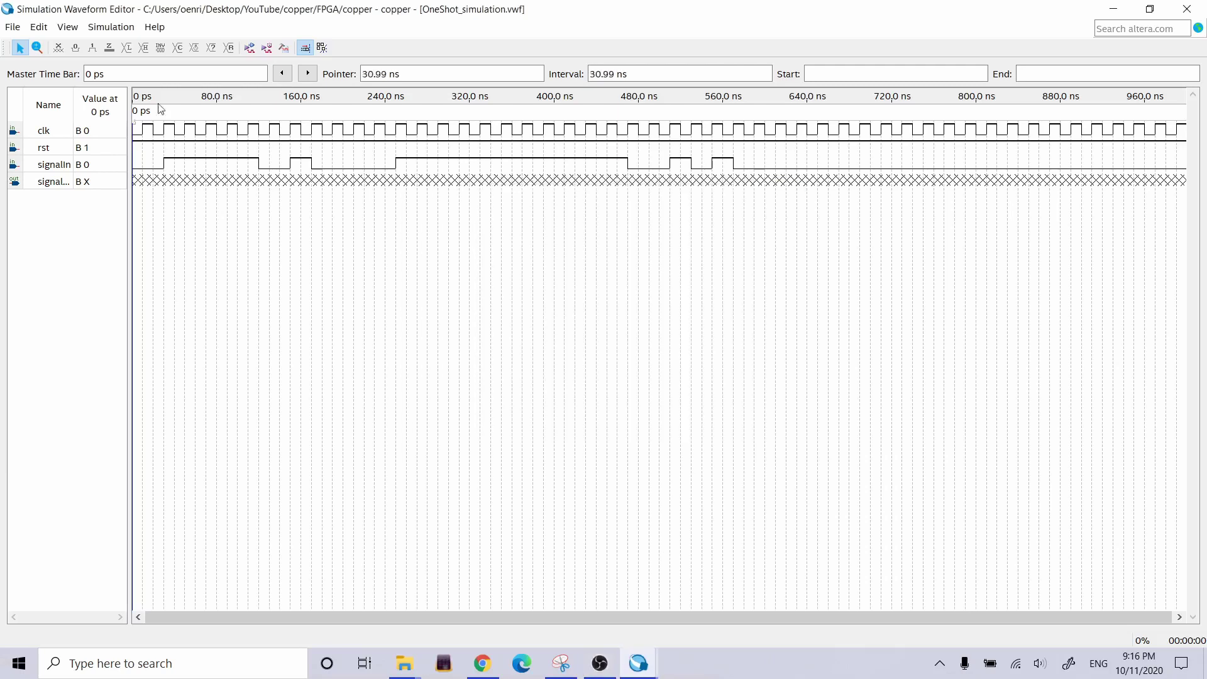
Restore the default simulation settings and save them.
{"action": "left_click", "coordinate": [111, 27]}
{"action": "left_click", "coordinate": [122, 41]}
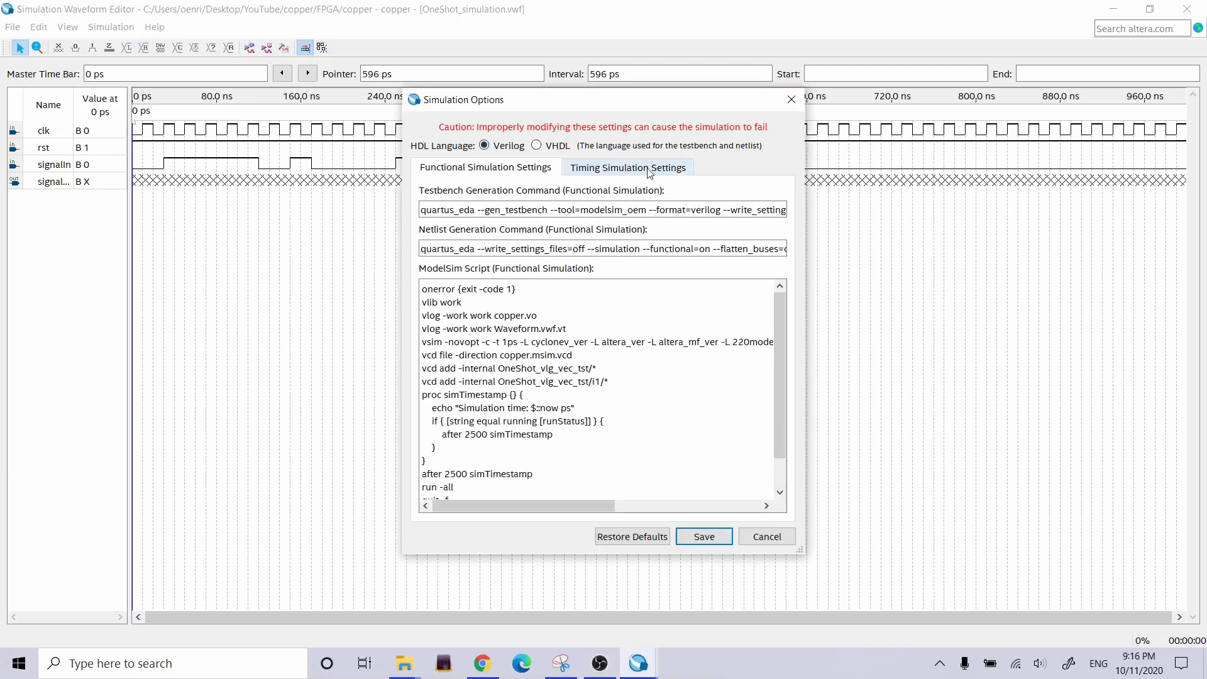
{"action": "left_click", "coordinate": [657, 536]}
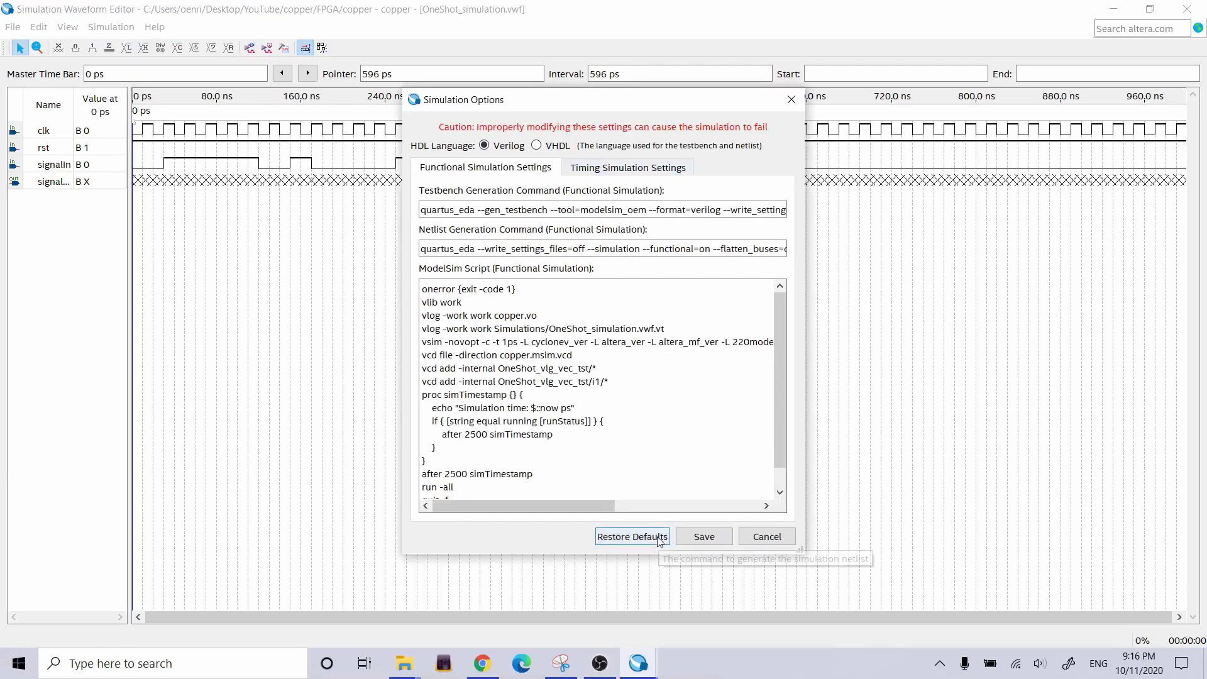
{"action": "left_click", "coordinate": [715, 537]}
Run the functional simulation with the waveform changes saved and examine the testbench path error at the end of the log.
{"action": "left_click", "coordinate": [249, 49]}
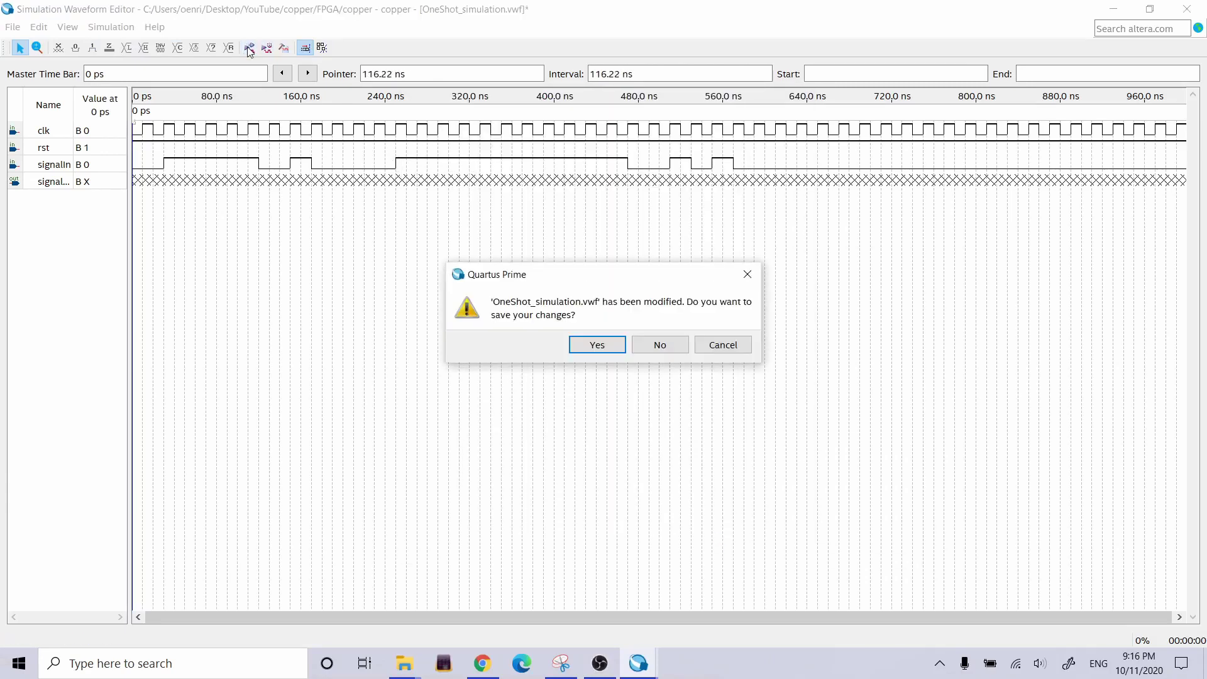
{"action": "left_click", "coordinate": [598, 344]}
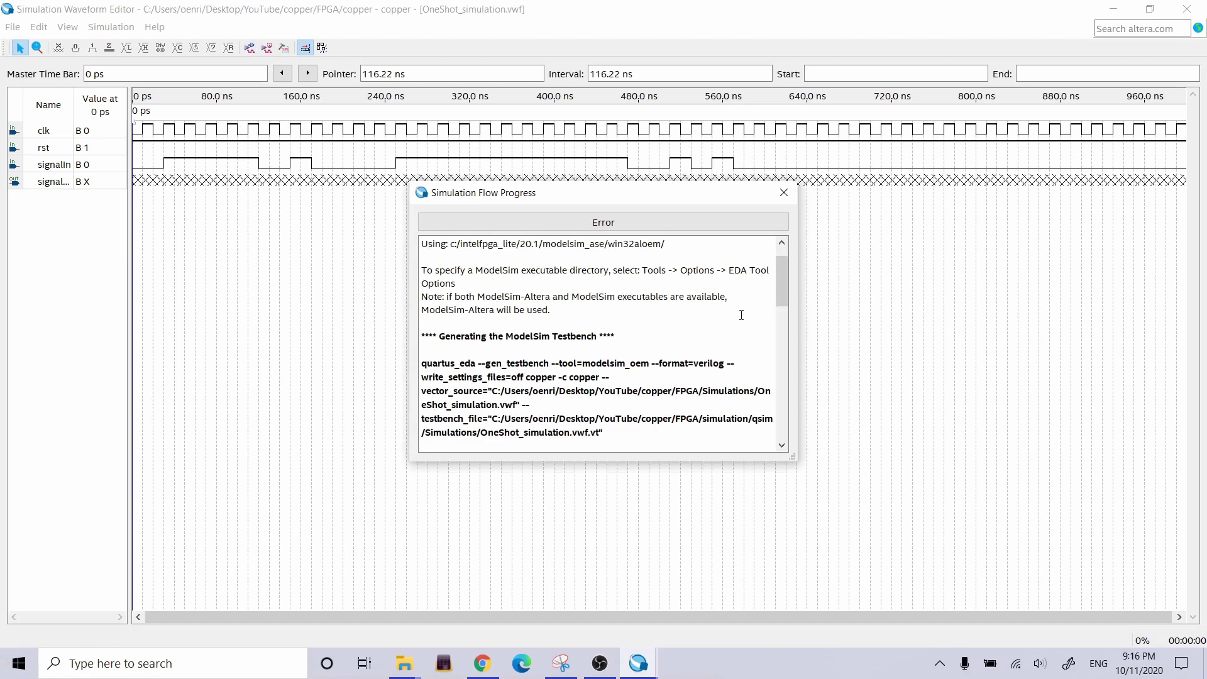
{"action": "left_click_drag", "start_coordinate": [783, 277], "coordinate": [790, 410]}
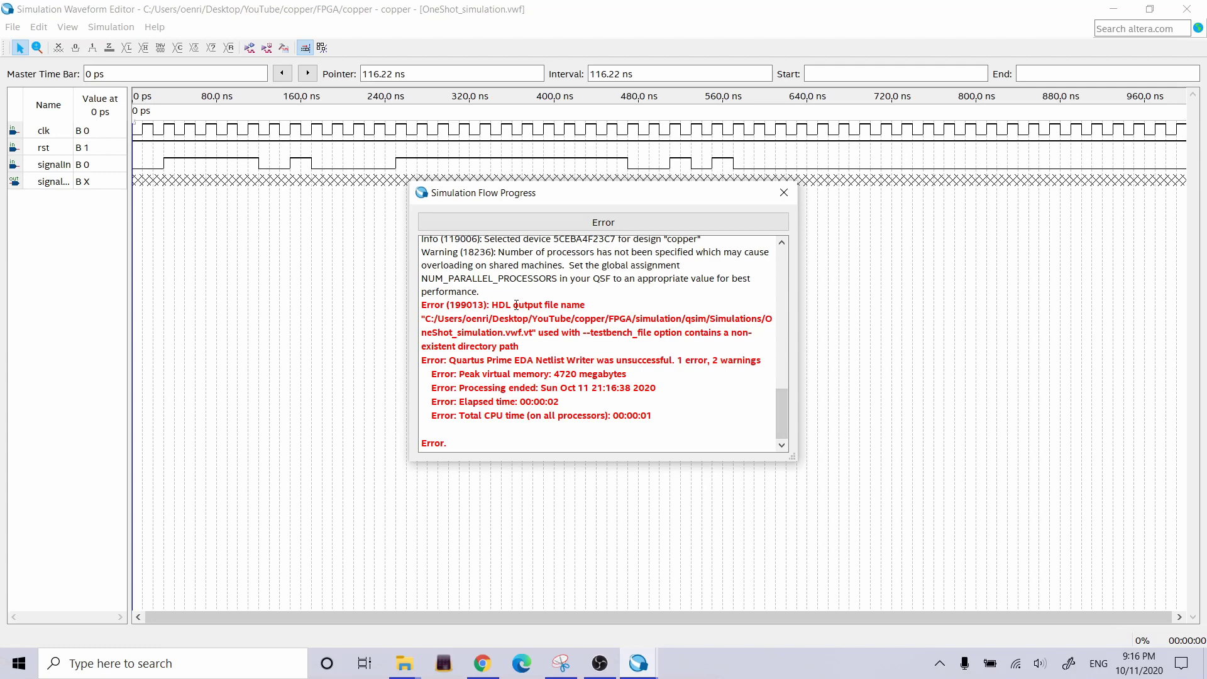
{"action": "left_click_drag", "start_coordinate": [528, 306], "coordinate": [621, 345]}
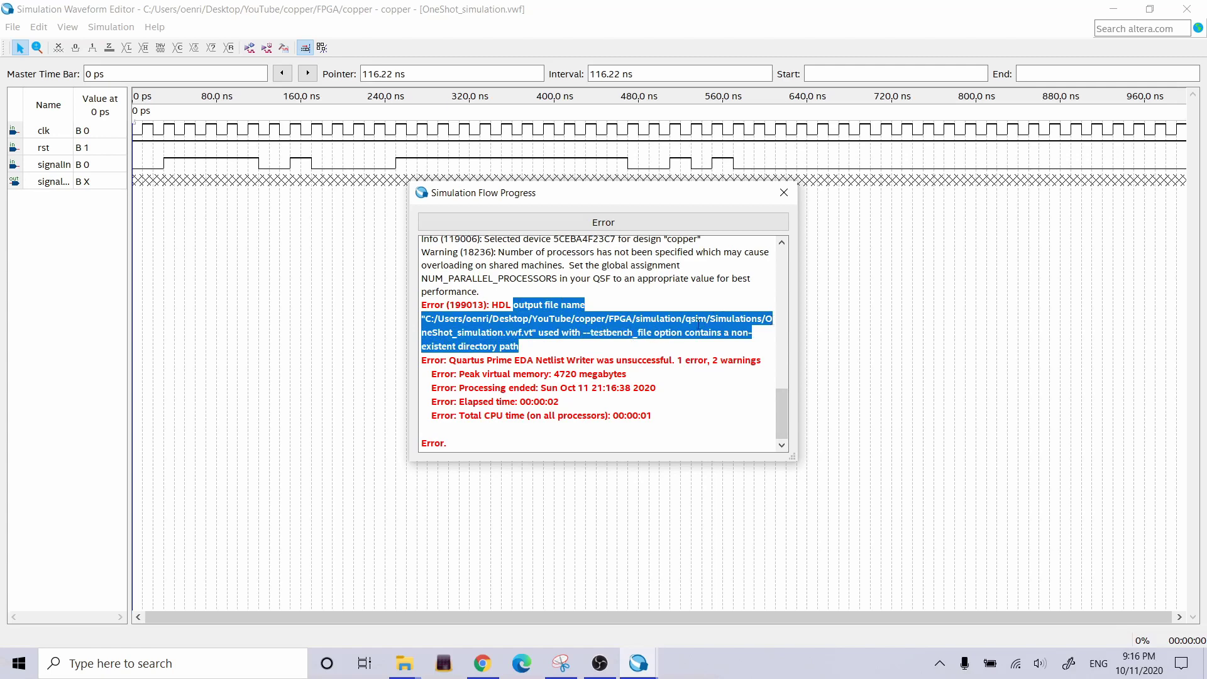
{"action": "left_click_drag", "start_coordinate": [592, 198], "coordinate": [329, 49]}
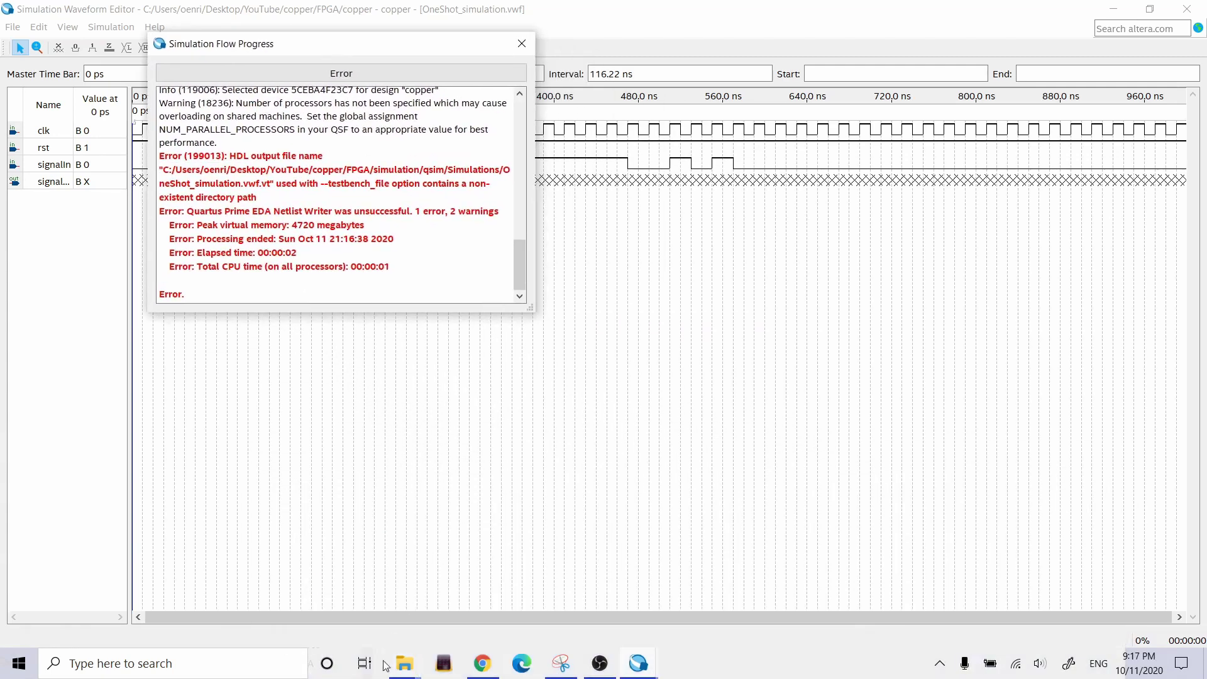
Check the simulation, qsim and Simulations folders under FPGA in File Explorer against the logged path, and close the simulation log.
{"action": "mouse_move", "coordinate": [404, 663]}
{"action": "left_click", "coordinate": [315, 621]}
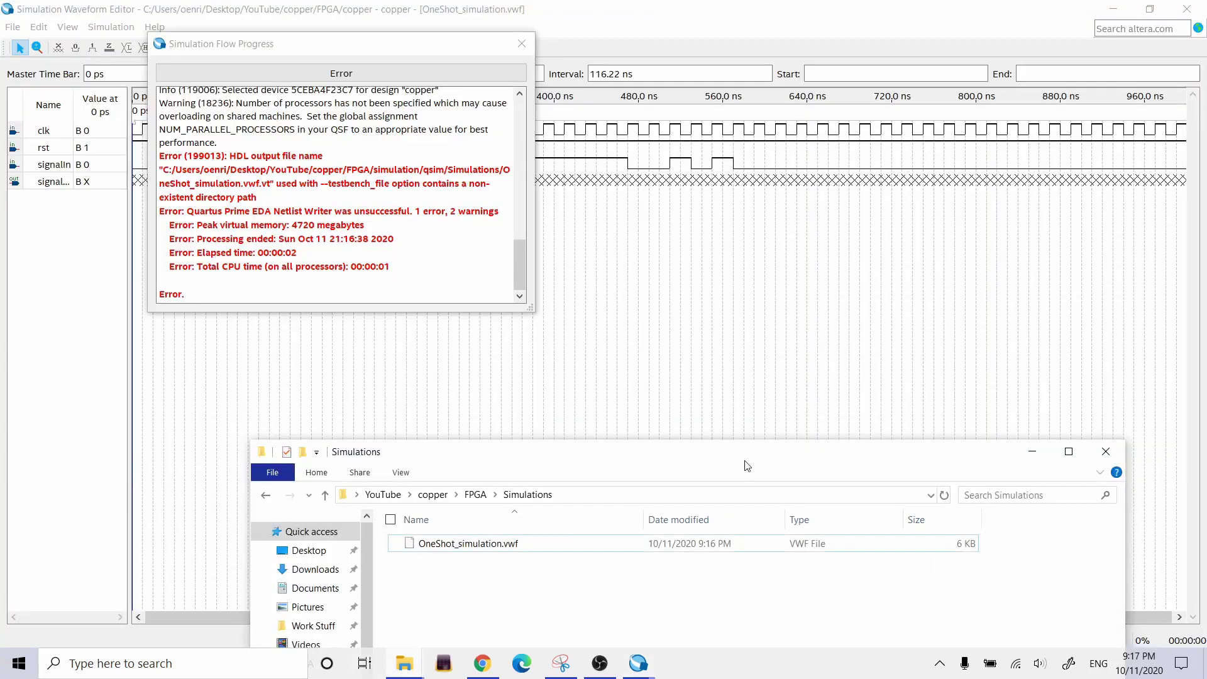
{"action": "left_click_drag", "start_coordinate": [746, 464], "coordinate": [774, 196]}
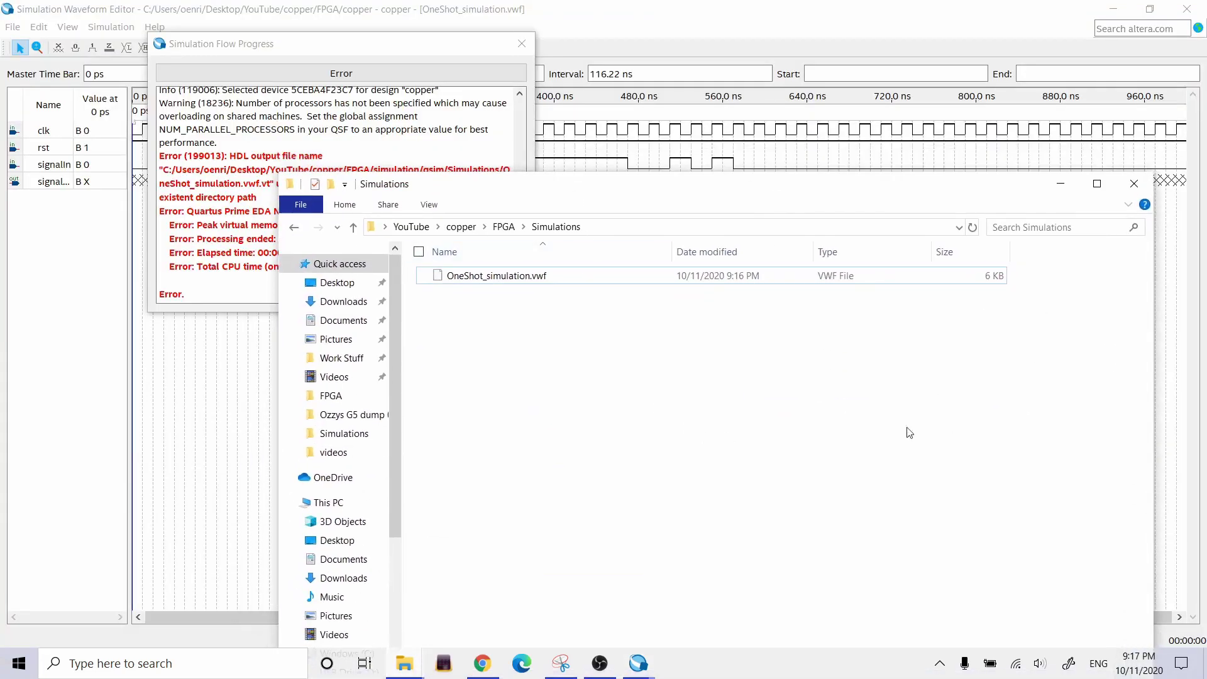
{"action": "left_click_drag", "start_coordinate": [883, 188], "coordinate": [899, 111]}
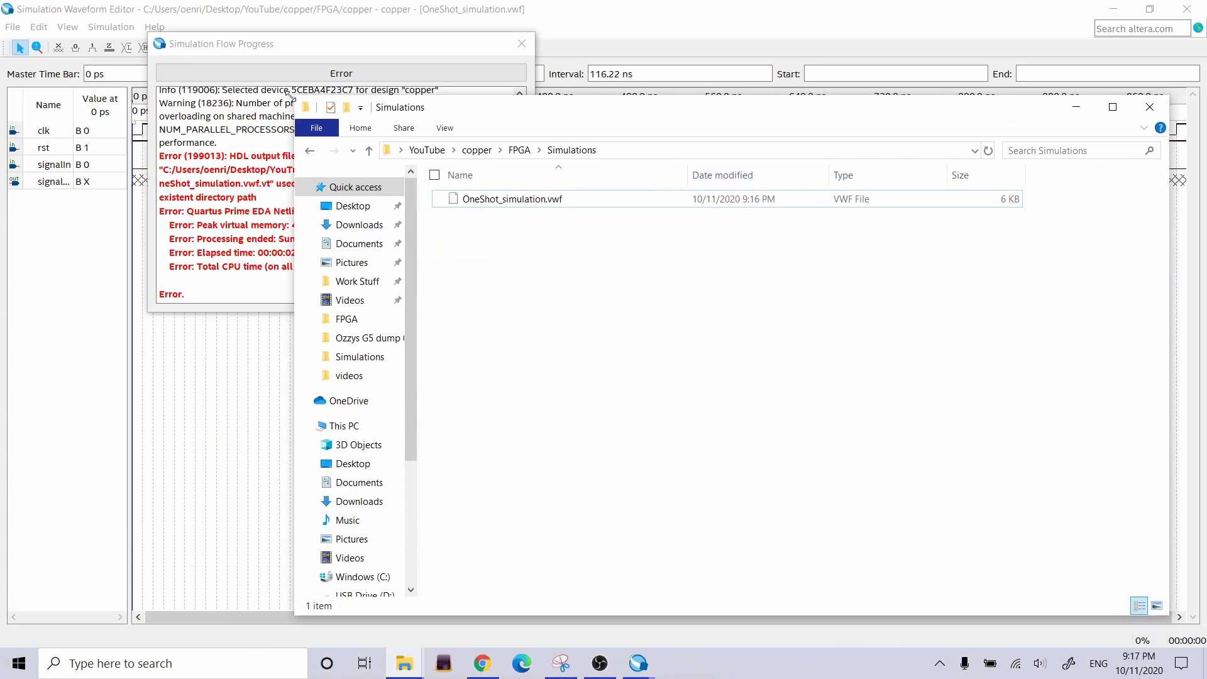
{"action": "left_click_drag", "start_coordinate": [290, 95], "coordinate": [489, 220]}
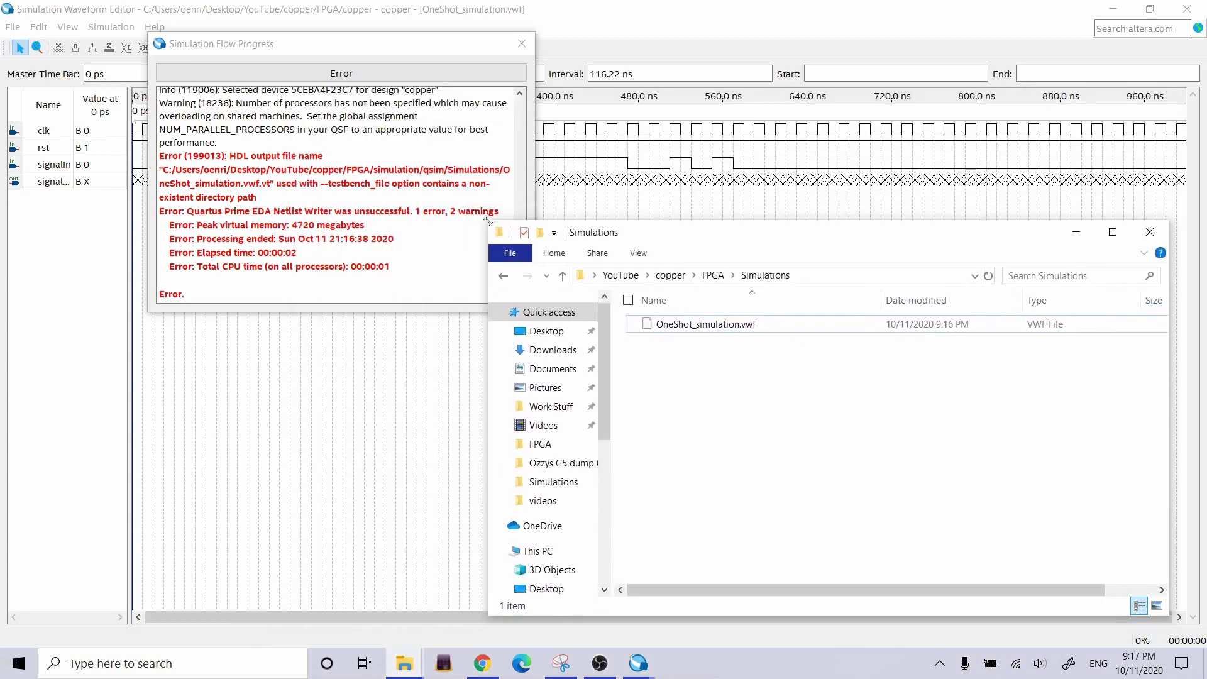
{"action": "left_click", "coordinate": [717, 276]}
{"action": "double_click", "coordinate": [692, 426]}
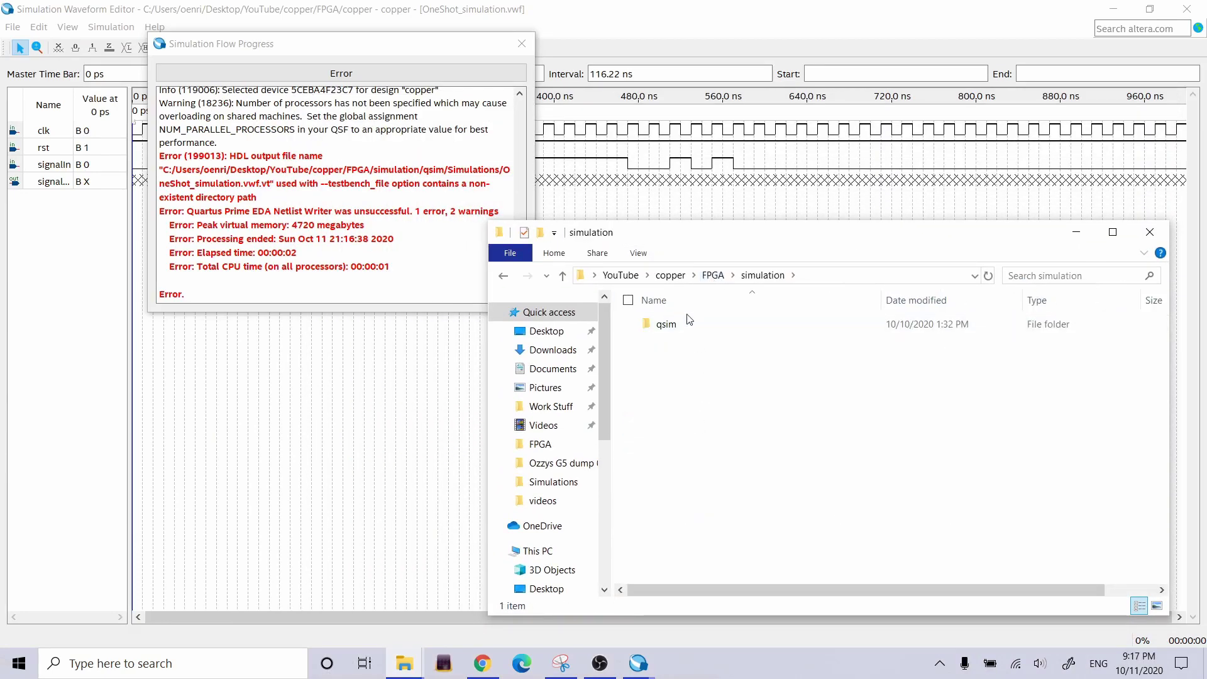
{"action": "double_click", "coordinate": [689, 320]}
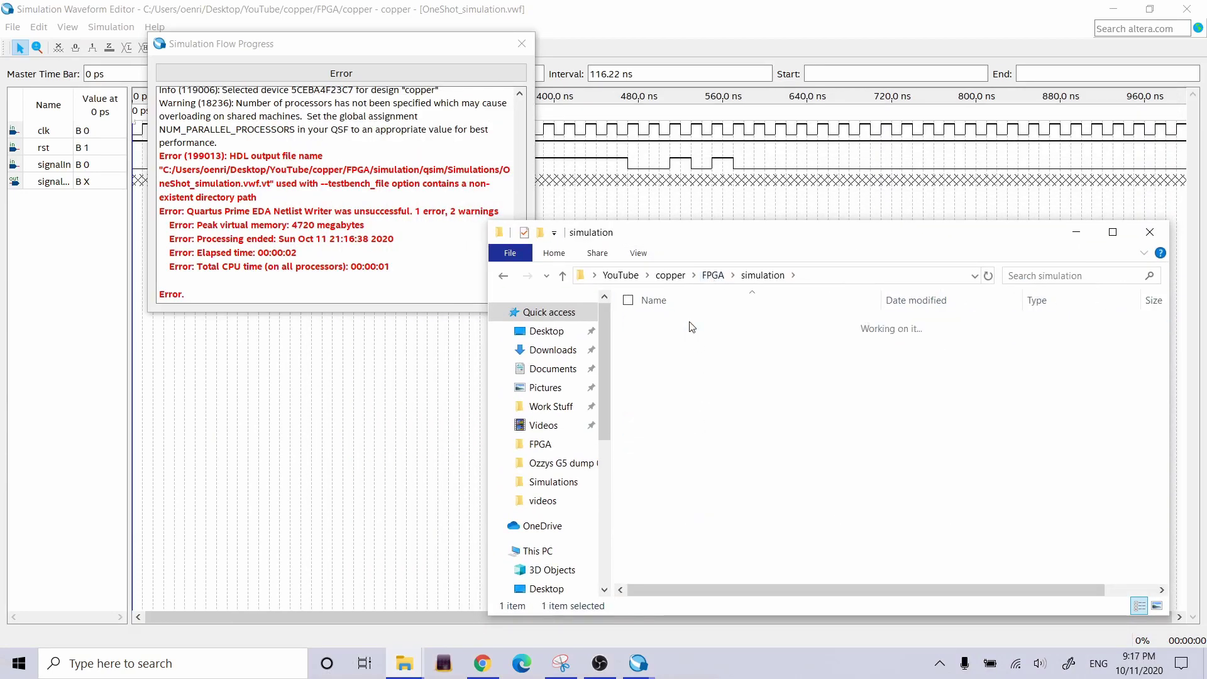
{"action": "left_click", "coordinate": [712, 275]}
{"action": "double_click", "coordinate": [680, 444]}
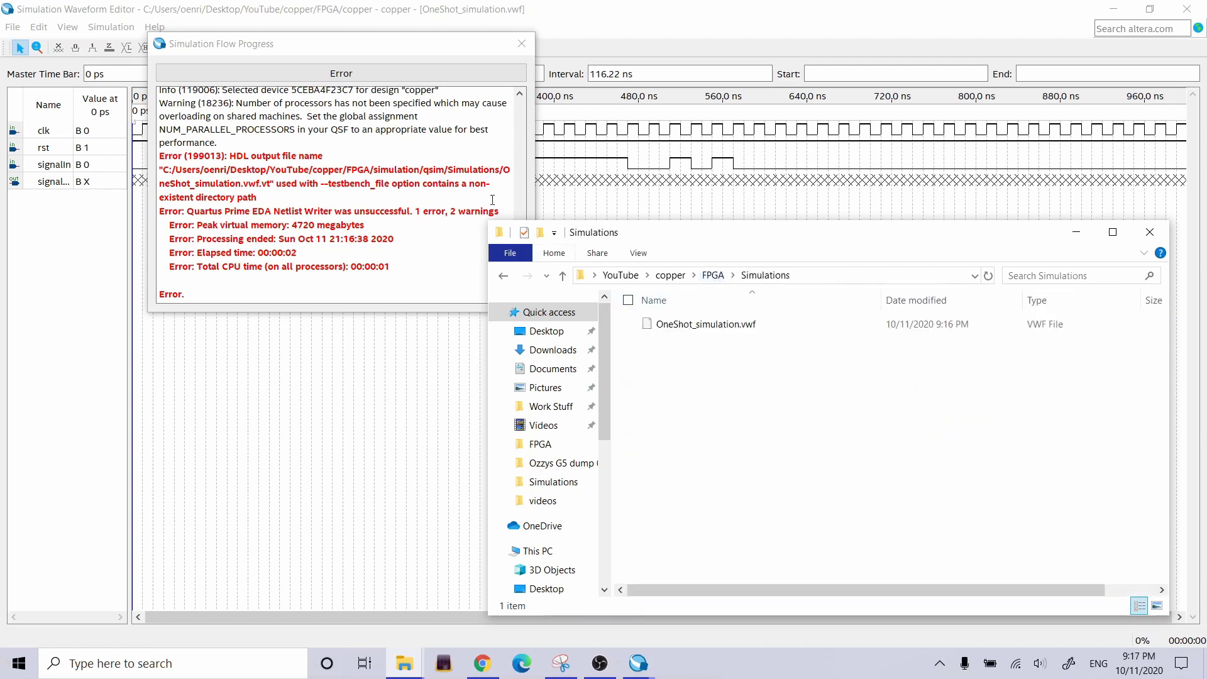
{"action": "left_click", "coordinate": [521, 43]}
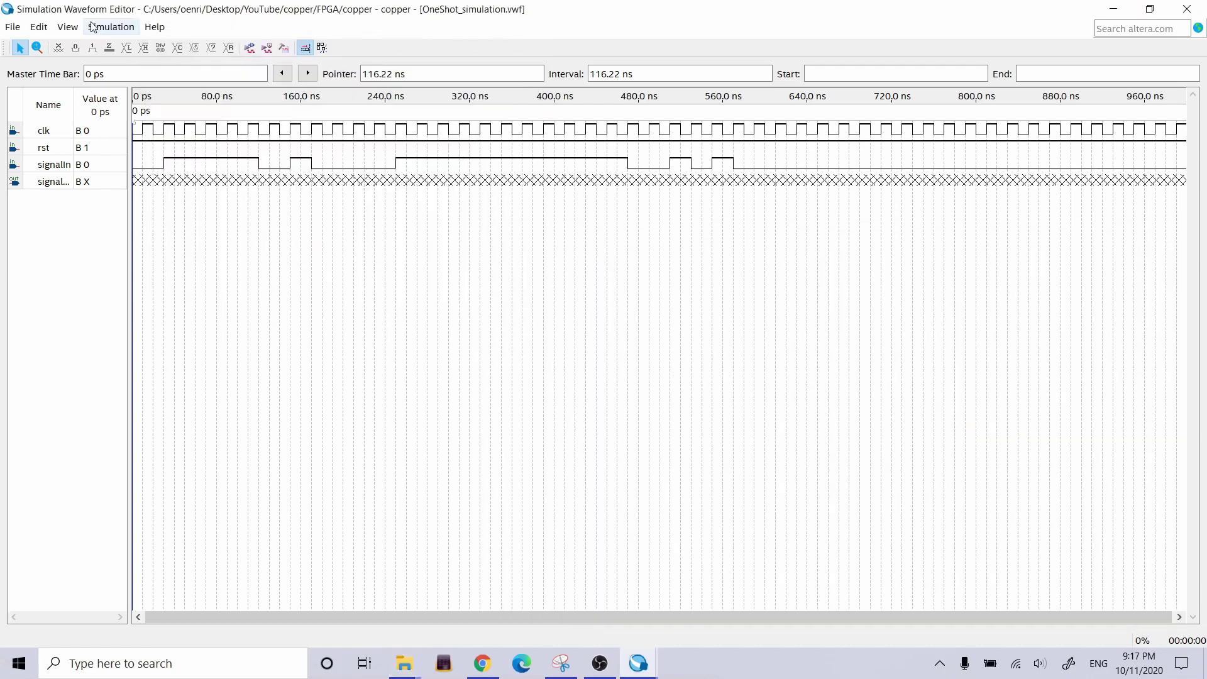
Open the simulation settings and inspect the output directory in the functional netlist generation command.
{"action": "left_click", "coordinate": [109, 27]}
{"action": "left_click", "coordinate": [126, 44]}
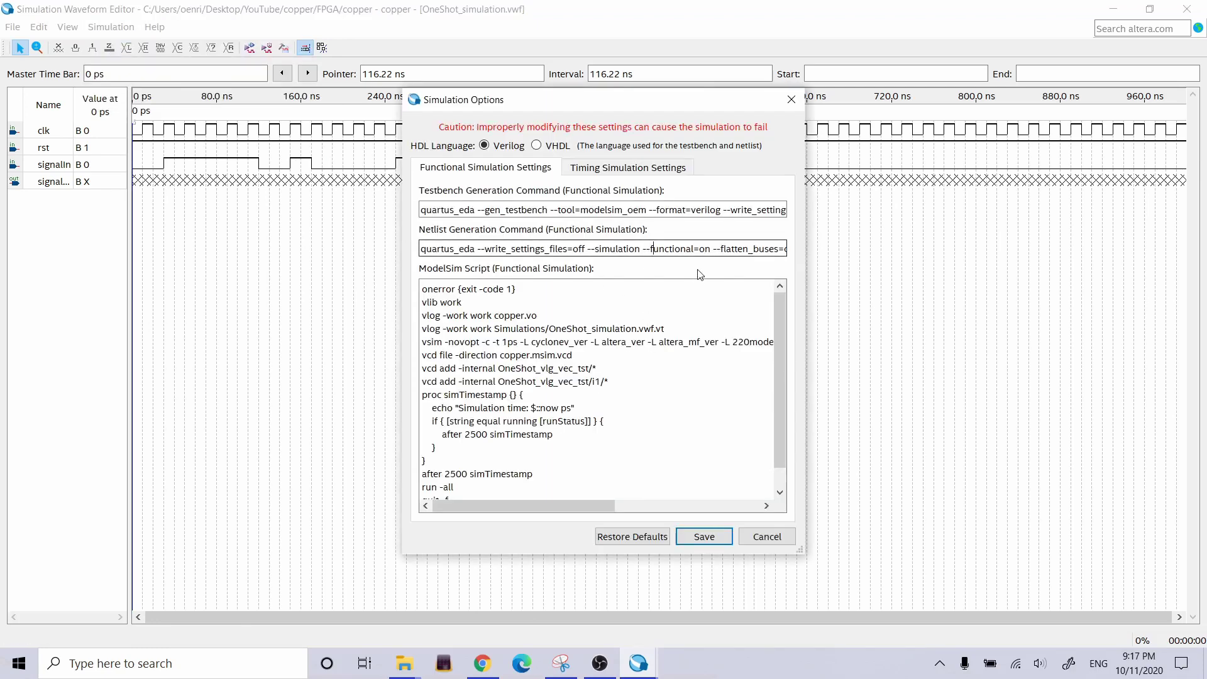
{"action": "key", "text": "Right"}
{"action": "key", "text": "Right"}
{"action": "key", "text": "Right"}
{"action": "key", "text": "Right"}
{"action": "key", "text": "Right"}
{"action": "key", "text": "Right"}
{"action": "key", "text": "Right"}
{"action": "key", "text": "Right"}
{"action": "key", "text": "Right"}
{"action": "key", "text": "Right"}
{"action": "key", "text": "Right"}
{"action": "key", "text": "Right"}
{"action": "key", "text": "Right"}
{"action": "key", "text": "Right"}
{"action": "key", "text": "Right"}
{"action": "key", "text": "Right"}
{"action": "key", "text": "Right"}
{"action": "key", "text": "Right"}
{"action": "key", "text": "Right"}
{"action": "key", "text": "Right"}
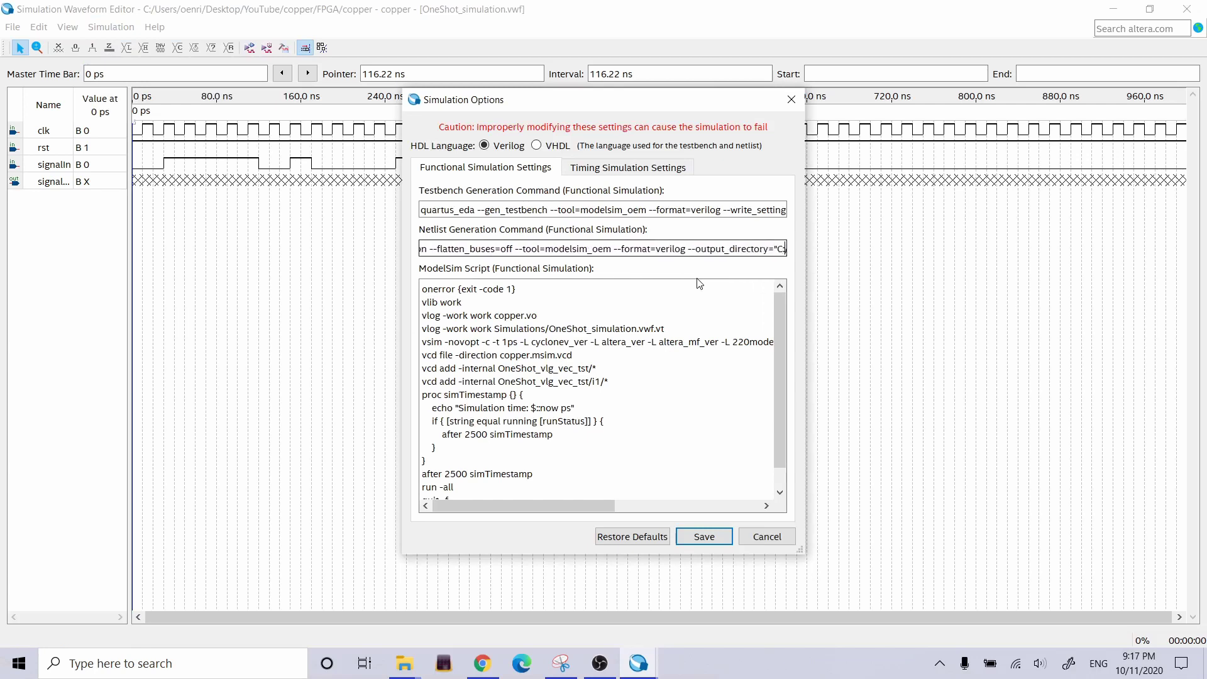
{"action": "key", "text": "Right"}
{"action": "key", "text": "Right"}
{"action": "key", "text": "Right"}
{"action": "key", "text": "Right"}
{"action": "key", "text": "Right"}
{"action": "key", "text": "Right"}
{"action": "key", "text": "Right"}
{"action": "key", "text": "Right"}
{"action": "key", "text": "Right"}
{"action": "key", "text": "Right"}
{"action": "key", "text": "Right"}
{"action": "key", "text": "Right"}
{"action": "key", "text": "Right"}
{"action": "key", "text": "Right"}
{"action": "key", "text": "Right"}
{"action": "key", "text": "Right"}
{"action": "key", "text": "Right"}
{"action": "key", "text": "Right"}
{"action": "key", "text": "Right"}
{"action": "key", "text": "Right"}
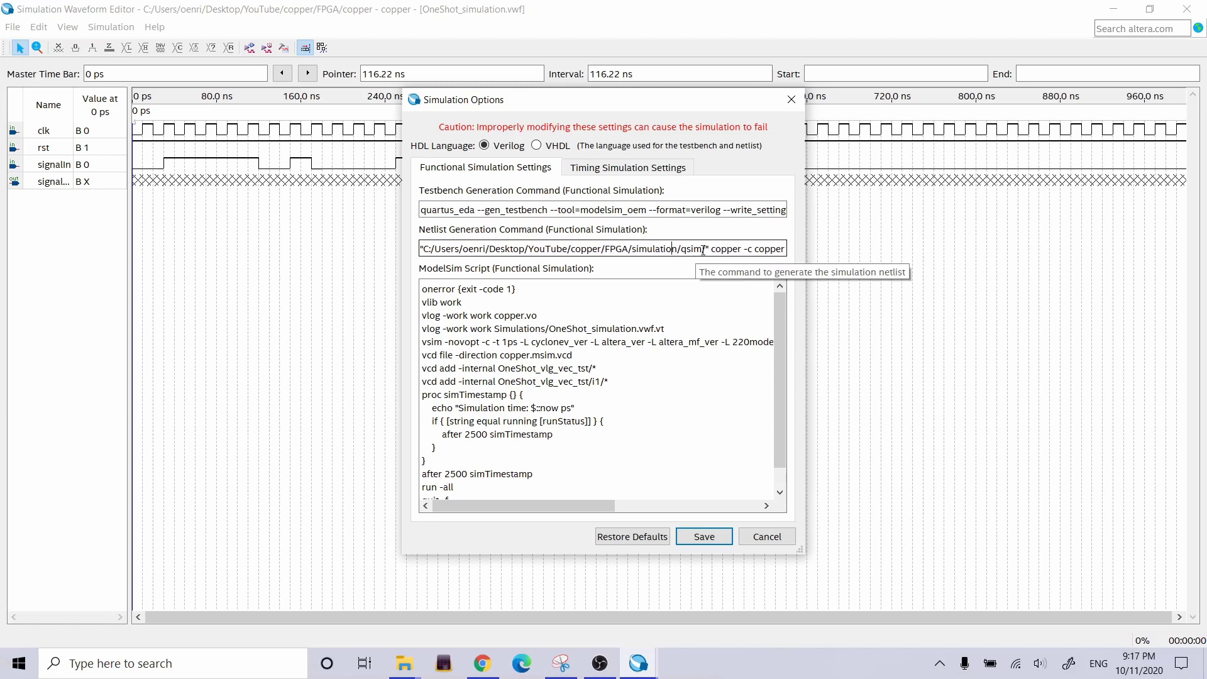
{"action": "left_click_drag", "start_coordinate": [702, 249], "coordinate": [676, 251]}
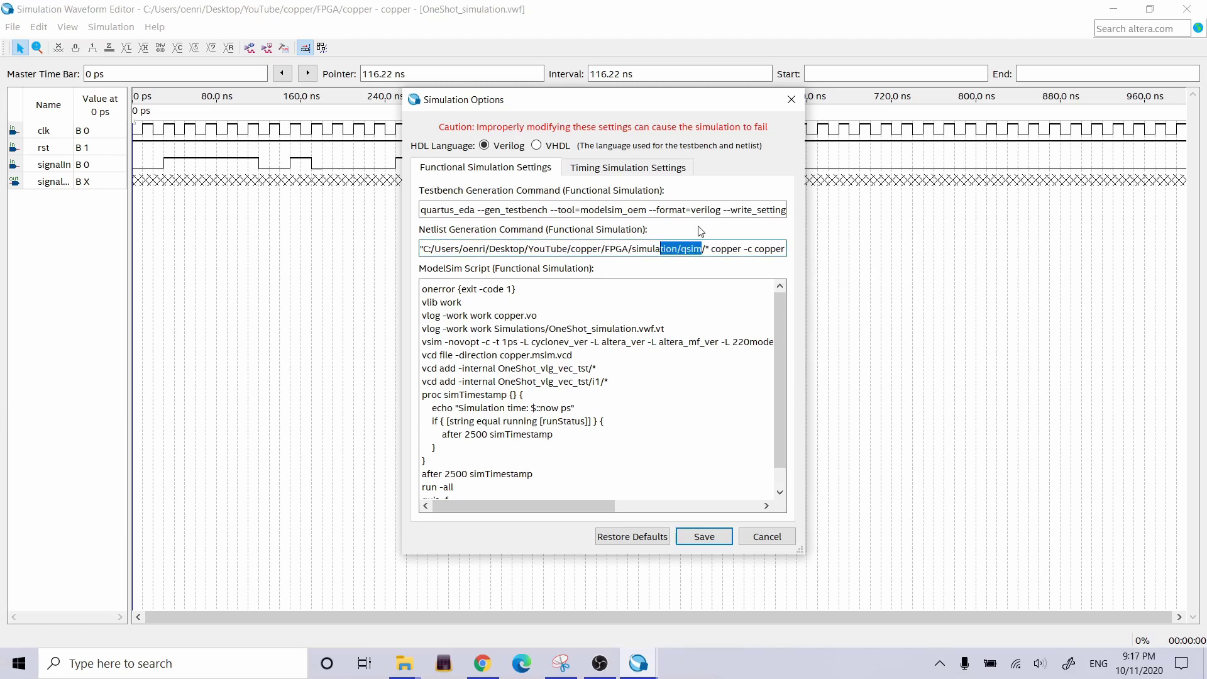
Inspect the testbench file path at the end of the functional testbench generation command.
{"action": "left_click", "coordinate": [708, 210]}
{"action": "key", "text": "shift+Tab"}
{"action": "key", "text": "Tab"}
{"action": "key", "text": "Tab"}
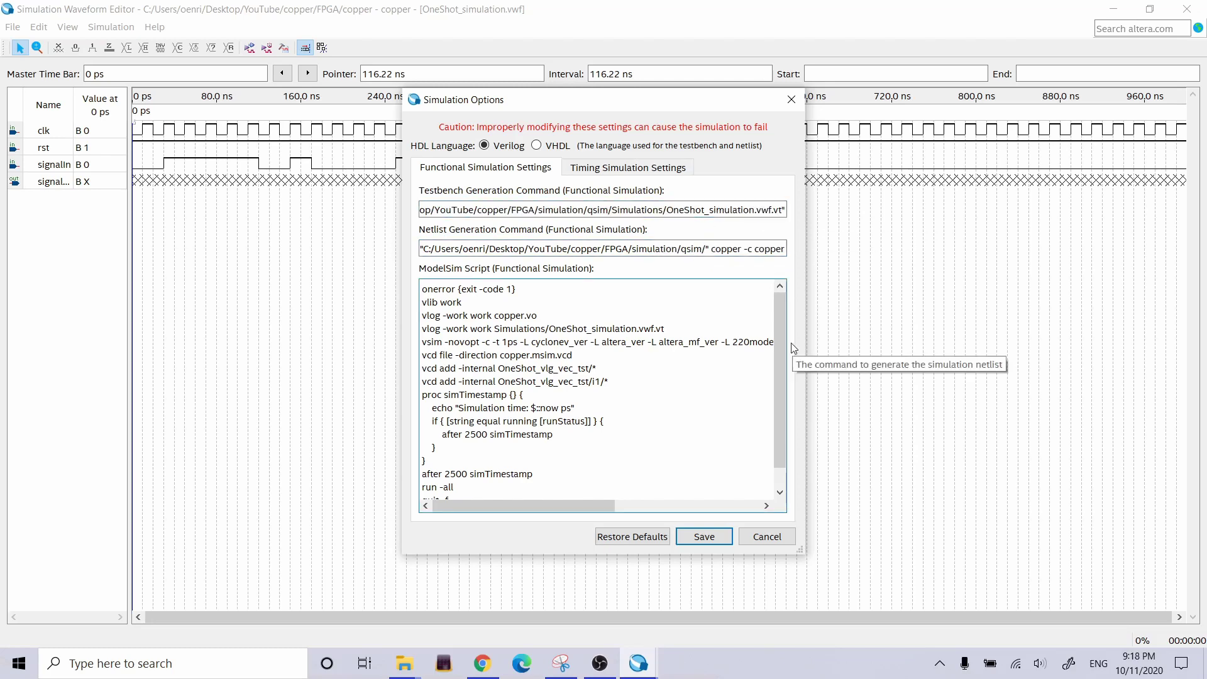
{"action": "left_click", "coordinate": [664, 210]}
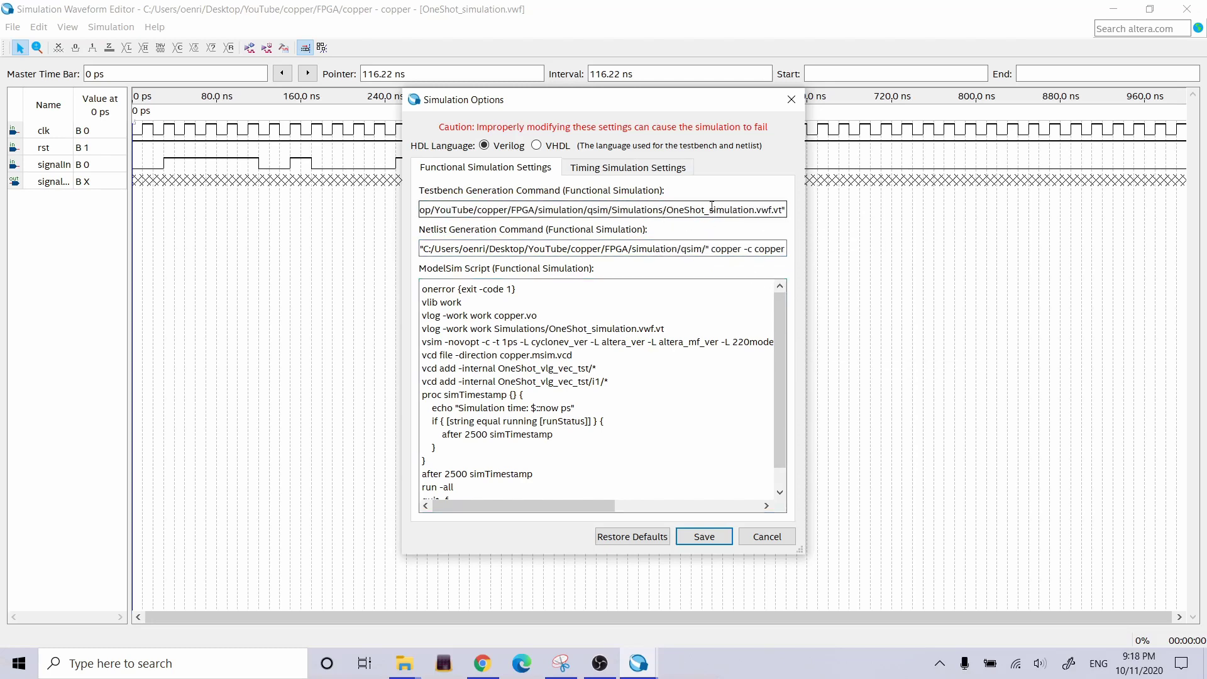
{"action": "left_click", "coordinate": [744, 210]}
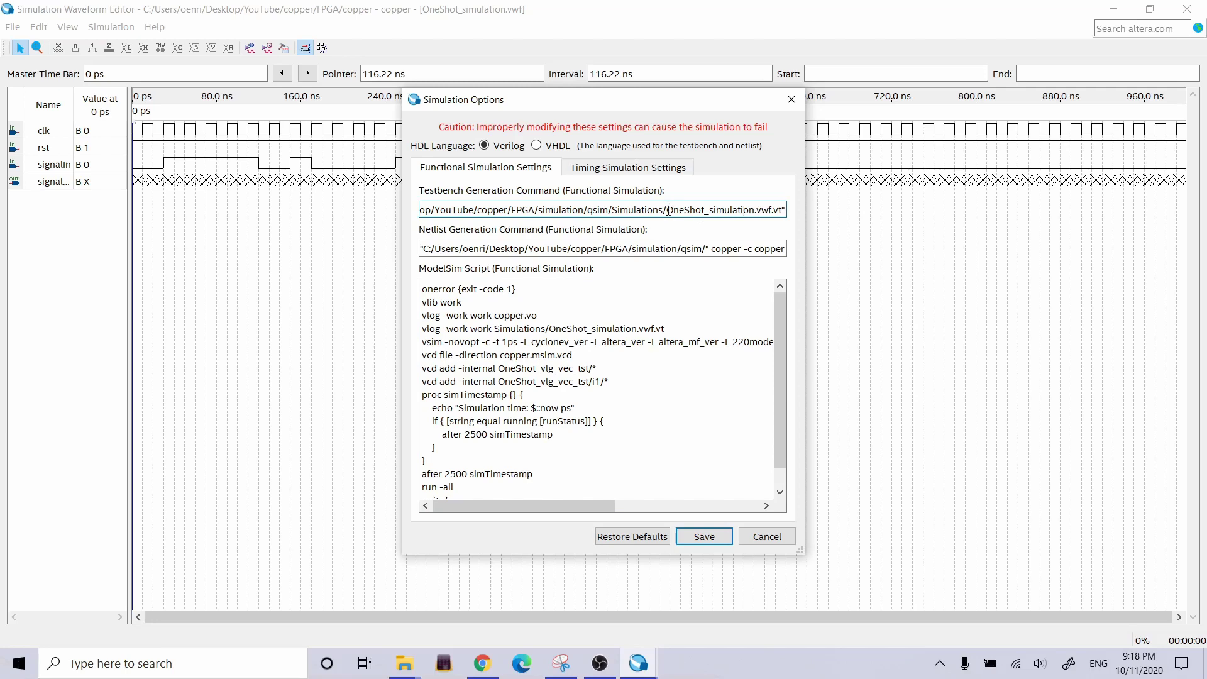
{"action": "left_click_drag", "start_coordinate": [665, 212], "coordinate": [627, 214]}
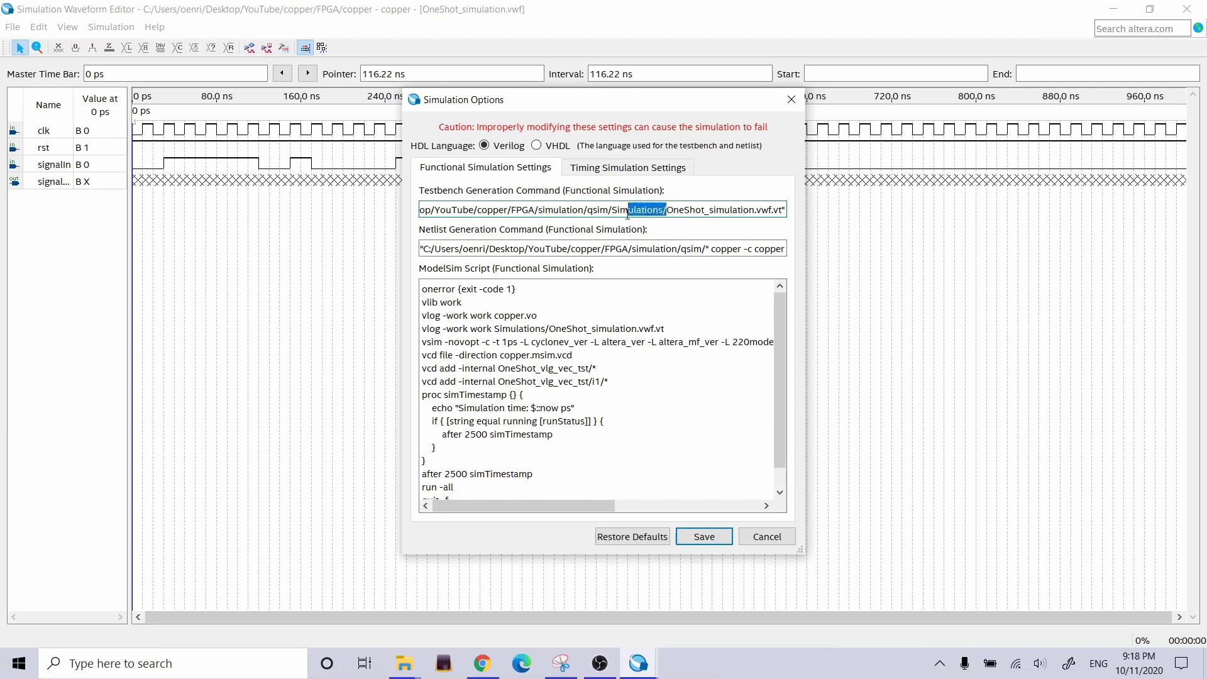
{"action": "left_click", "coordinate": [542, 207]}
Place the simulation options beside File Explorer and open the FPGA/simulation/qsim folder to compare it with the testbench path.
{"action": "mouse_move", "coordinate": [405, 658]}
{"action": "left_click", "coordinate": [330, 631]}
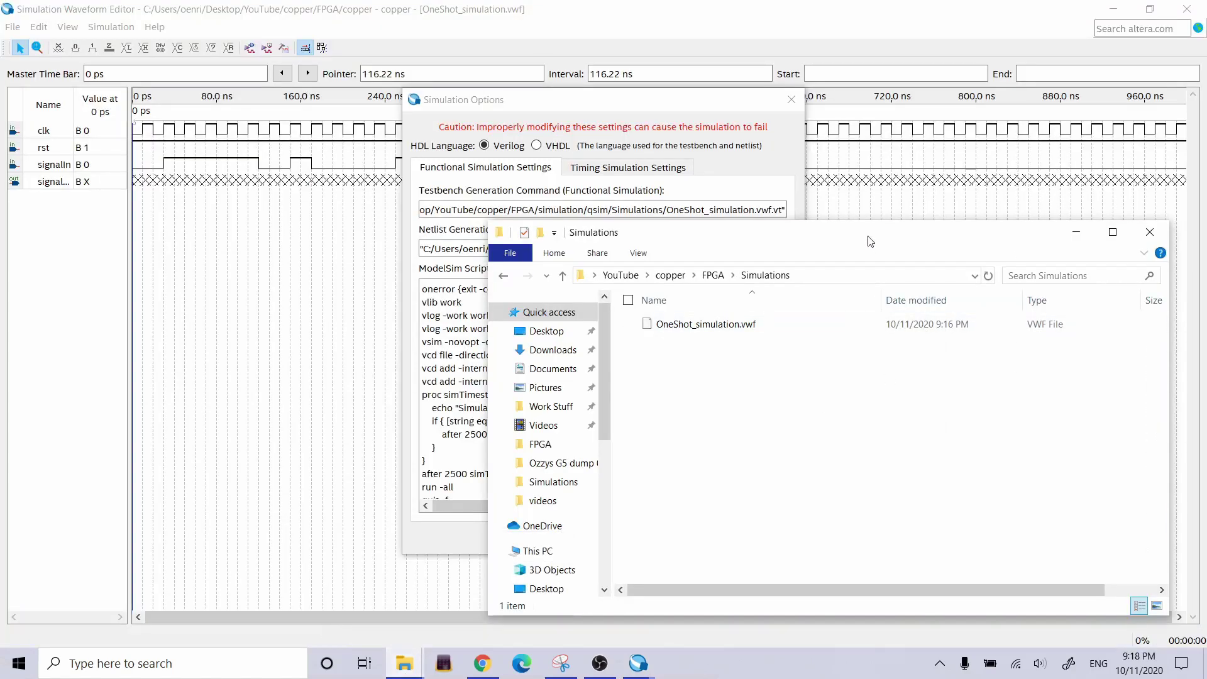
{"action": "left_click_drag", "start_coordinate": [597, 101], "coordinate": [351, 93]}
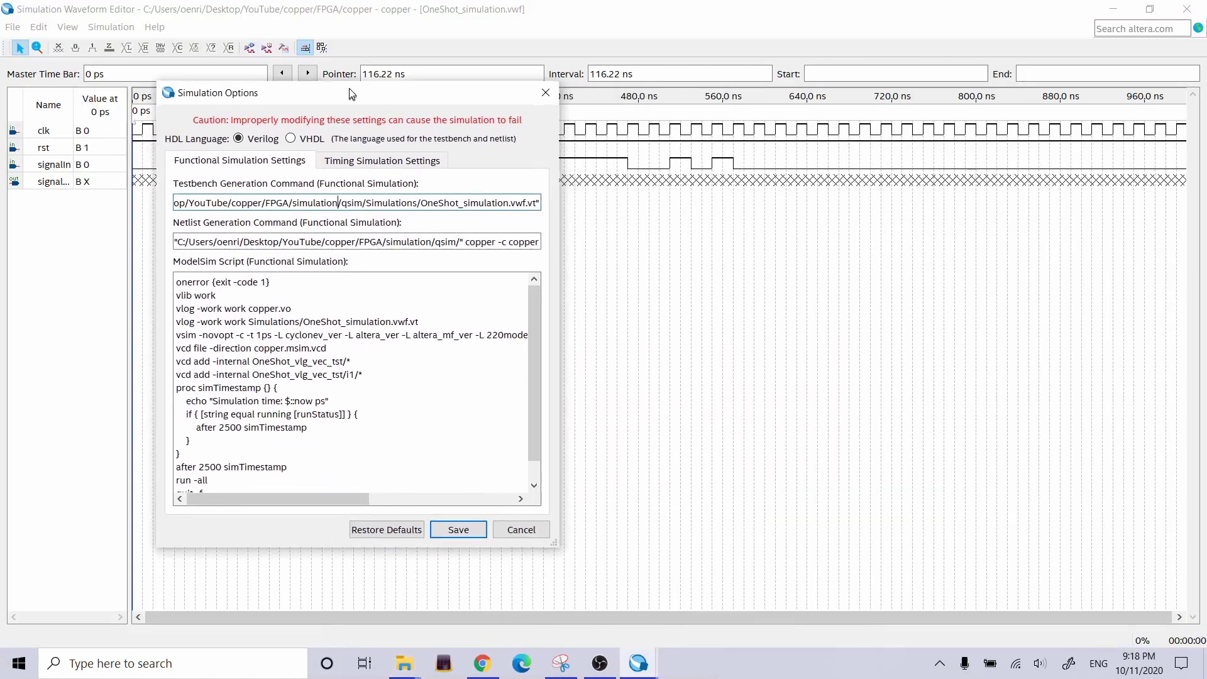
{"action": "left_click", "coordinate": [404, 663]}
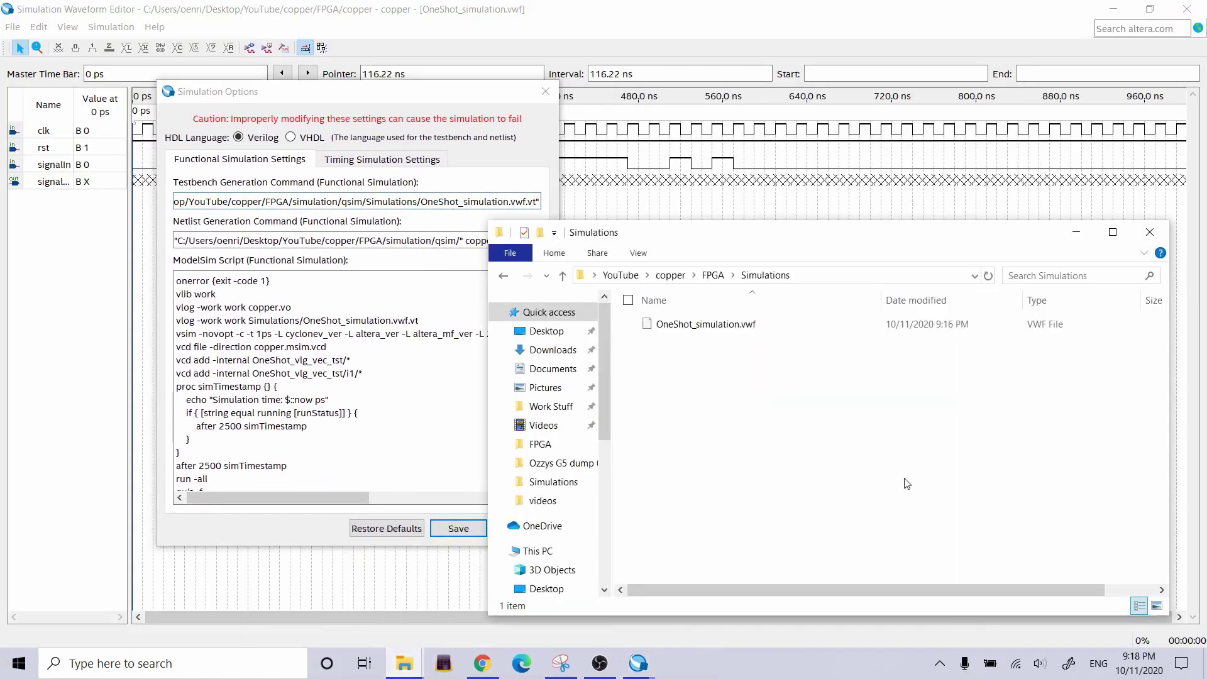
{"action": "left_click", "coordinate": [712, 277]}
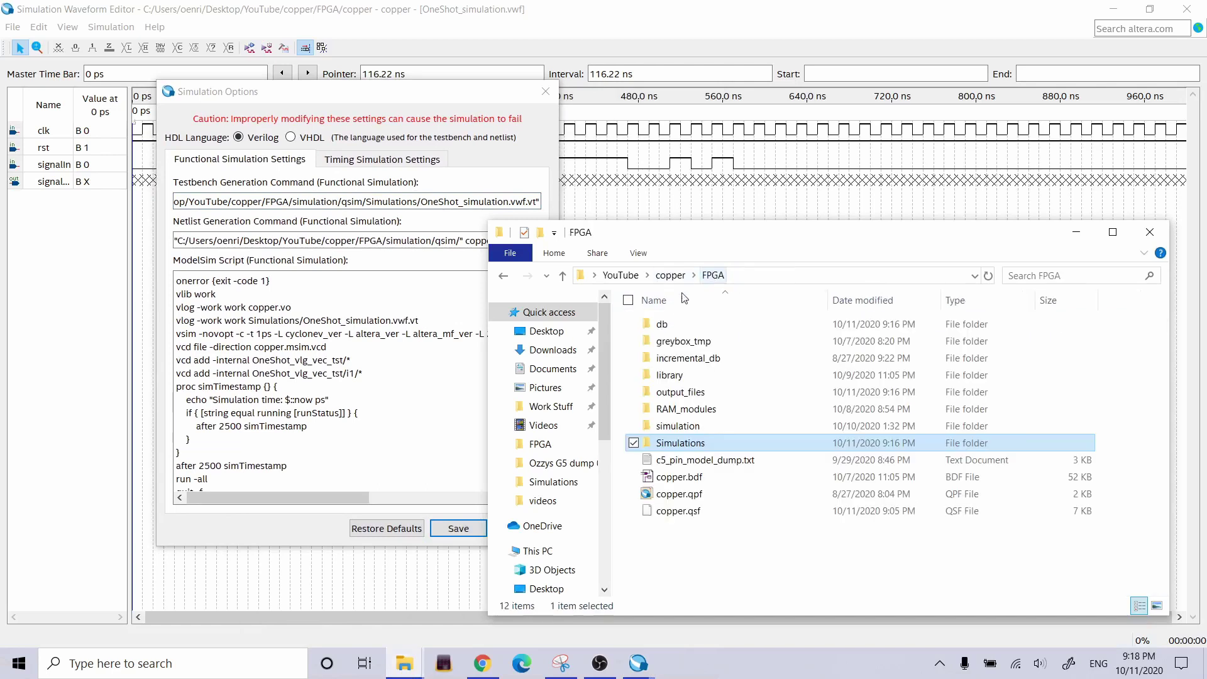
{"action": "left_click", "coordinate": [684, 427]}
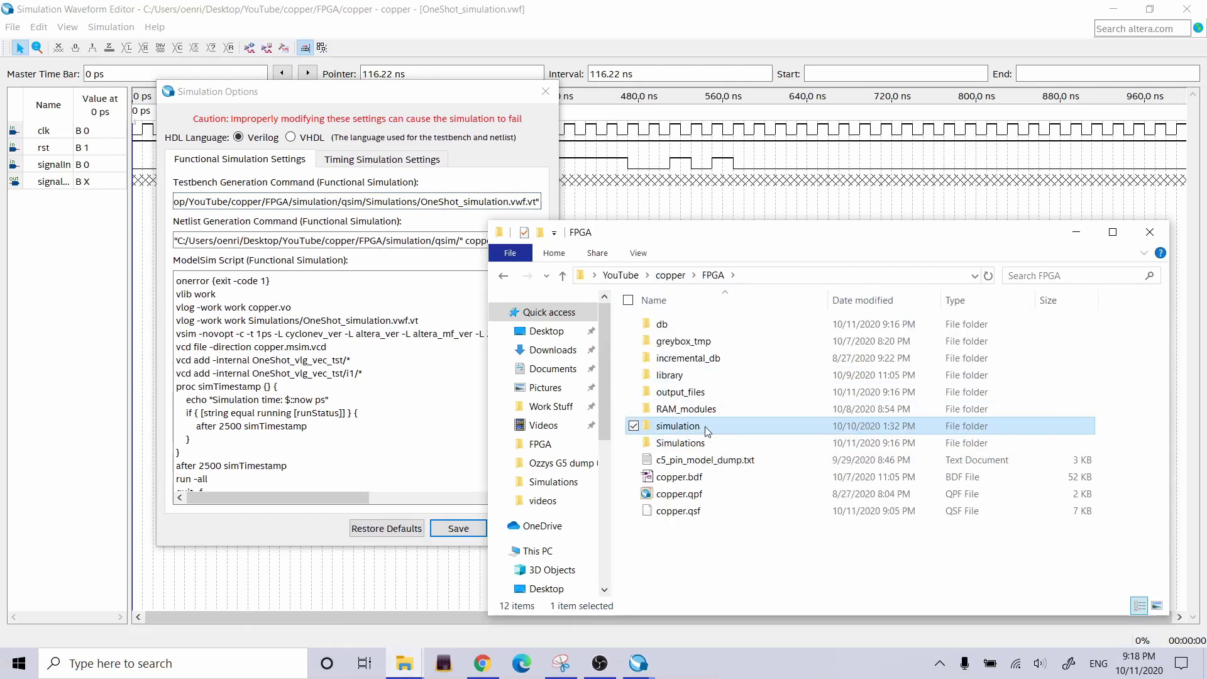
{"action": "double_click", "coordinate": [706, 430]}
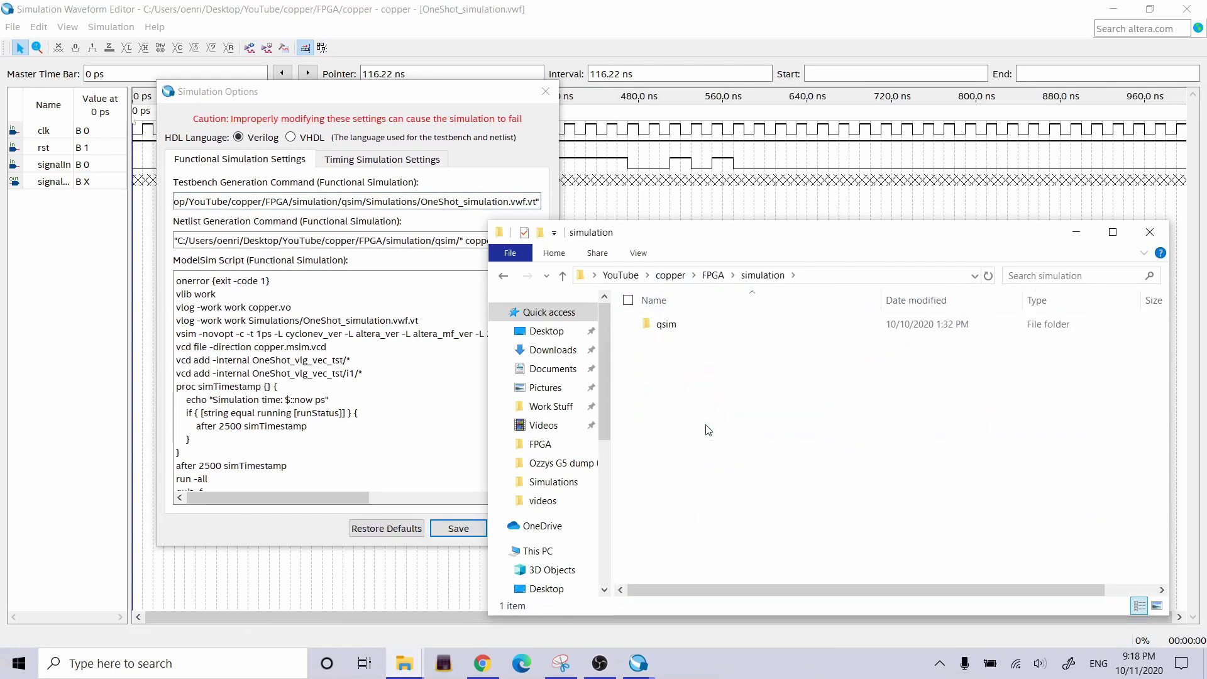
{"action": "double_click", "coordinate": [666, 324]}
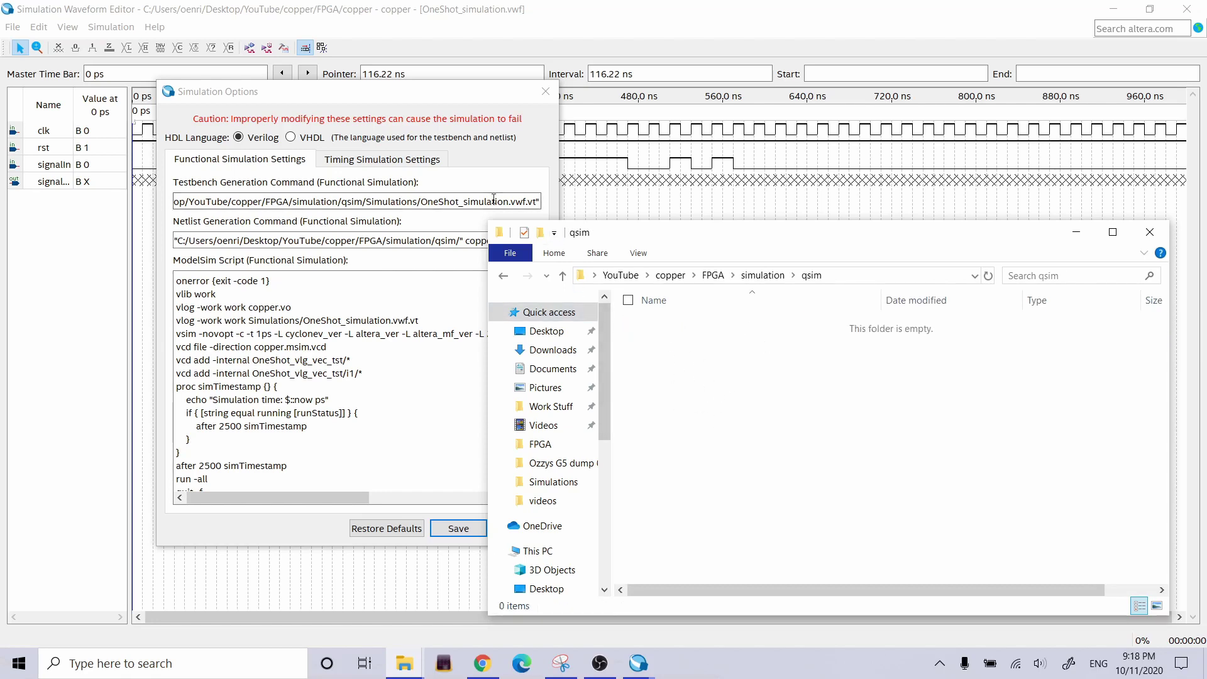
Remove the Simulations folder from the testbench file path so OneShot_simulation.vwf.vt sits directly under simulation/qsim, and save the options.
{"action": "left_click", "coordinate": [464, 202]}
{"action": "left_click_drag", "start_coordinate": [422, 203], "coordinate": [539, 202]}
{"action": "left_click_drag", "start_coordinate": [365, 202], "coordinate": [419, 201]}
{"action": "left_click", "coordinate": [420, 202]}
{"action": "key", "text": "BackSpace"}
{"action": "key", "text": "BackSpace"}
{"action": "key", "text": "BackSpace"}
{"action": "key", "text": "BackSpace"}
{"action": "key", "text": "BackSpace"}
{"action": "key", "text": "BackSpace"}
{"action": "key", "text": "BackSpace"}
{"action": "key", "text": "BackSpace"}
{"action": "key", "text": "BackSpace"}
{"action": "key", "text": "BackSpace"}
{"action": "key", "text": "BackSpace"}
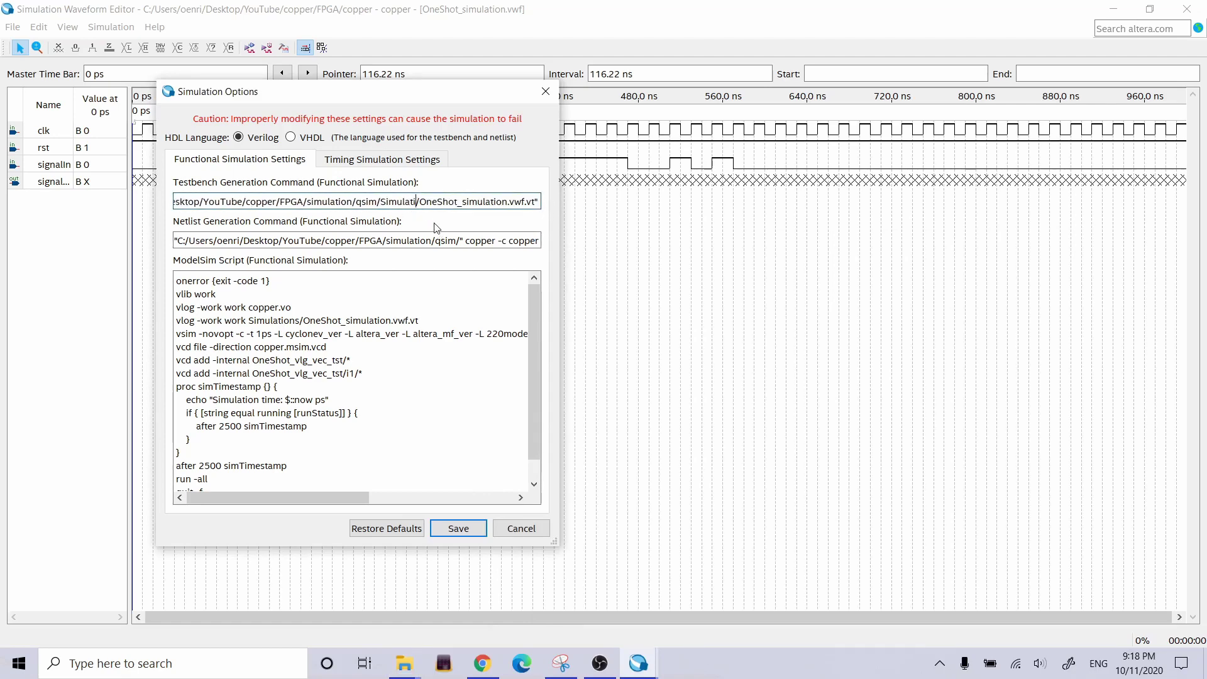
{"action": "key", "text": "BackSpace"}
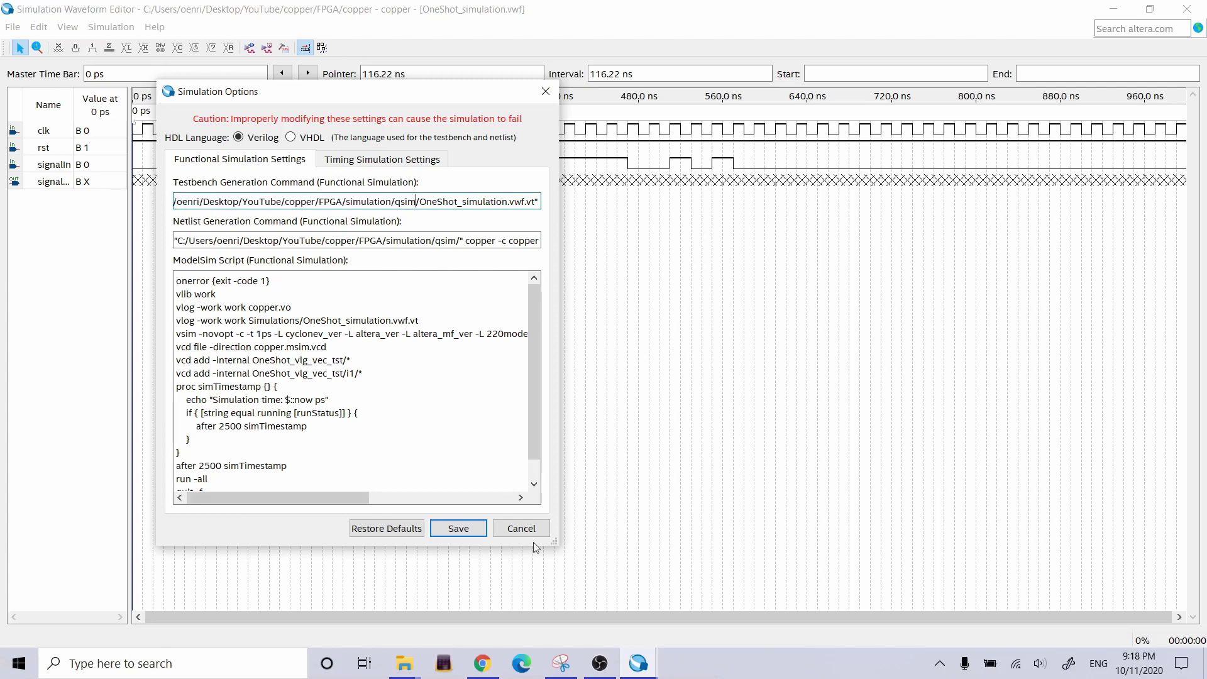
{"action": "left_click", "coordinate": [459, 528]}
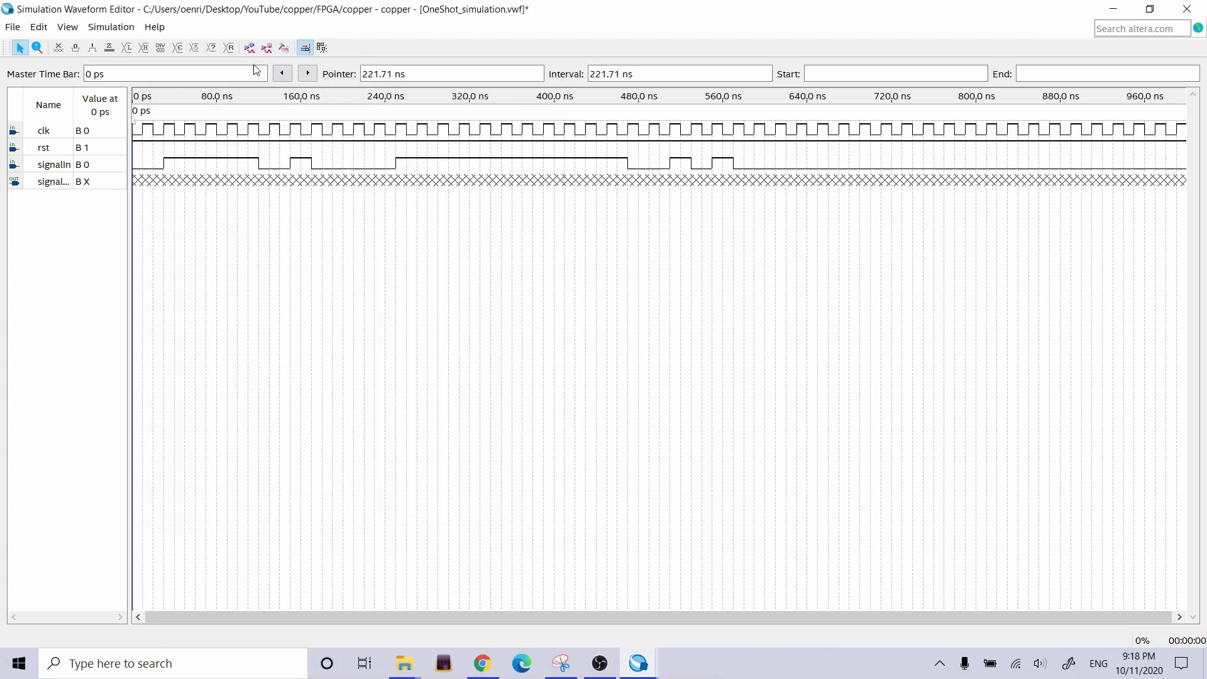
Rerun the functional simulation with the changes saved and examine the vlog compile error at the end of the log.
{"action": "key", "text": "alt+F4"}
{"action": "left_click", "coordinate": [574, 349]}
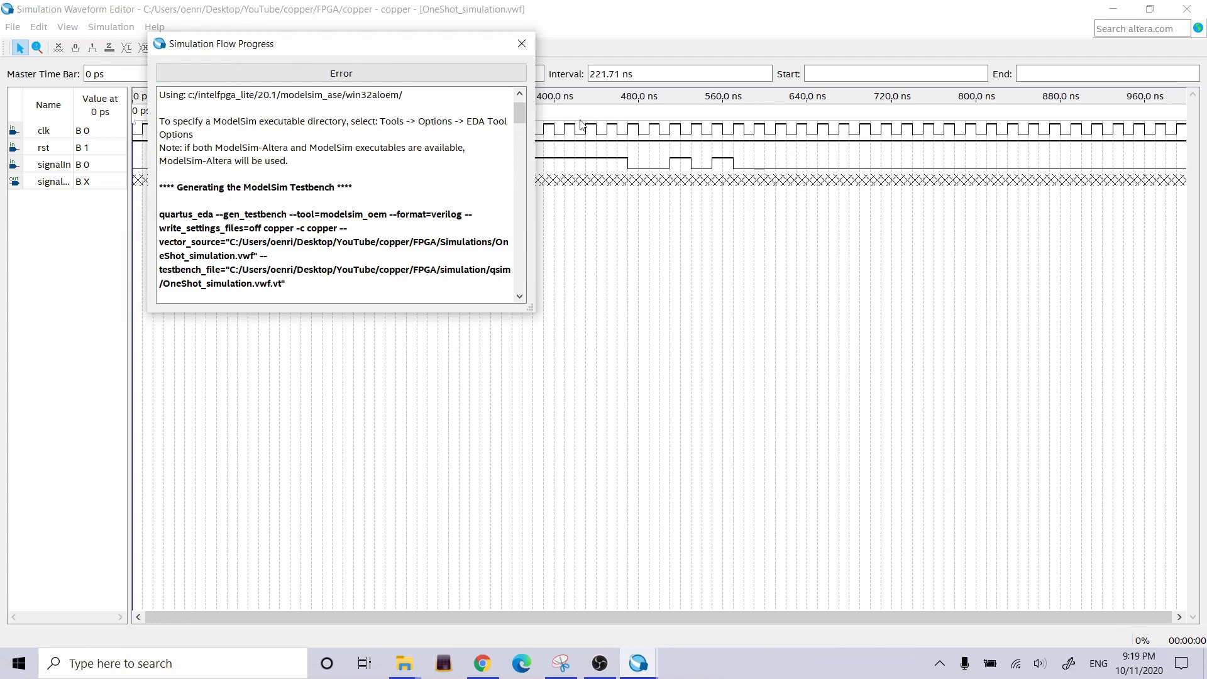
{"action": "left_click_drag", "start_coordinate": [514, 115], "coordinate": [517, 157]}
{"action": "left_click_drag", "start_coordinate": [525, 113], "coordinate": [517, 300]}
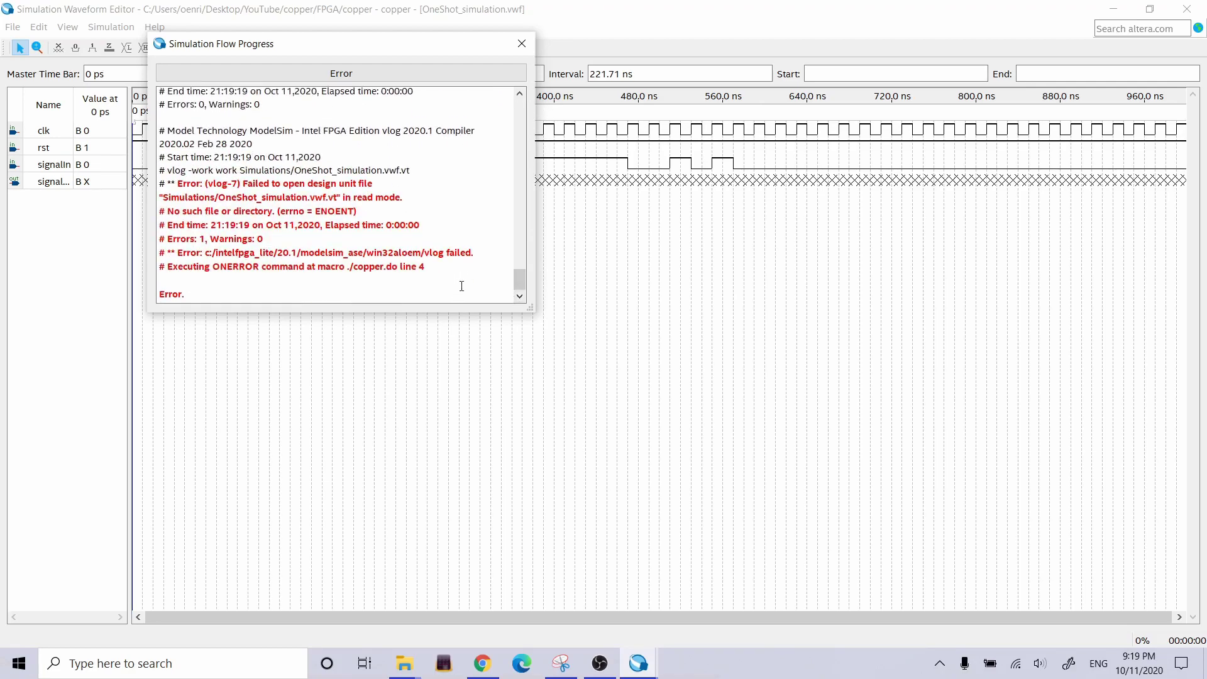
{"action": "left_click_drag", "start_coordinate": [339, 44], "coordinate": [261, 168]}
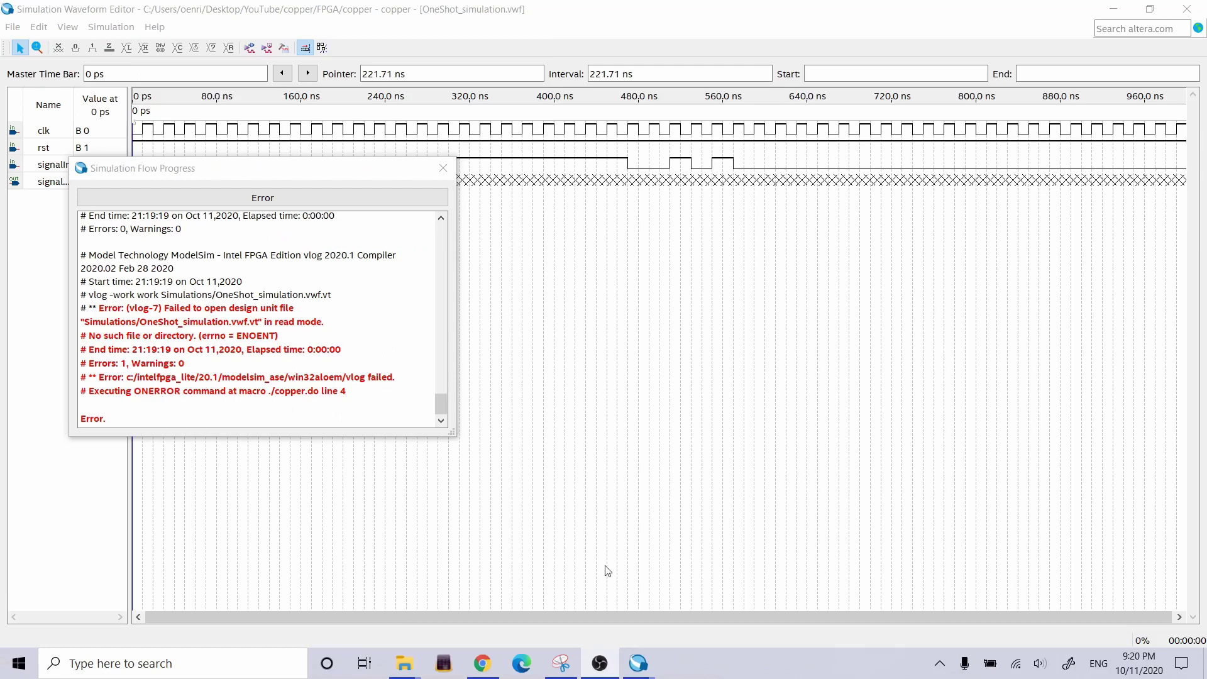
{"action": "left_click_drag", "start_coordinate": [275, 337], "coordinate": [269, 337]}
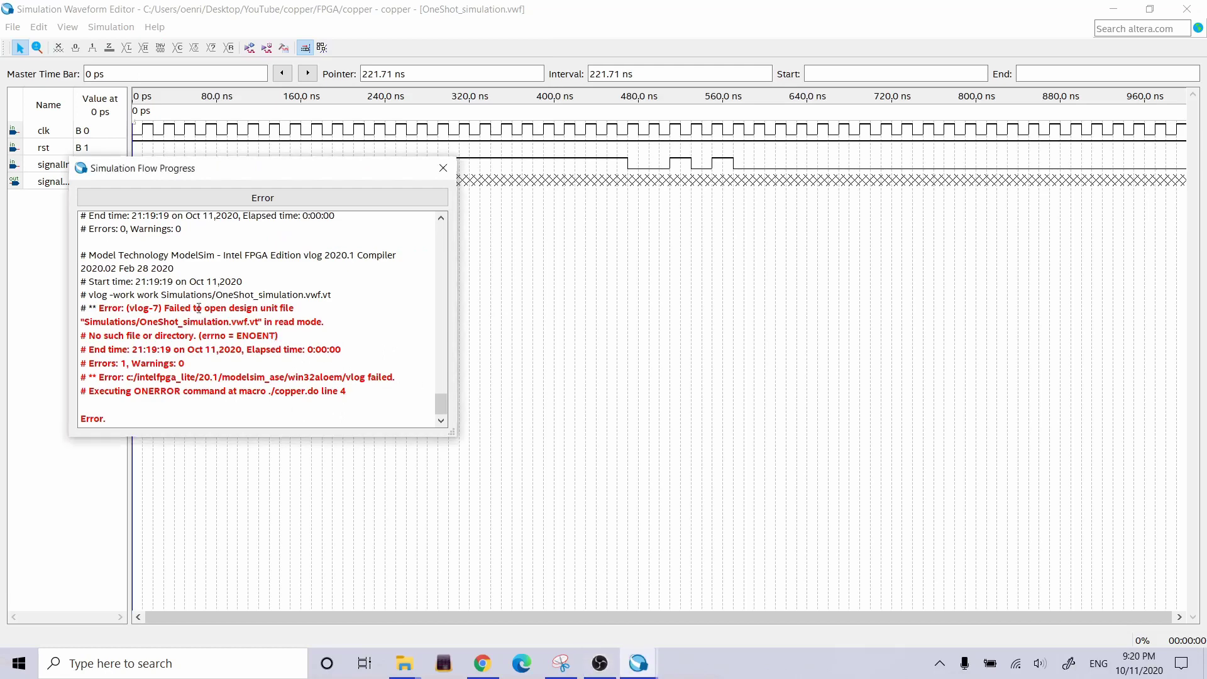
Examine which testbench file path the vlog compile error refers to, and dismiss the simulation log.
{"action": "left_click_drag", "start_coordinate": [180, 308], "coordinate": [260, 336]}
{"action": "left_click", "coordinate": [272, 339]}
{"action": "left_click_drag", "start_coordinate": [86, 321], "coordinate": [151, 322]}
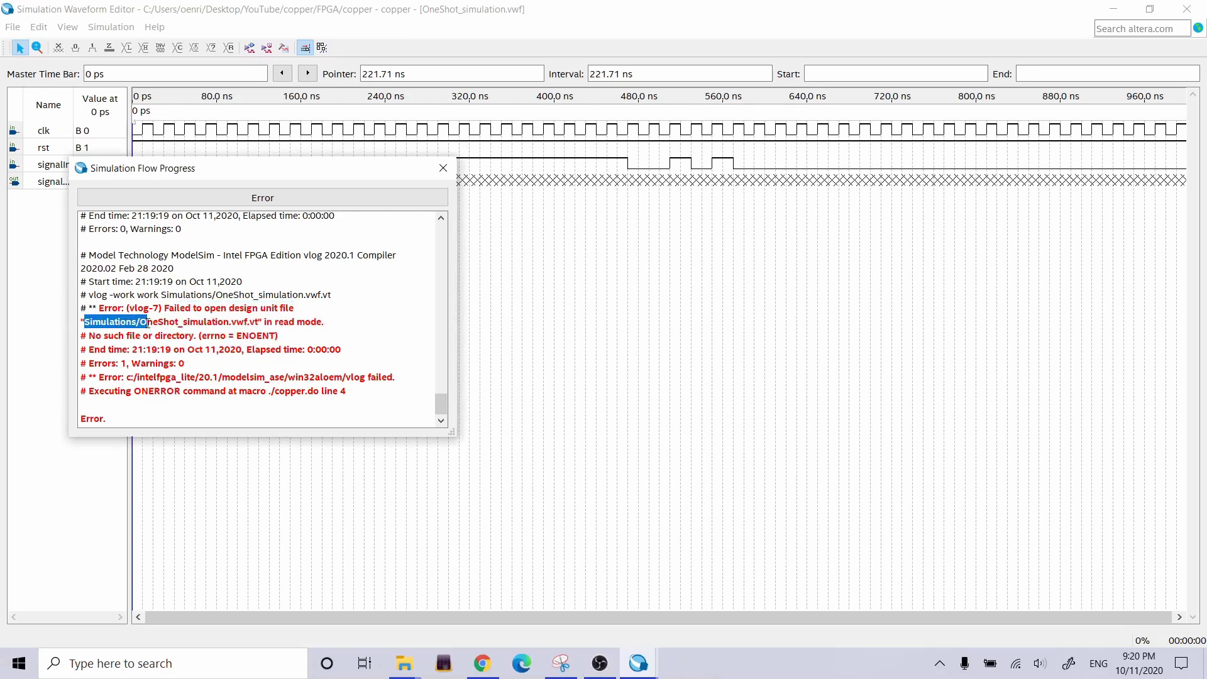
{"action": "left_click", "coordinate": [218, 328]}
{"action": "left_click", "coordinate": [443, 168]}
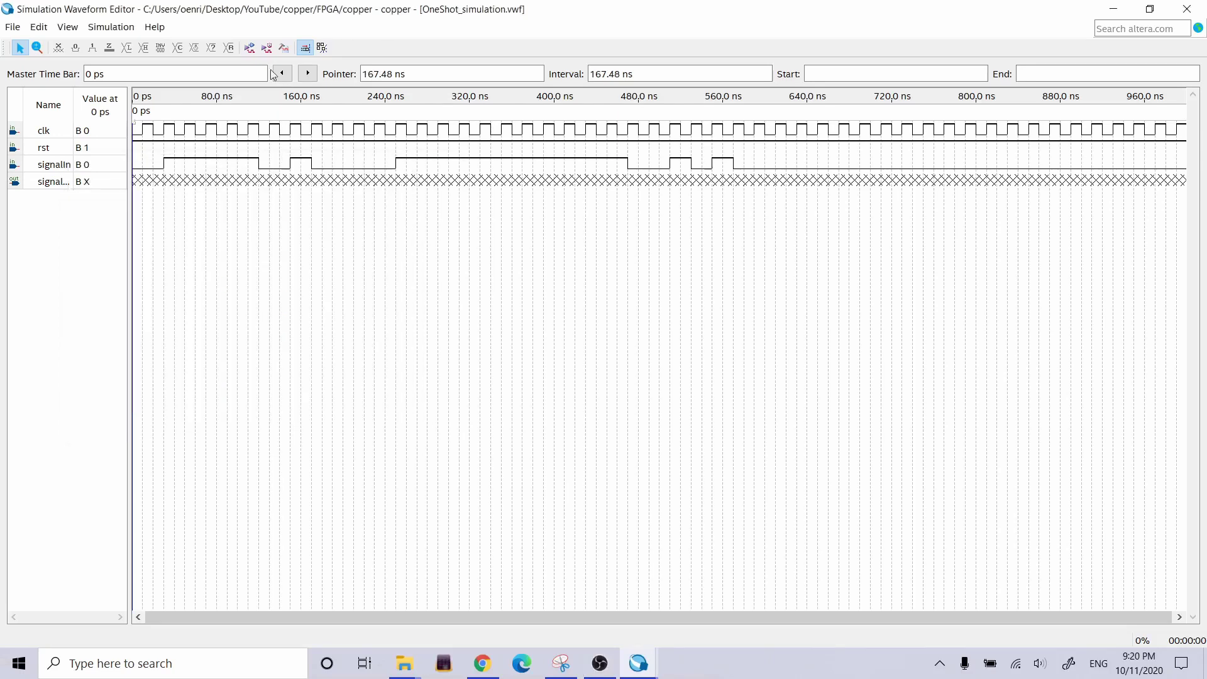
Review the functional testbench generation command through to its testbench file path in the simulation options, and leave the options without saving.
{"action": "left_click", "coordinate": [110, 26]}
{"action": "left_click", "coordinate": [127, 45]}
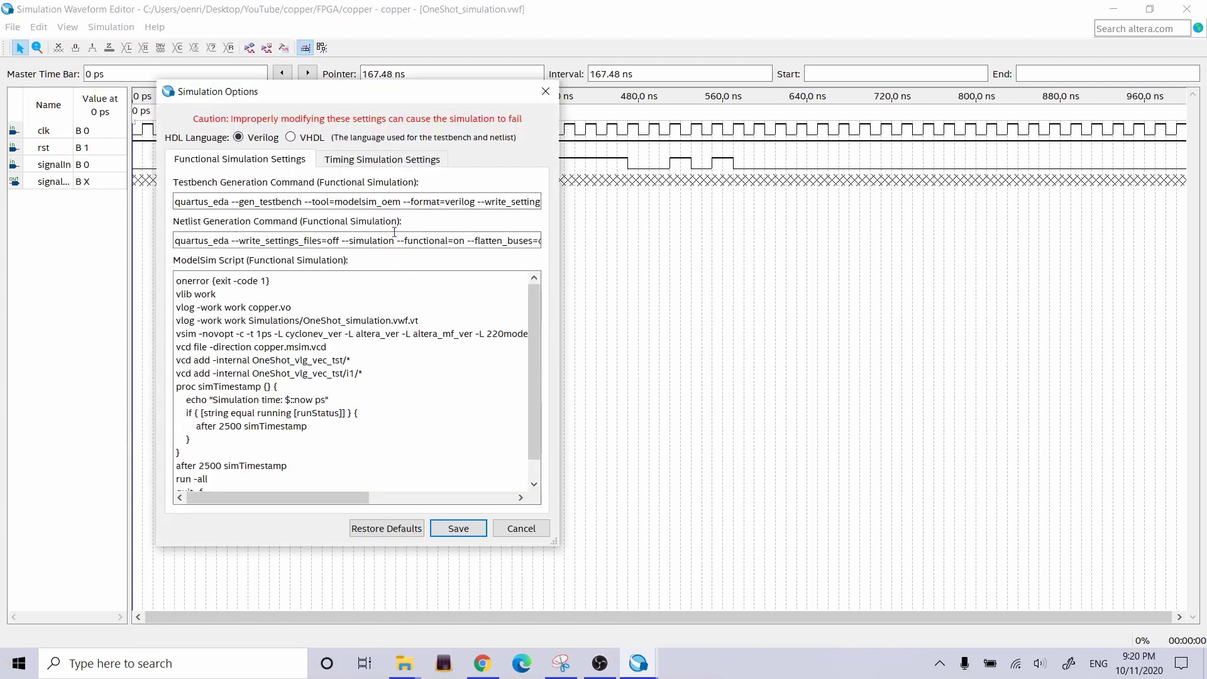
{"action": "left_click", "coordinate": [342, 201]}
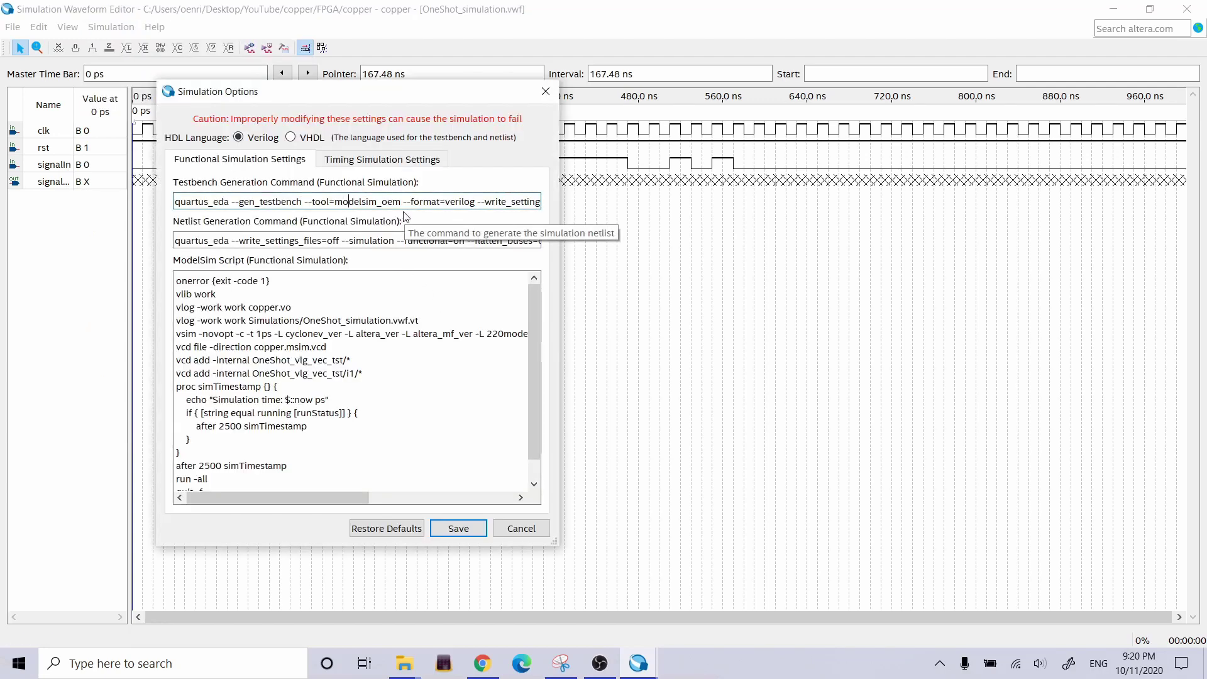
{"action": "key", "text": "Right"}
{"action": "key", "text": "Right"}
{"action": "key", "text": "Right"}
{"action": "key", "text": "Right"}
{"action": "key", "text": "Right"}
{"action": "key", "text": "Right"}
{"action": "key", "text": "Right"}
{"action": "key", "text": "Right"}
{"action": "key", "text": "Right"}
{"action": "key", "text": "Right"}
{"action": "key", "text": "Right"}
{"action": "key", "text": "Right"}
{"action": "key", "text": "Right"}
{"action": "key", "text": "Right"}
{"action": "key", "text": "Right"}
{"action": "key", "text": "Right"}
{"action": "key", "text": "Right"}
{"action": "key", "text": "Right"}
{"action": "key", "text": "Right"}
{"action": "key", "text": "Right"}
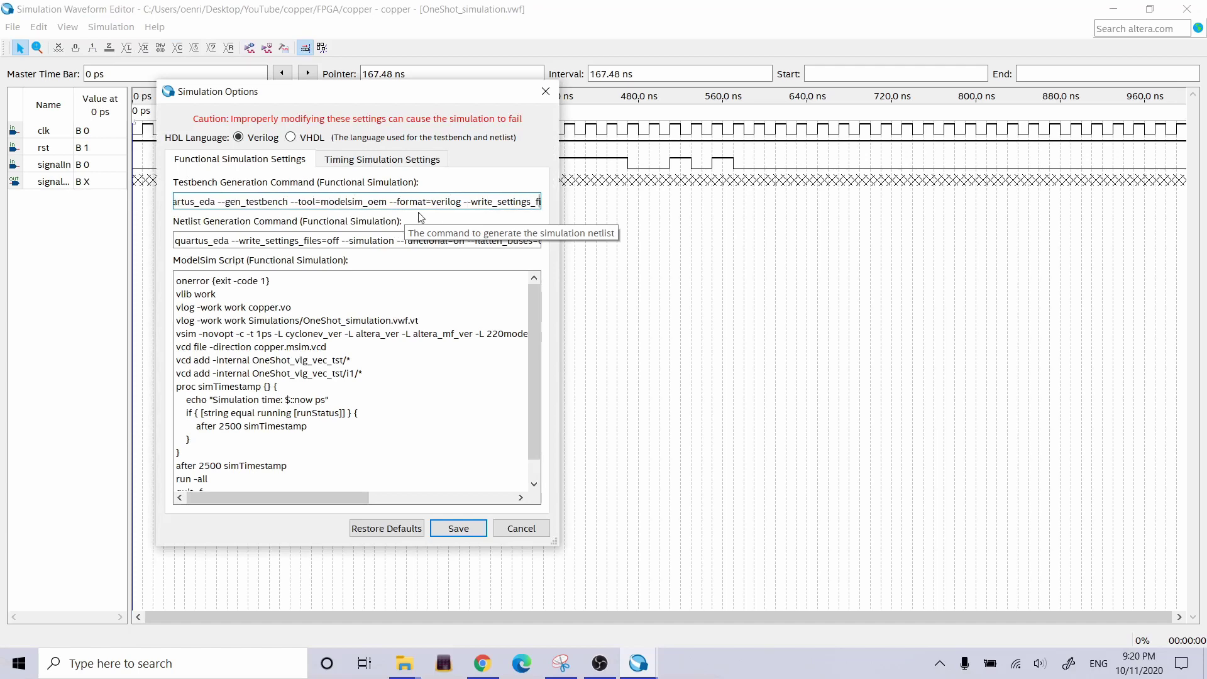
{"action": "key", "text": "Right"}
{"action": "key", "text": "Right"}
{"action": "key", "text": "Right"}
{"action": "key", "text": "Right"}
{"action": "key", "text": "Right"}
{"action": "key", "text": "Right"}
{"action": "key", "text": "Right"}
{"action": "key", "text": "Right"}
{"action": "key", "text": "Right"}
{"action": "key", "text": "Right"}
{"action": "key", "text": "Right"}
{"action": "key", "text": "Right"}
{"action": "key", "text": "Right"}
{"action": "key", "text": "Right"}
{"action": "key", "text": "Right"}
{"action": "key", "text": "Right"}
{"action": "key", "text": "Right"}
{"action": "key", "text": "Right"}
{"action": "key", "text": "Right"}
{"action": "key", "text": "Right"}
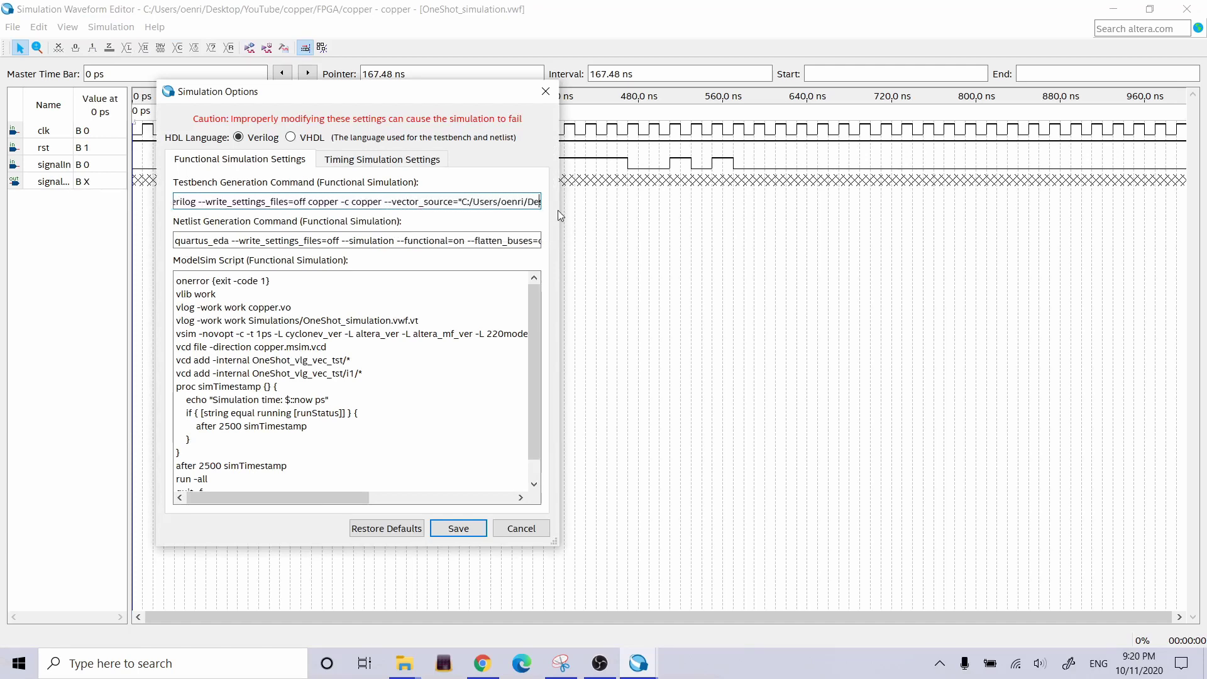
{"action": "key", "text": "Right"}
{"action": "key", "text": "Right"}
{"action": "key", "text": "Right"}
{"action": "key", "text": "Right"}
{"action": "key", "text": "Right"}
{"action": "key", "text": "Right"}
{"action": "key", "text": "Right"}
{"action": "key", "text": "Right"}
{"action": "key", "text": "Right"}
{"action": "key", "text": "Right"}
{"action": "key", "text": "Right"}
{"action": "key", "text": "Right"}
{"action": "key", "text": "Right"}
{"action": "key", "text": "Right"}
{"action": "key", "text": "Right"}
{"action": "key", "text": "Right"}
{"action": "key", "text": "Right"}
{"action": "key", "text": "Right"}
{"action": "key", "text": "Right"}
{"action": "key", "text": "Right"}
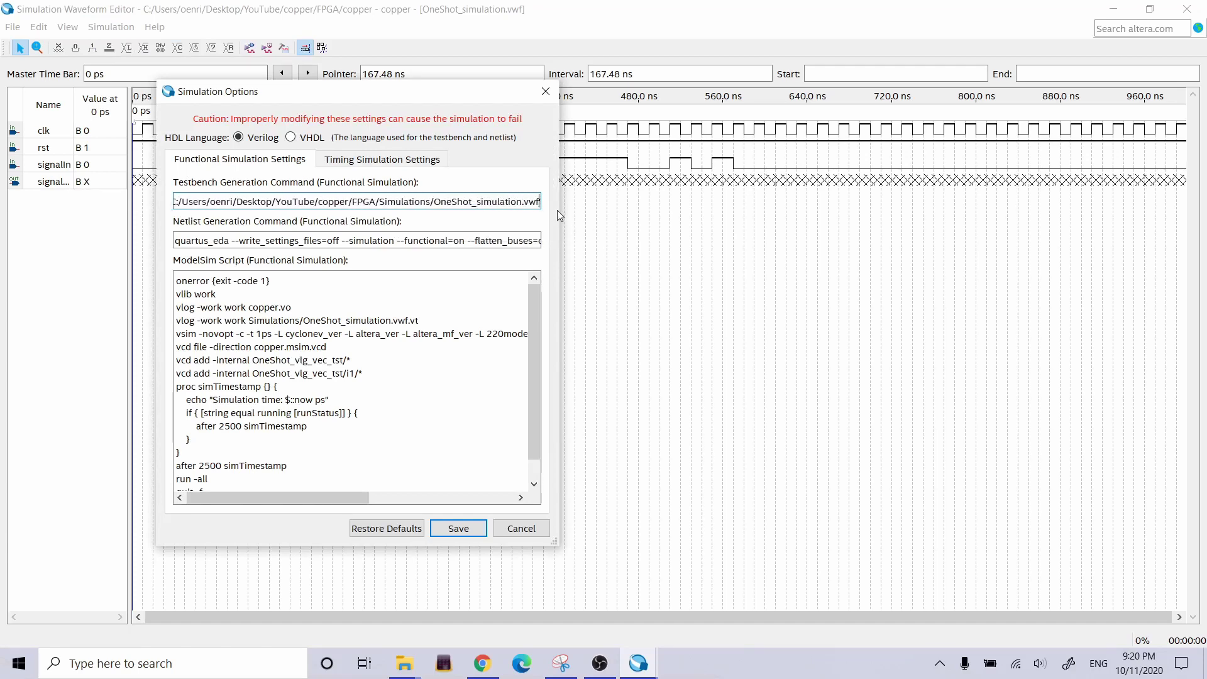
{"action": "key", "text": "Right"}
{"action": "key", "text": "Right"}
{"action": "key", "text": "Right"}
{"action": "key", "text": "Right"}
{"action": "key", "text": "Right"}
{"action": "key", "text": "Right"}
{"action": "key", "text": "Right"}
{"action": "key", "text": "Right"}
{"action": "key", "text": "Right"}
{"action": "key", "text": "Right"}
{"action": "key", "text": "Right"}
{"action": "key", "text": "Right"}
{"action": "key", "text": "Right"}
{"action": "key", "text": "Right"}
{"action": "key", "text": "Right"}
{"action": "key", "text": "Right"}
{"action": "key", "text": "Right"}
{"action": "key", "text": "Right"}
{"action": "key", "text": "Right"}
{"action": "key", "text": "Right"}
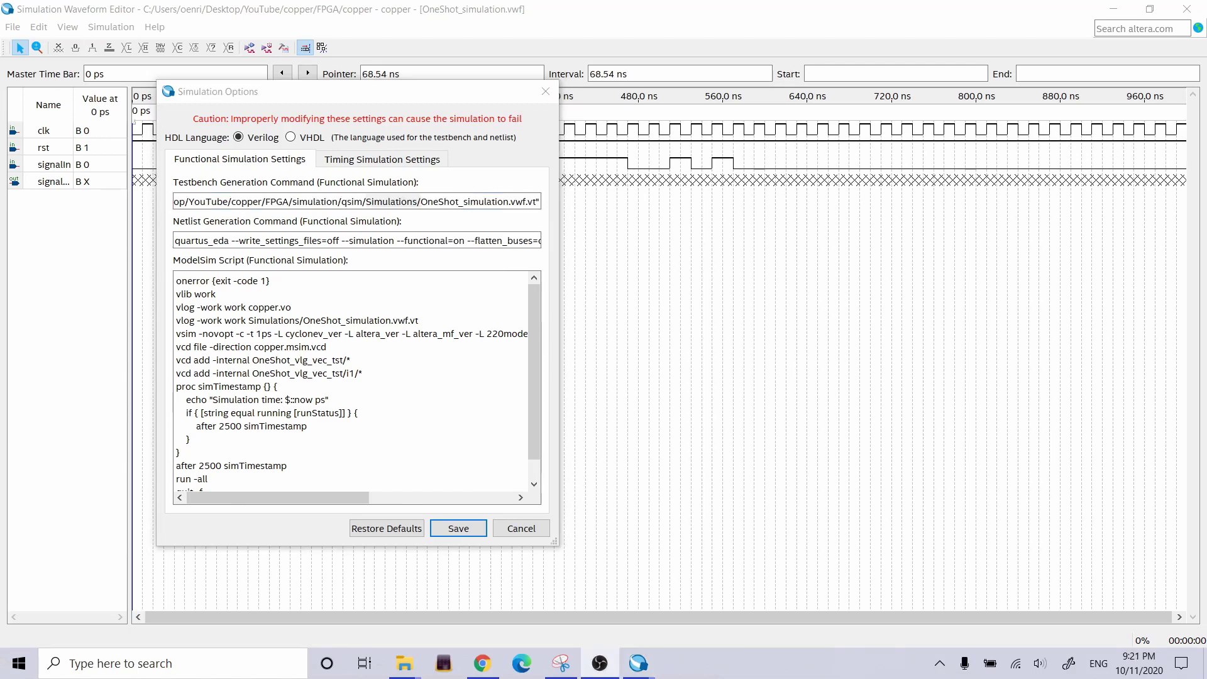
{"action": "left_click", "coordinate": [523, 531]}
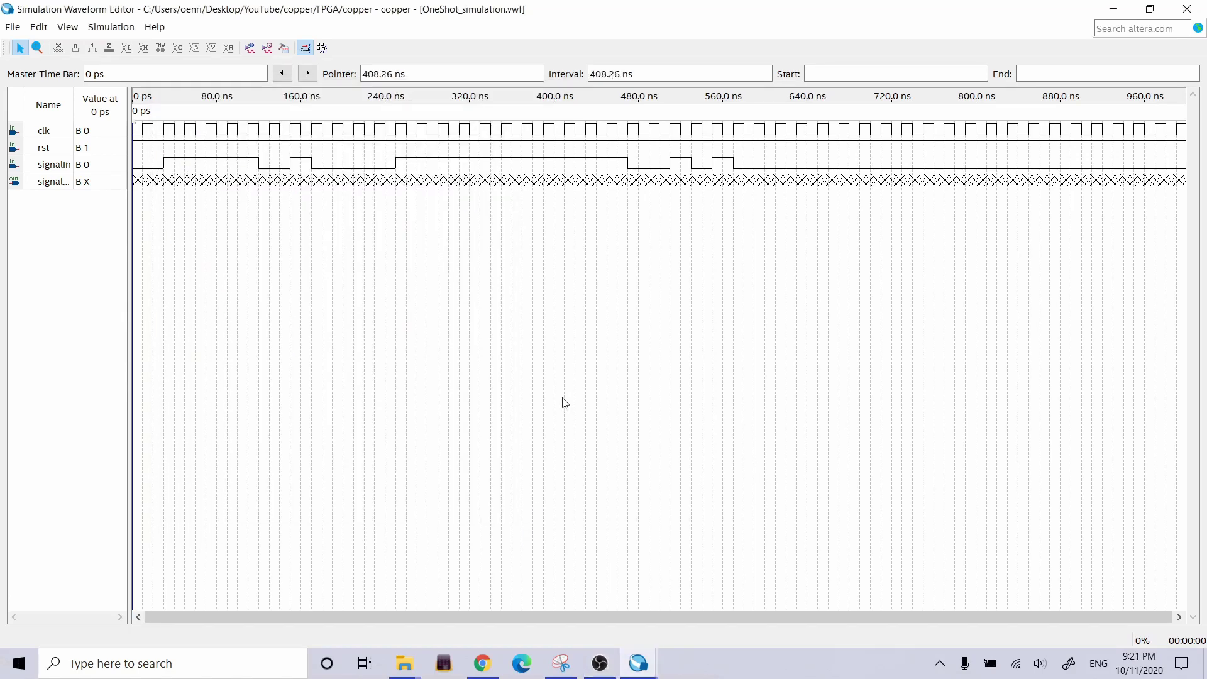
Close the OneShot_simulation waveform and create a new University Program VWF file in the copper project.
{"action": "left_click", "coordinate": [1198, 7]}
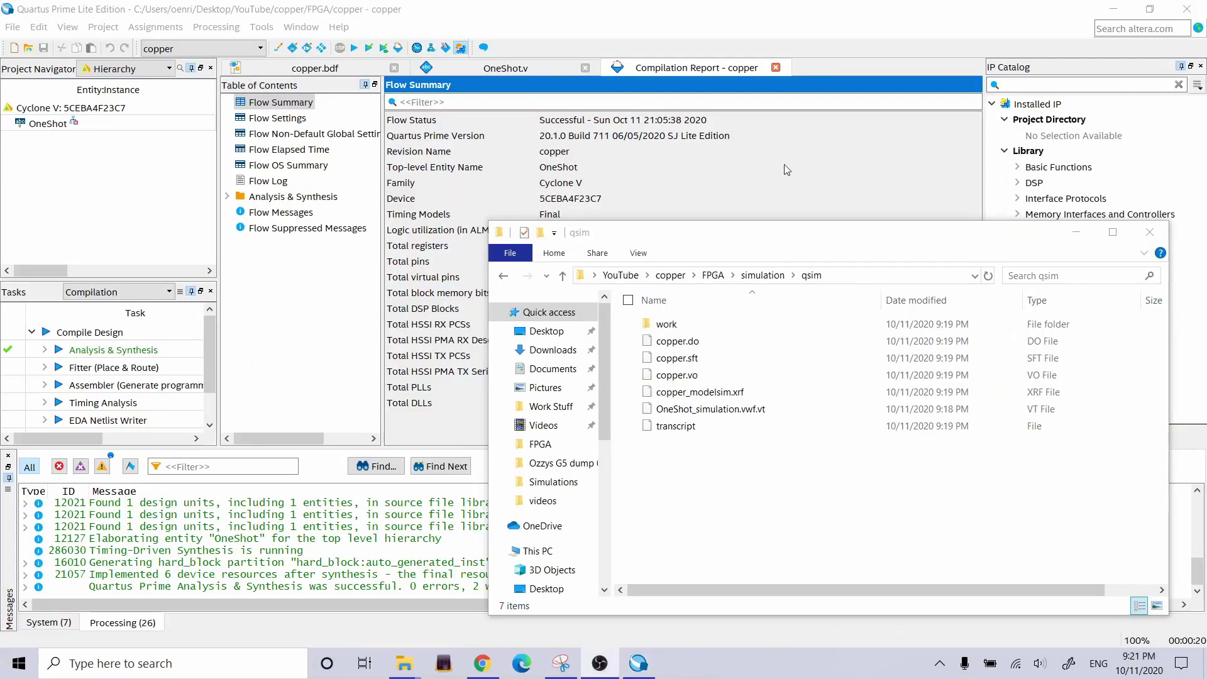
{"action": "left_click", "coordinate": [629, 120]}
{"action": "left_click", "coordinate": [13, 26]}
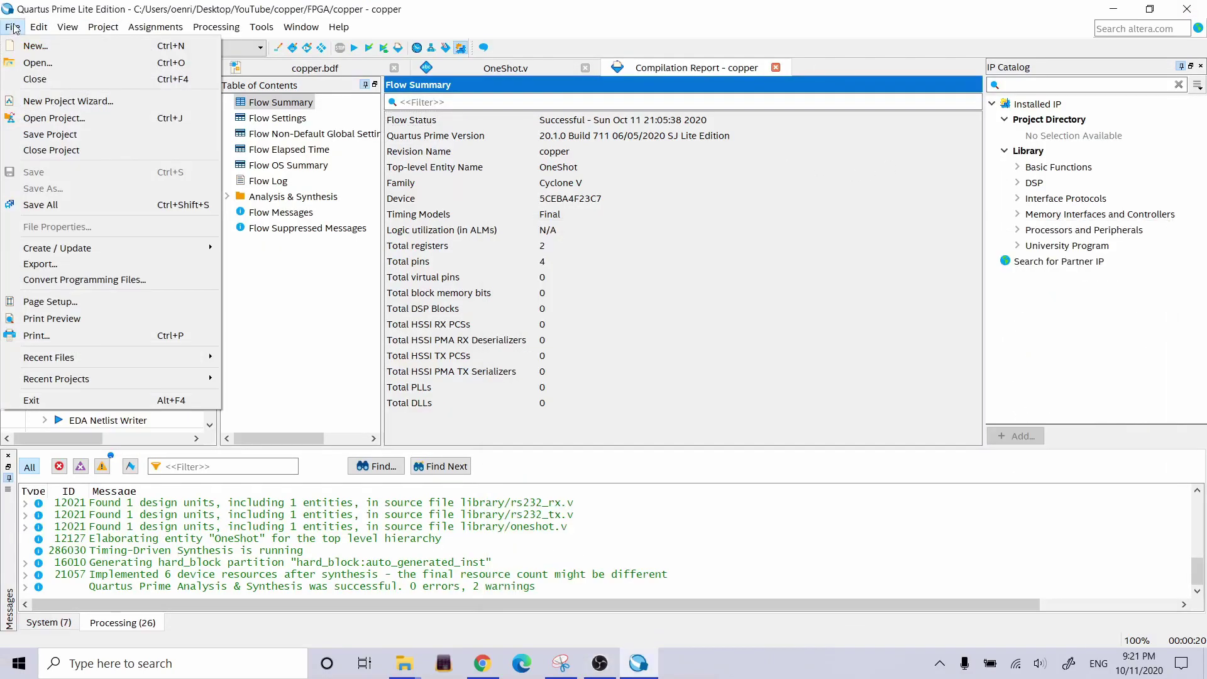
{"action": "left_click", "coordinate": [42, 49]}
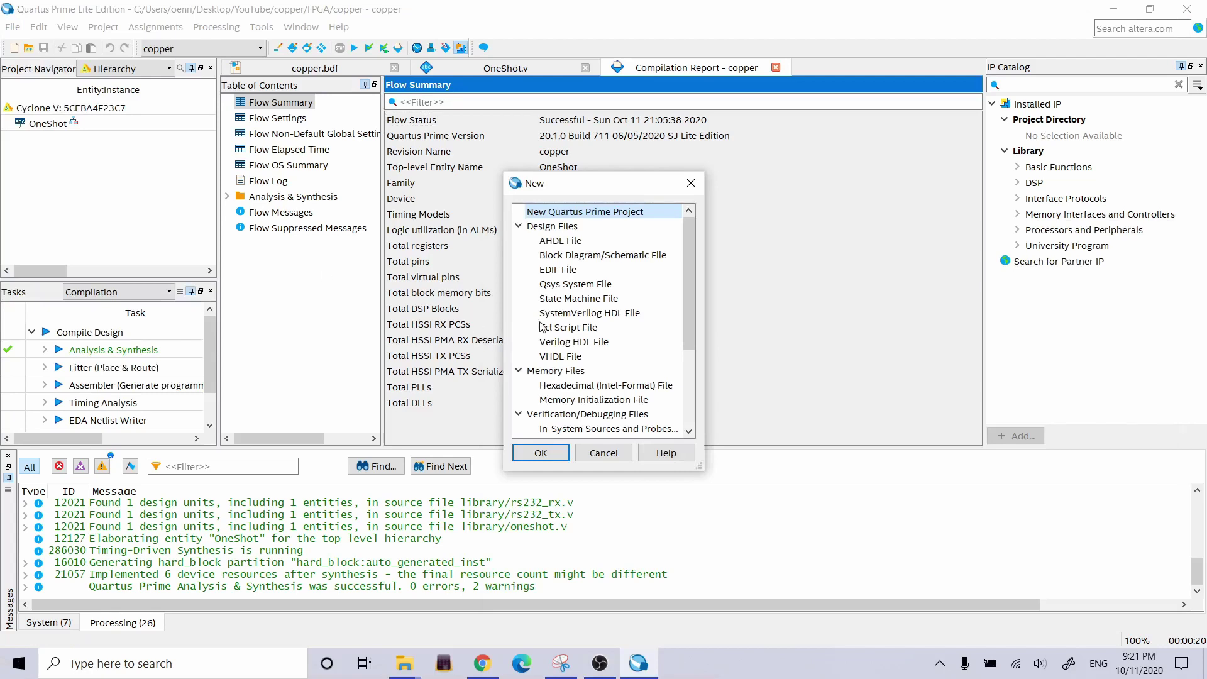
{"action": "left_click_drag", "start_coordinate": [688, 300], "coordinate": [688, 379]}
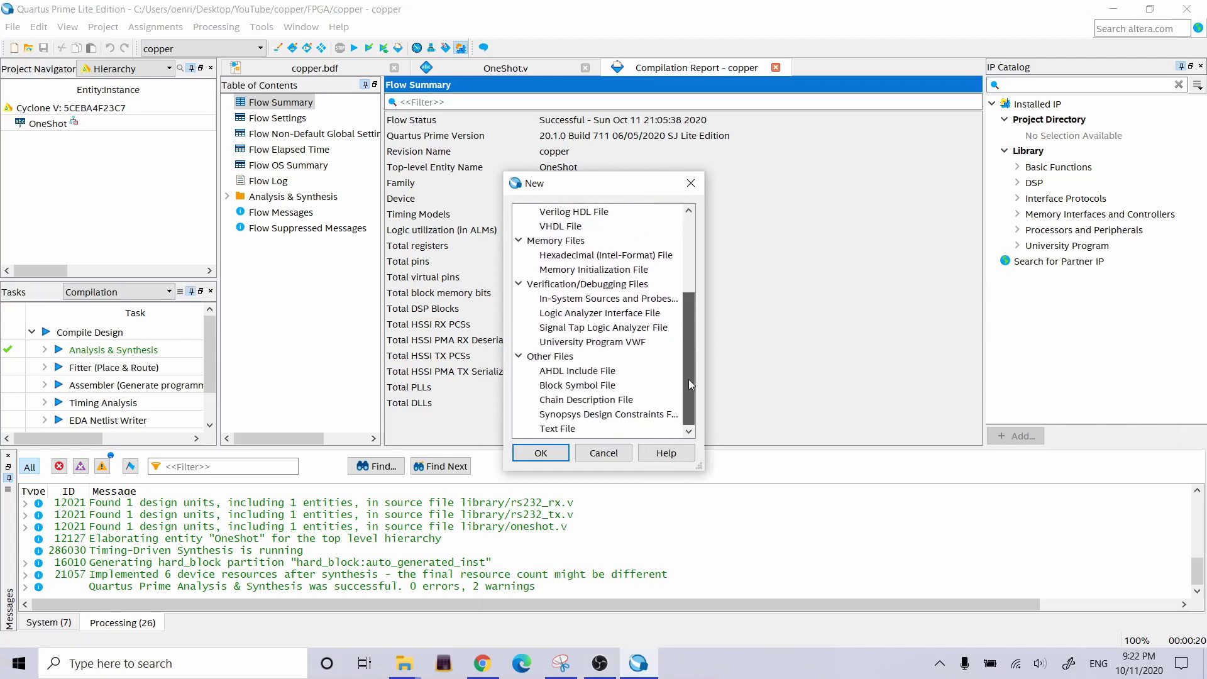
{"action": "left_click", "coordinate": [635, 347]}
{"action": "left_click", "coordinate": [540, 452]}
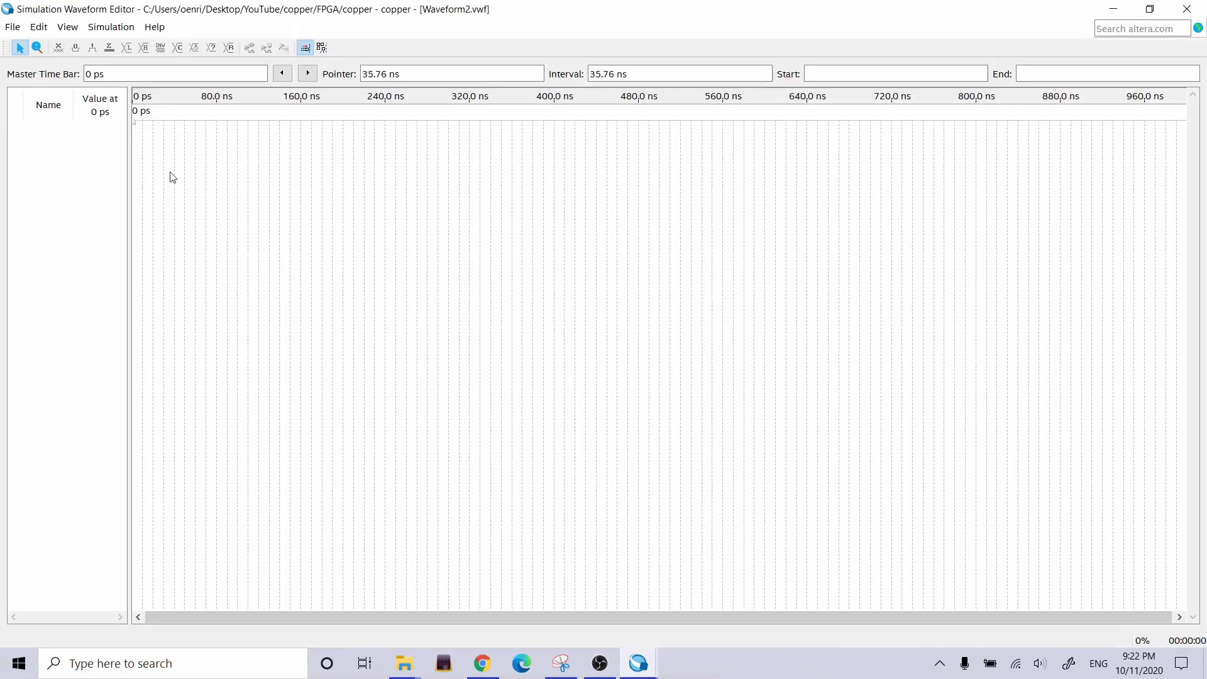
Insert all pins, clk, rst, signalIn and signalOut, into the new waveform using the Node Finder.
{"action": "double_click", "coordinate": [110, 240]}
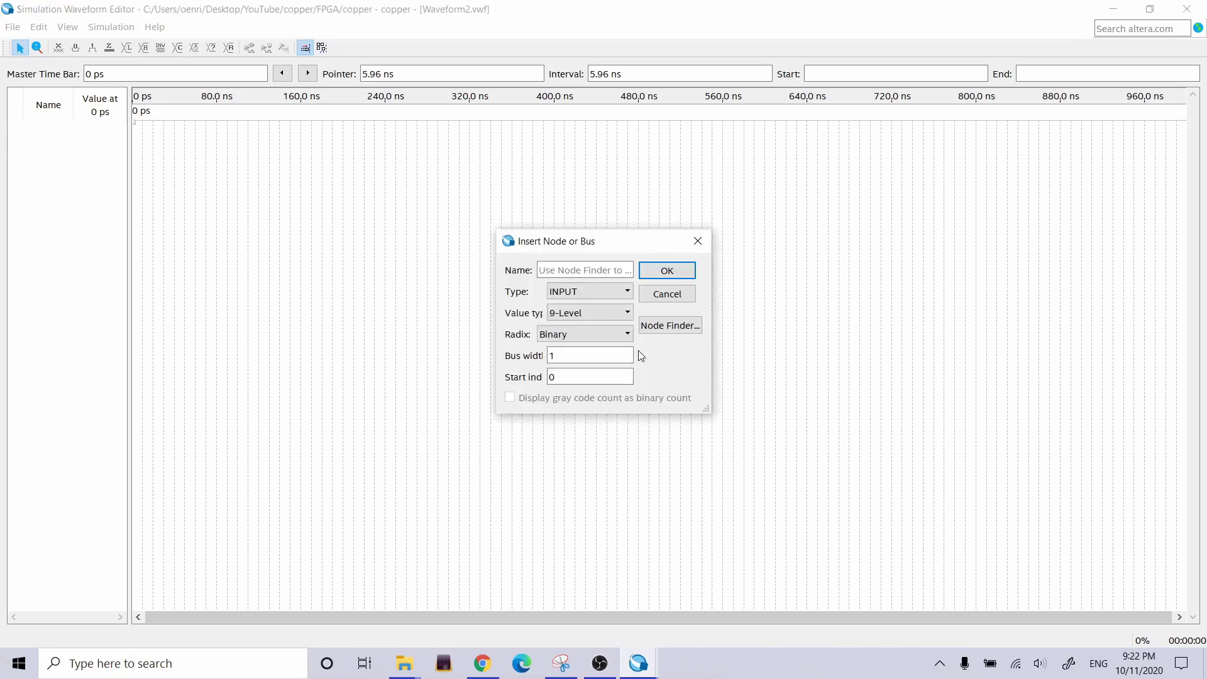
{"action": "left_click", "coordinate": [663, 325]}
{"action": "left_click", "coordinate": [676, 258]}
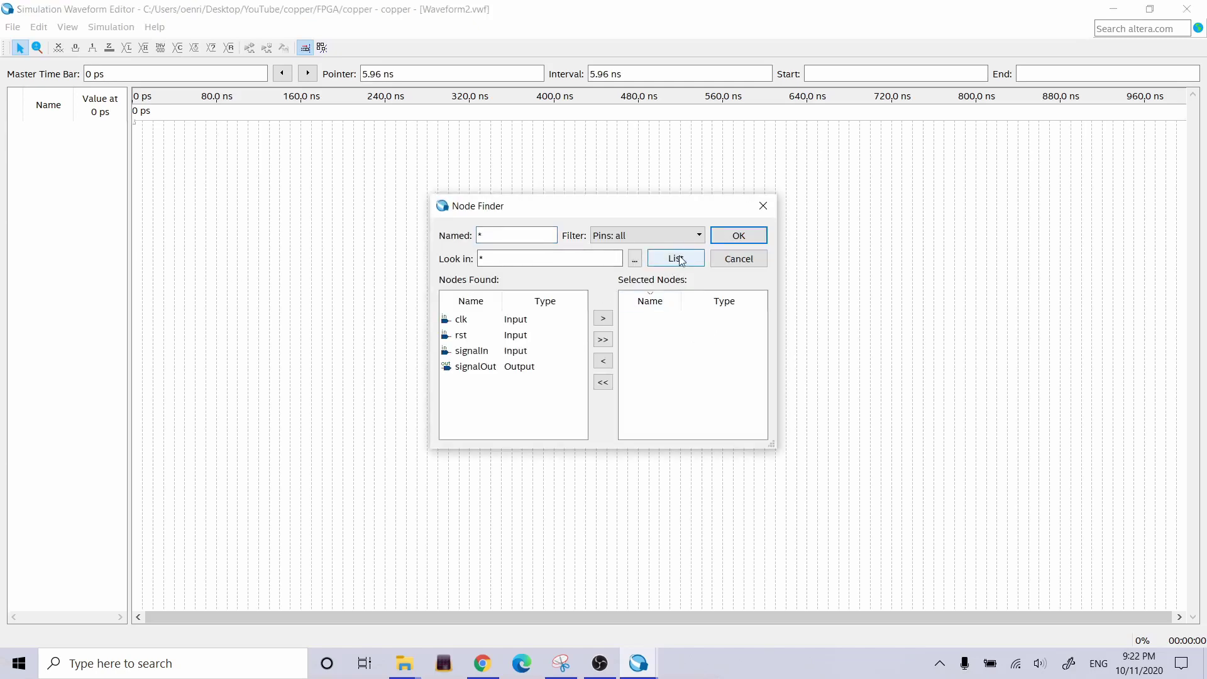
{"action": "left_click", "coordinate": [603, 340]}
{"action": "left_click", "coordinate": [735, 237]}
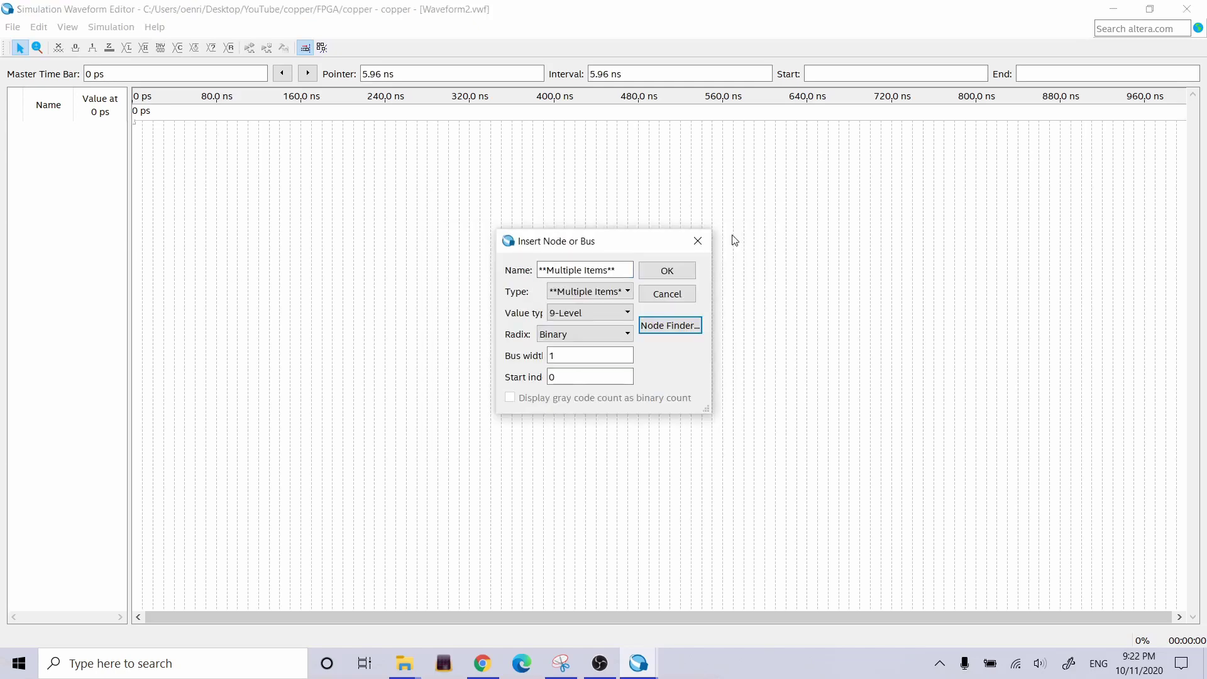
{"action": "left_click", "coordinate": [671, 270]}
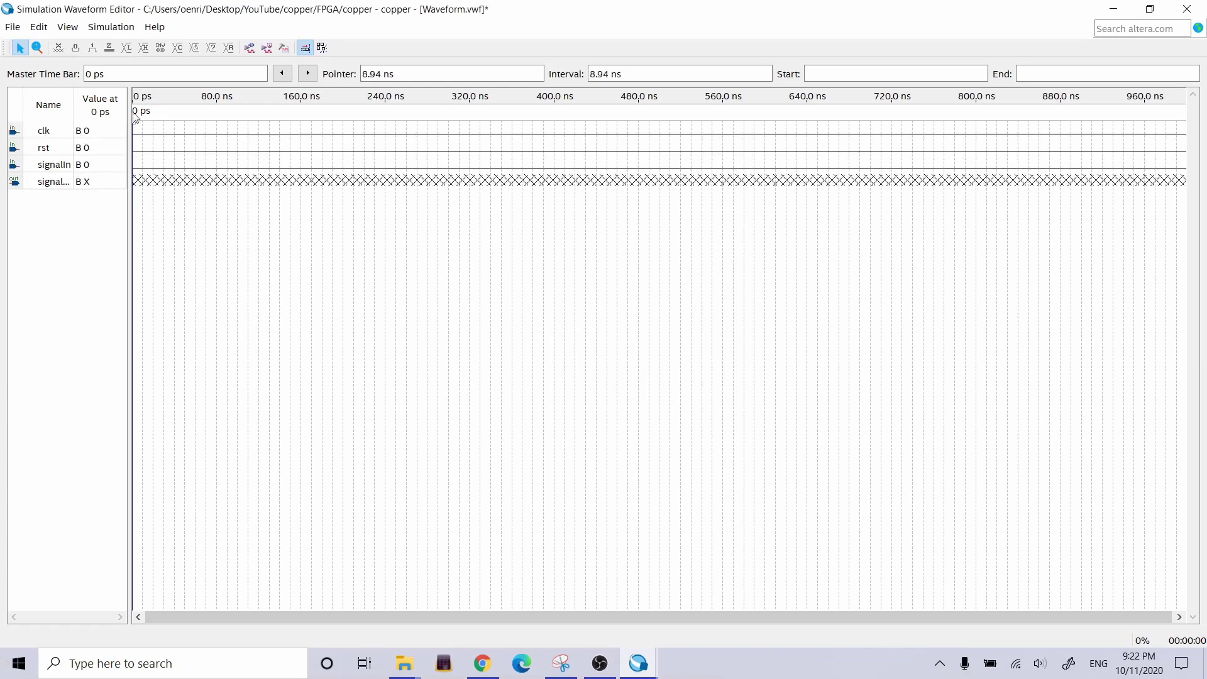
Save the waveform as Waveform.vwf in the project's FPGA/simulation folder.
{"action": "left_click", "coordinate": [13, 28]}
{"action": "left_click", "coordinate": [35, 82]}
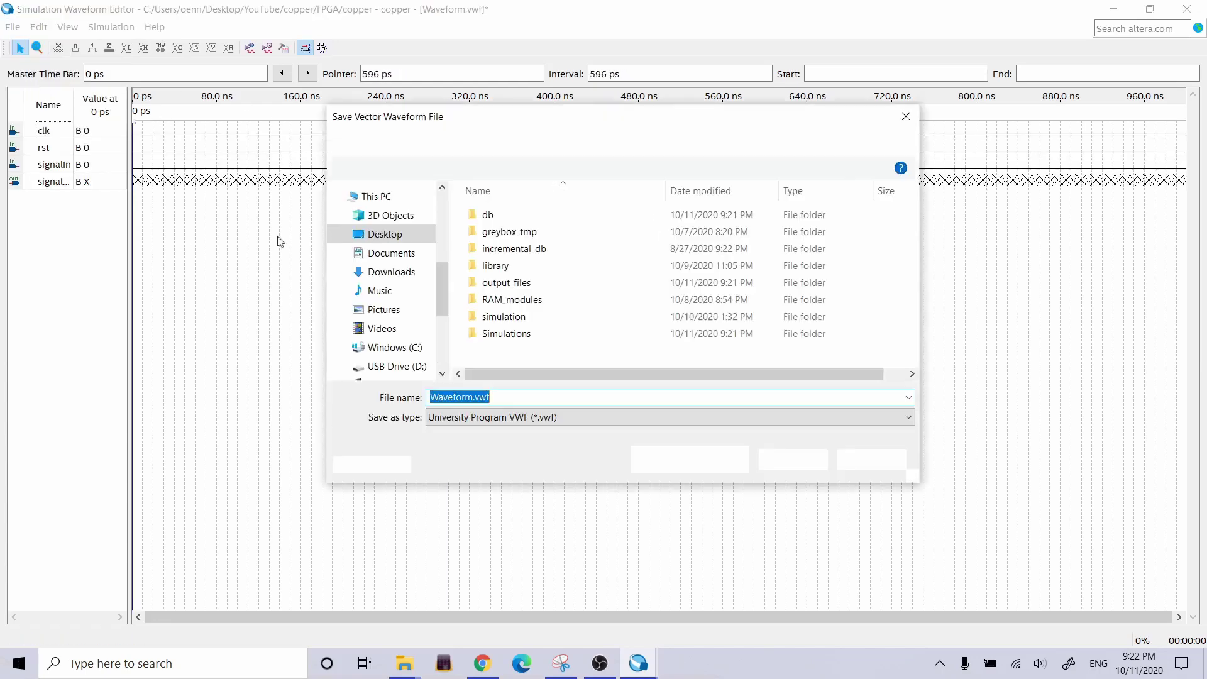
{"action": "double_click", "coordinate": [522, 317]}
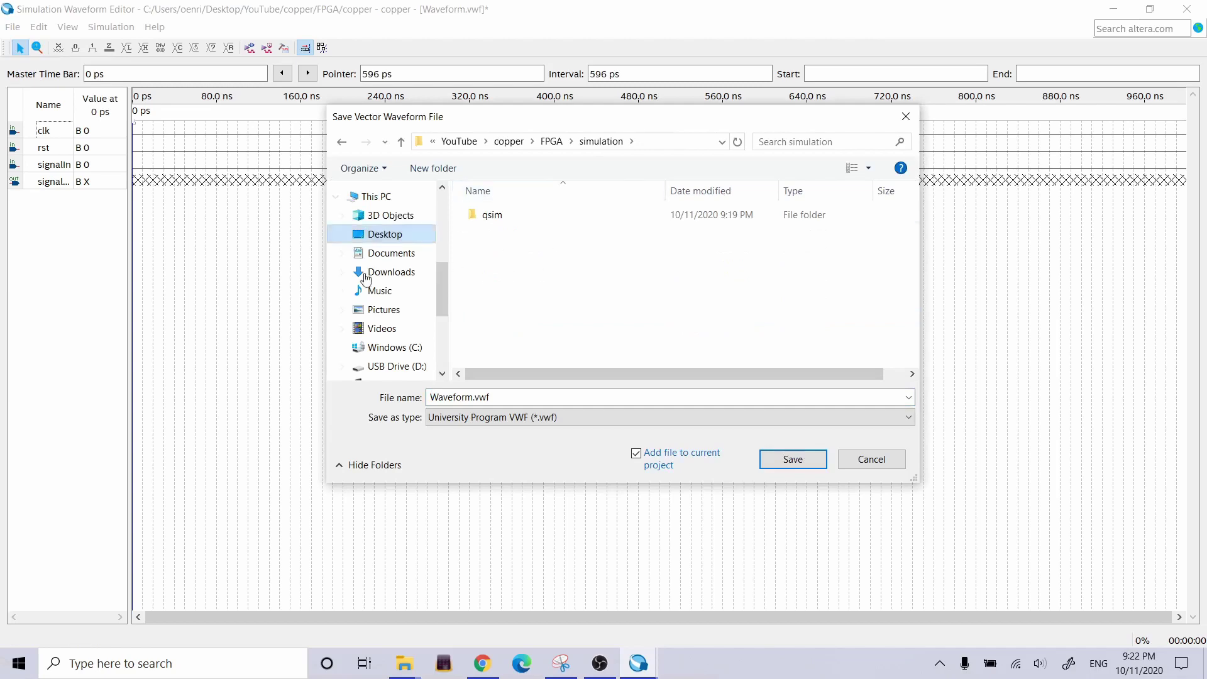
{"action": "left_click", "coordinate": [795, 461]}
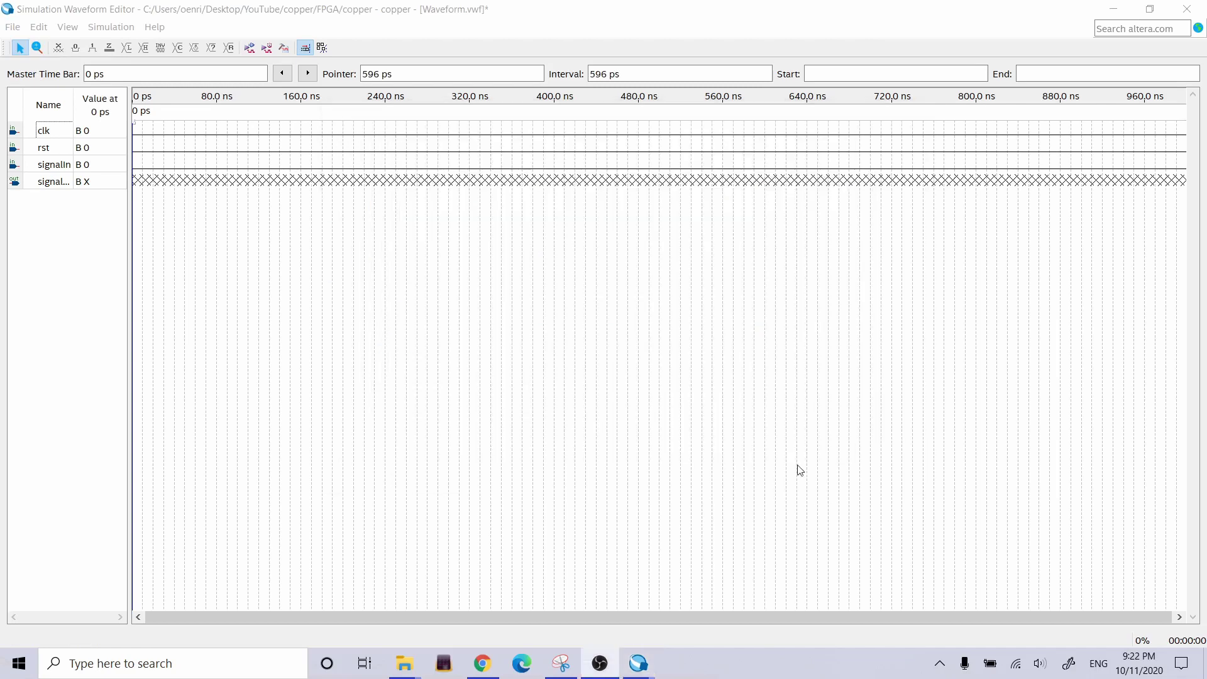
Run the functional simulation of Waveform.vwf, examine the vector source file error in the log, and close the log.
{"action": "left_click", "coordinate": [248, 49]}
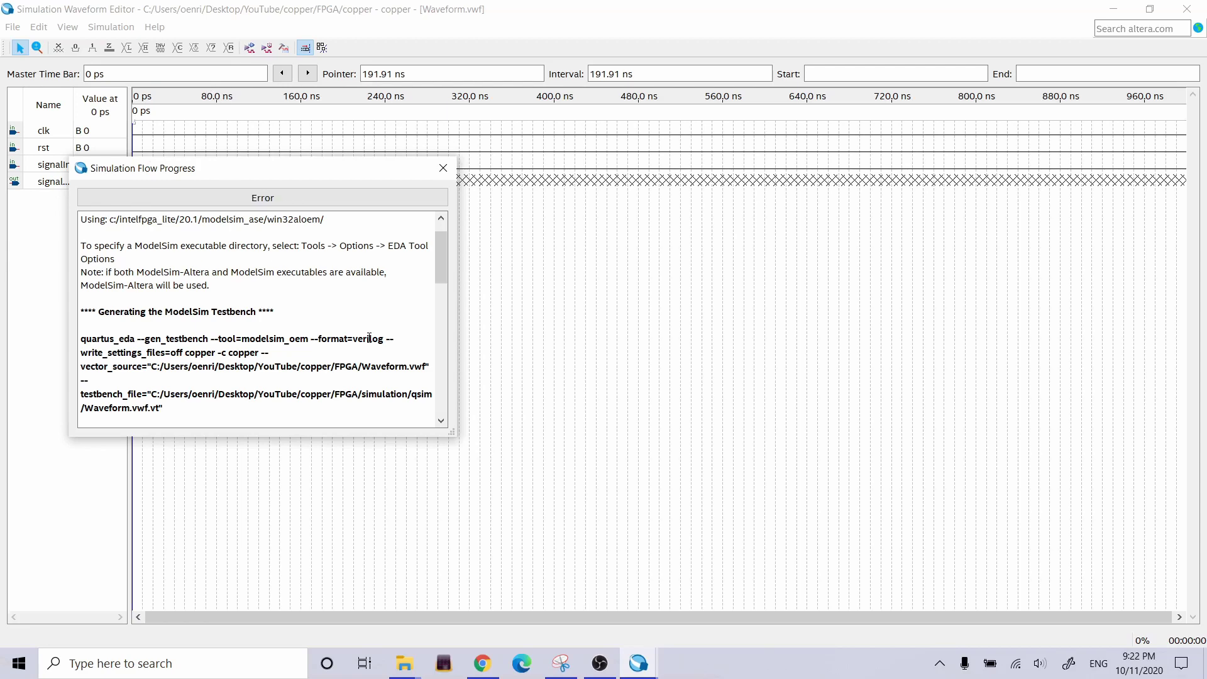
{"action": "left_click_drag", "start_coordinate": [439, 267], "coordinate": [441, 395]}
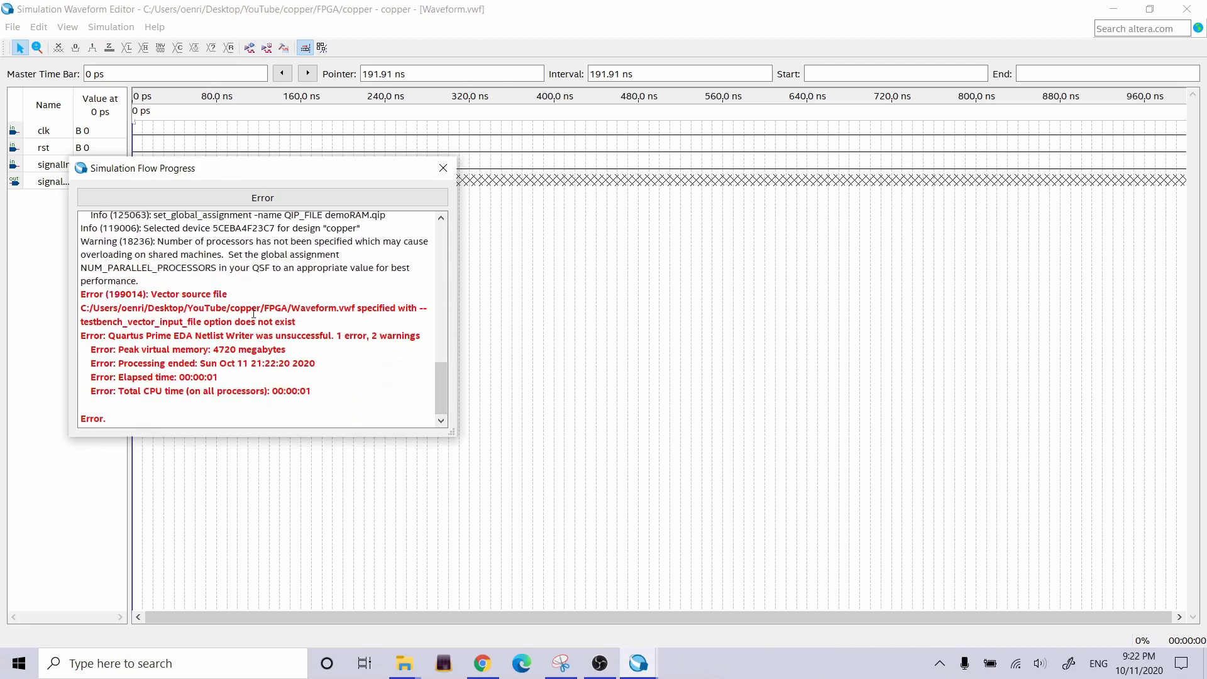
{"action": "left_click_drag", "start_coordinate": [207, 305], "coordinate": [311, 321]}
{"action": "left_click", "coordinate": [310, 321]}
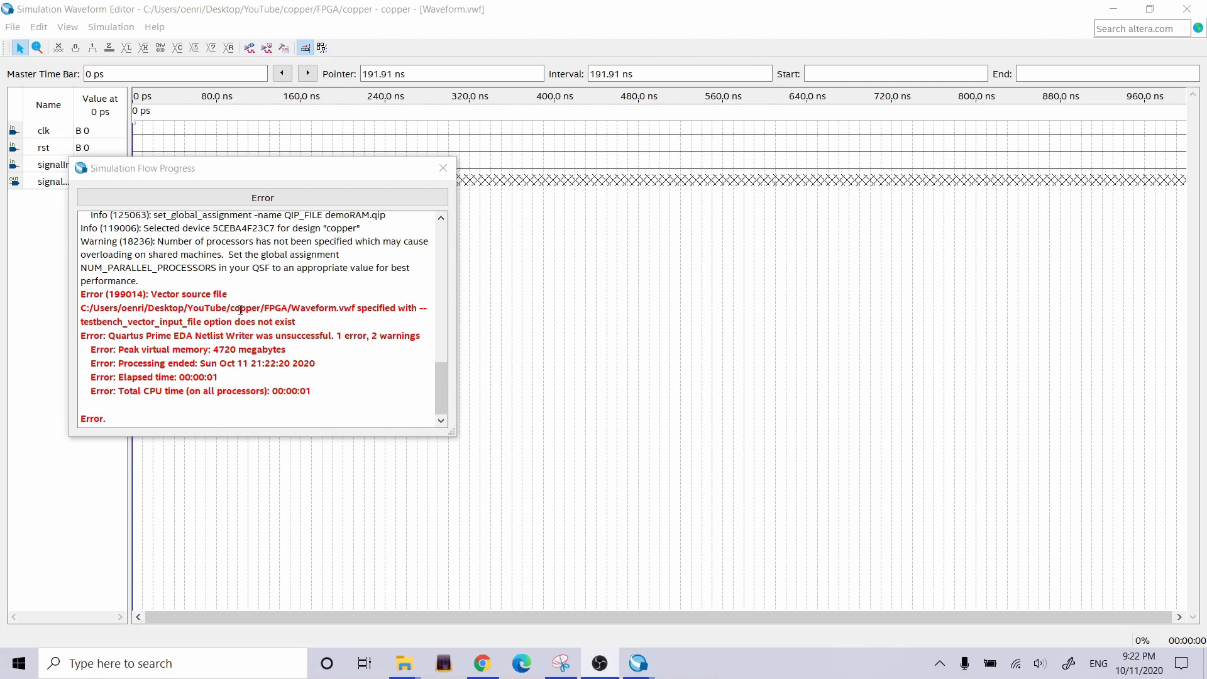
{"action": "left_click", "coordinate": [443, 168]}
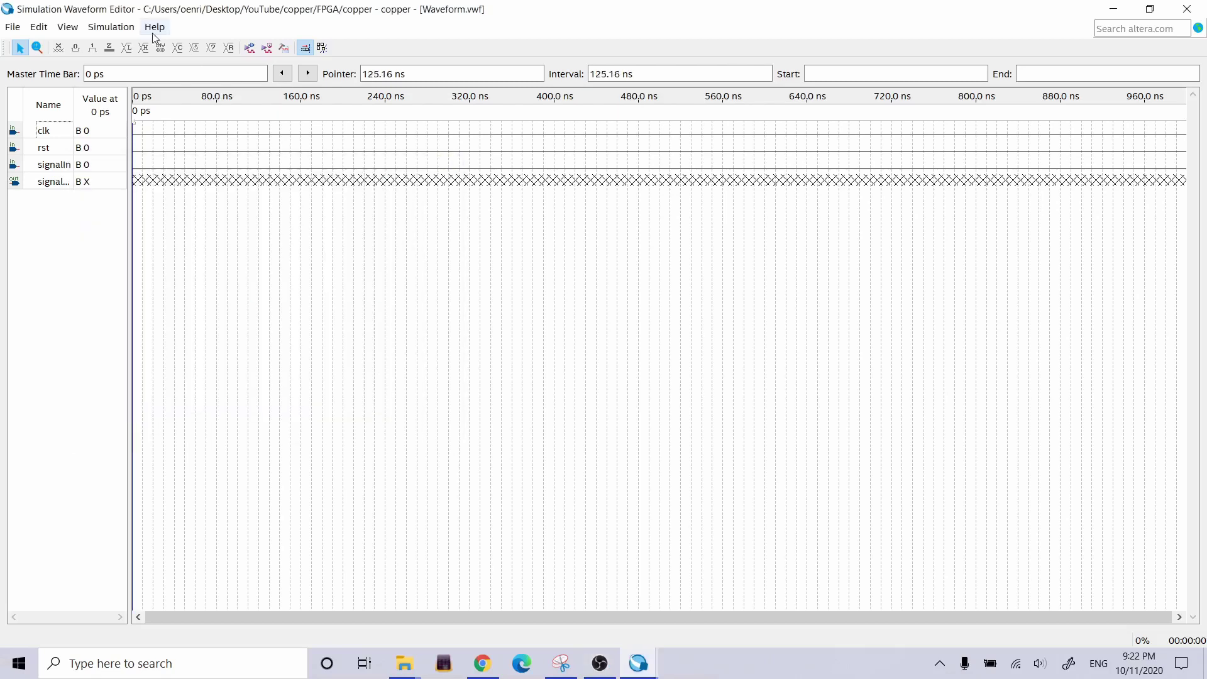
Restore the default simulation settings for Waveform.vwf and save the options.
{"action": "left_click", "coordinate": [110, 26]}
{"action": "left_click", "coordinate": [144, 43]}
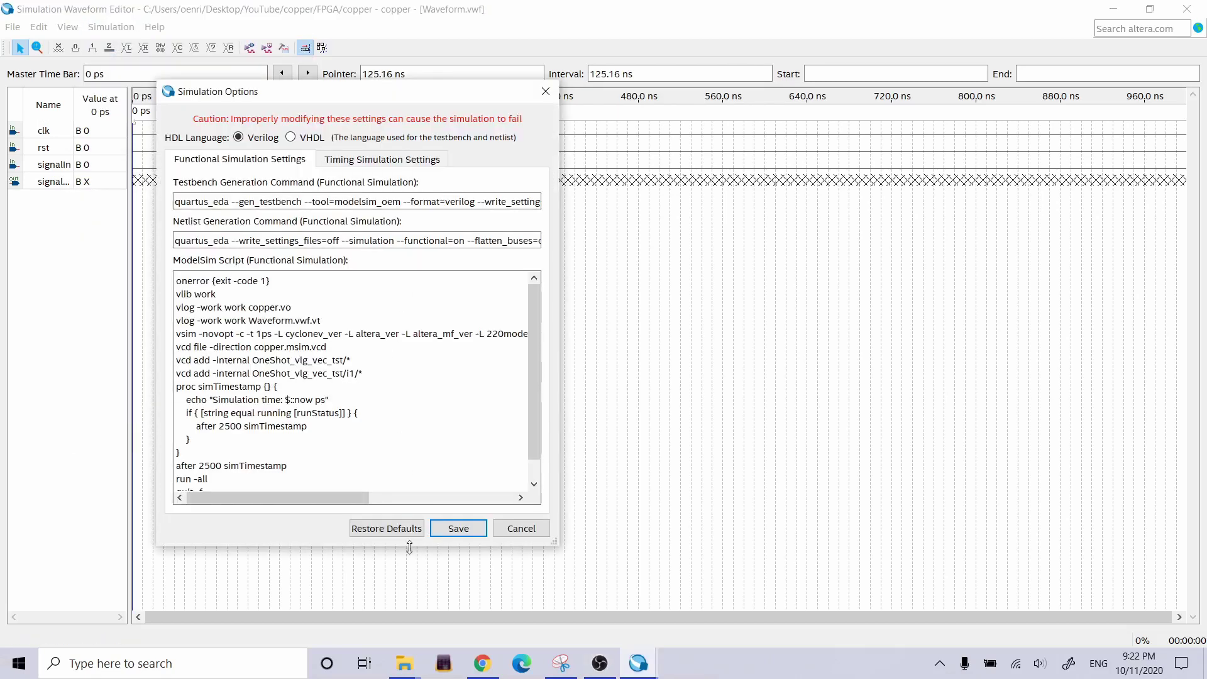
{"action": "left_click", "coordinate": [407, 533]}
{"action": "left_click", "coordinate": [458, 528]}
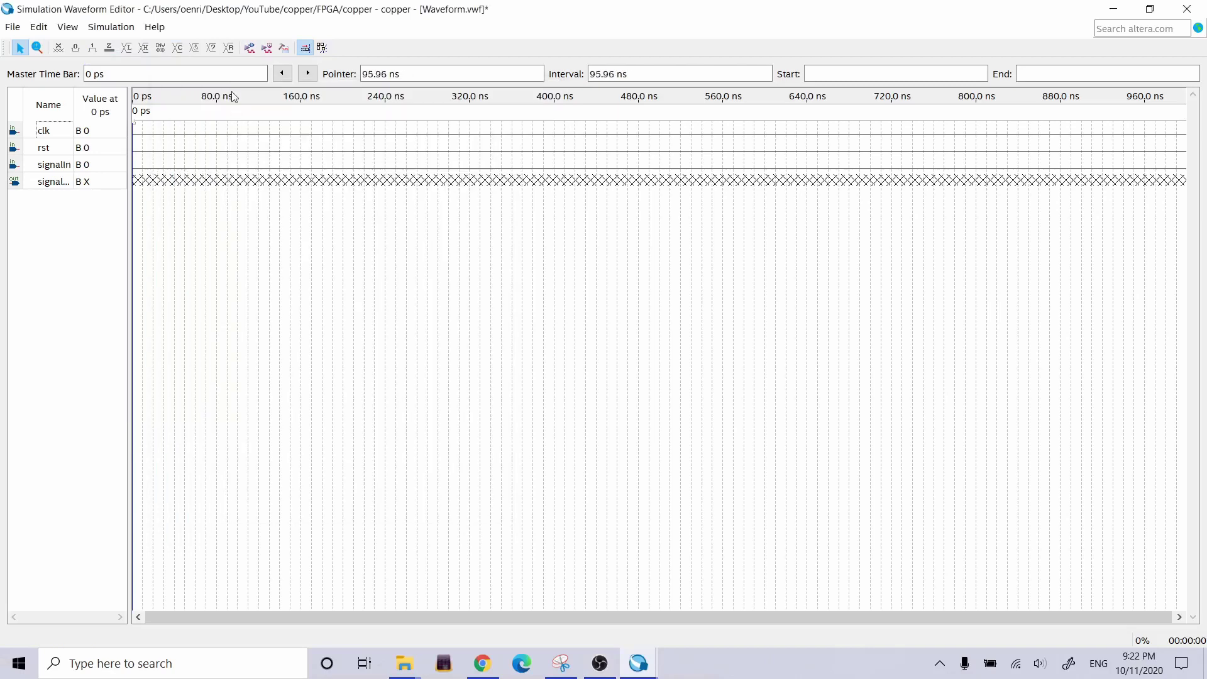
Rerun the functional simulation with the waveform changes saved, and examine the testbench file error at the end of the log.
{"action": "left_click", "coordinate": [254, 48]}
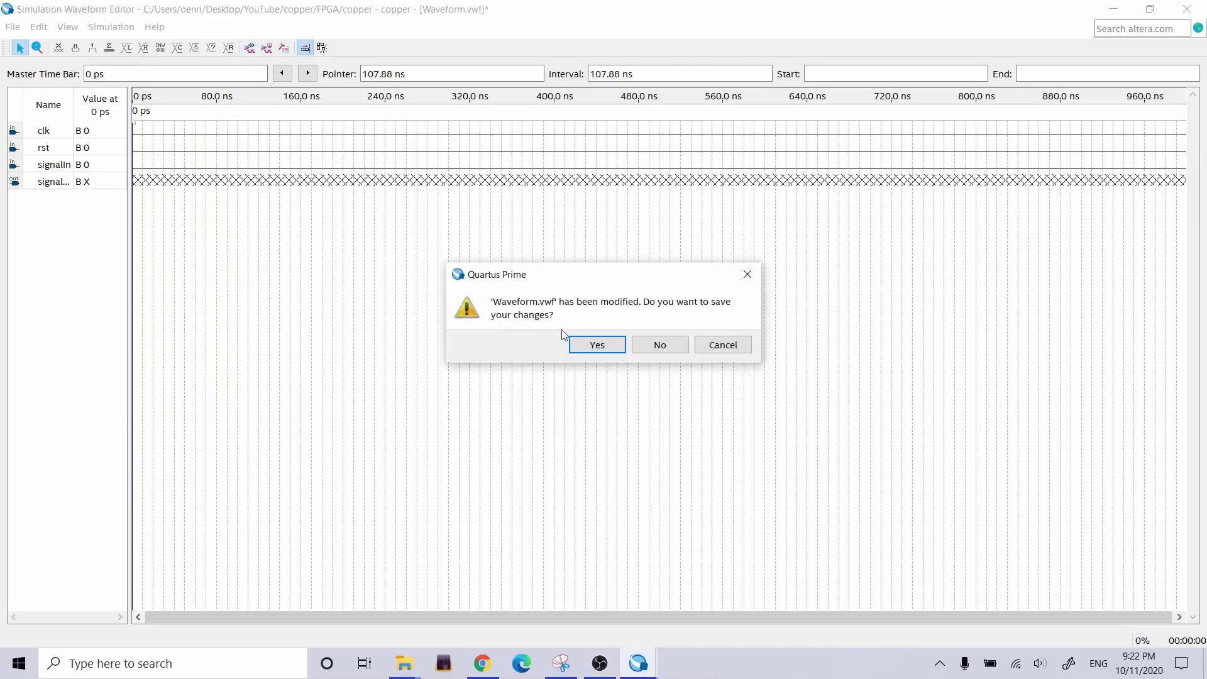
{"action": "left_click", "coordinate": [584, 343]}
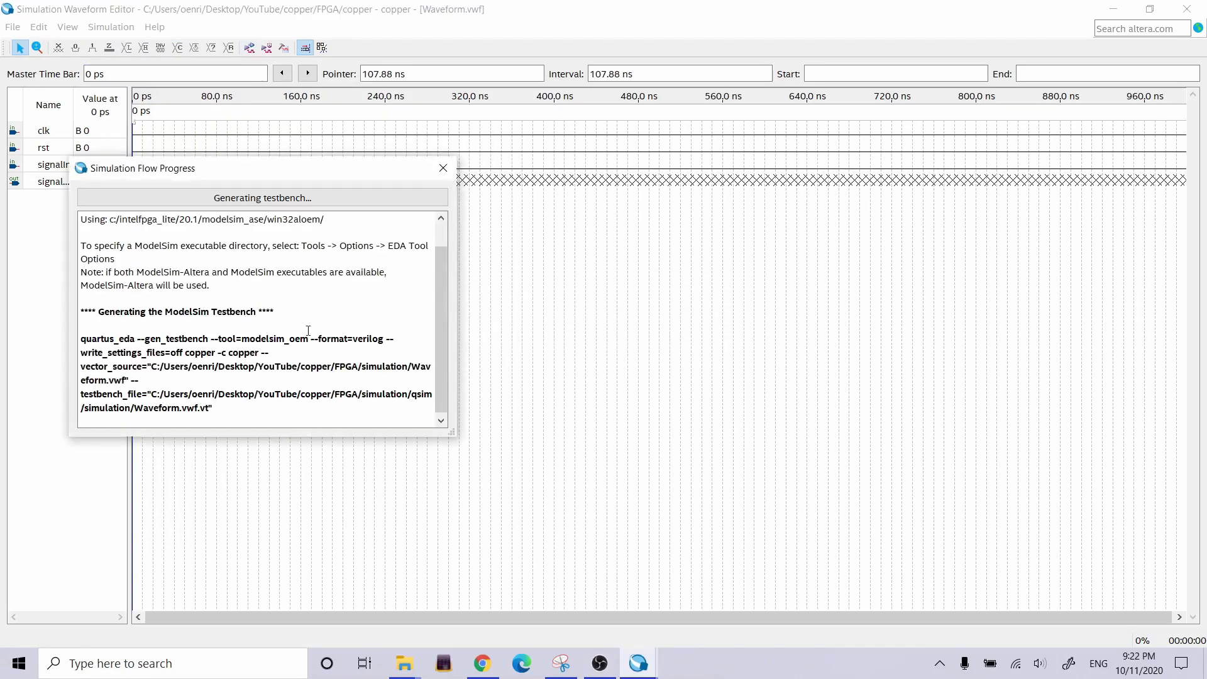
{"action": "left_click_drag", "start_coordinate": [441, 257], "coordinate": [440, 390]}
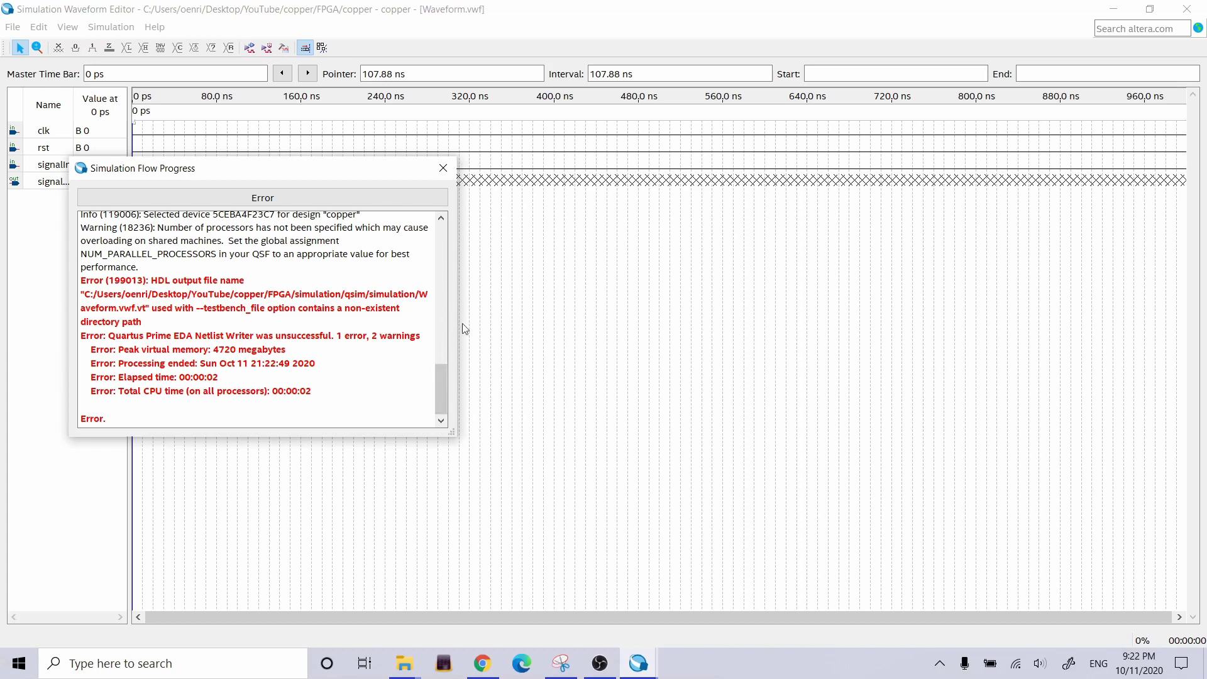
Capture the simulation error log with Snipping Tool, place the snip beside the log, and dismiss the log.
{"action": "left_click", "coordinate": [562, 663]}
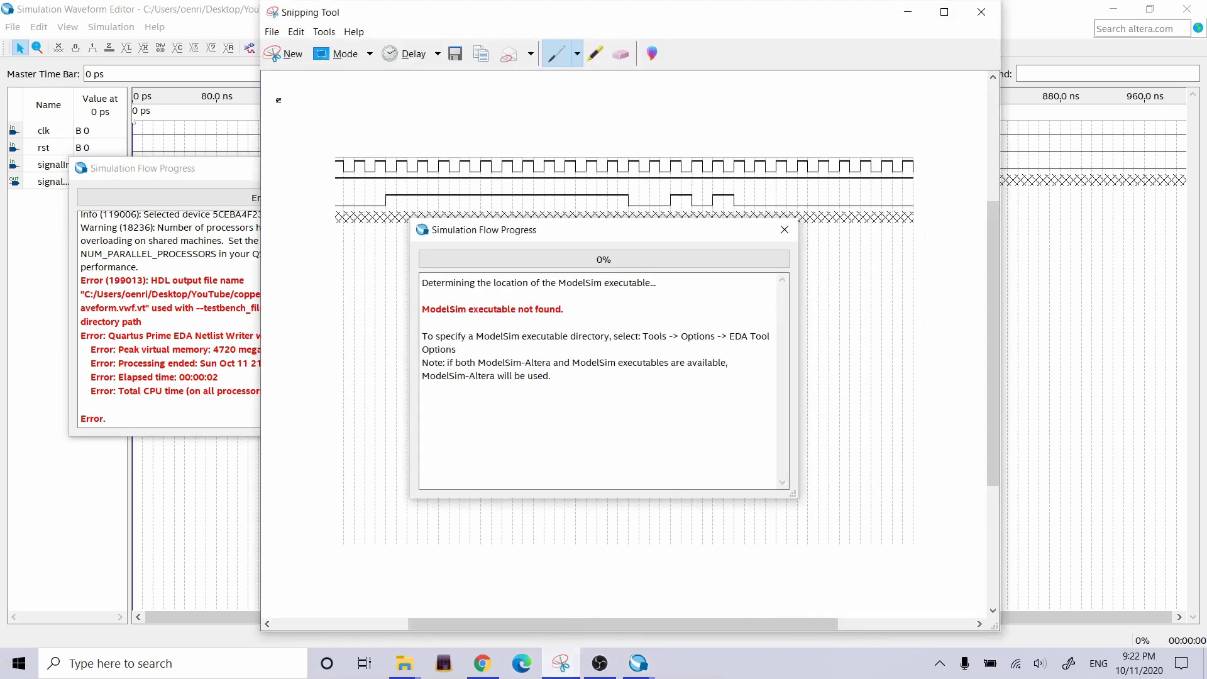
{"action": "left_click", "coordinate": [298, 56]}
{"action": "left_click_drag", "start_coordinate": [52, 132], "coordinate": [495, 444]}
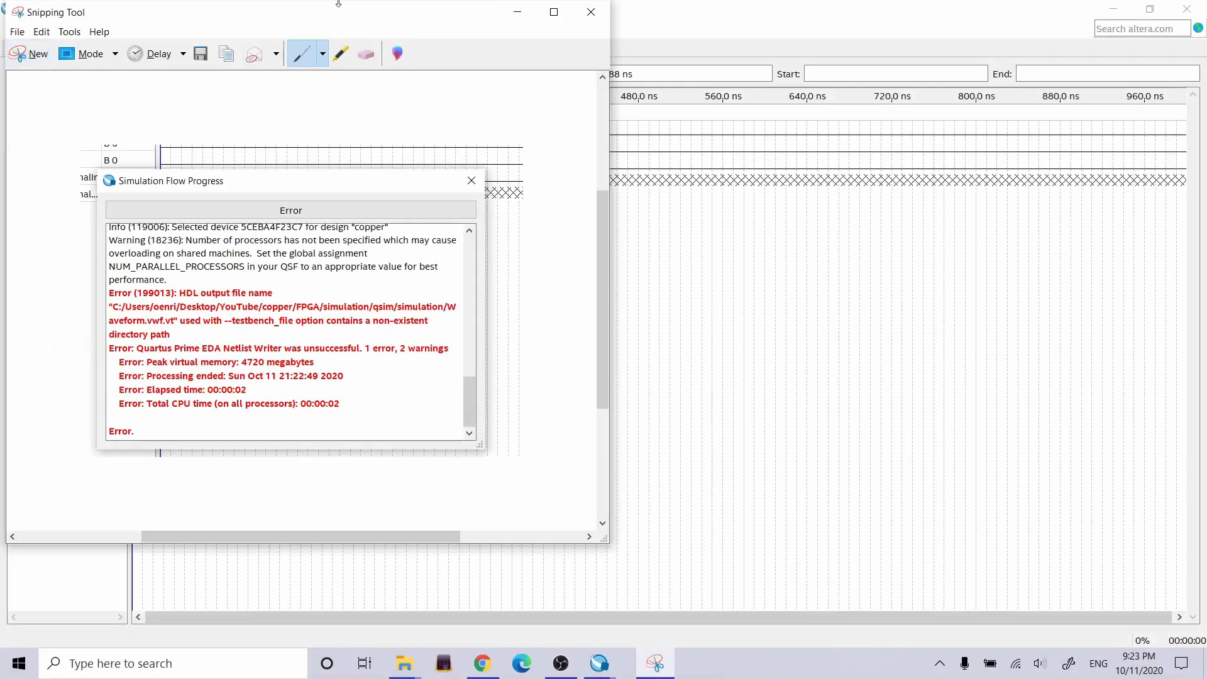
{"action": "left_click_drag", "start_coordinate": [338, 3], "coordinate": [835, 28]}
{"action": "left_click", "coordinate": [455, 194]}
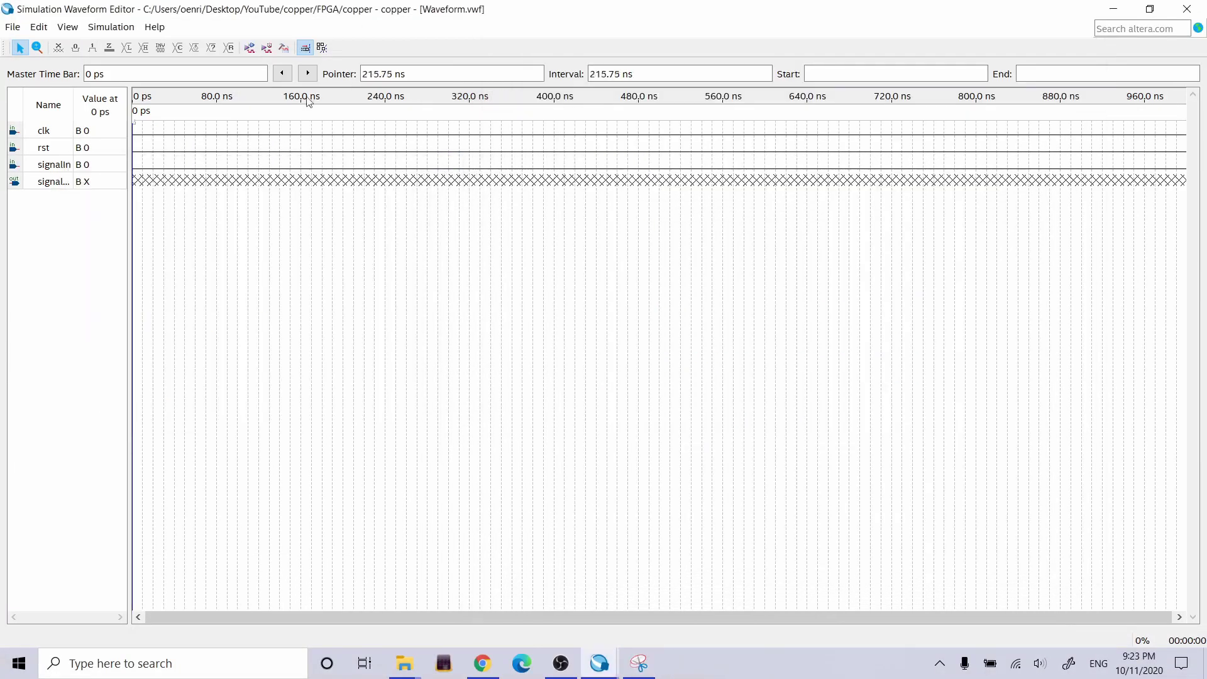
Remove the extra simulation folder after qsim from the testbench file path in the functional Testbench Generation Command, and save the options.
{"action": "left_click", "coordinate": [111, 26]}
{"action": "left_click", "coordinate": [145, 46]}
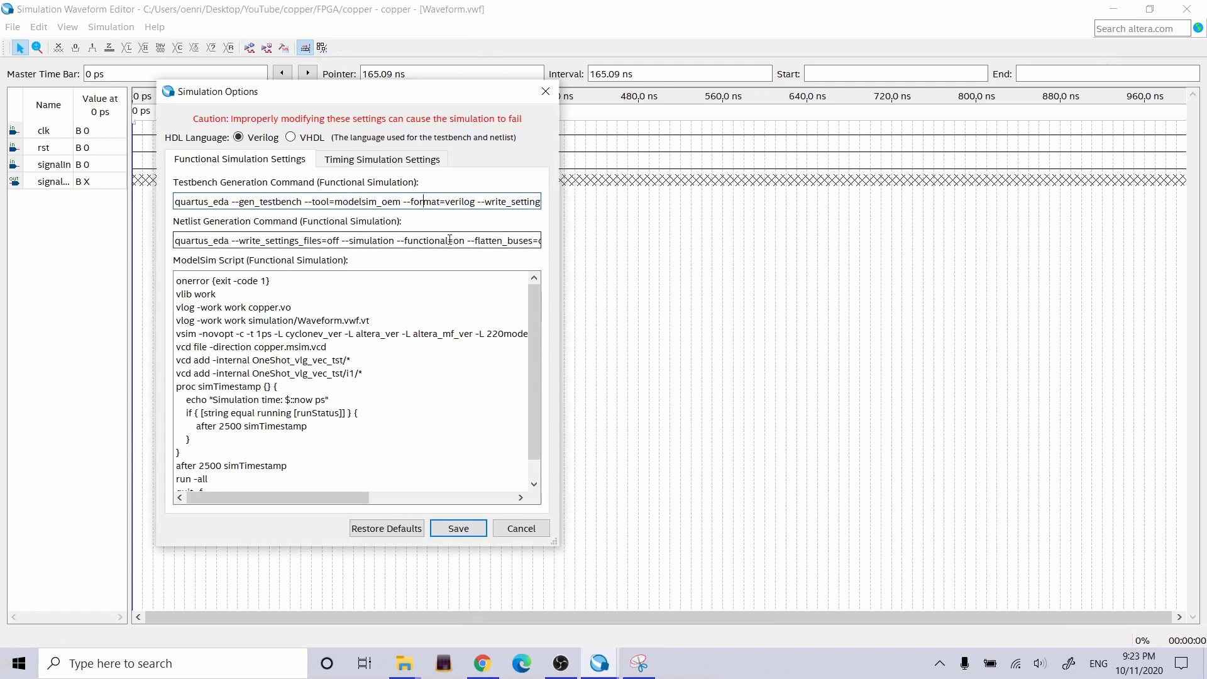
{"action": "key", "text": "Right"}
{"action": "key", "text": "Right"}
{"action": "key", "text": "Right"}
{"action": "key", "text": "Right"}
{"action": "key", "text": "Right"}
{"action": "key", "text": "Right"}
{"action": "key", "text": "Right"}
{"action": "key", "text": "Right"}
{"action": "key", "text": "Right"}
{"action": "key", "text": "Right"}
{"action": "key", "text": "Right"}
{"action": "key", "text": "Right"}
{"action": "key", "text": "Right"}
{"action": "key", "text": "Right"}
{"action": "key", "text": "Right"}
{"action": "key", "text": "Right"}
{"action": "key", "text": "Right"}
{"action": "key", "text": "Right"}
{"action": "key", "text": "Right"}
{"action": "key", "text": "Right"}
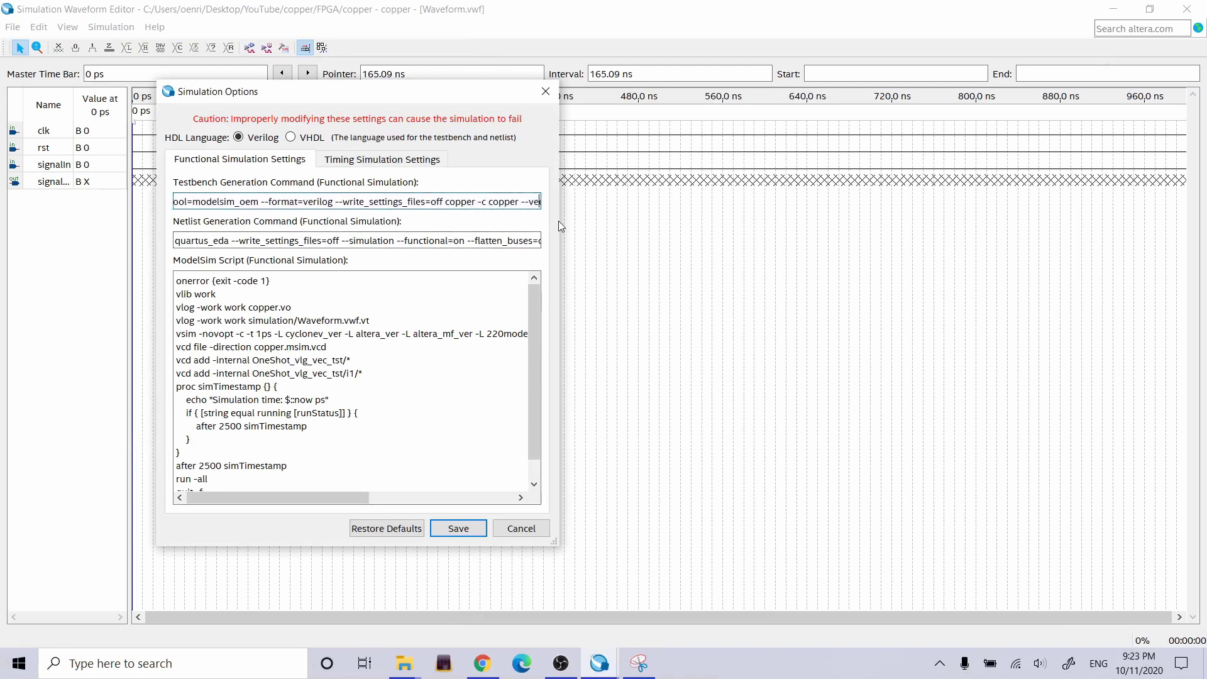
{"action": "key", "text": "Right"}
{"action": "key", "text": "Right"}
{"action": "key", "text": "Right"}
{"action": "key", "text": "Right"}
{"action": "key", "text": "Right"}
{"action": "key", "text": "Right"}
{"action": "key", "text": "Right"}
{"action": "key", "text": "Right"}
{"action": "key", "text": "Right"}
{"action": "key", "text": "Right"}
{"action": "key", "text": "Right"}
{"action": "key", "text": "Right"}
{"action": "key", "text": "Right"}
{"action": "key", "text": "Right"}
{"action": "key", "text": "Right"}
{"action": "key", "text": "Right"}
{"action": "key", "text": "Right"}
{"action": "key", "text": "Right"}
{"action": "key", "text": "Right"}
{"action": "key", "text": "Right"}
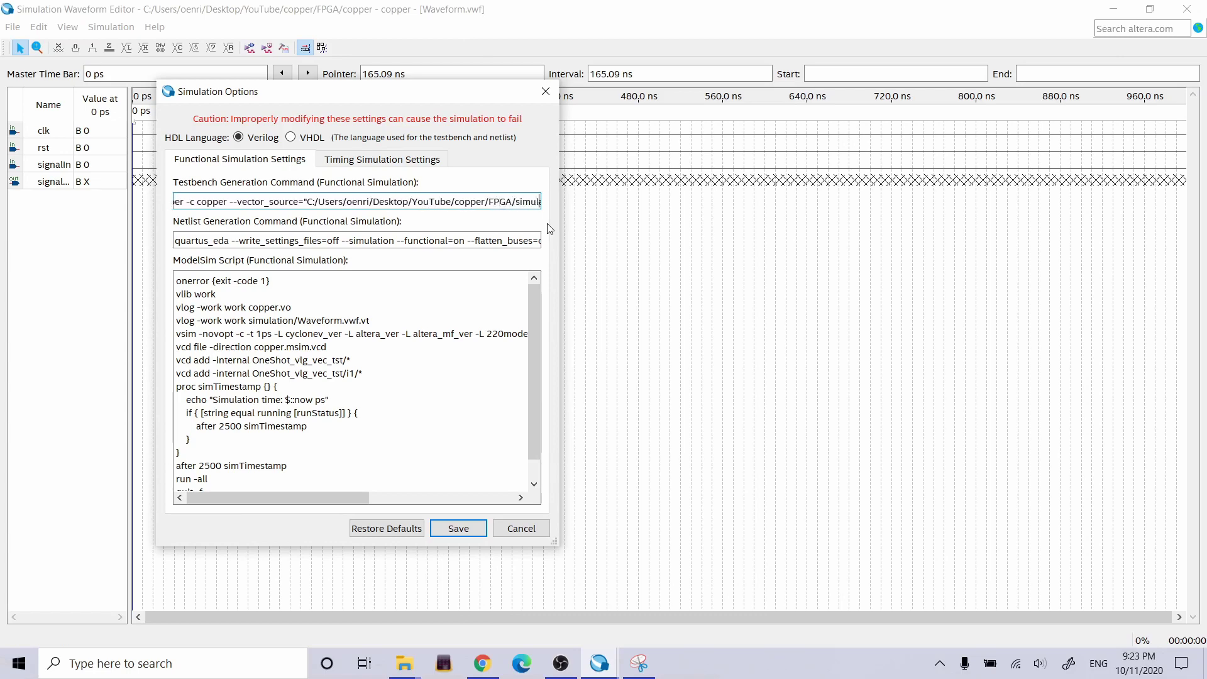
{"action": "key", "text": "Right"}
{"action": "key", "text": "Right"}
{"action": "key", "text": "Right"}
{"action": "key", "text": "Right"}
{"action": "key", "text": "Right"}
{"action": "key", "text": "Right"}
{"action": "key", "text": "Right"}
{"action": "key", "text": "Right"}
{"action": "key", "text": "Right"}
{"action": "key", "text": "Right"}
{"action": "key", "text": "Right"}
{"action": "key", "text": "Right"}
{"action": "key", "text": "Right"}
{"action": "key", "text": "Right"}
{"action": "key", "text": "Right"}
{"action": "key", "text": "Right"}
{"action": "key", "text": "Right"}
{"action": "key", "text": "Right"}
{"action": "key", "text": "Right"}
{"action": "key", "text": "Right"}
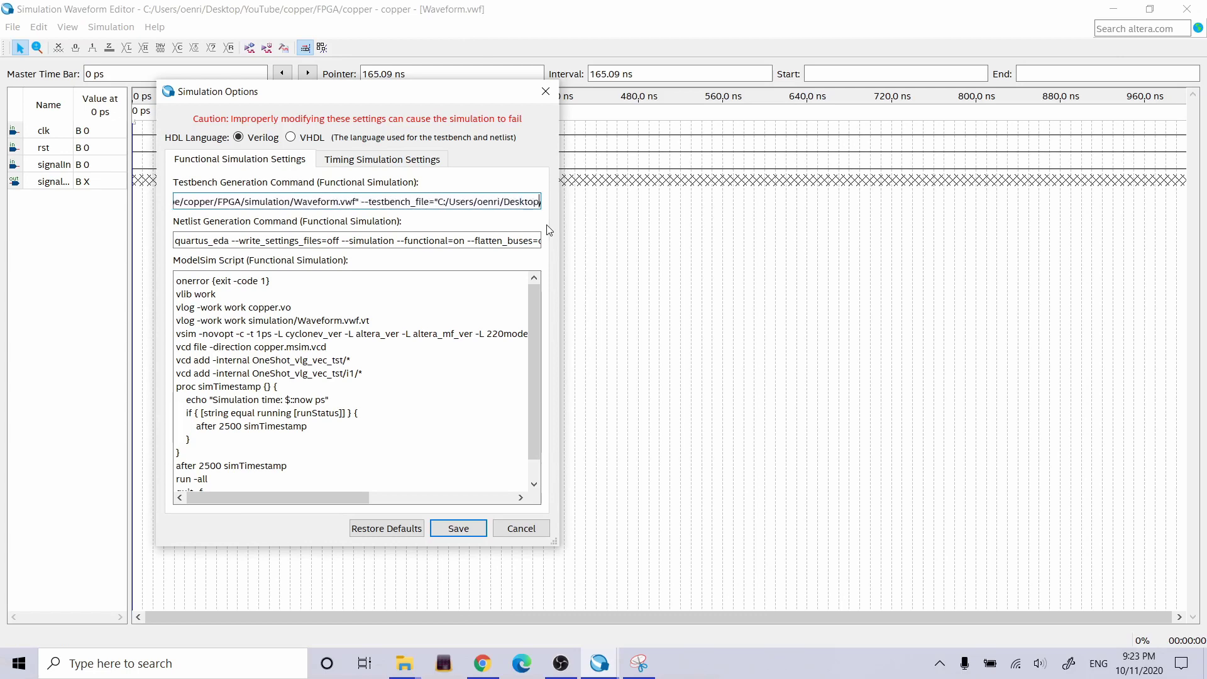
{"action": "key", "text": "Right"}
{"action": "key", "text": "Right"}
{"action": "key", "text": "Right"}
{"action": "key", "text": "Right"}
{"action": "key", "text": "Right"}
{"action": "key", "text": "Right"}
{"action": "key", "text": "Right"}
{"action": "key", "text": "Right"}
{"action": "key", "text": "Right"}
{"action": "key", "text": "Right"}
{"action": "key", "text": "Right"}
{"action": "key", "text": "Right"}
{"action": "key", "text": "Right"}
{"action": "key", "text": "Right"}
{"action": "key", "text": "Right"}
{"action": "key", "text": "Right"}
{"action": "key", "text": "Right"}
{"action": "key", "text": "Right"}
{"action": "key", "text": "Right"}
{"action": "key", "text": "Right"}
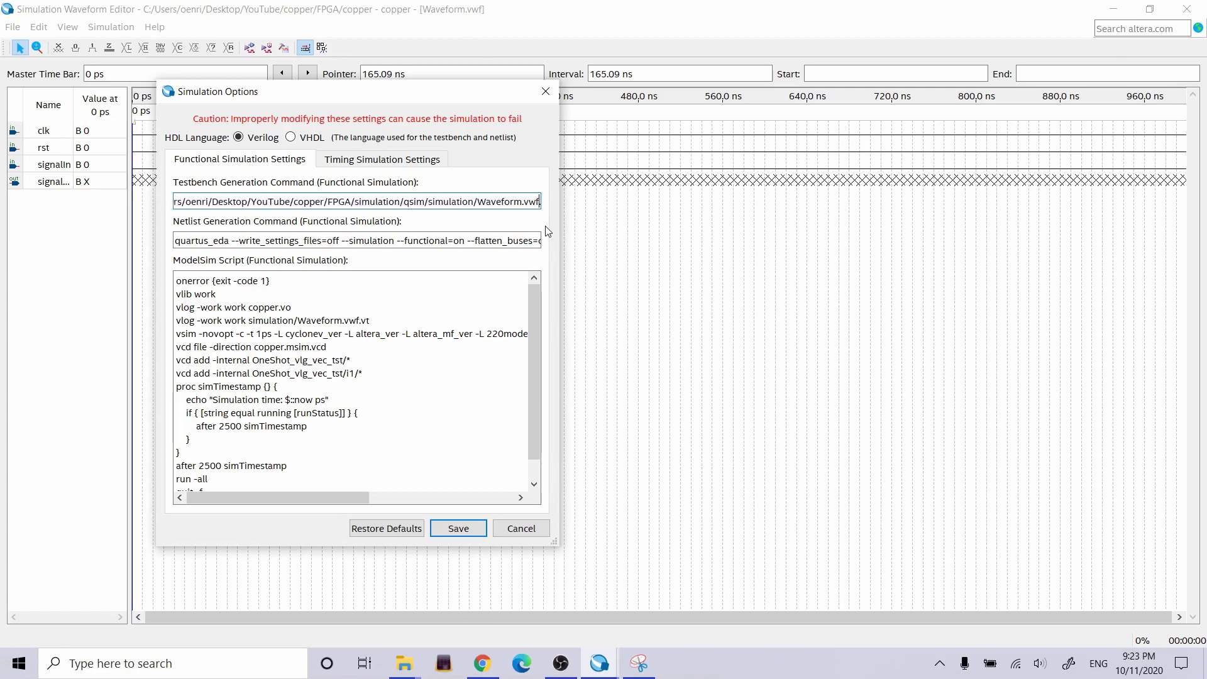
{"action": "mouse_move", "coordinate": [461, 201]}
{"action": "left_mouse_down"}
{"action": "mouse_move", "coordinate": [411, 203]}
{"action": "mouse_move", "coordinate": [440, 204]}
{"action": "left_mouse_up"}
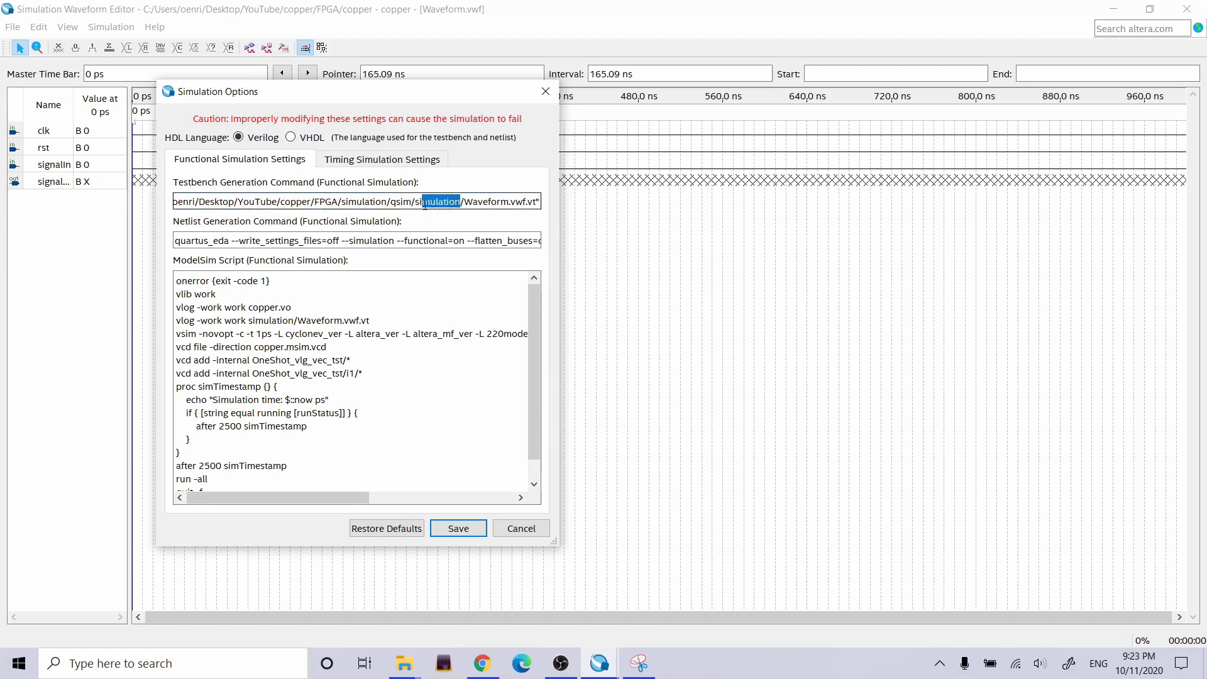
{"action": "key", "text": "BackSpace"}
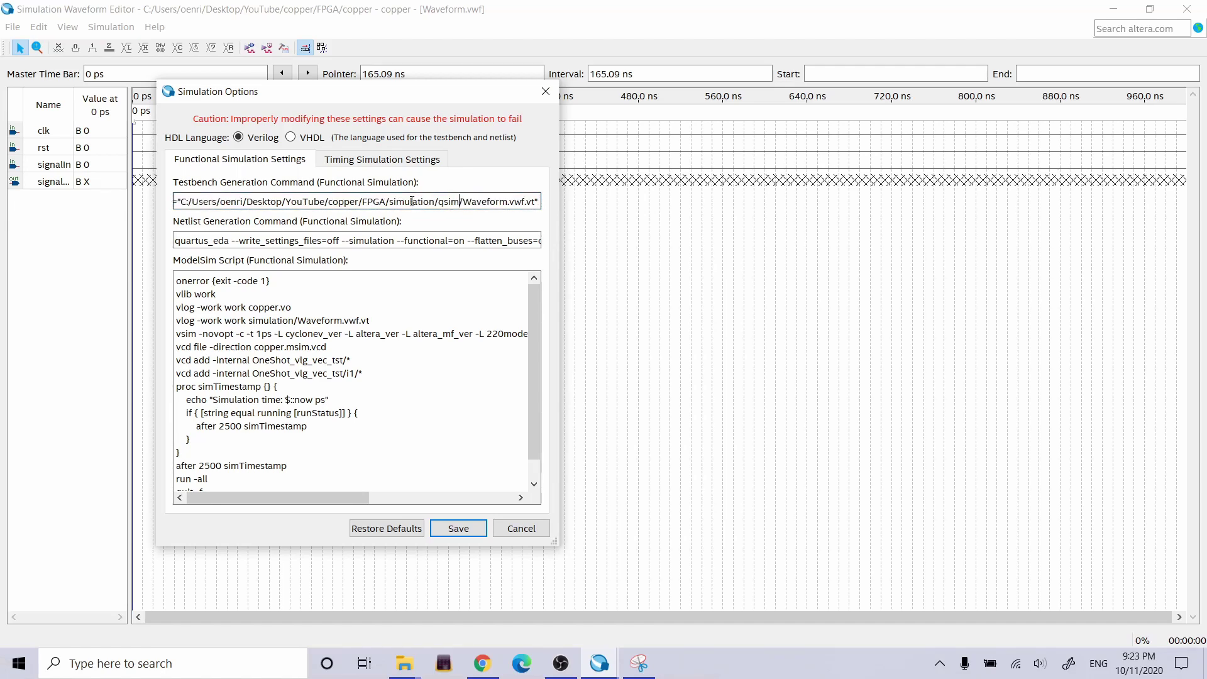
{"action": "left_click", "coordinate": [468, 534]}
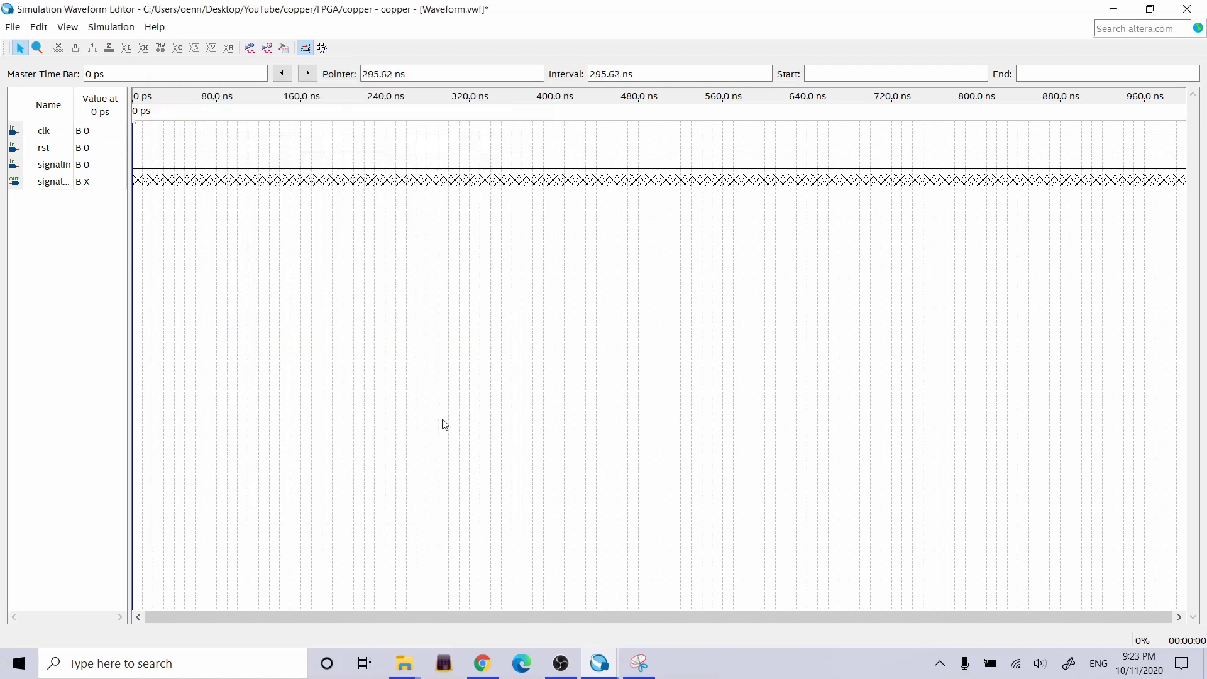
Save Waveform.vwf, rerun the functional simulation, and examine the error lines at the end of the log.
{"action": "left_click", "coordinate": [21, 33]}
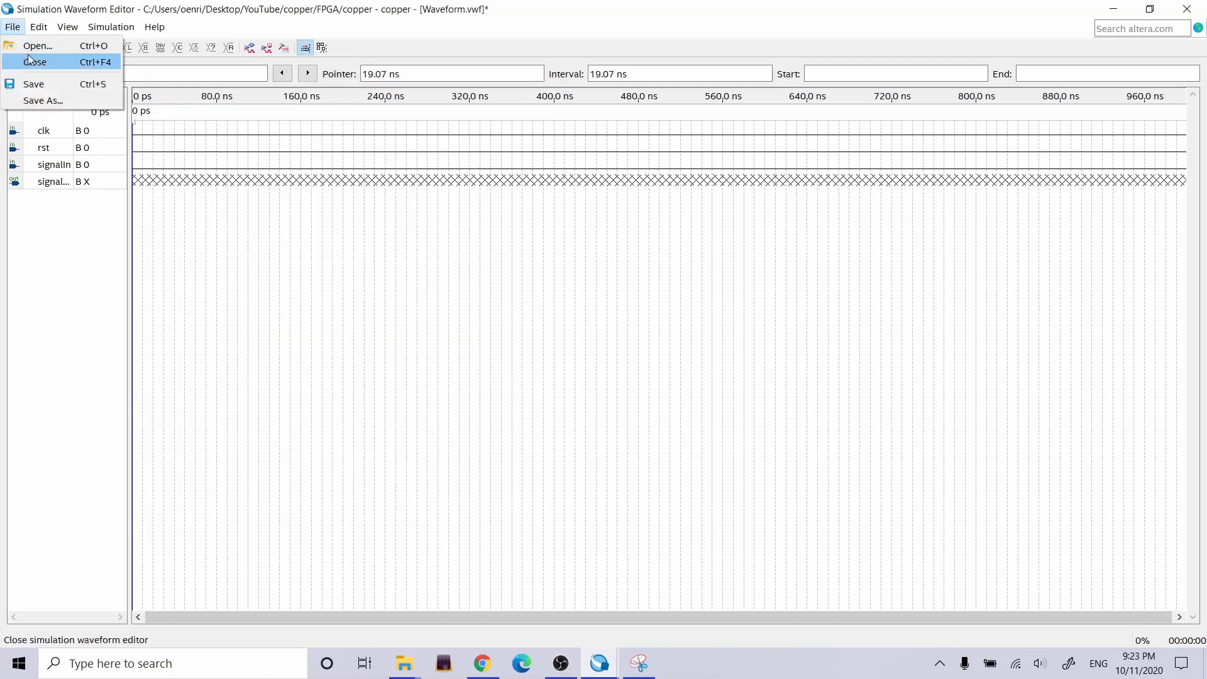
{"action": "left_click", "coordinate": [28, 83]}
{"action": "left_click", "coordinate": [267, 47]}
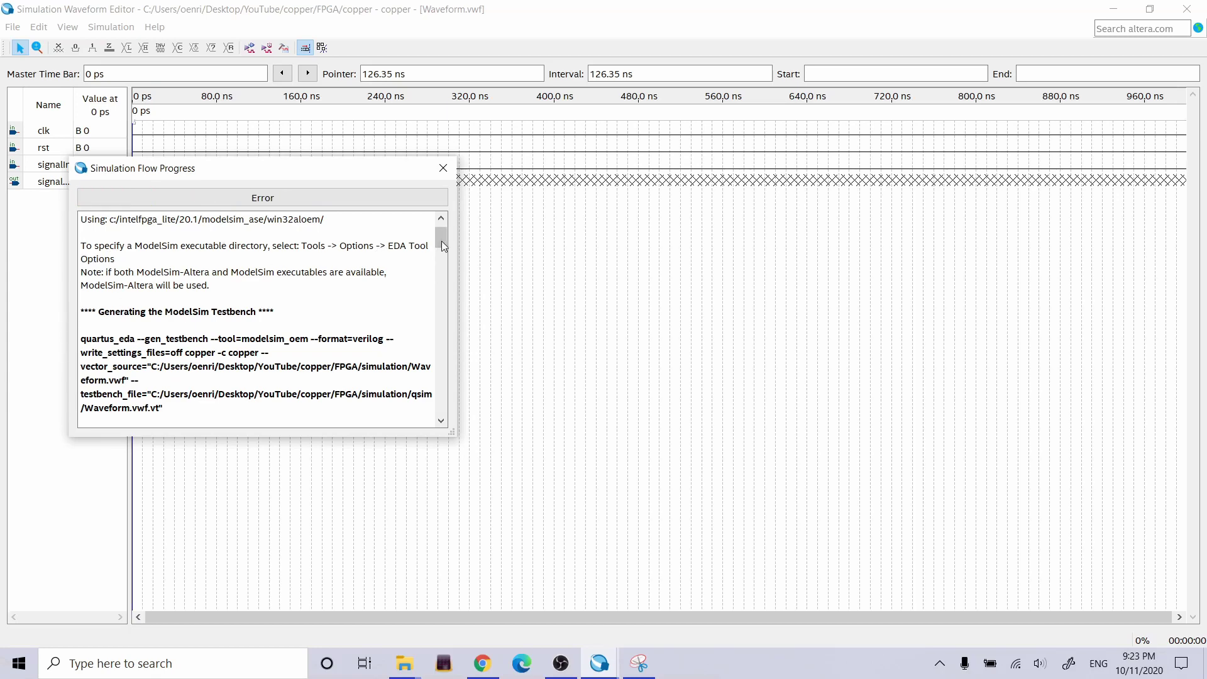
{"action": "left_click_drag", "start_coordinate": [441, 241], "coordinate": [454, 415]}
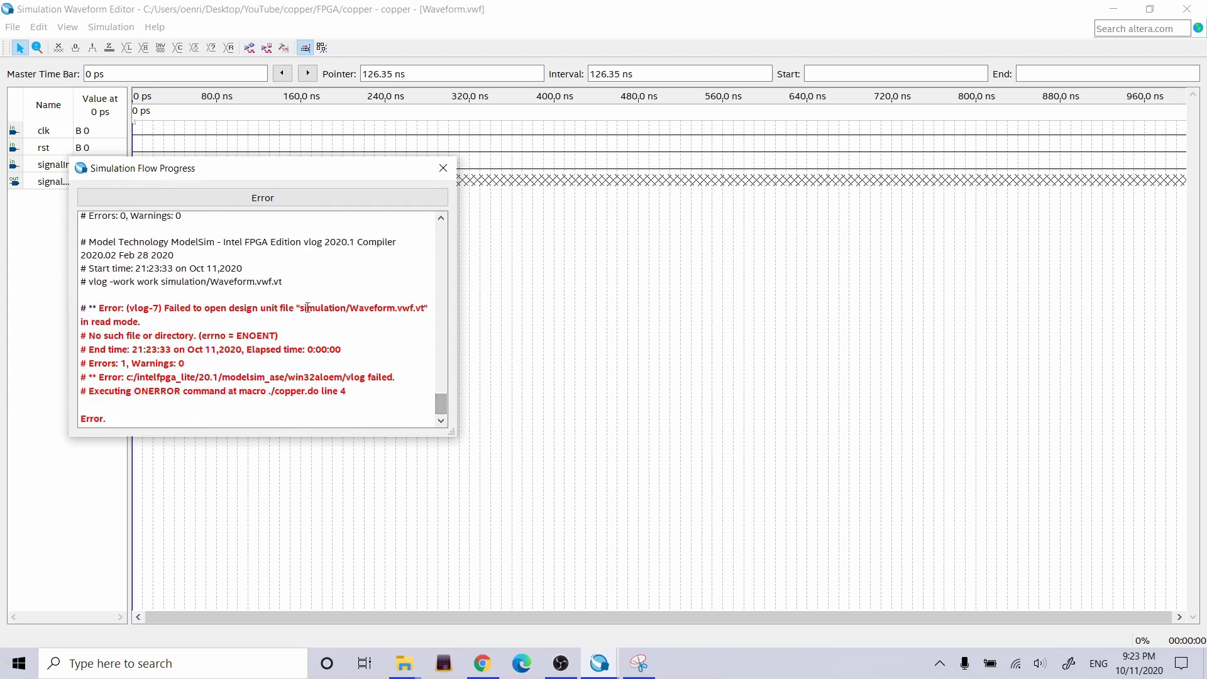
{"action": "left_click_drag", "start_coordinate": [107, 335], "coordinate": [279, 335]}
{"action": "left_click_drag", "start_coordinate": [305, 308], "coordinate": [404, 308]}
{"action": "left_click", "coordinate": [407, 310]}
Switch to File Explorer and check the simulation folder and its qsim subfolder for the testbench files.
{"action": "mouse_move", "coordinate": [404, 663]}
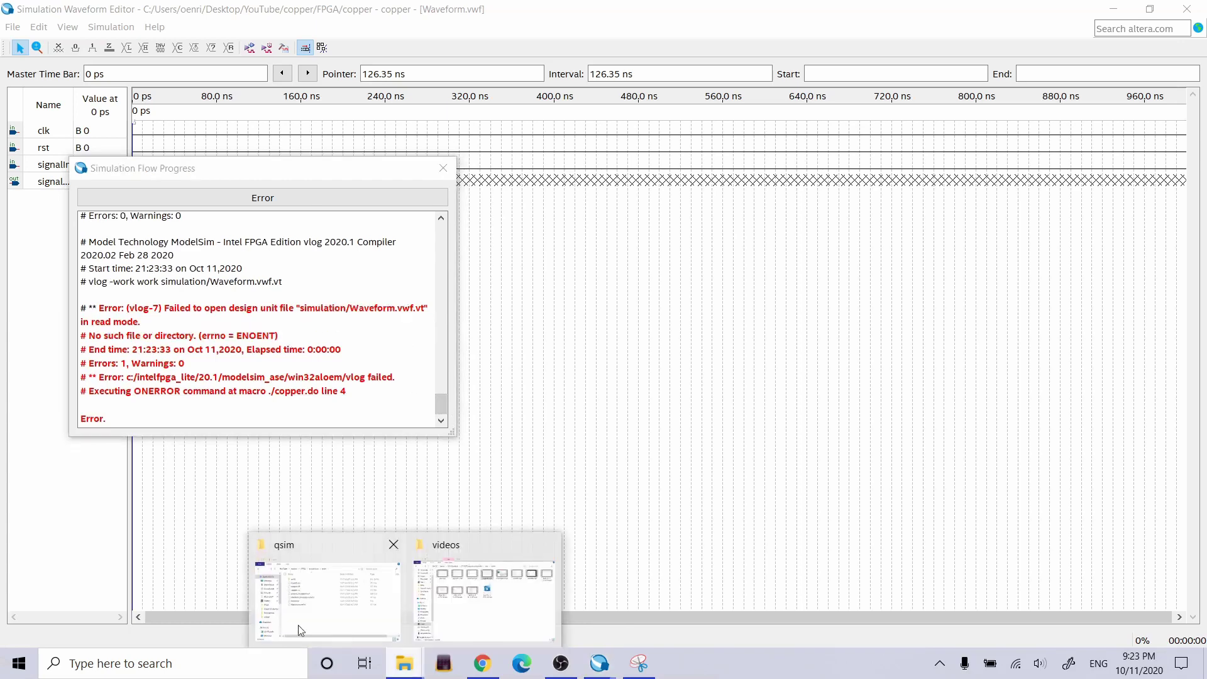
{"action": "left_click", "coordinate": [349, 585]}
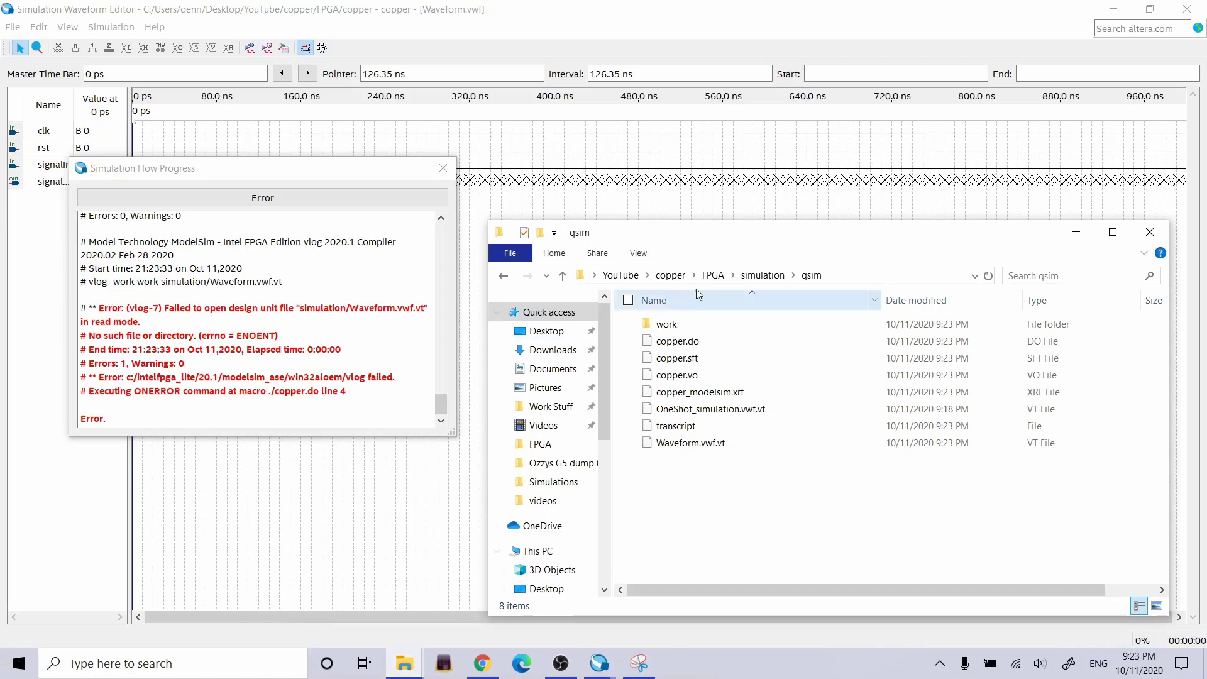
{"action": "left_click", "coordinate": [762, 274]}
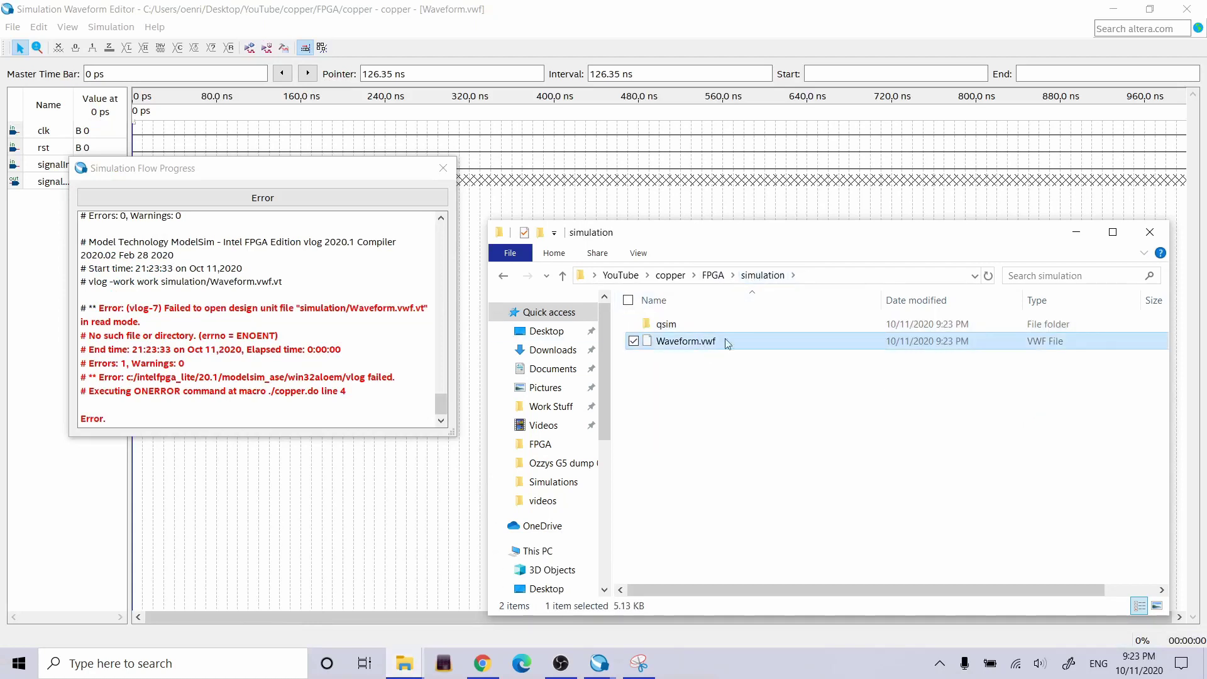
{"action": "double_click", "coordinate": [695, 324]}
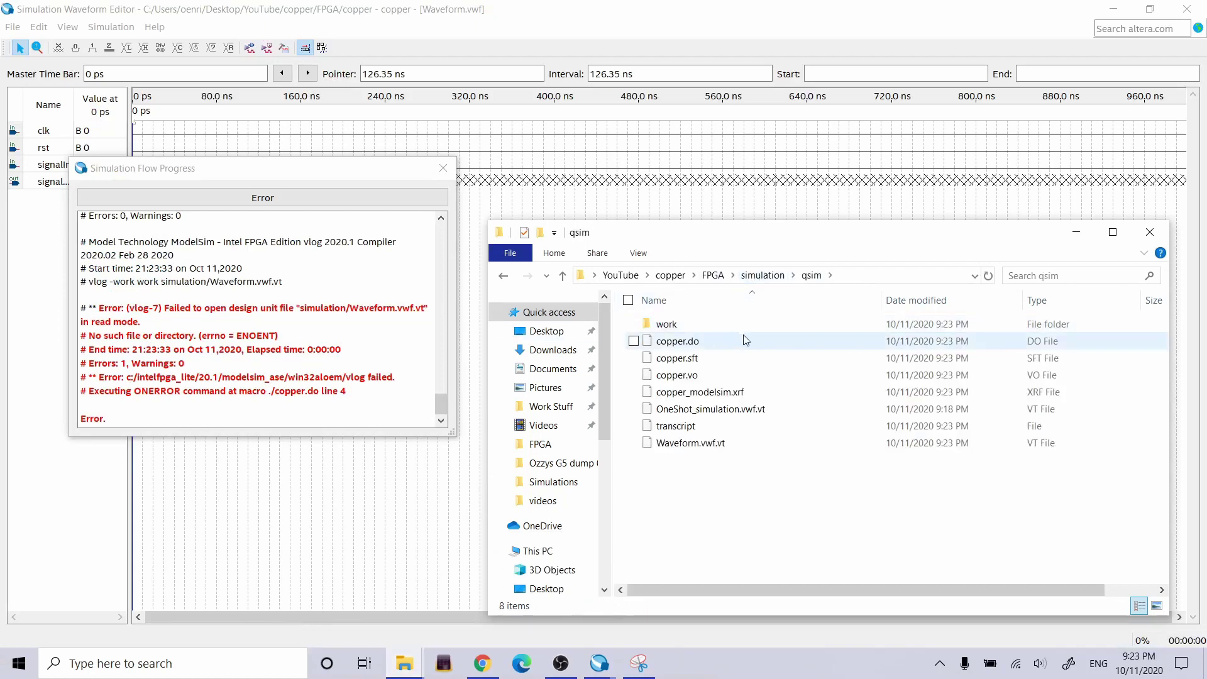
{"action": "left_click", "coordinate": [727, 409]}
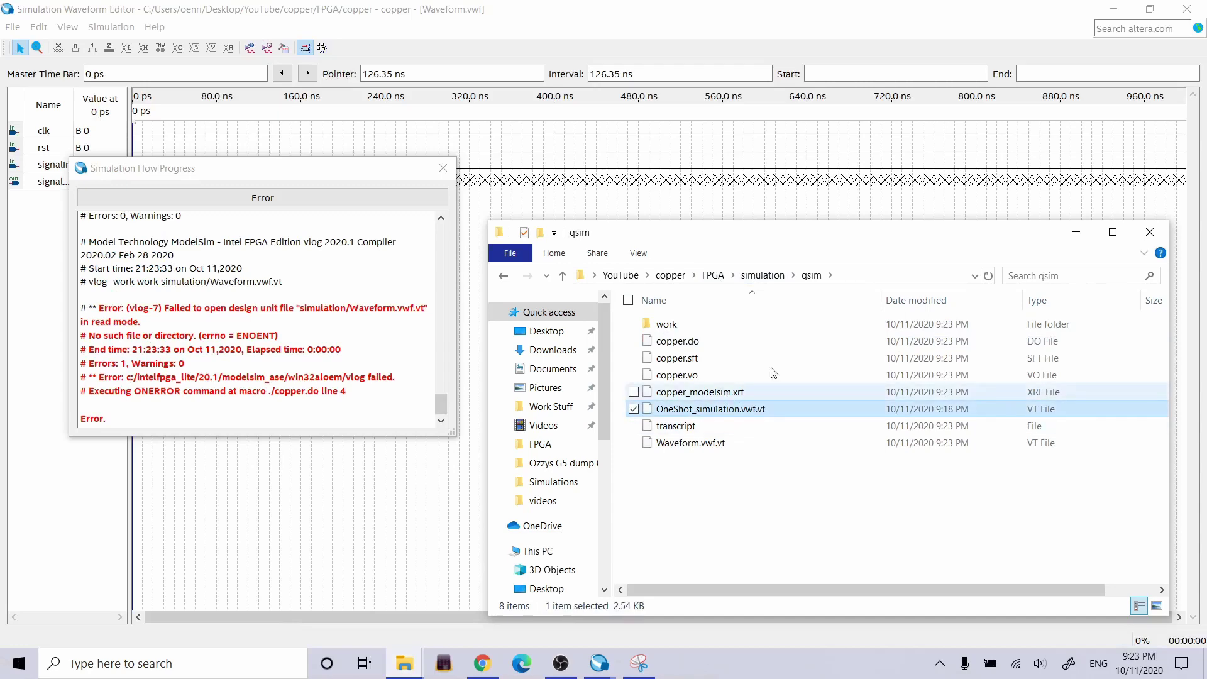
Return to the simulation log, reread the file path in the vlog error line, and close the log.
{"action": "left_click", "coordinate": [299, 310]}
{"action": "left_click_drag", "start_coordinate": [282, 306], "coordinate": [428, 305]}
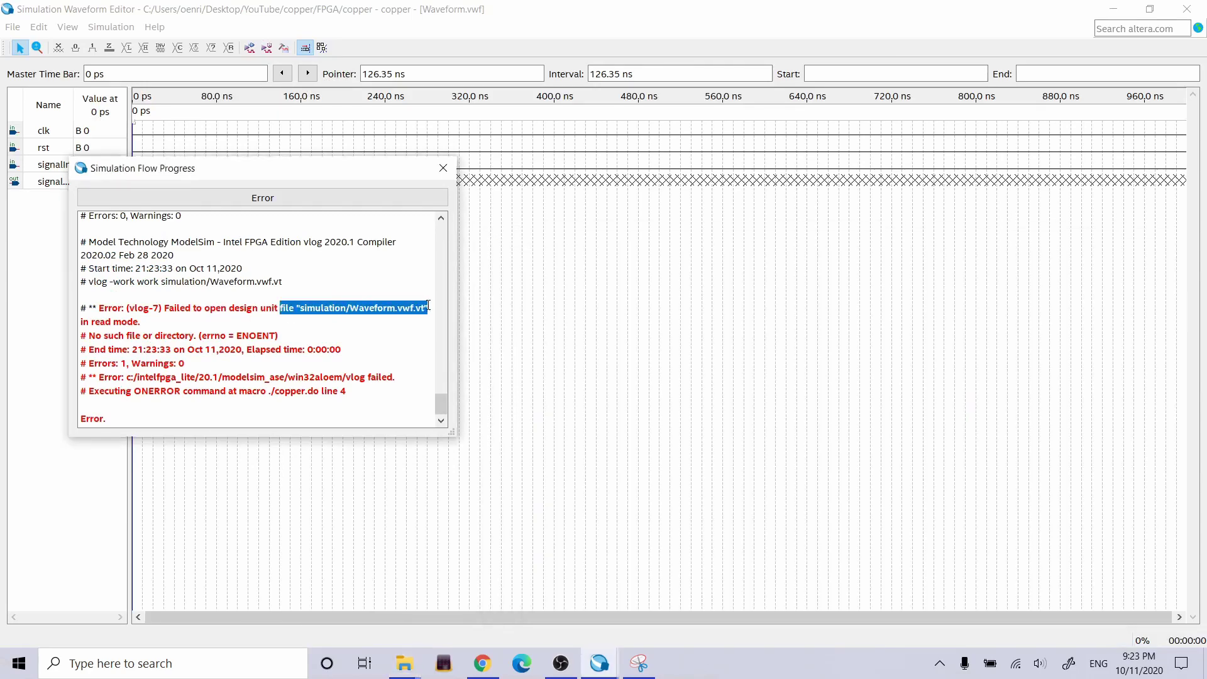
{"action": "left_click", "coordinate": [366, 309]}
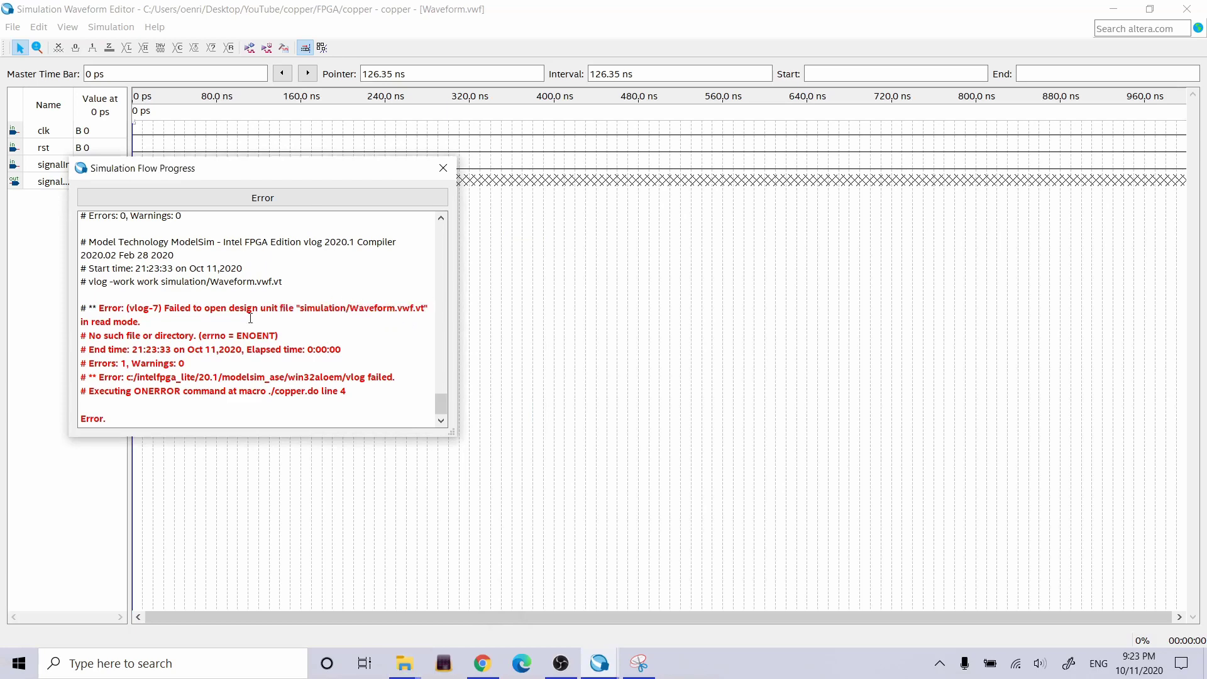
{"action": "left_click_drag", "start_coordinate": [151, 299], "coordinate": [393, 310]}
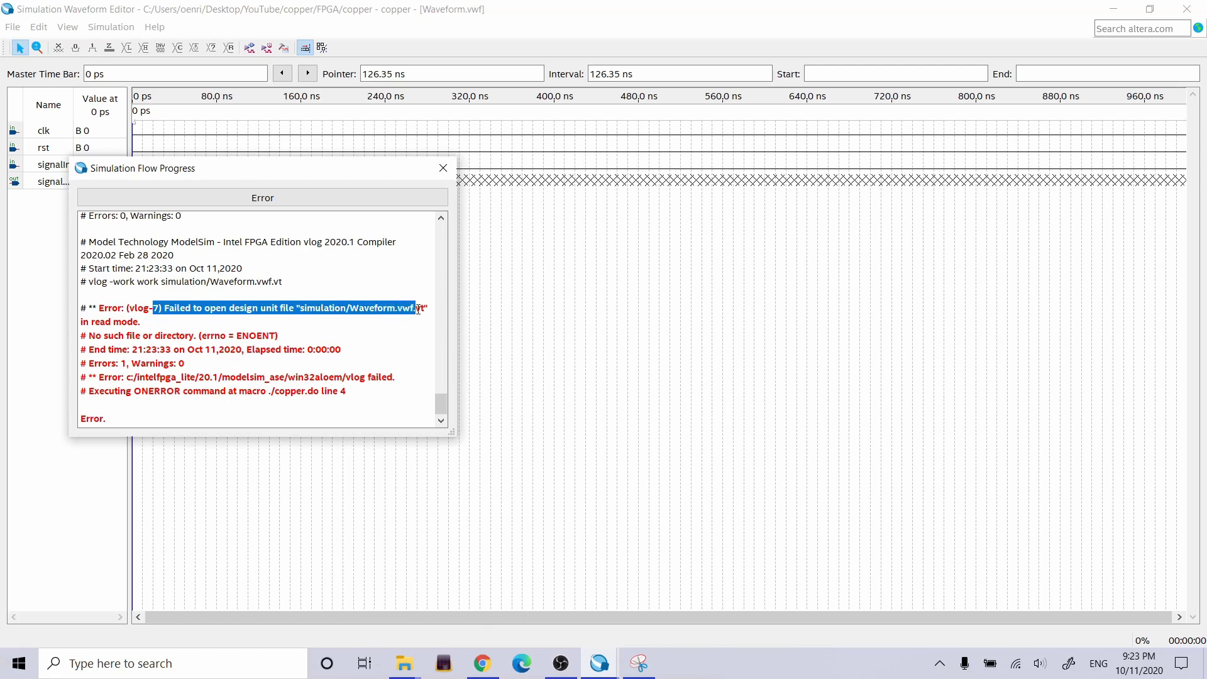
{"action": "left_click", "coordinate": [403, 340]}
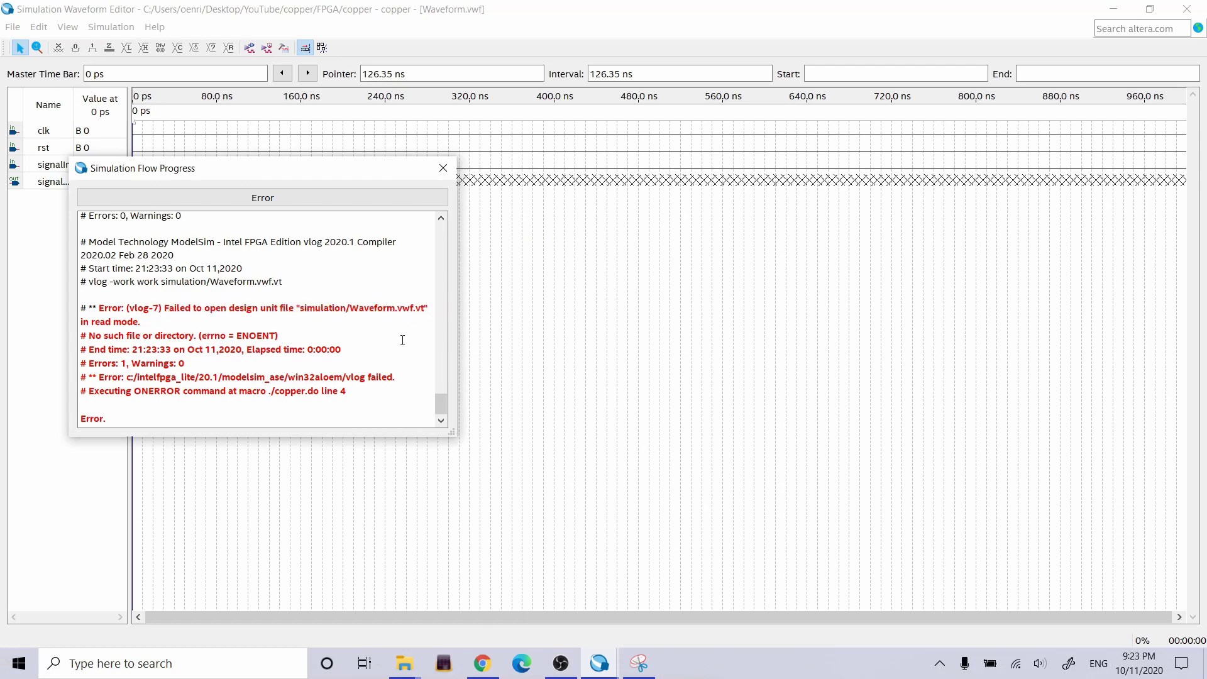
{"action": "left_click", "coordinate": [443, 168]}
Reopen the simulation options and read the functional Testbench Generation Command through to the end of its testbench file path.
{"action": "left_click", "coordinate": [111, 27]}
{"action": "left_click", "coordinate": [121, 43]}
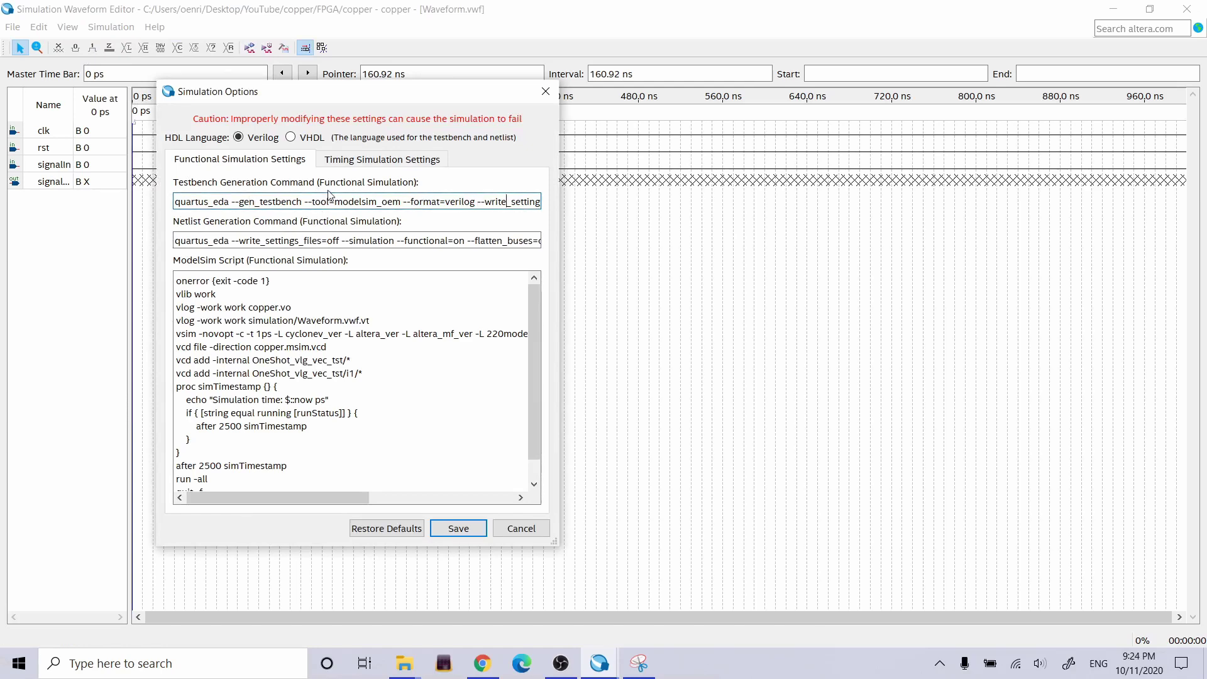
{"action": "key", "text": "Right"}
{"action": "key", "text": "Right"}
{"action": "key", "text": "Right"}
{"action": "key", "text": "Right"}
{"action": "key", "text": "Right"}
{"action": "key", "text": "Right"}
{"action": "key", "text": "Right"}
{"action": "key", "text": "Right"}
{"action": "key", "text": "Right"}
{"action": "key", "text": "Right"}
{"action": "key", "text": "Right"}
{"action": "key", "text": "Right"}
{"action": "key", "text": "Right"}
{"action": "key", "text": "Right"}
{"action": "key", "text": "Right"}
{"action": "key", "text": "Right"}
{"action": "key", "text": "Right"}
{"action": "key", "text": "Right"}
{"action": "key", "text": "Right"}
{"action": "key", "text": "Right"}
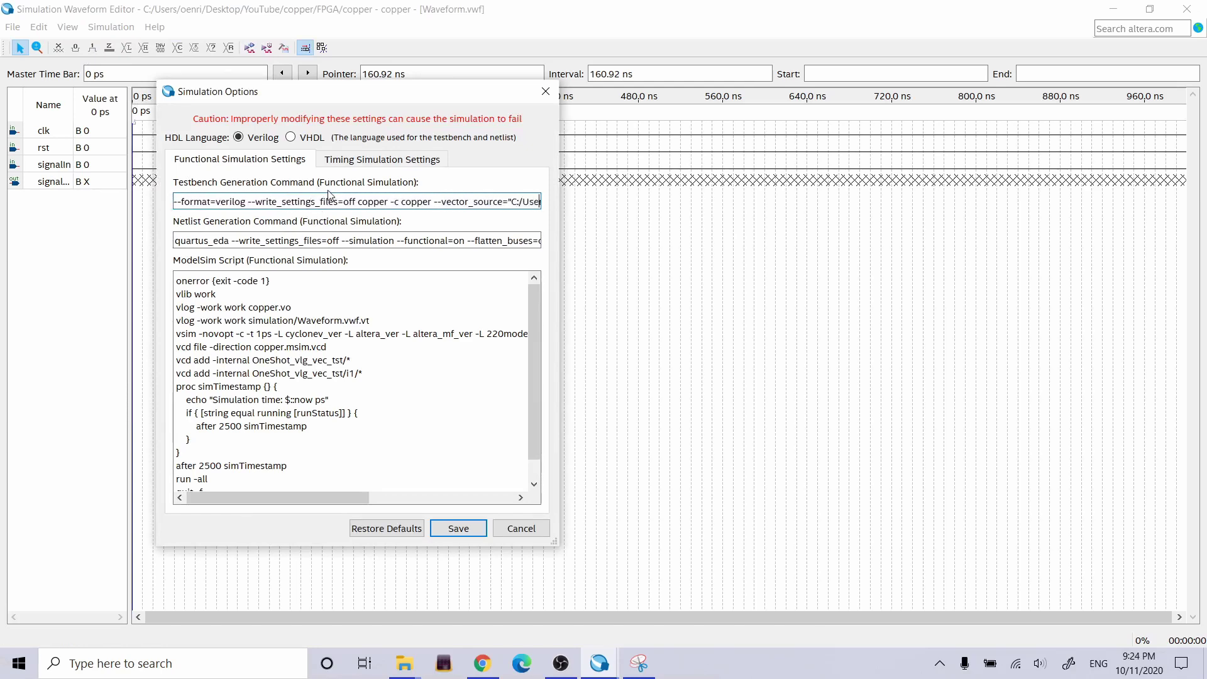
{"action": "key", "text": "Right"}
{"action": "key", "text": "Right"}
{"action": "key", "text": "Right"}
{"action": "key", "text": "Right"}
{"action": "key", "text": "Right"}
{"action": "key", "text": "Right"}
{"action": "key", "text": "Right"}
{"action": "key", "text": "Right"}
{"action": "key", "text": "Right"}
{"action": "key", "text": "Right"}
{"action": "key", "text": "Right"}
{"action": "key", "text": "Right"}
{"action": "key", "text": "Right"}
{"action": "key", "text": "Right"}
{"action": "key", "text": "Right"}
{"action": "key", "text": "Right"}
{"action": "key", "text": "Right"}
{"action": "key", "text": "Right"}
{"action": "key", "text": "Right"}
{"action": "key", "text": "Right"}
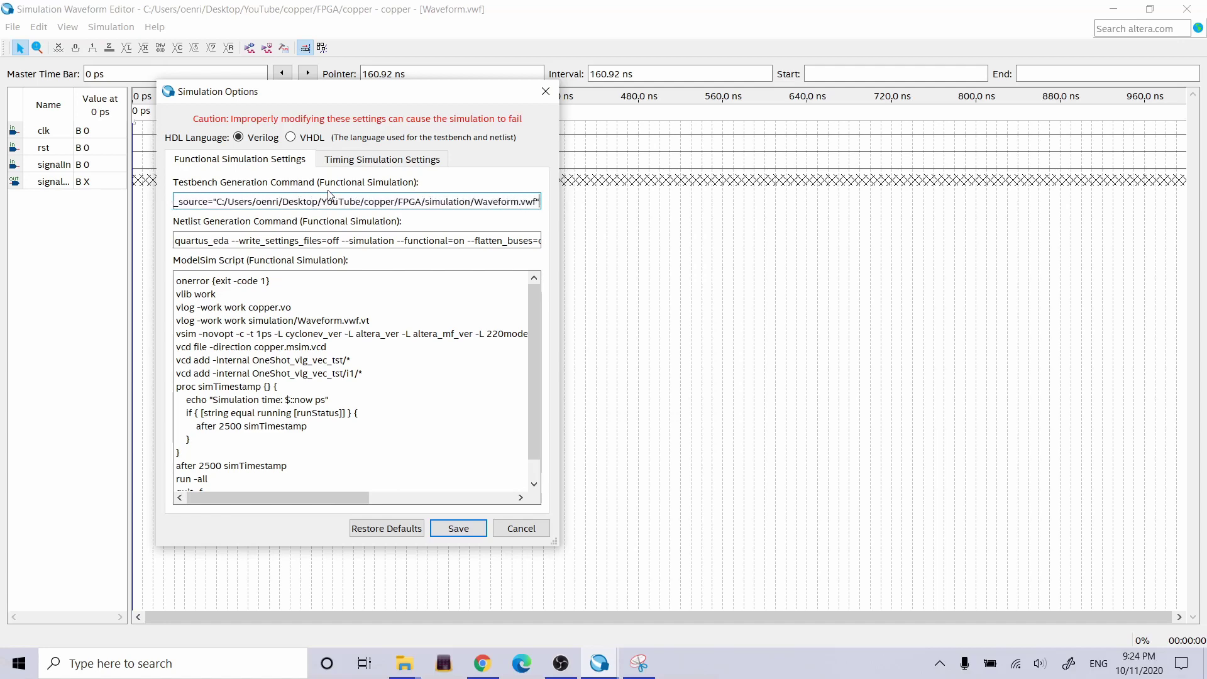
{"action": "key", "text": "Right"}
{"action": "key", "text": "Right"}
{"action": "key", "text": "Right"}
{"action": "key", "text": "Right"}
{"action": "key", "text": "Right"}
{"action": "key", "text": "Right"}
{"action": "key", "text": "Right"}
{"action": "key", "text": "Right"}
{"action": "key", "text": "Right"}
{"action": "key", "text": "Right"}
{"action": "key", "text": "Right"}
{"action": "key", "text": "Right"}
{"action": "key", "text": "Right"}
{"action": "key", "text": "Right"}
{"action": "key", "text": "Right"}
{"action": "key", "text": "Right"}
{"action": "key", "text": "Right"}
{"action": "key", "text": "Right"}
{"action": "key", "text": "Right"}
{"action": "key", "text": "Right"}
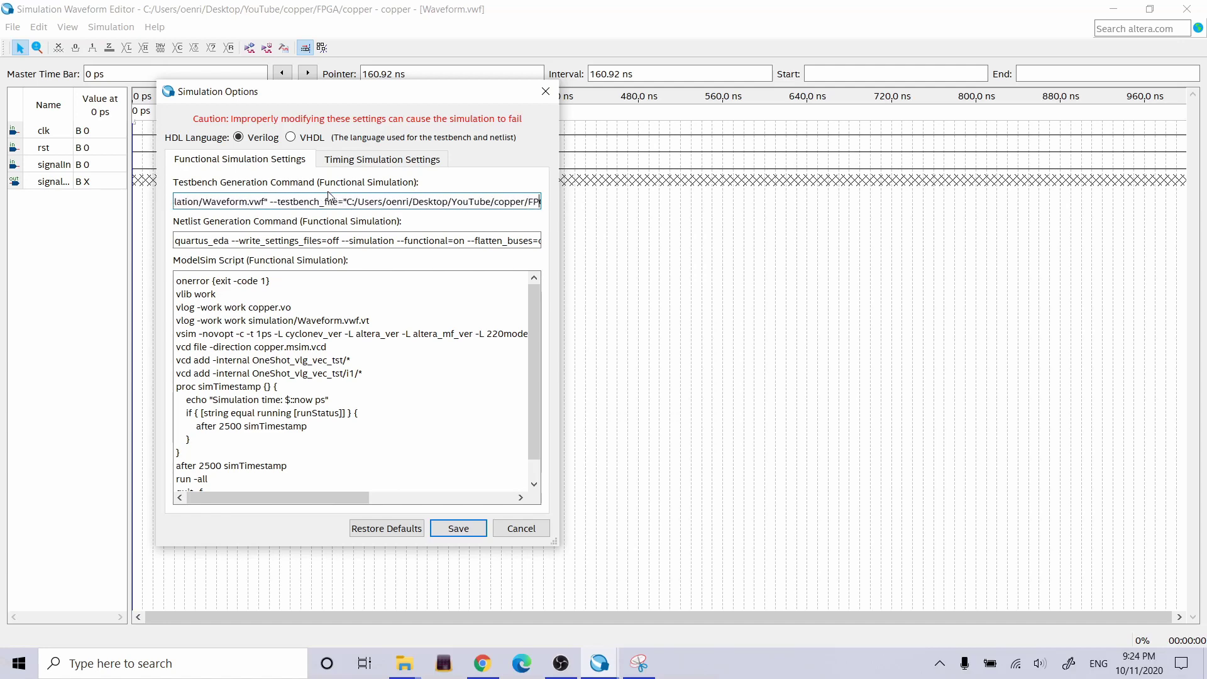
{"action": "key", "text": "Right"}
{"action": "key", "text": "Right"}
{"action": "key", "text": "Right"}
{"action": "key", "text": "Right"}
{"action": "key", "text": "Right"}
{"action": "key", "text": "Right"}
{"action": "key", "text": "Right"}
{"action": "key", "text": "Right"}
{"action": "key", "text": "Right"}
{"action": "key", "text": "Right"}
{"action": "key", "text": "Right"}
{"action": "key", "text": "Right"}
{"action": "key", "text": "Right"}
{"action": "key", "text": "Right"}
{"action": "key", "text": "Right"}
{"action": "key", "text": "Right"}
{"action": "key", "text": "Right"}
{"action": "key", "text": "Right"}
{"action": "key", "text": "Right"}
{"action": "key", "text": "Right"}
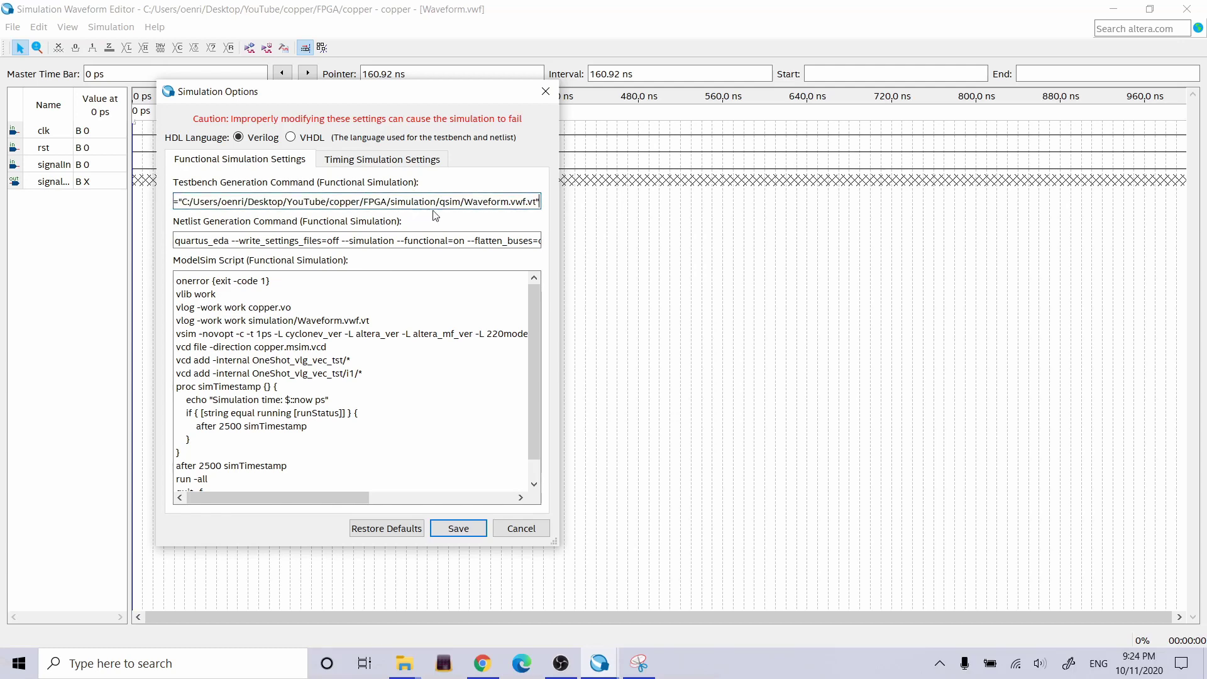
Compare the testbench file path with the qsim folder in File Explorer, and review the ModelSim script in the simulation options.
{"action": "left_click", "coordinate": [404, 663]}
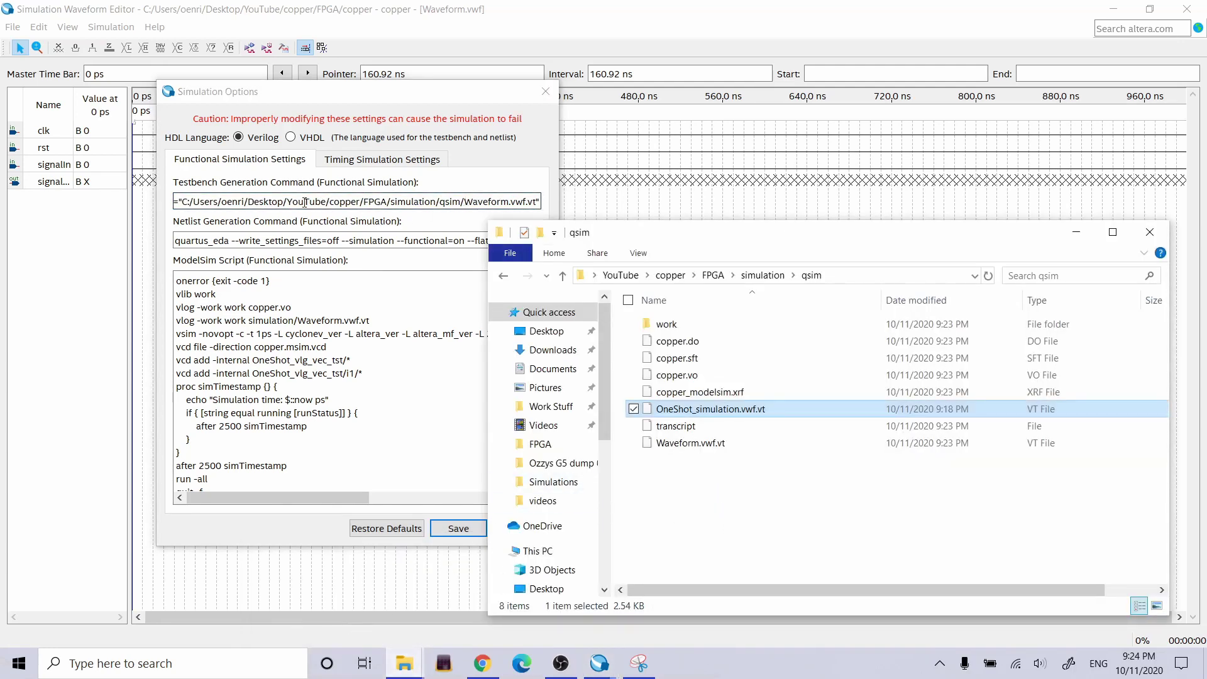
{"action": "left_click", "coordinate": [305, 201]}
{"action": "left_click_drag", "start_coordinate": [216, 198], "coordinate": [553, 200]}
{"action": "mouse_move", "coordinate": [404, 663]}
{"action": "left_click", "coordinate": [352, 624]}
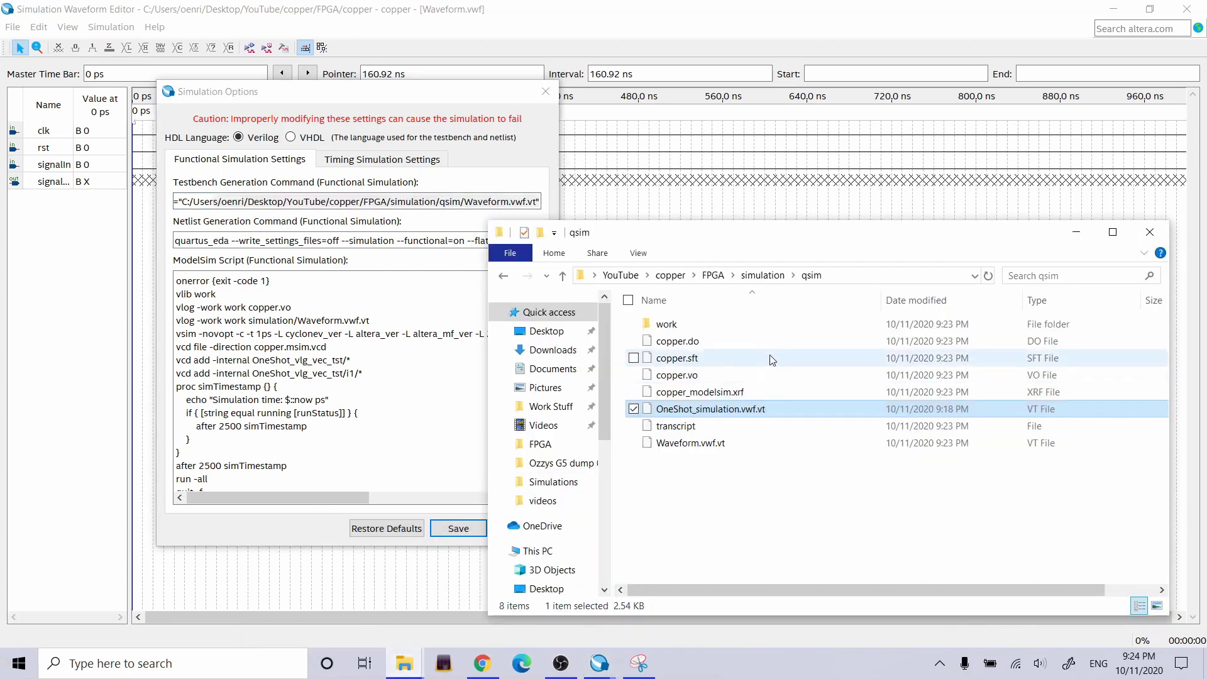
{"action": "left_click", "coordinate": [380, 275]}
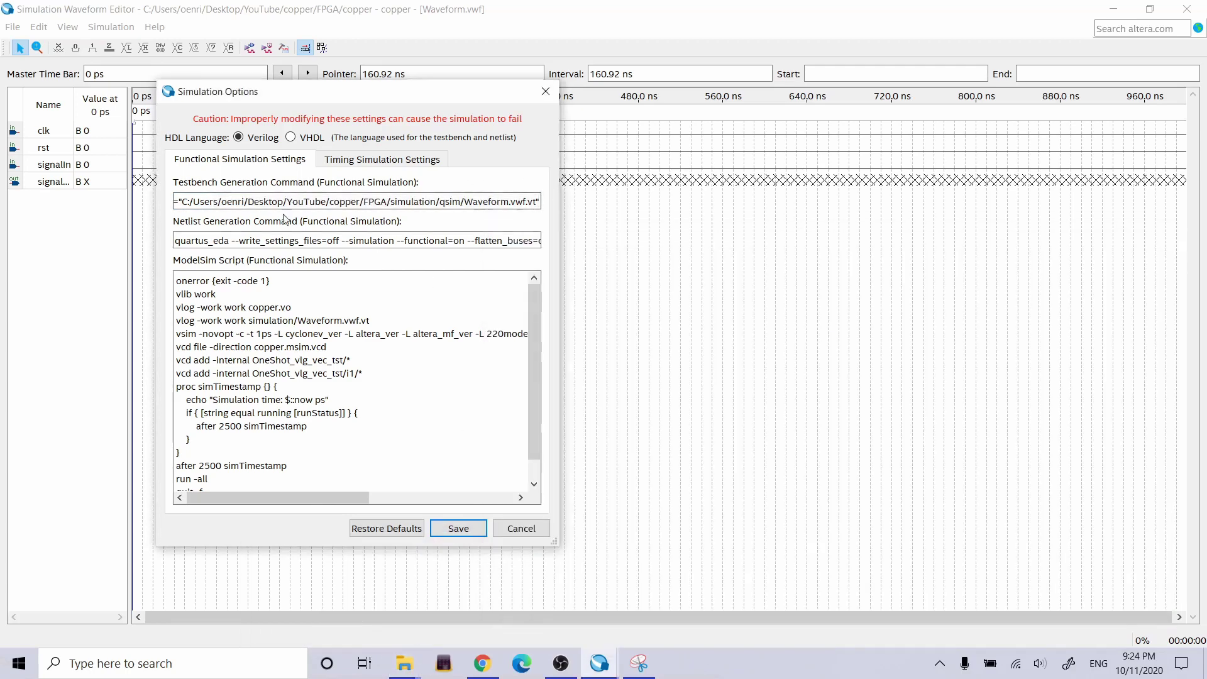
{"action": "scroll", "coordinate": [291, 394], "scroll_direction": "down", "scroll_amount": 1}
{"action": "scroll", "coordinate": [290, 400], "scroll_direction": "up", "scroll_amount": 1}
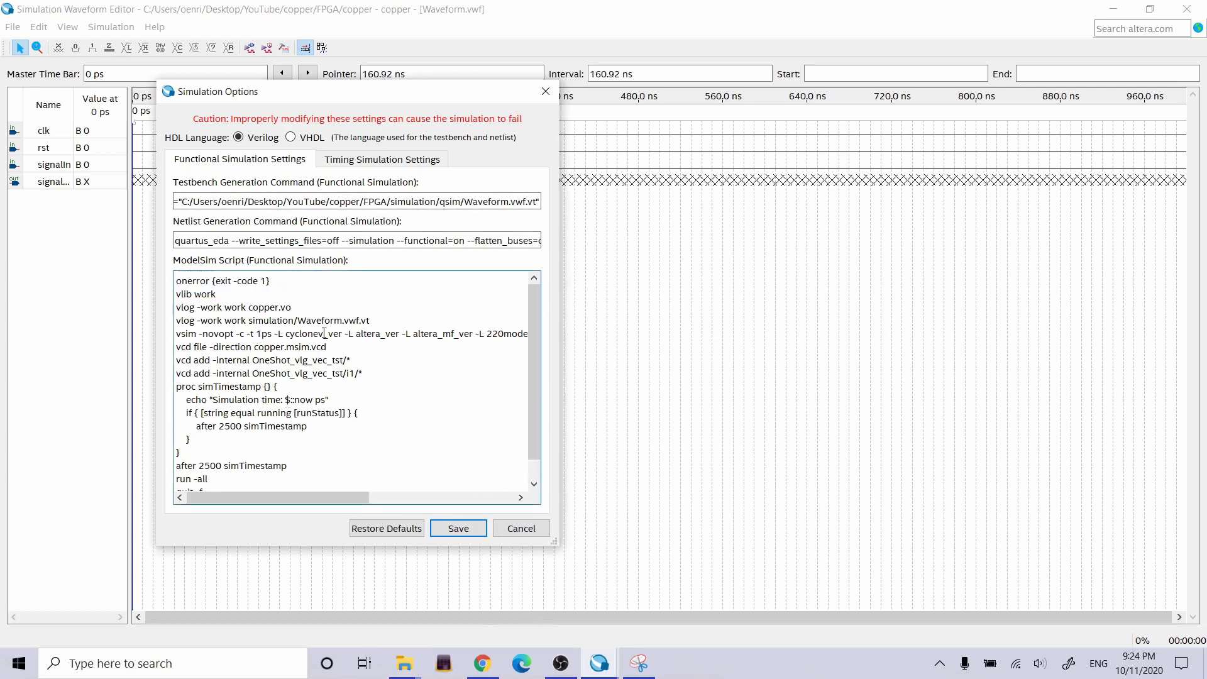
{"action": "left_click", "coordinate": [367, 240]}
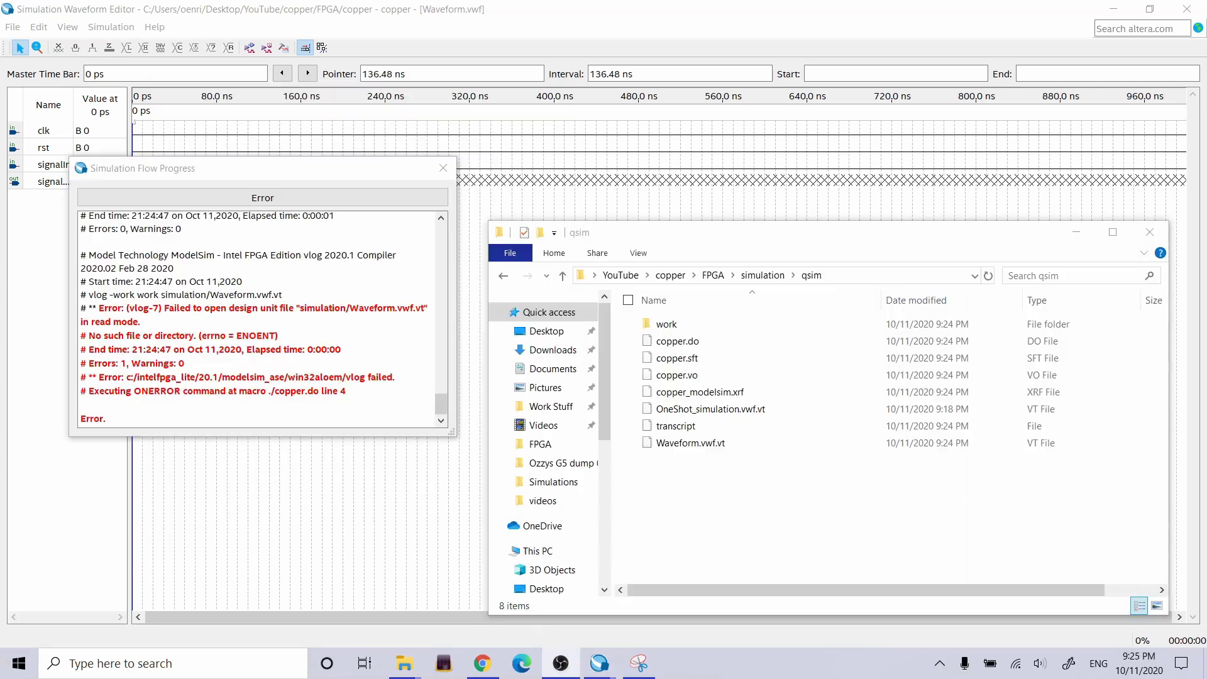
In File Explorer, create a new folder named simulation inside the qsim folder.
{"action": "right_click", "coordinate": [678, 500]}
{"action": "left_click", "coordinate": [697, 499]}
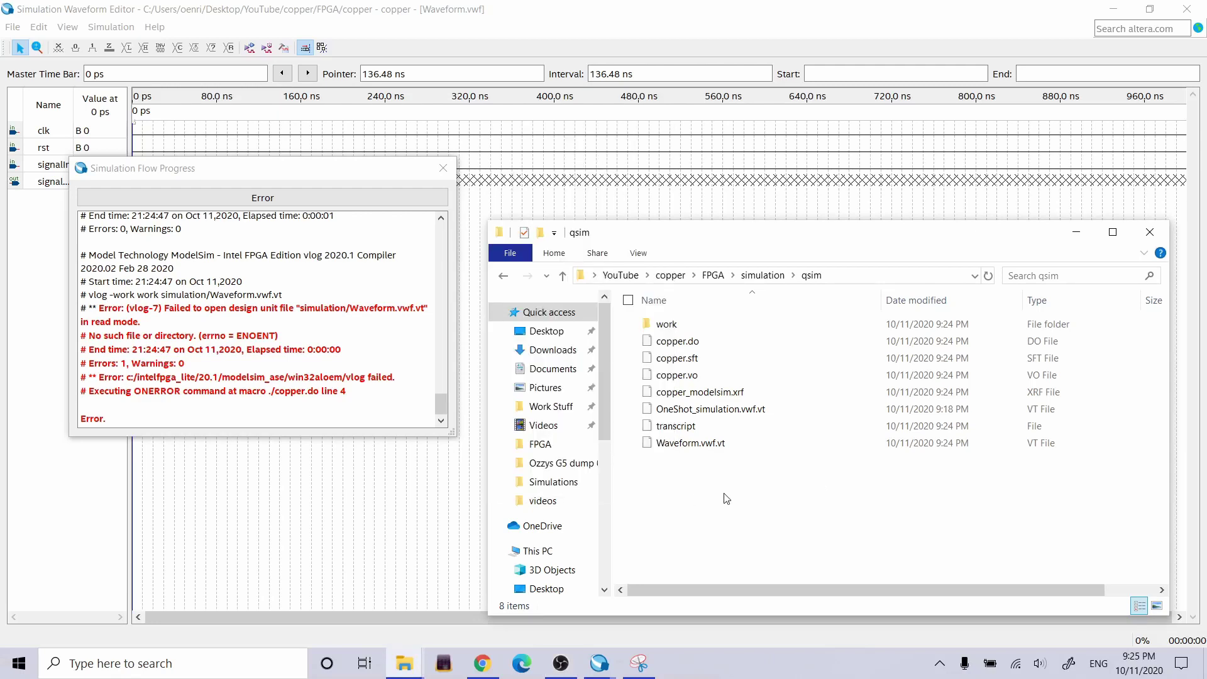
{"action": "right_click", "coordinate": [726, 498]}
{"action": "mouse_move", "coordinate": [678, 459]}
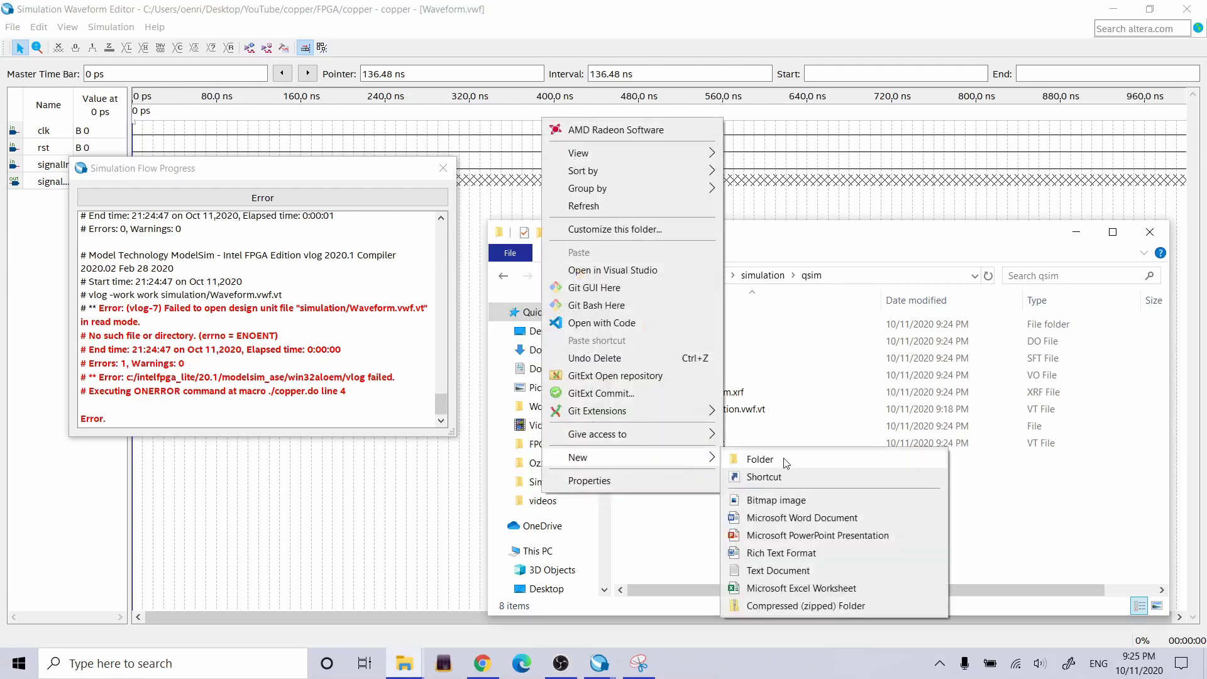
{"action": "left_click", "coordinate": [785, 462]}
{"action": "type", "text": "sim"}
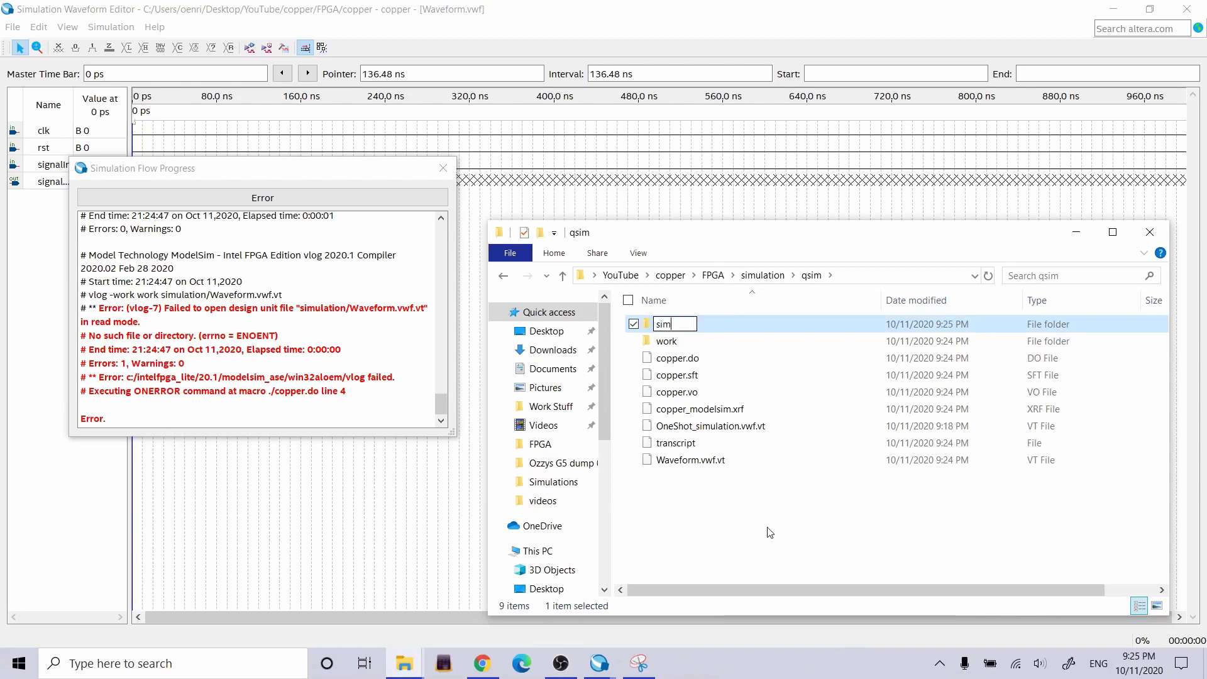
{"action": "type", "text": "ulation"}
{"action": "key", "text": "Return"}
{"action": "left_click", "coordinate": [769, 532]}
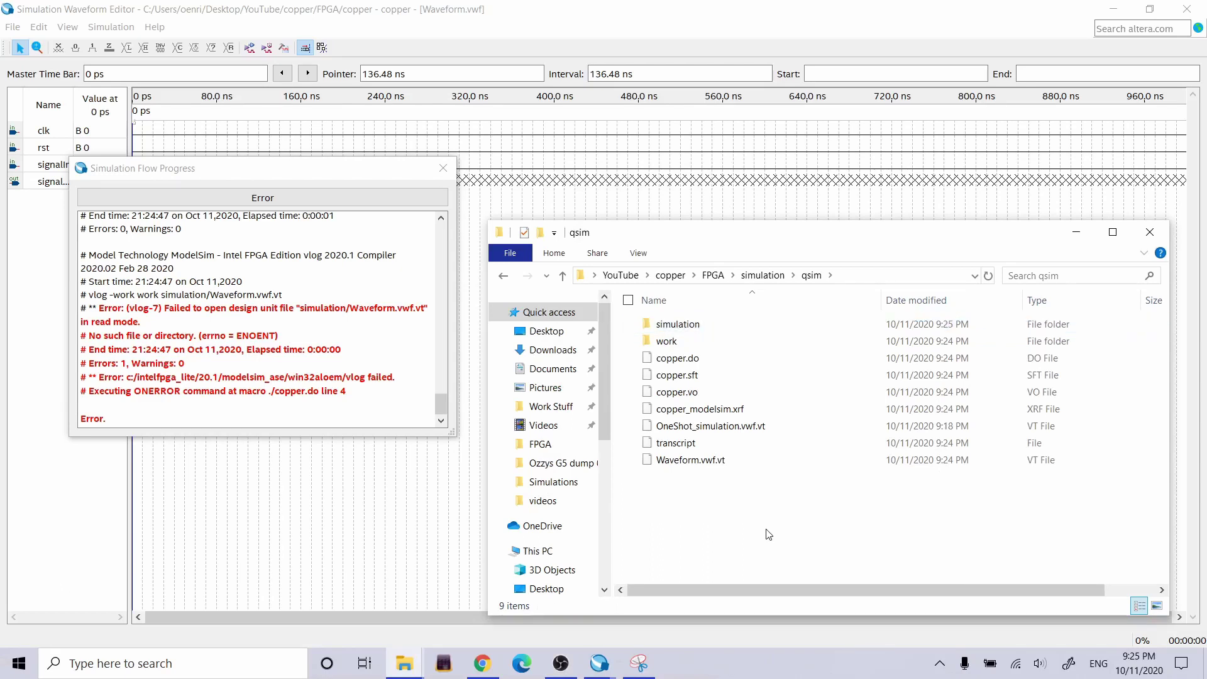
Move Waveform.vwf.vt from qsim into the new simulation folder, and open that folder to check it.
{"action": "left_click", "coordinate": [768, 433]}
{"action": "left_click", "coordinate": [734, 458]}
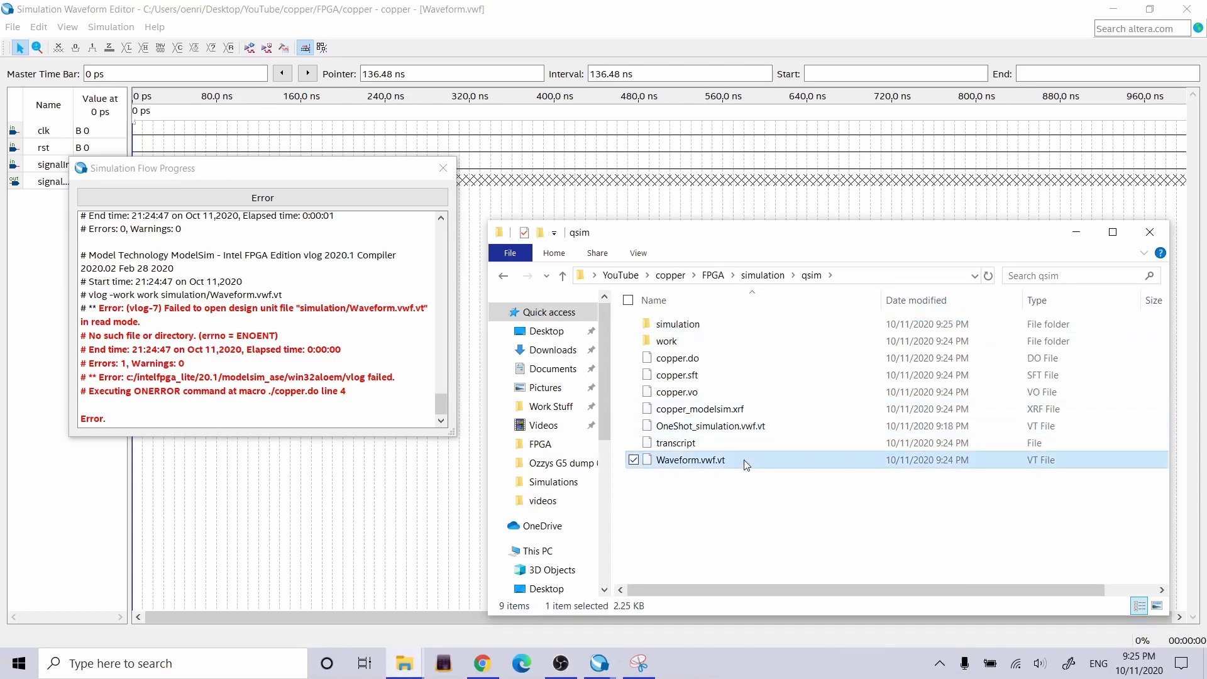
{"action": "left_click_drag", "start_coordinate": [734, 458], "coordinate": [727, 326]}
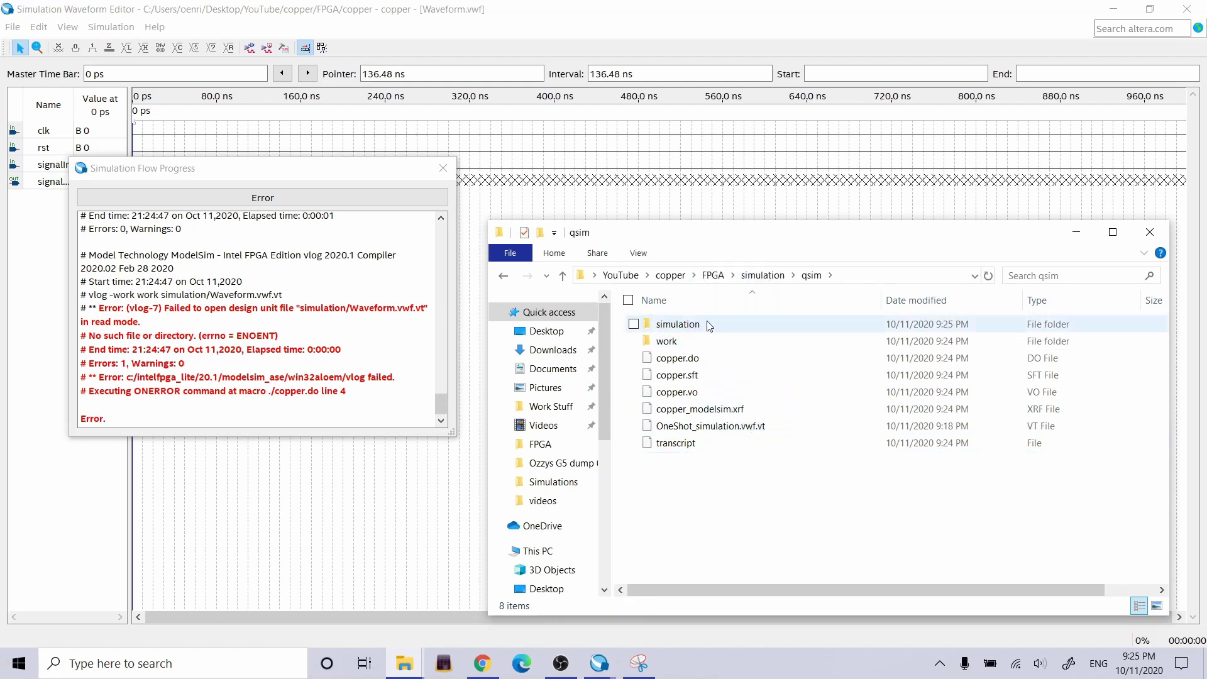
{"action": "double_click", "coordinate": [703, 320]}
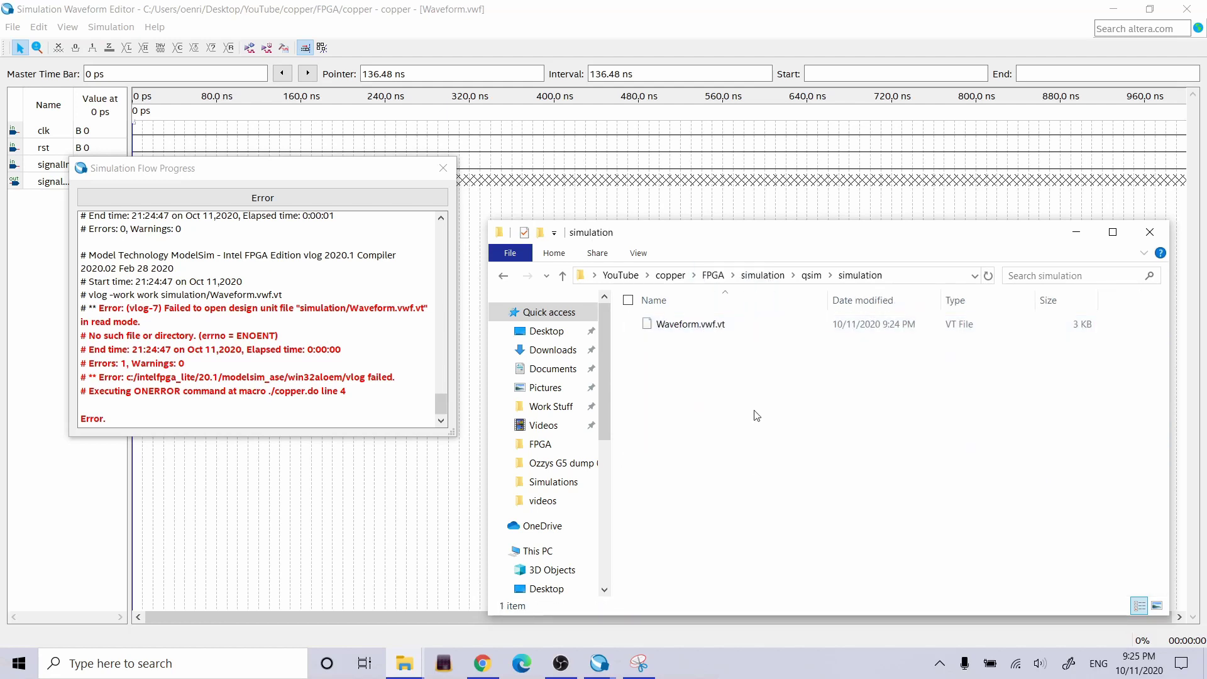
Close the old simulation log, rerun the functional simulation, and examine the error lines at the end of the new log.
{"action": "left_click", "coordinate": [439, 168]}
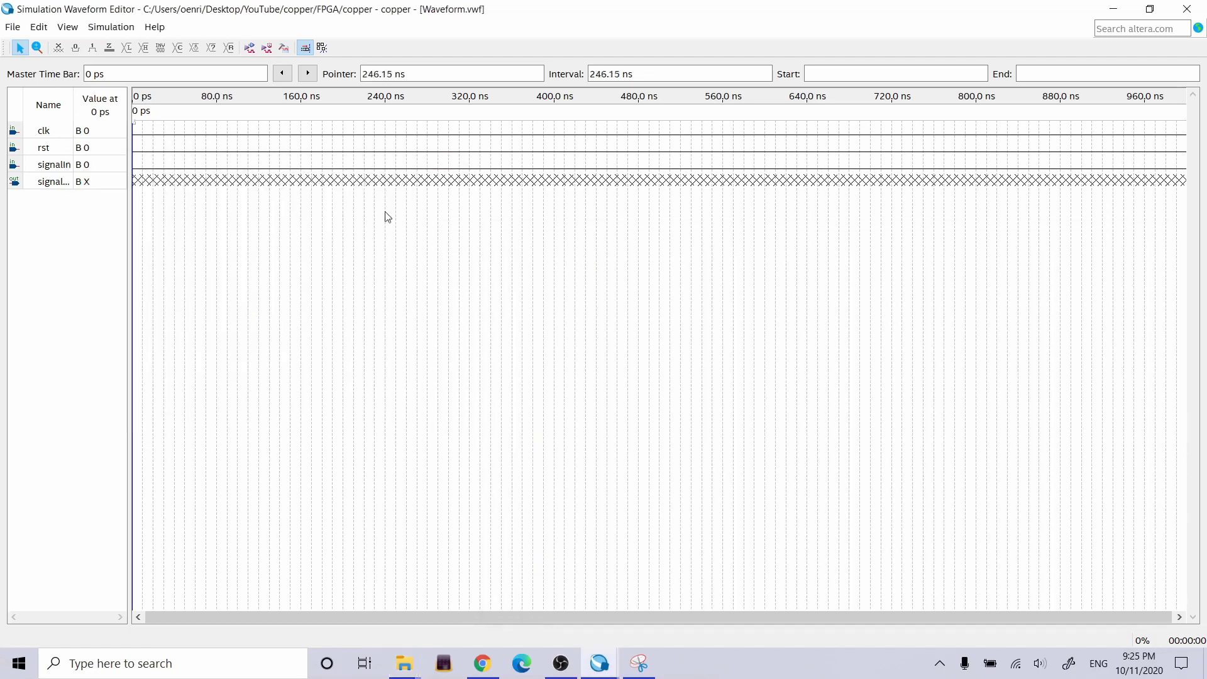
{"action": "left_click", "coordinate": [249, 48]}
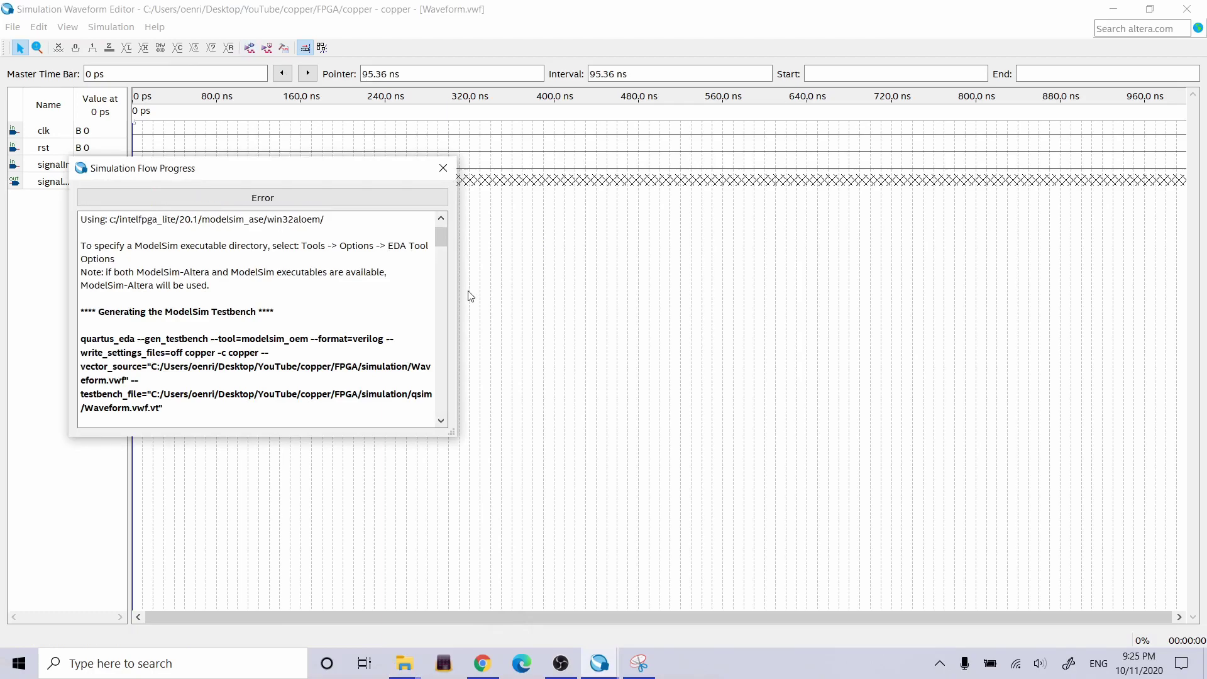
{"action": "left_click_drag", "start_coordinate": [445, 240], "coordinate": [462, 415]}
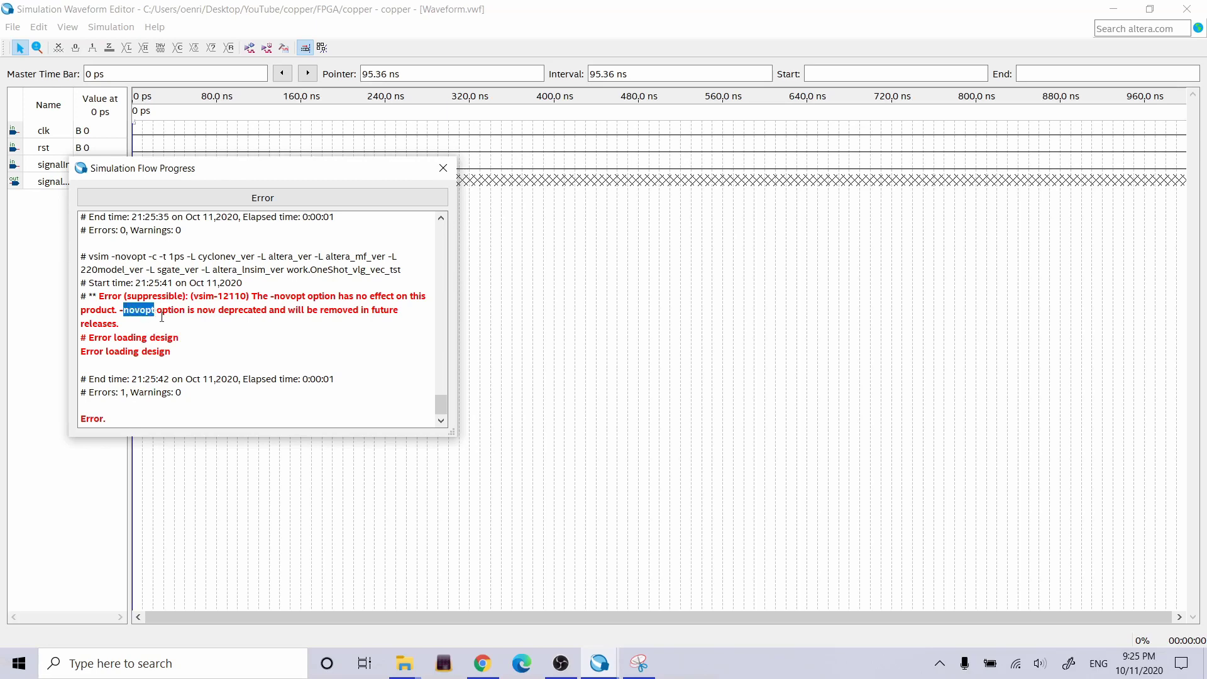
{"action": "left_click", "coordinate": [207, 311]}
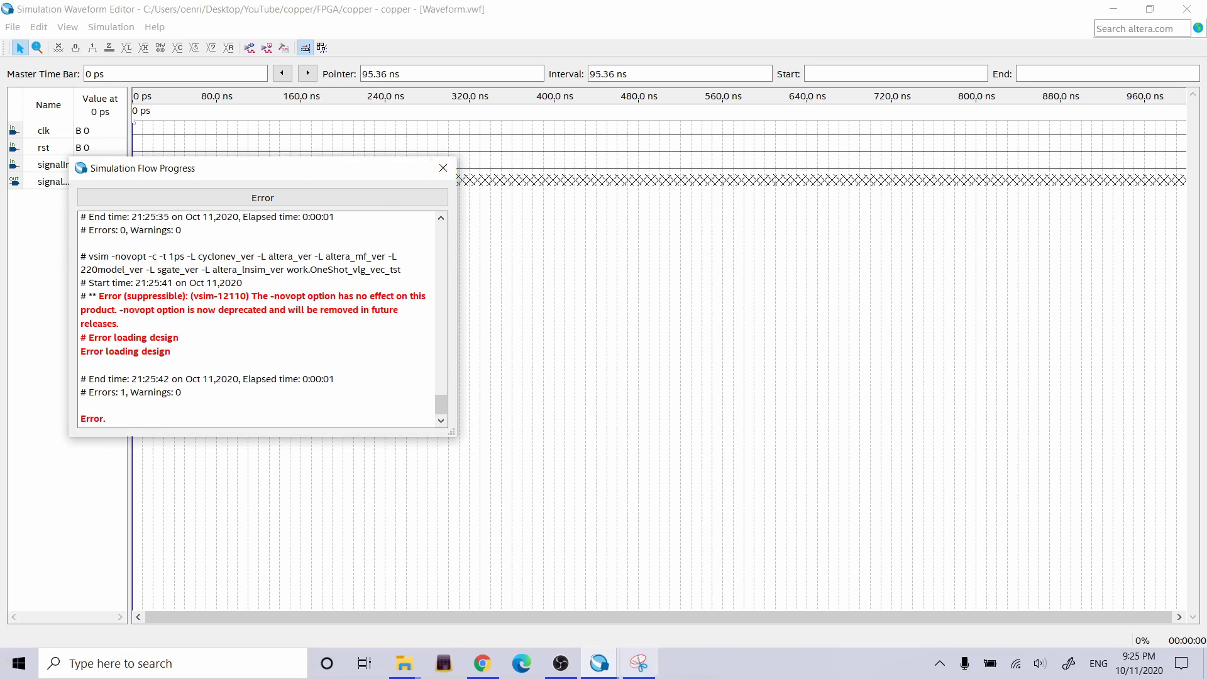
Capture the simulation log's -novopt error with Snipping Tool, move the capture aside, and close the log.
{"action": "left_click", "coordinate": [638, 663]}
{"action": "left_click", "coordinate": [520, 82]}
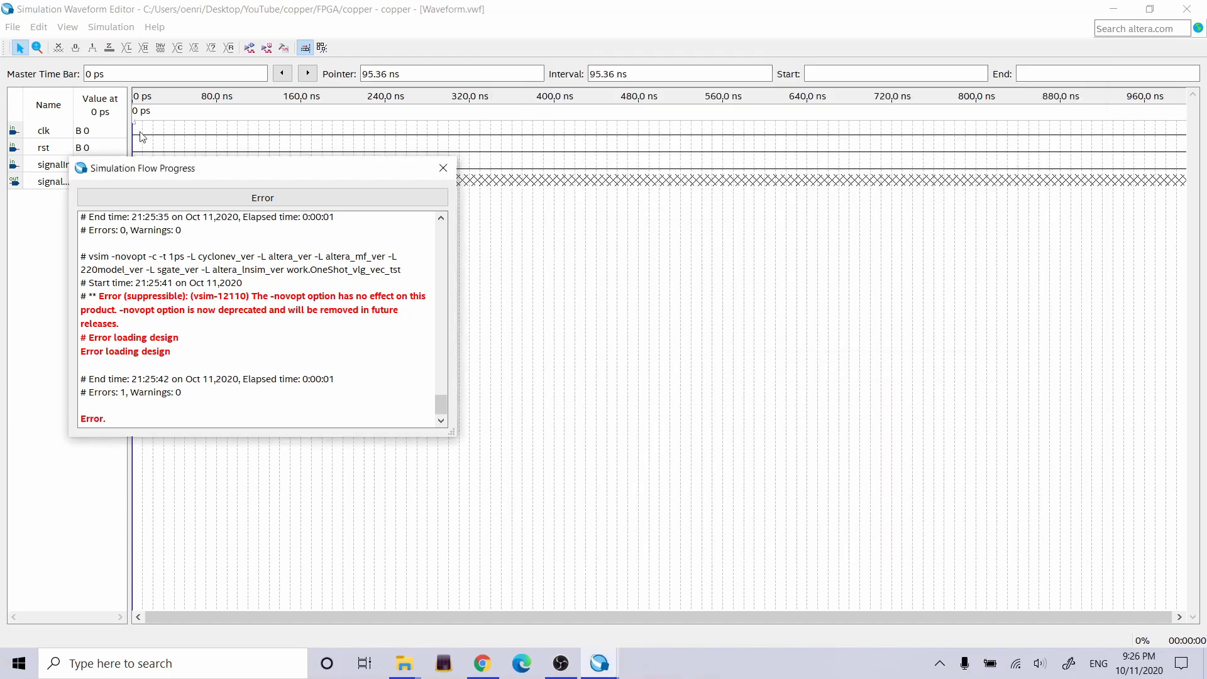
{"action": "left_click_drag", "start_coordinate": [509, 479], "coordinate": [363, 61]}
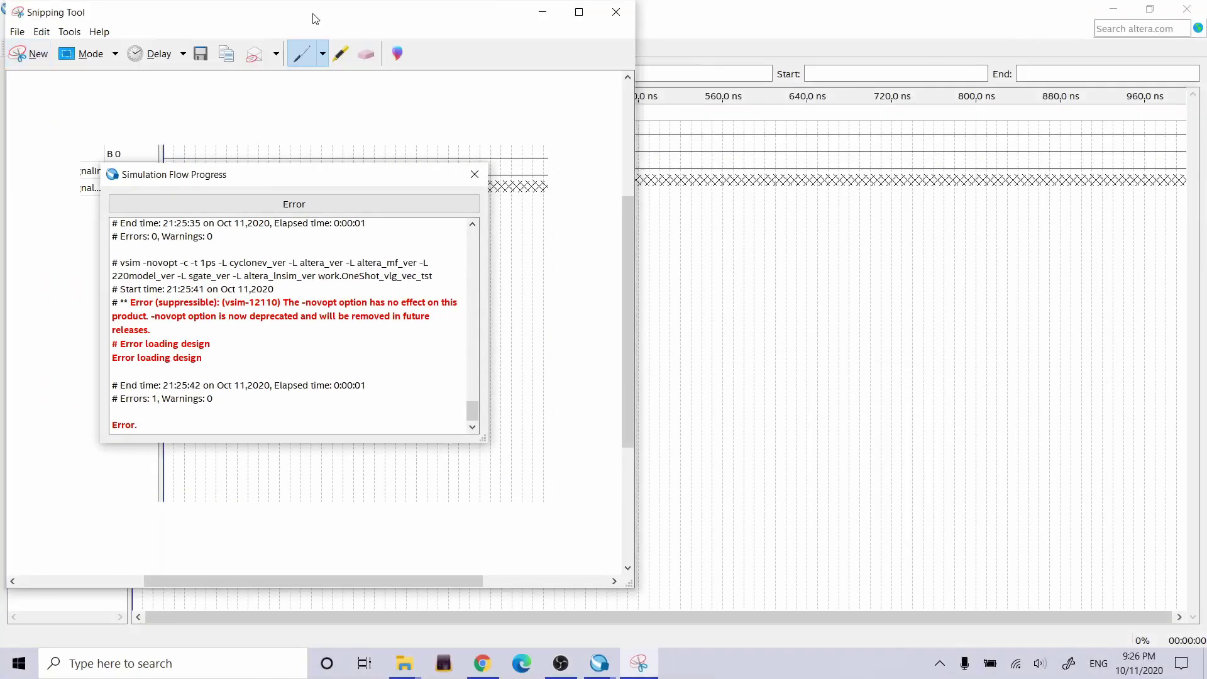
{"action": "left_click_drag", "start_coordinate": [315, 14], "coordinate": [841, 25]}
{"action": "left_click", "coordinate": [443, 167]}
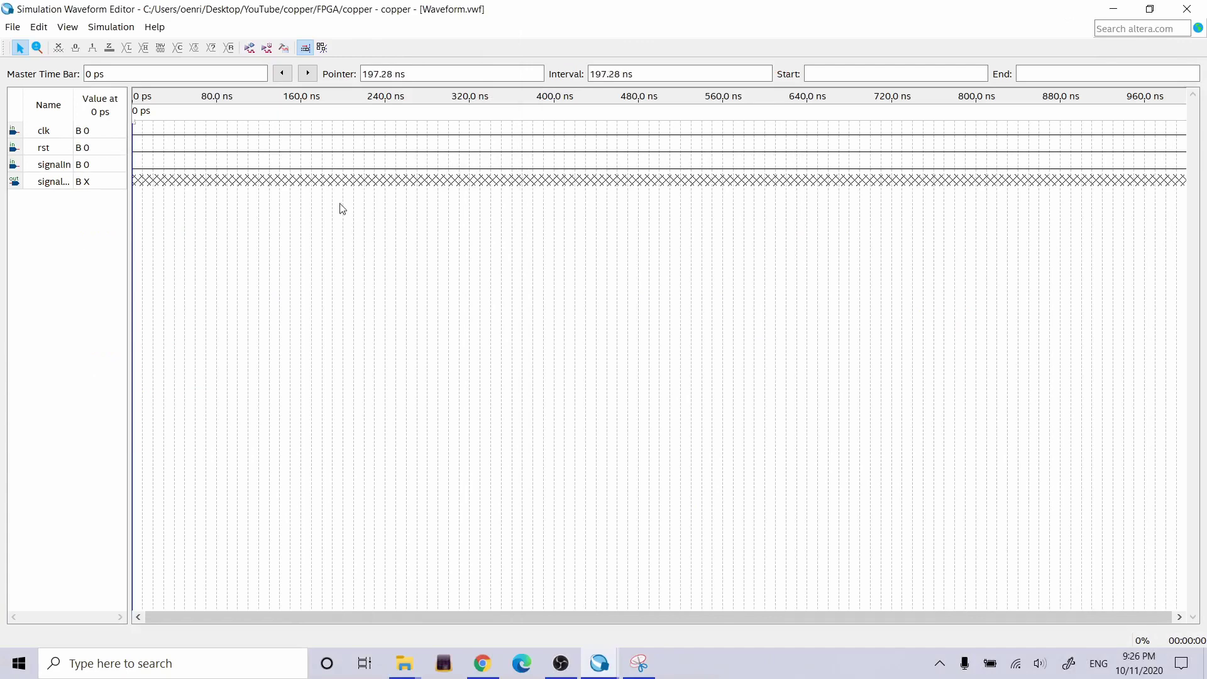
Open the simulation options and bring up the captured -novopt error from Snipping Tool beside them.
{"action": "left_click", "coordinate": [97, 29]}
{"action": "left_click", "coordinate": [147, 45]}
{"action": "left_click", "coordinate": [639, 663]}
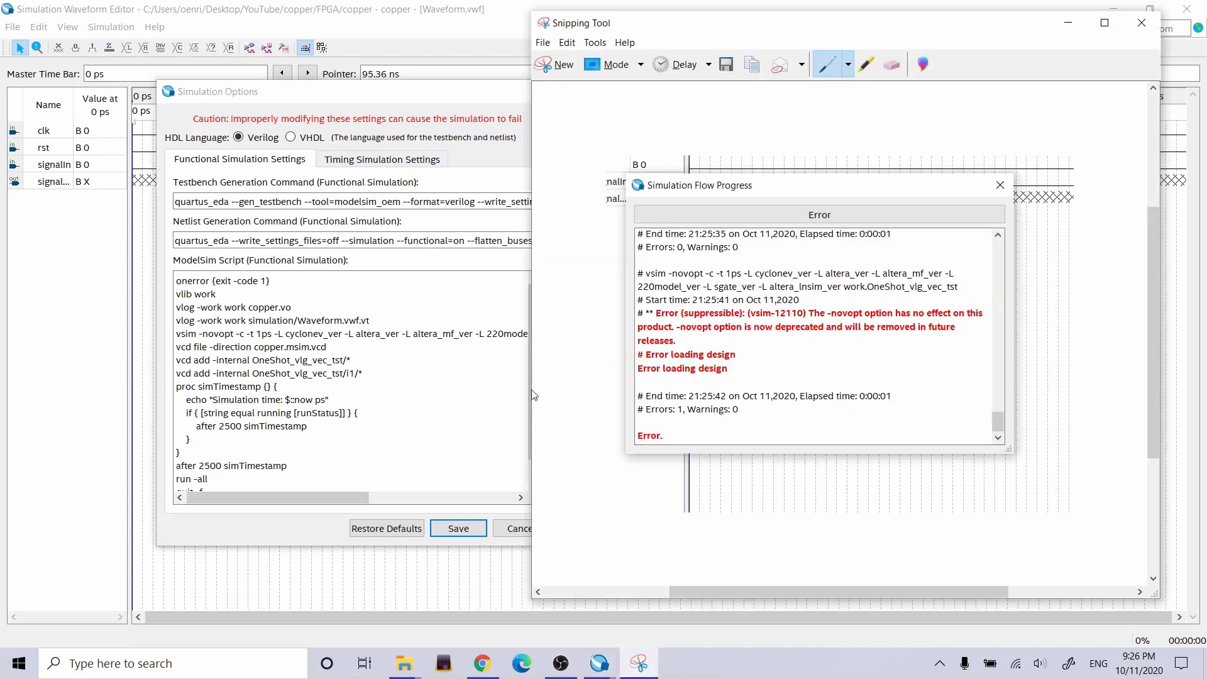
Examine the functional testbench and netlist generation commands in the simulation options through to the file paths at their ends.
{"action": "left_click", "coordinate": [395, 201]}
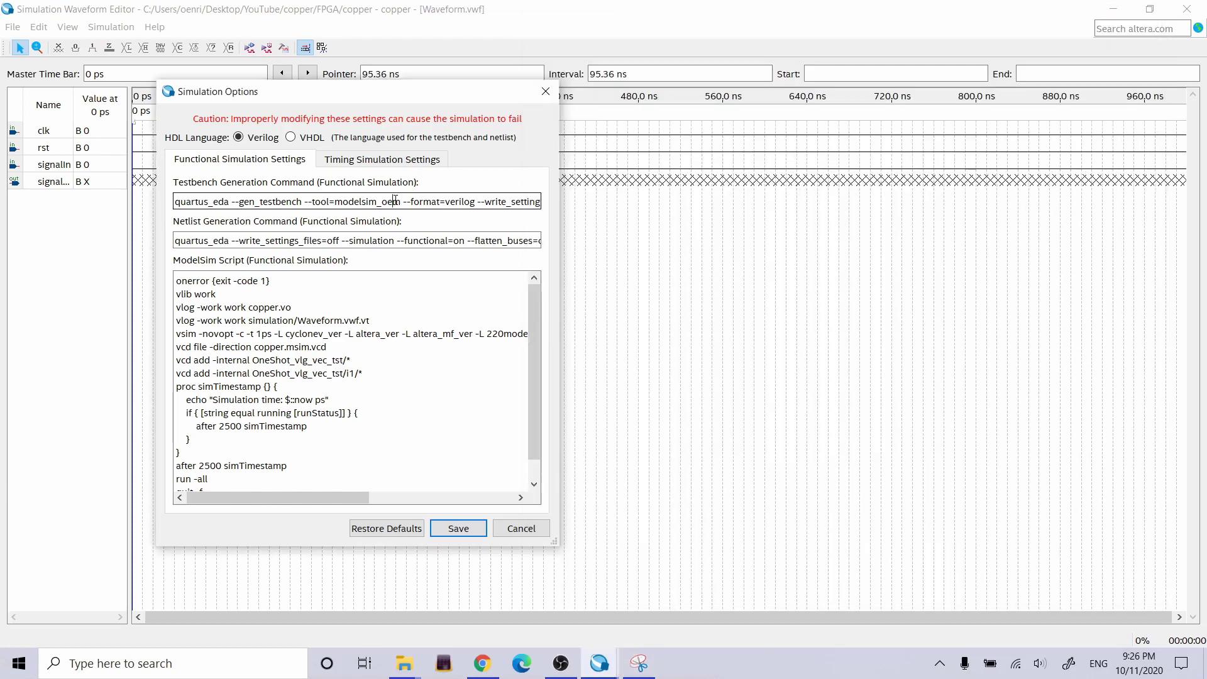
{"action": "key", "text": "Right"}
{"action": "key", "text": "Right"}
{"action": "key", "text": "Right"}
{"action": "key", "text": "Right"}
{"action": "key", "text": "Right"}
{"action": "key", "text": "Right"}
{"action": "key", "text": "Right"}
{"action": "key", "text": "Right"}
{"action": "key", "text": "Right"}
{"action": "key", "text": "Right"}
{"action": "key", "text": "Right"}
{"action": "key", "text": "Right"}
{"action": "key", "text": "Right"}
{"action": "key", "text": "Right"}
{"action": "key", "text": "Right"}
{"action": "key", "text": "Right"}
{"action": "key", "text": "Right"}
{"action": "key", "text": "Right"}
{"action": "key", "text": "Right"}
{"action": "key", "text": "Right"}
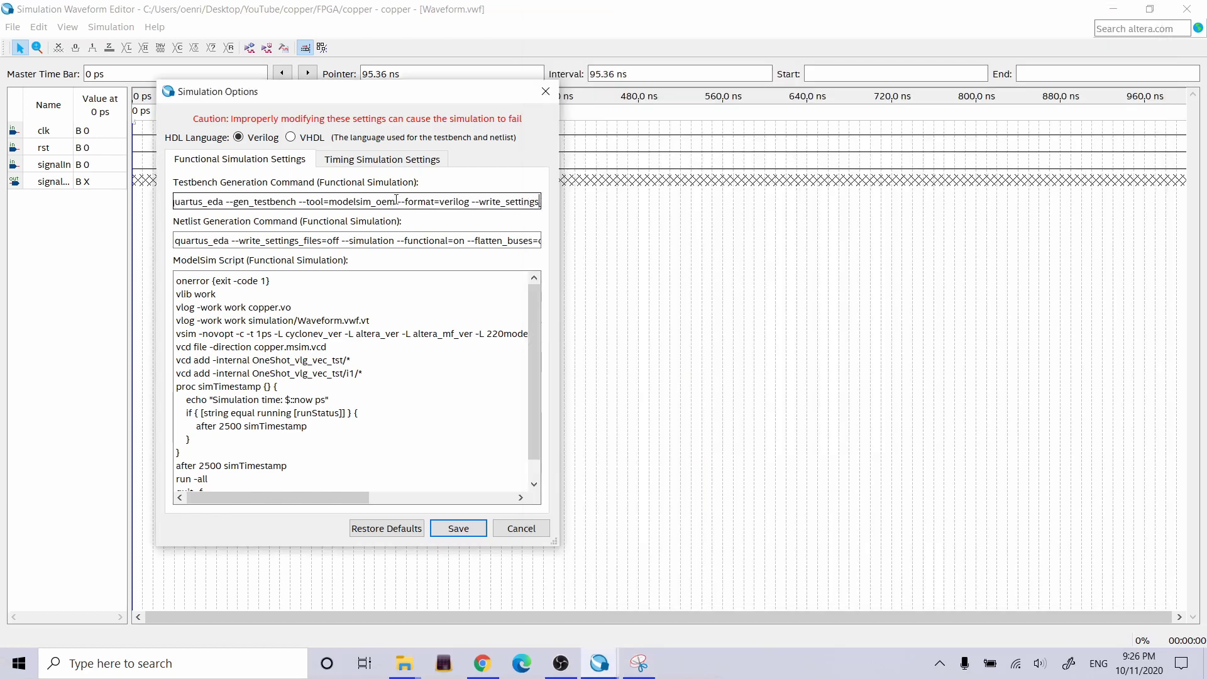
{"action": "key", "text": "Right"}
{"action": "key", "text": "Right"}
{"action": "key", "text": "Right"}
{"action": "key", "text": "Right"}
{"action": "key", "text": "Right"}
{"action": "key", "text": "Right"}
{"action": "key", "text": "Right"}
{"action": "key", "text": "Right"}
{"action": "key", "text": "Right"}
{"action": "key", "text": "Right"}
{"action": "key", "text": "Right"}
{"action": "key", "text": "Right"}
{"action": "key", "text": "Right"}
{"action": "key", "text": "Right"}
{"action": "key", "text": "Right"}
{"action": "key", "text": "Right"}
{"action": "key", "text": "Right"}
{"action": "key", "text": "Right"}
{"action": "key", "text": "Right"}
{"action": "key", "text": "Right"}
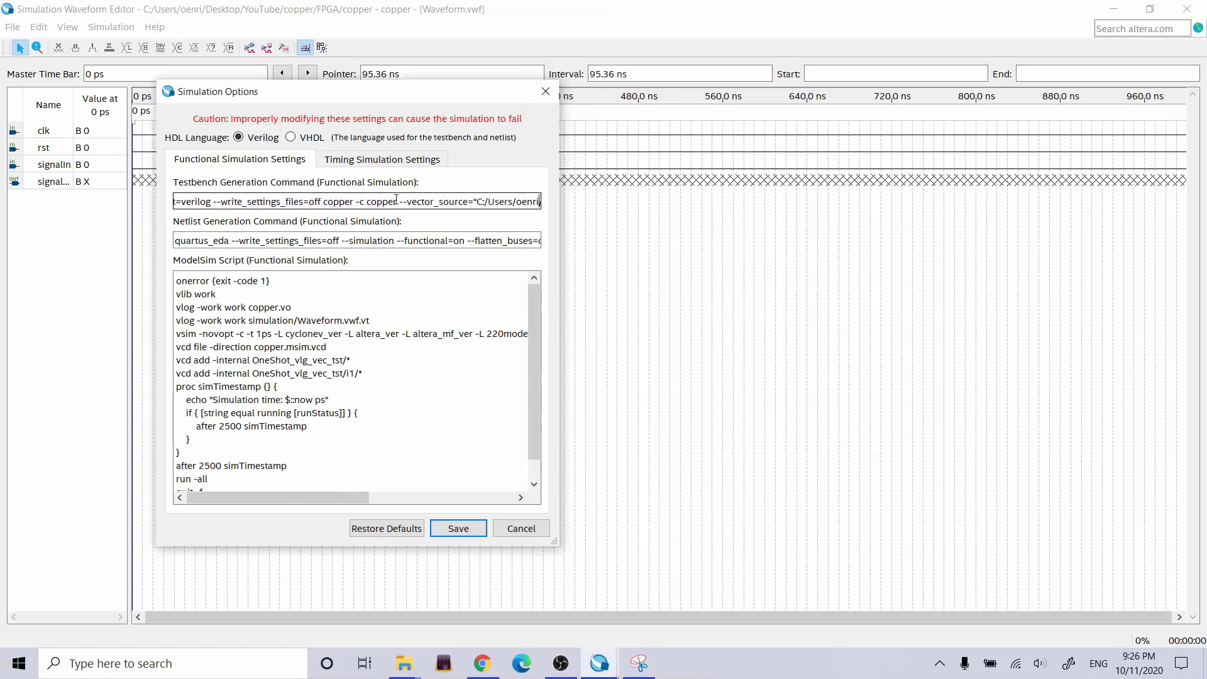
{"action": "key", "text": "Right"}
{"action": "key", "text": "Right"}
{"action": "key", "text": "Right"}
{"action": "key", "text": "Right"}
{"action": "key", "text": "Right"}
{"action": "key", "text": "Right"}
{"action": "key", "text": "Right"}
{"action": "key", "text": "Right"}
{"action": "key", "text": "Right"}
{"action": "key", "text": "Right"}
{"action": "key", "text": "Right"}
{"action": "key", "text": "Right"}
{"action": "key", "text": "Right"}
{"action": "key", "text": "Right"}
{"action": "key", "text": "Right"}
{"action": "key", "text": "Right"}
{"action": "key", "text": "Right"}
{"action": "key", "text": "Right"}
{"action": "key", "text": "Right"}
{"action": "key", "text": "Right"}
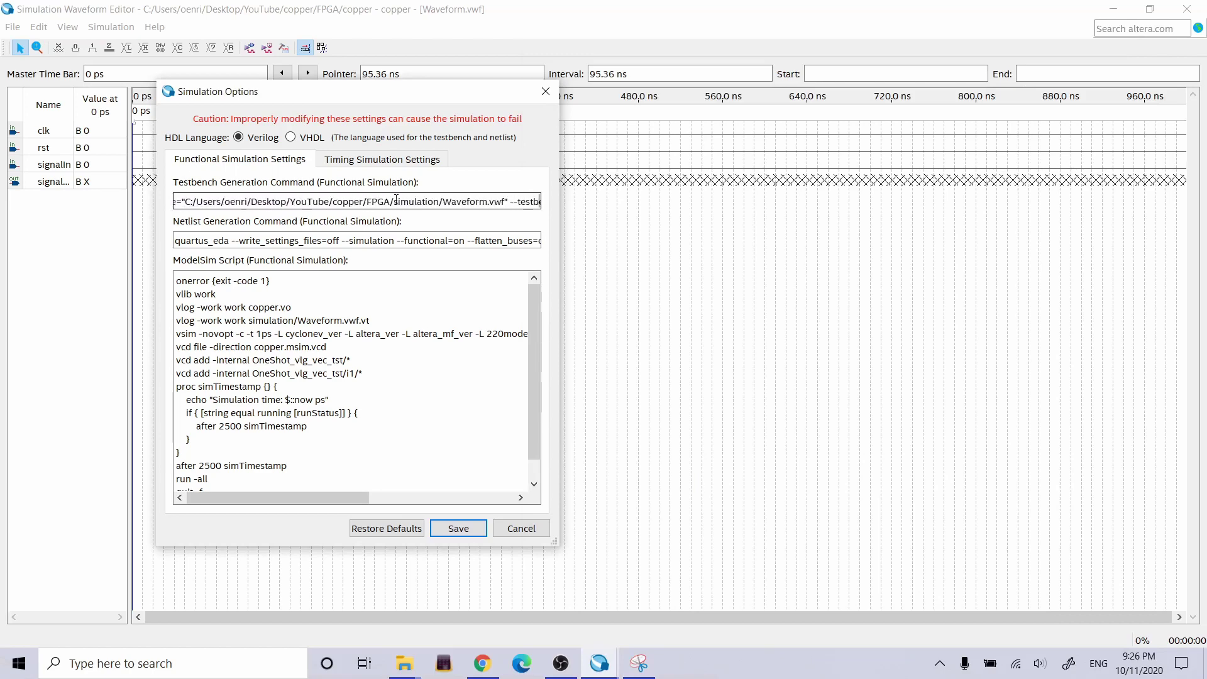
{"action": "key", "text": "Right"}
{"action": "key", "text": "Right"}
{"action": "key", "text": "Right"}
{"action": "key", "text": "Right"}
{"action": "key", "text": "Right"}
{"action": "key", "text": "Right"}
{"action": "key", "text": "Right"}
{"action": "key", "text": "Right"}
{"action": "key", "text": "Right"}
{"action": "key", "text": "Right"}
{"action": "key", "text": "Right"}
{"action": "key", "text": "Right"}
{"action": "key", "text": "Right"}
{"action": "key", "text": "Right"}
{"action": "key", "text": "Right"}
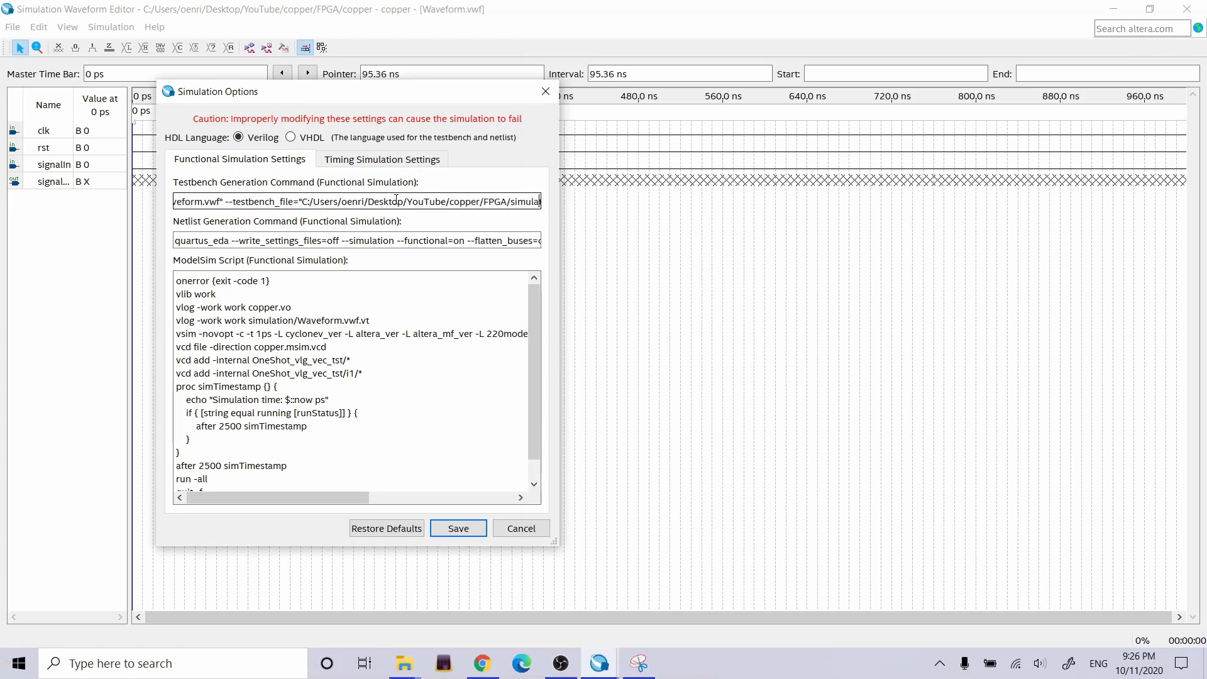
{"action": "key", "text": "End"}
{"action": "left_click", "coordinate": [405, 240]}
{"action": "key", "text": "End"}
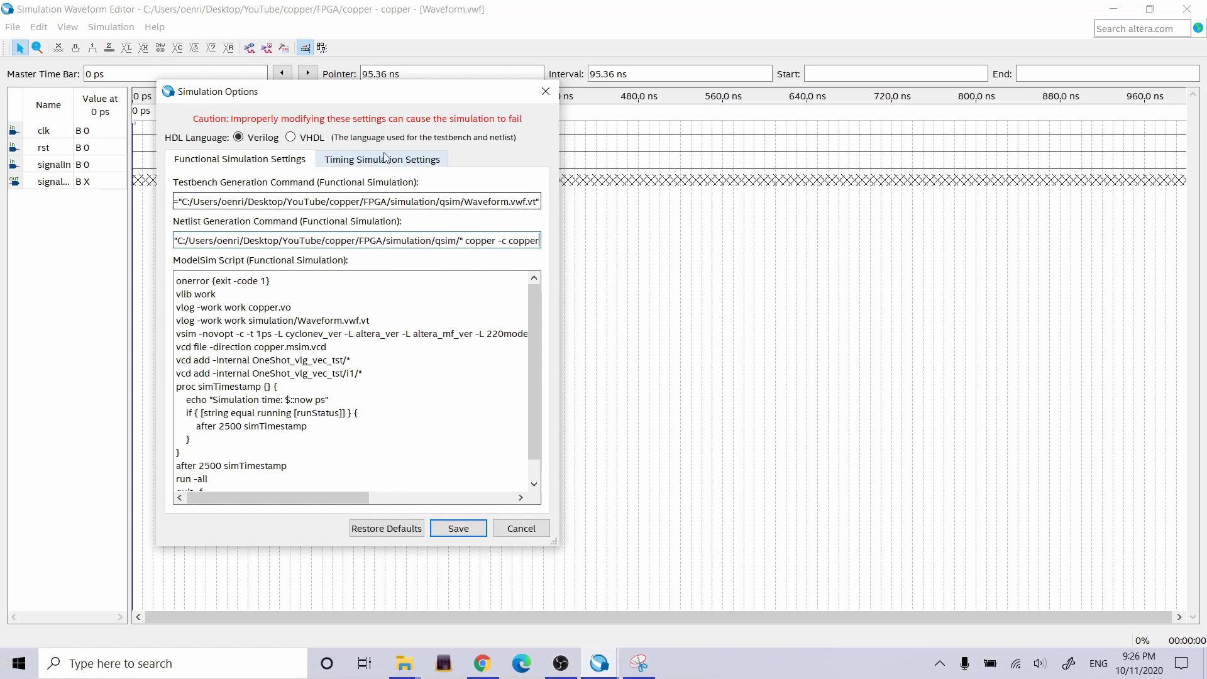
Remove the -novopt option from the vsim line of the functional ModelSim script and save the simulation options.
{"action": "scroll", "coordinate": [537, 315], "scroll_direction": "down", "scroll_amount": 2}
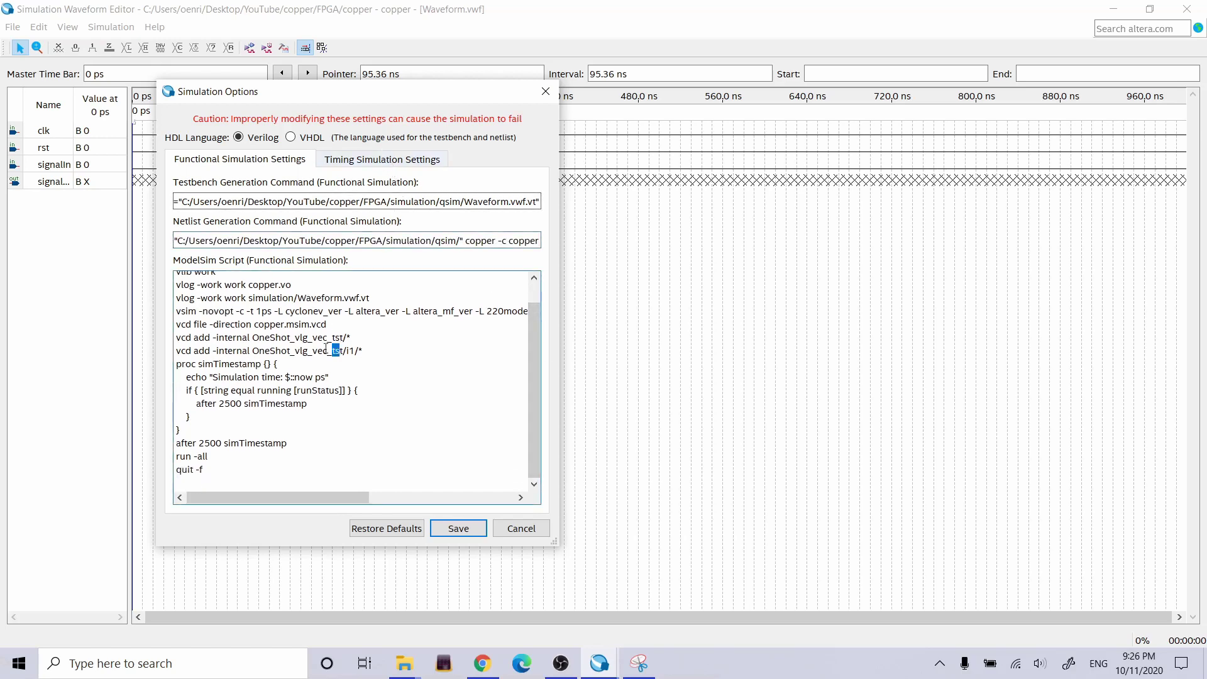
{"action": "left_click_drag", "start_coordinate": [337, 350], "coordinate": [244, 323]}
{"action": "left_click", "coordinate": [334, 394]}
{"action": "scroll", "coordinate": [323, 403], "scroll_direction": "up", "scroll_amount": 1}
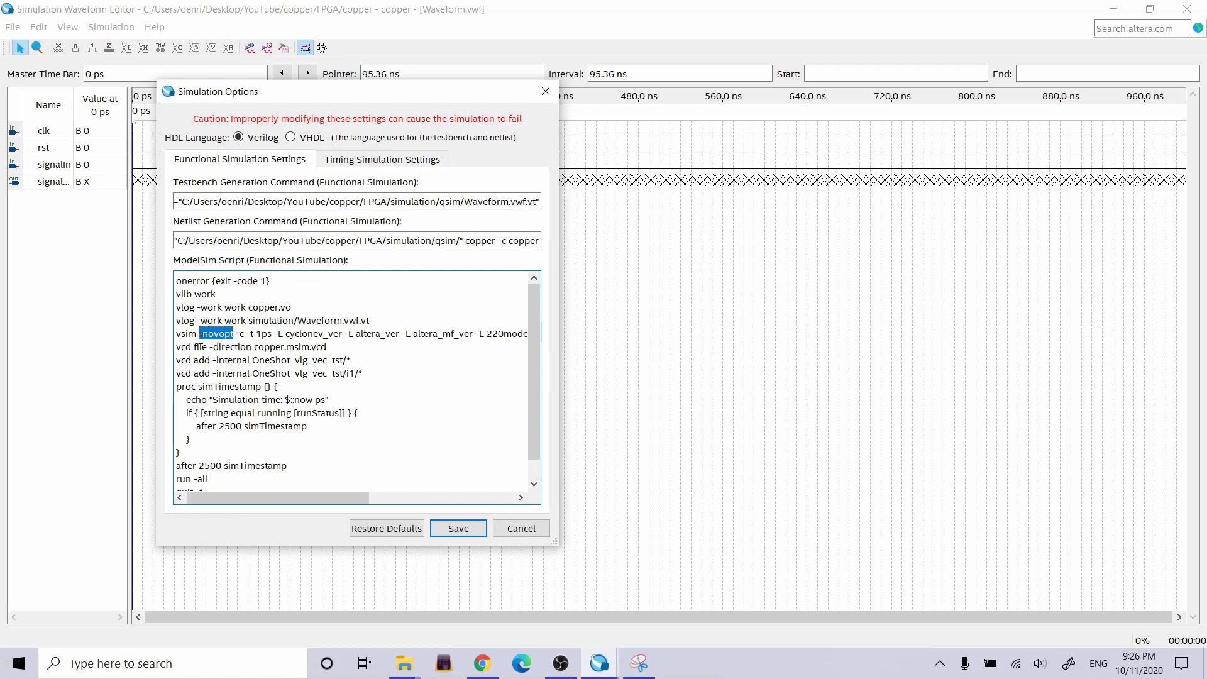
{"action": "key", "text": "BackSpace"}
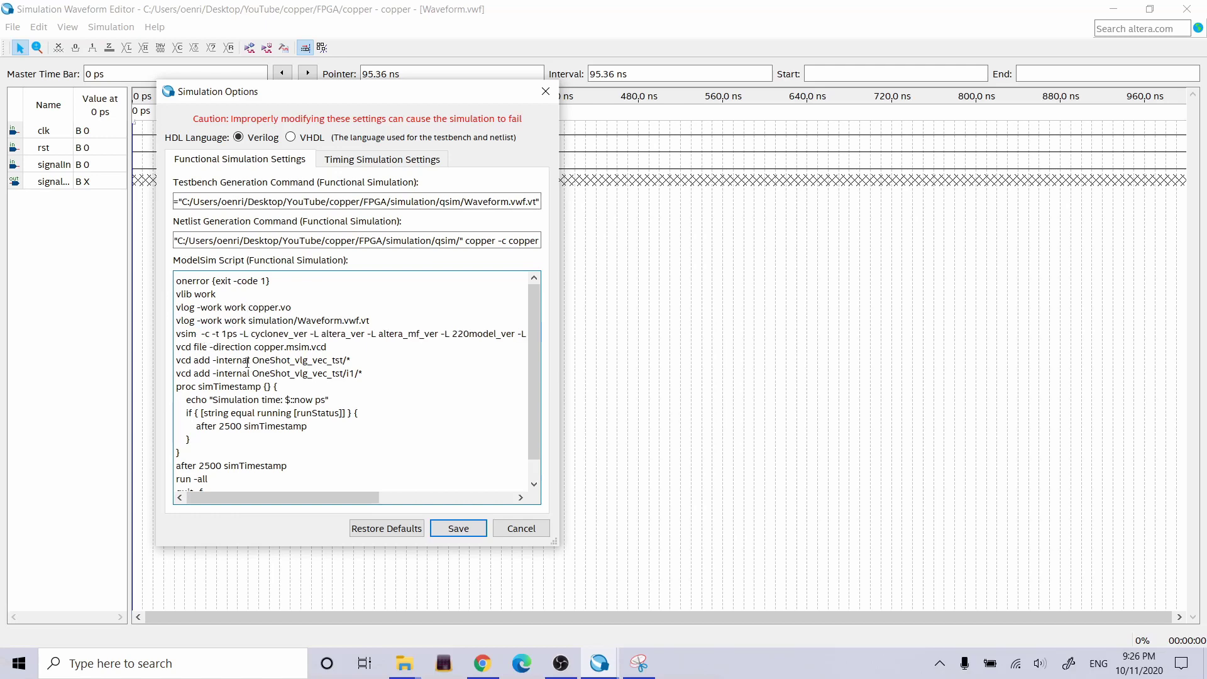
{"action": "key", "text": "BackSpace"}
{"action": "left_click", "coordinate": [459, 528]}
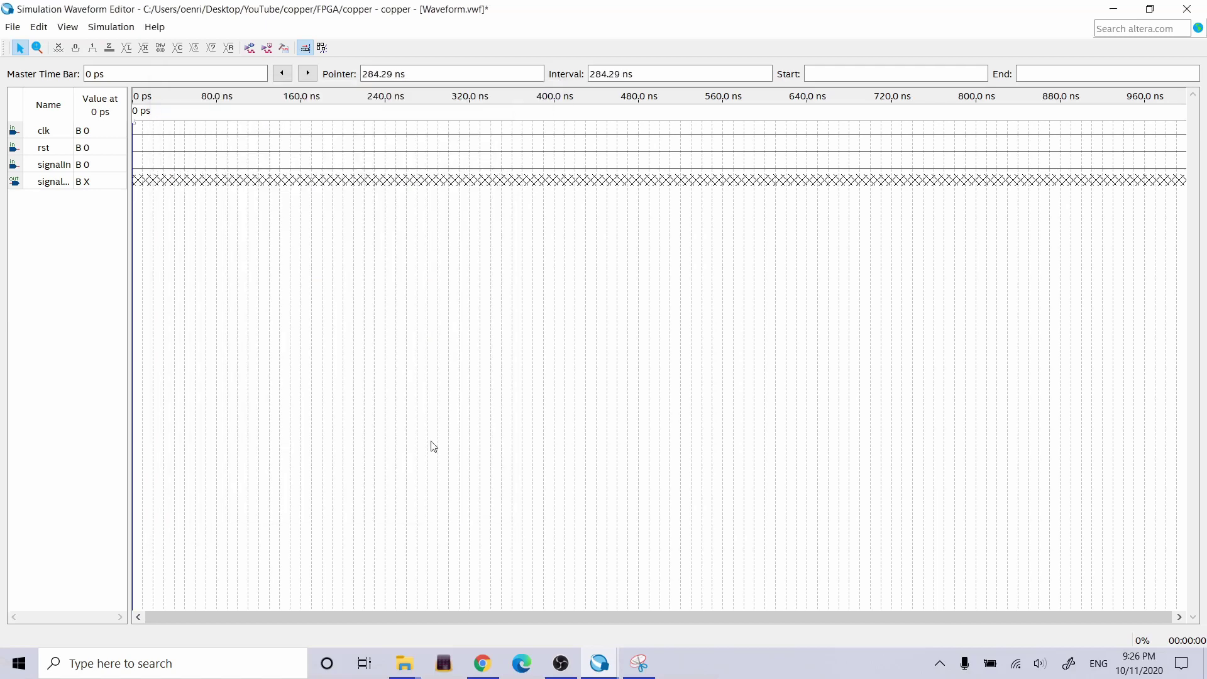
Run the functional simulation, accepting the save of the modified waveform file, and close the result waveform window.
{"action": "left_click", "coordinate": [255, 50]}
{"action": "left_click", "coordinate": [597, 345]}
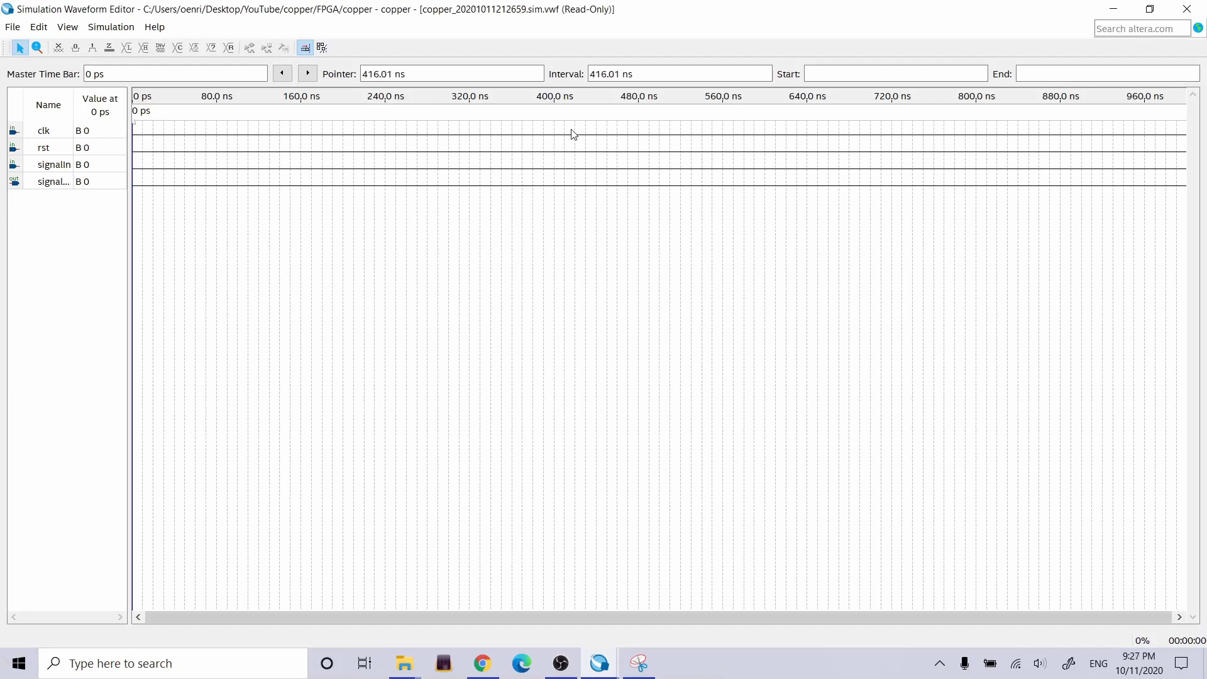
{"action": "left_click", "coordinate": [1187, 8]}
Overwrite the clk waveform with a clock of 10.0 ns period, 0.0 ns offset and 50% duty cycle.
{"action": "left_click", "coordinate": [233, 125]}
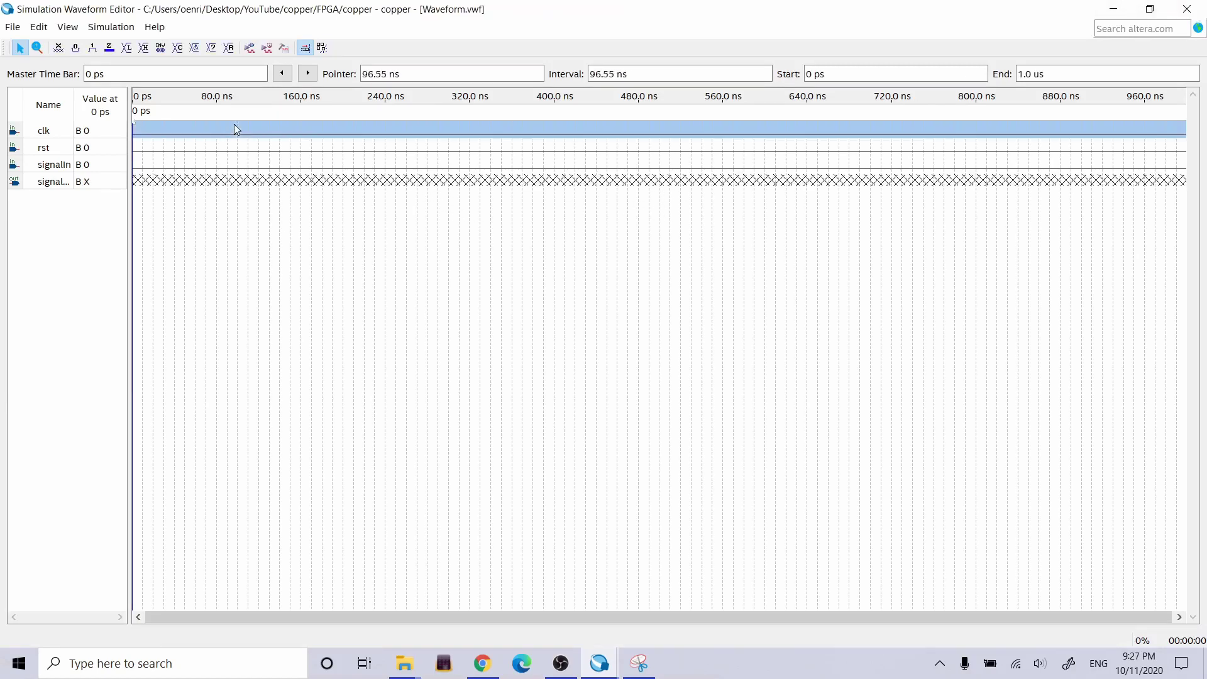
{"action": "right_click", "coordinate": [235, 124]}
{"action": "mouse_move", "coordinate": [301, 197]}
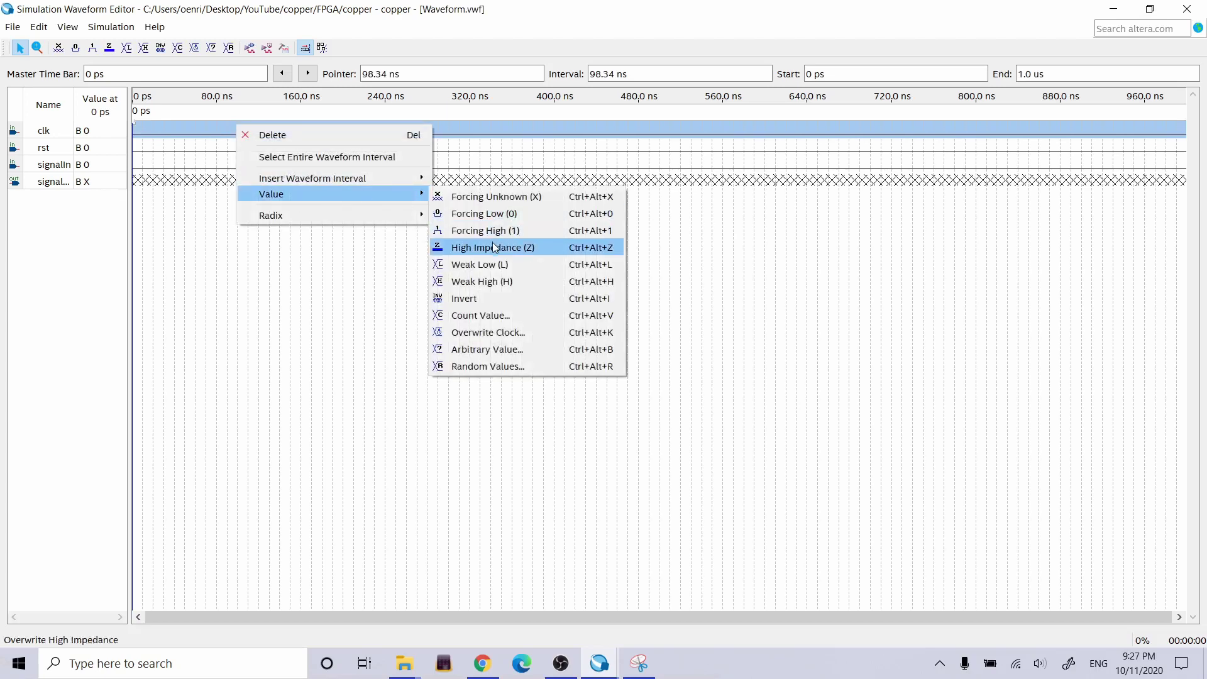
{"action": "left_click", "coordinate": [508, 333]}
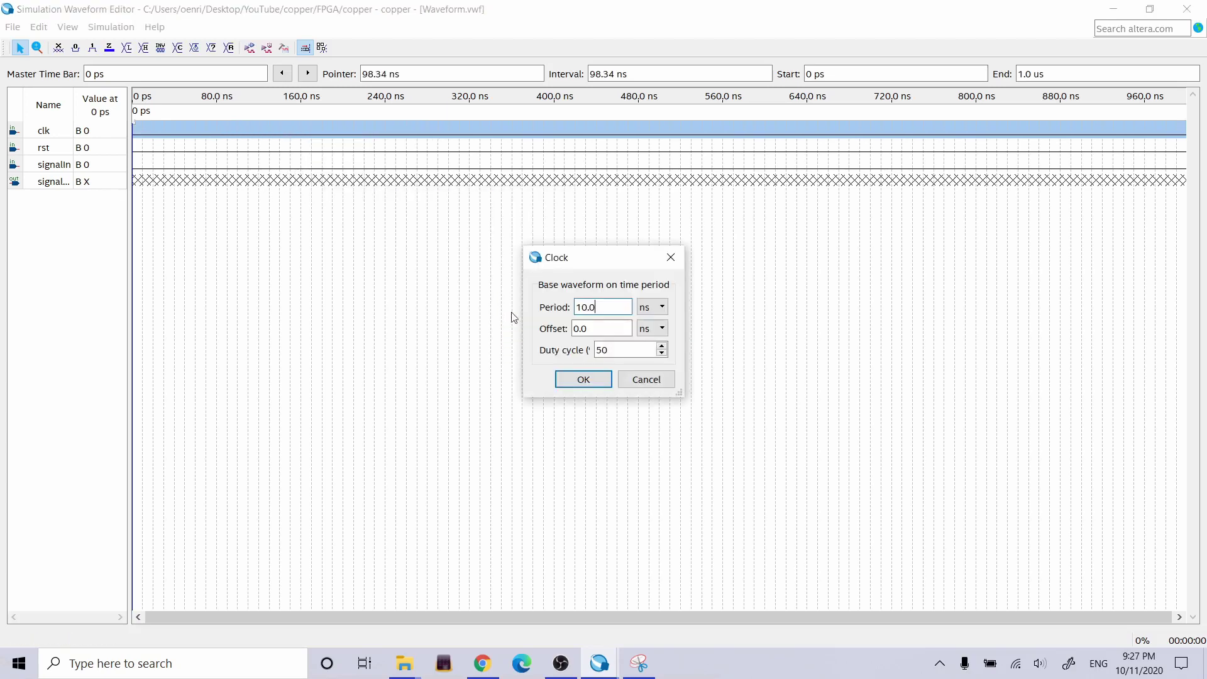
{"action": "left_click", "coordinate": [602, 379]}
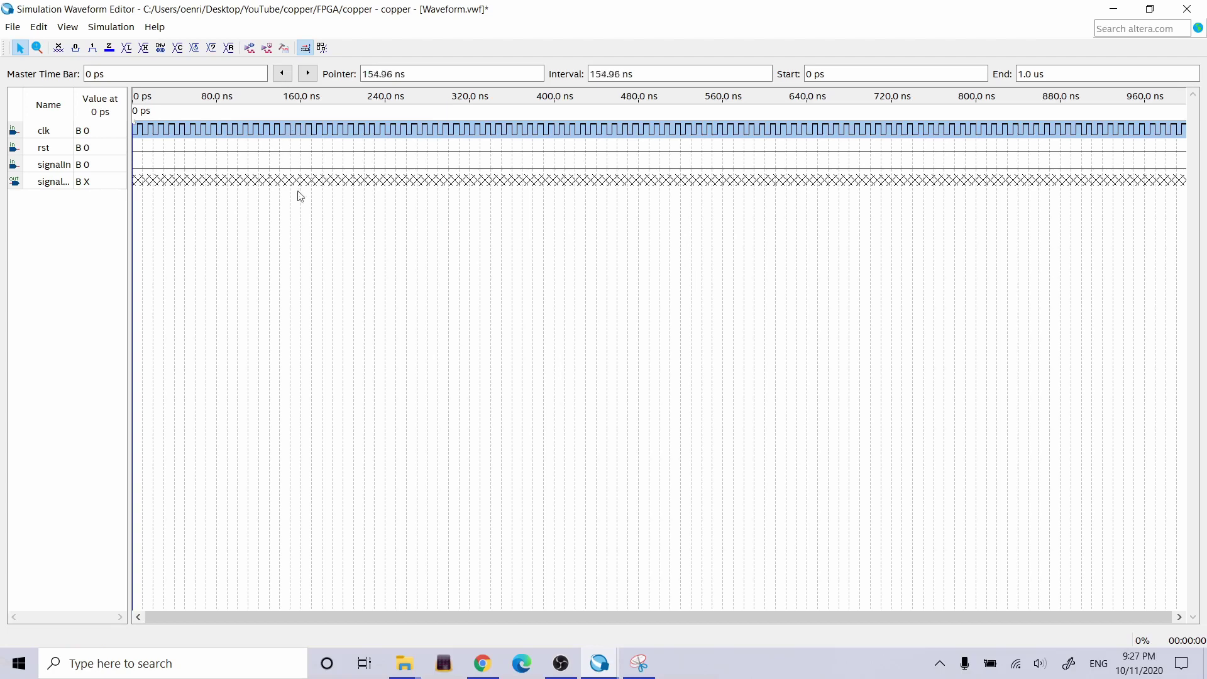
Set the entire rst waveform to Forcing High (1).
{"action": "left_click", "coordinate": [300, 146]}
{"action": "right_click", "coordinate": [300, 145]}
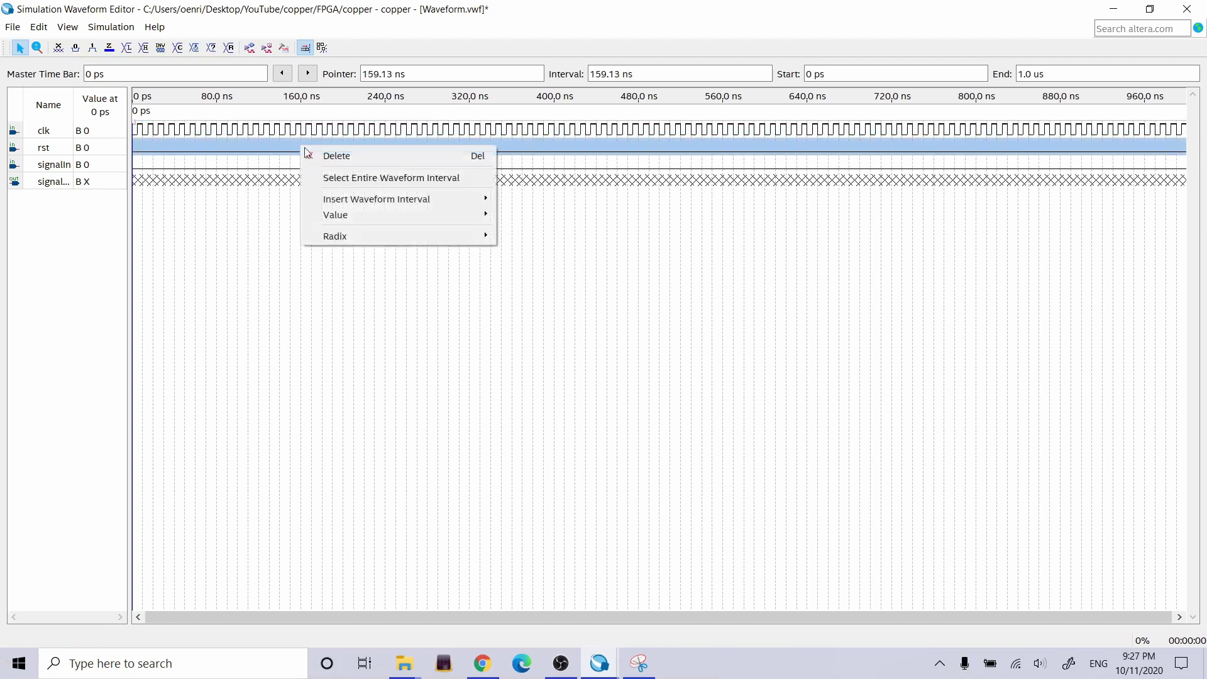
{"action": "mouse_move", "coordinate": [368, 217]}
{"action": "left_click", "coordinate": [548, 250]}
{"action": "left_click", "coordinate": [316, 186]}
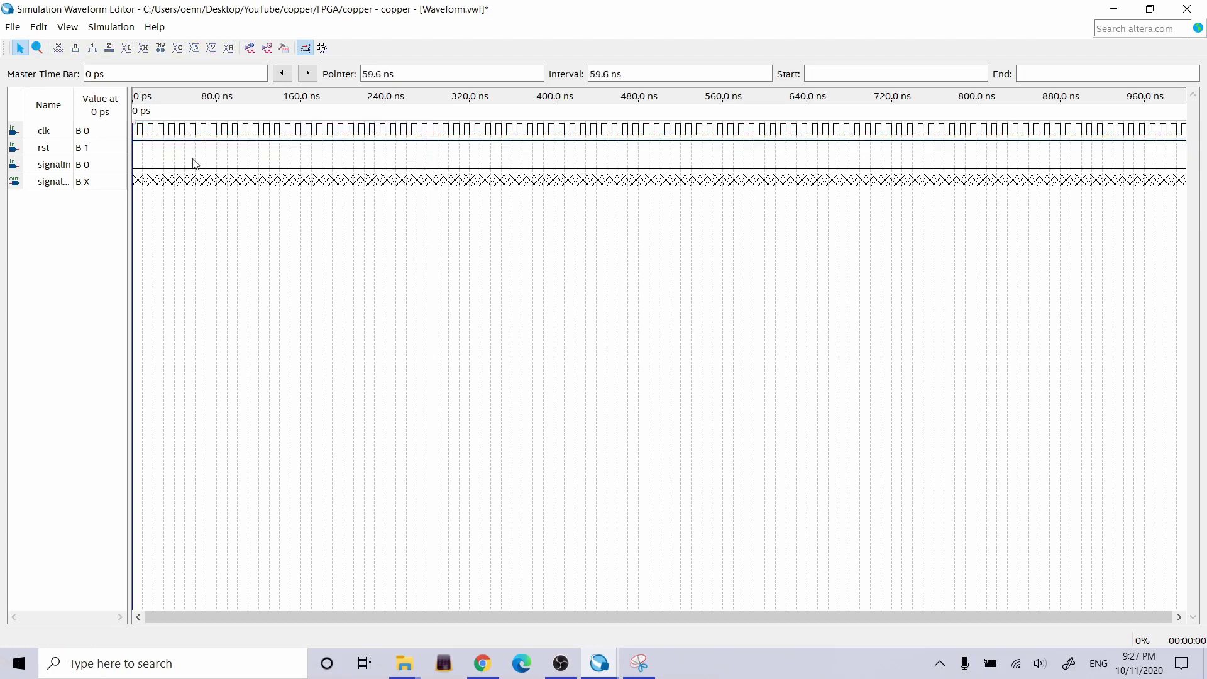
Set signalIn to Forcing High (1) from 10 ns to 160 ns.
{"action": "left_click_drag", "start_coordinate": [145, 165], "coordinate": [302, 165]}
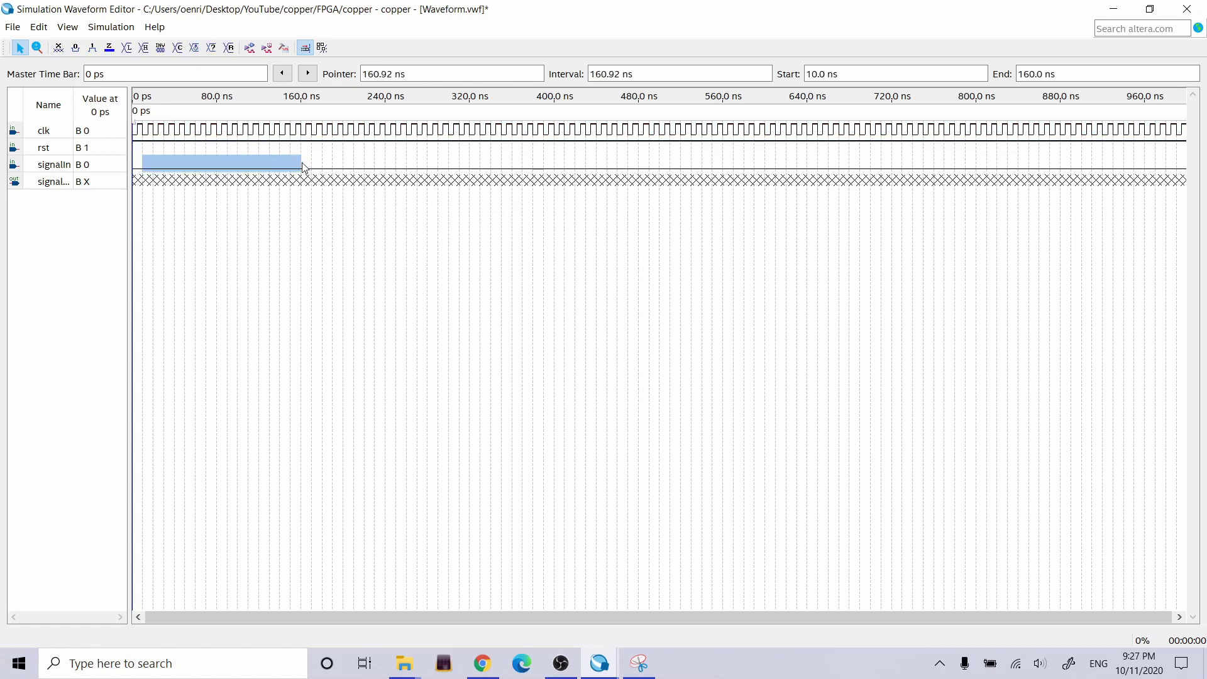
{"action": "right_click", "coordinate": [252, 163]}
{"action": "mouse_move", "coordinate": [302, 231]}
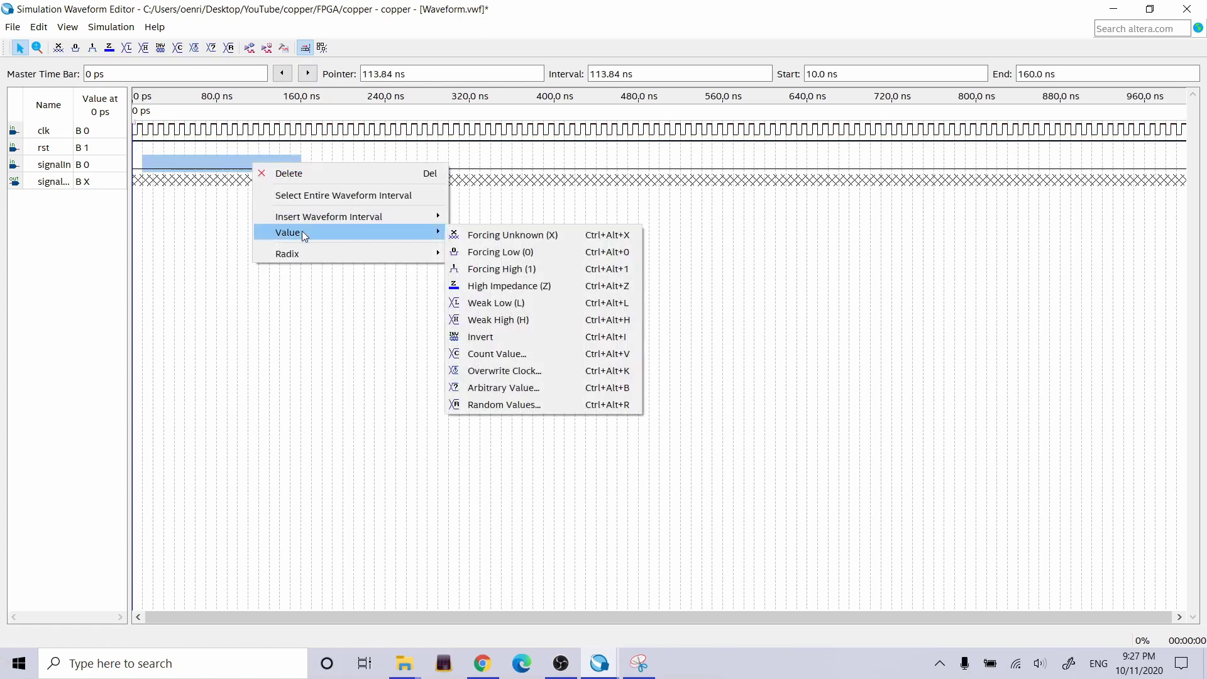
{"action": "left_click", "coordinate": [544, 269]}
{"action": "left_click", "coordinate": [400, 184]}
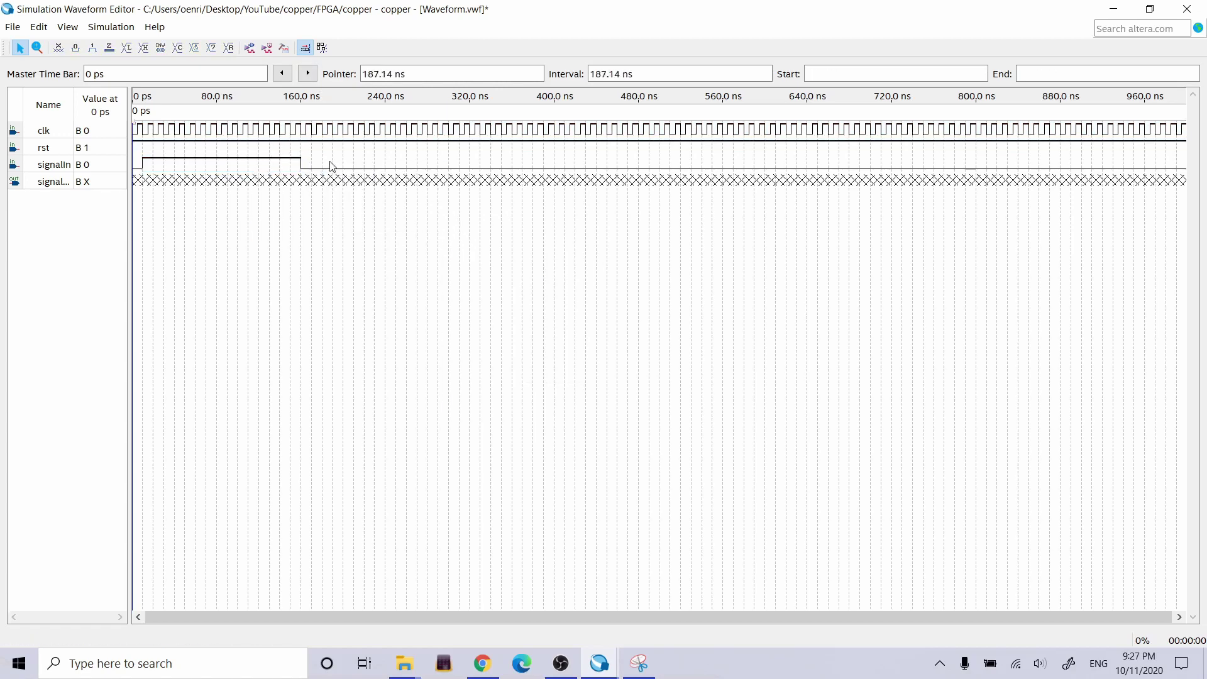
Add two 10 ns high pulses to signalIn, from 180 to 190 ns and from 200 to 210 ns.
{"action": "left_click", "coordinate": [325, 165]}
{"action": "right_click", "coordinate": [325, 164]}
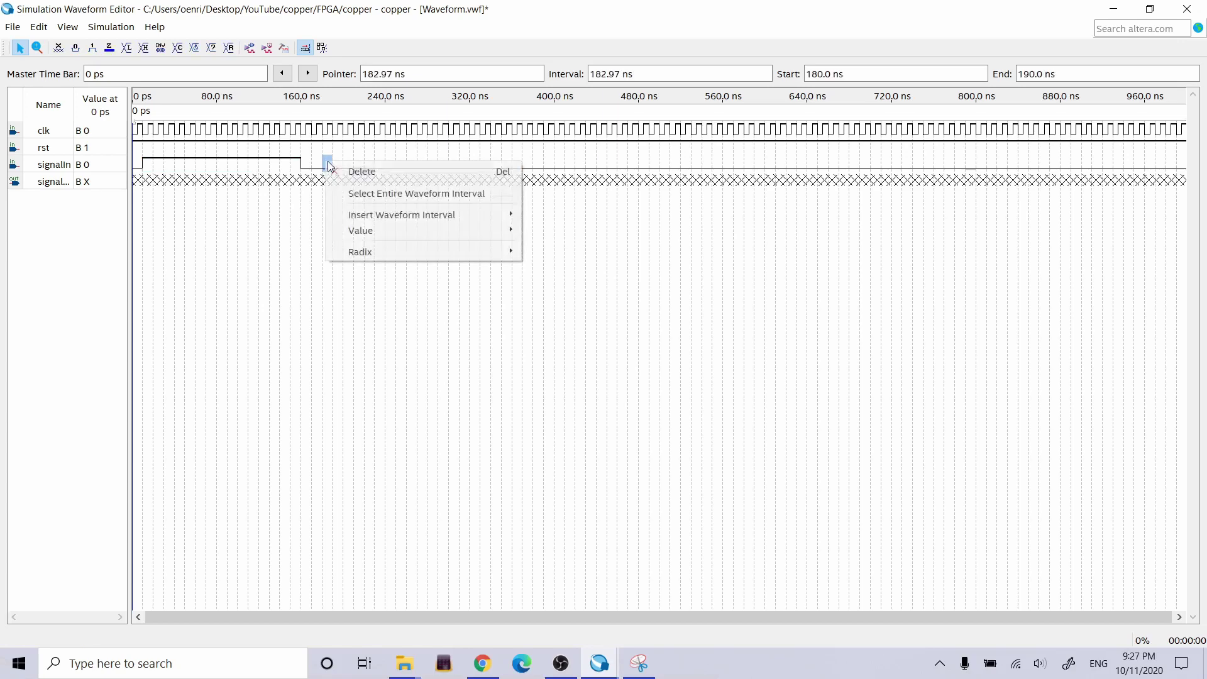
{"action": "mouse_move", "coordinate": [373, 231]}
{"action": "left_click", "coordinate": [575, 266]}
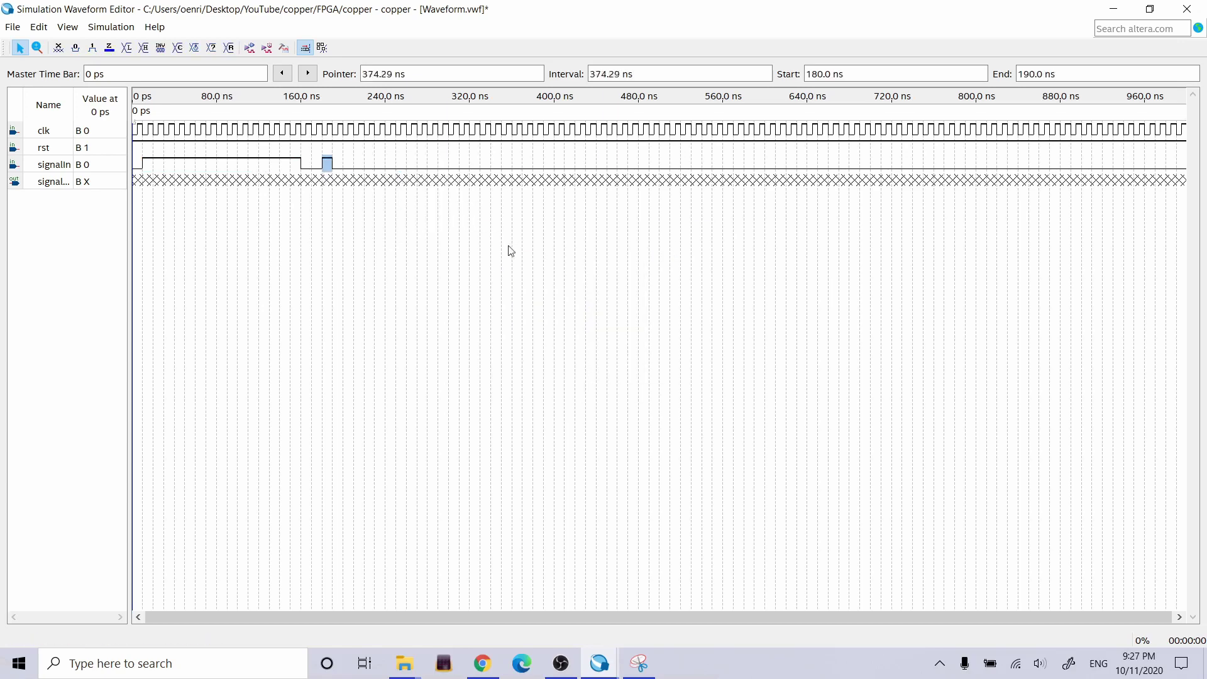
{"action": "left_click", "coordinate": [349, 165]}
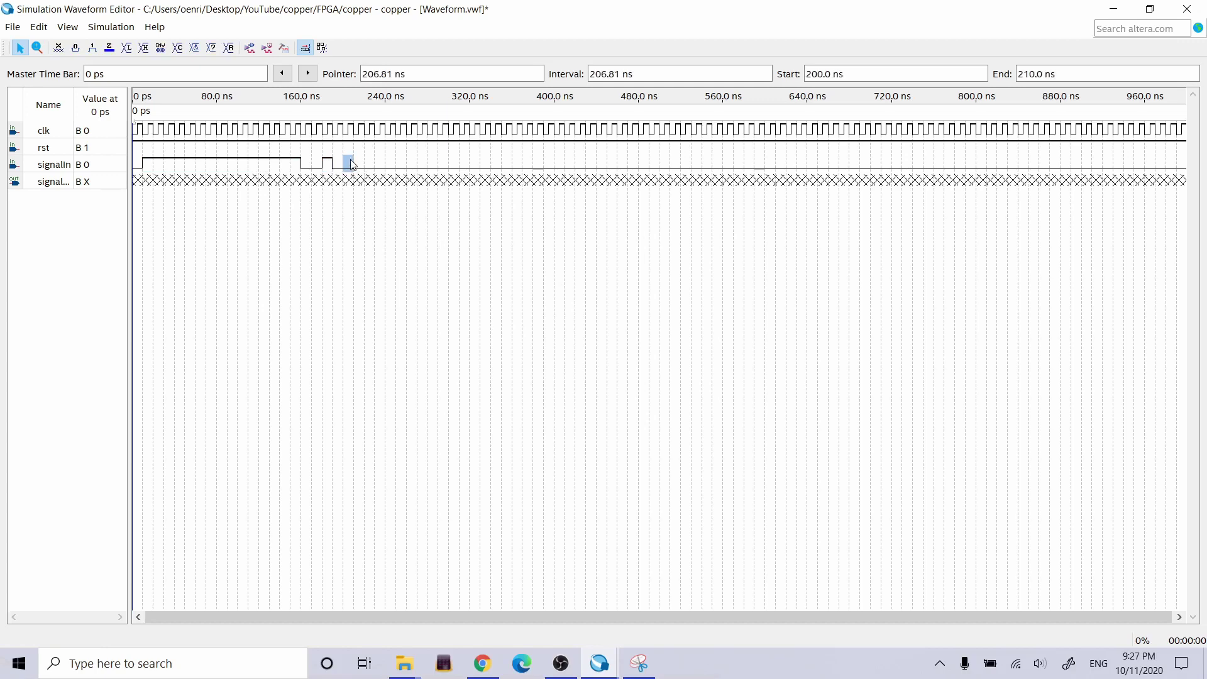
{"action": "right_click", "coordinate": [351, 164]}
{"action": "mouse_move", "coordinate": [391, 229]}
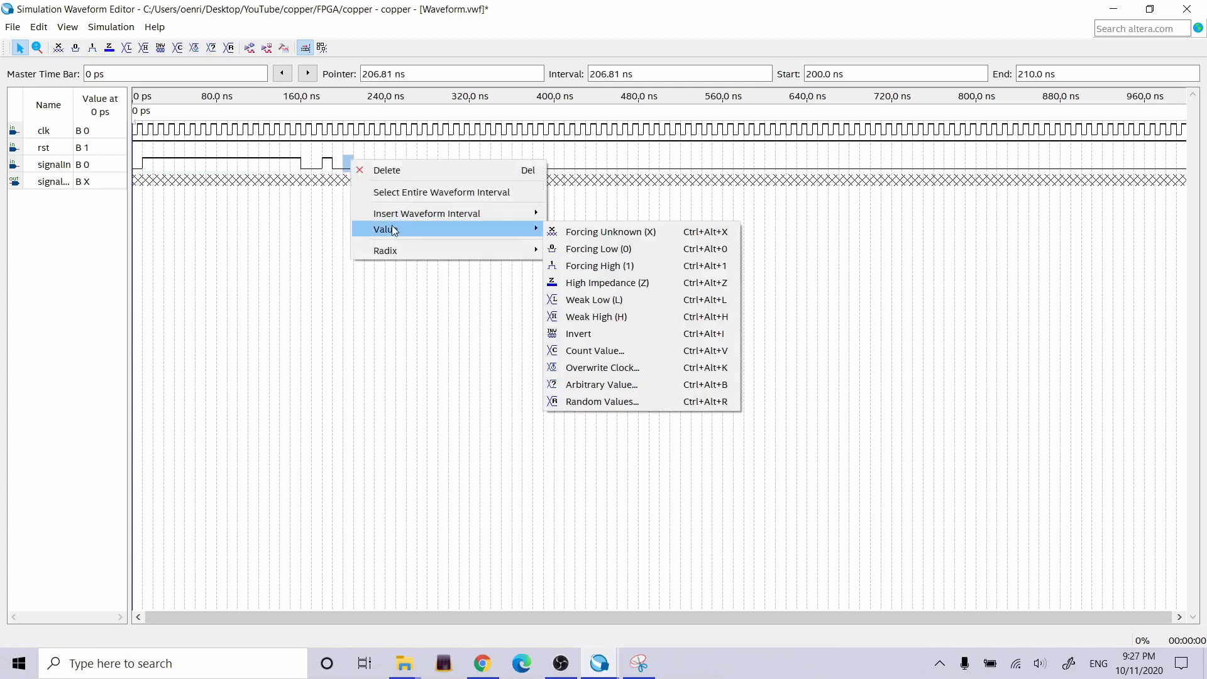
{"action": "left_click", "coordinate": [627, 266]}
Set signalIn to Forcing High (1) from 260 ns to 320 ns.
{"action": "left_click_drag", "start_coordinate": [404, 162], "coordinate": [462, 161]}
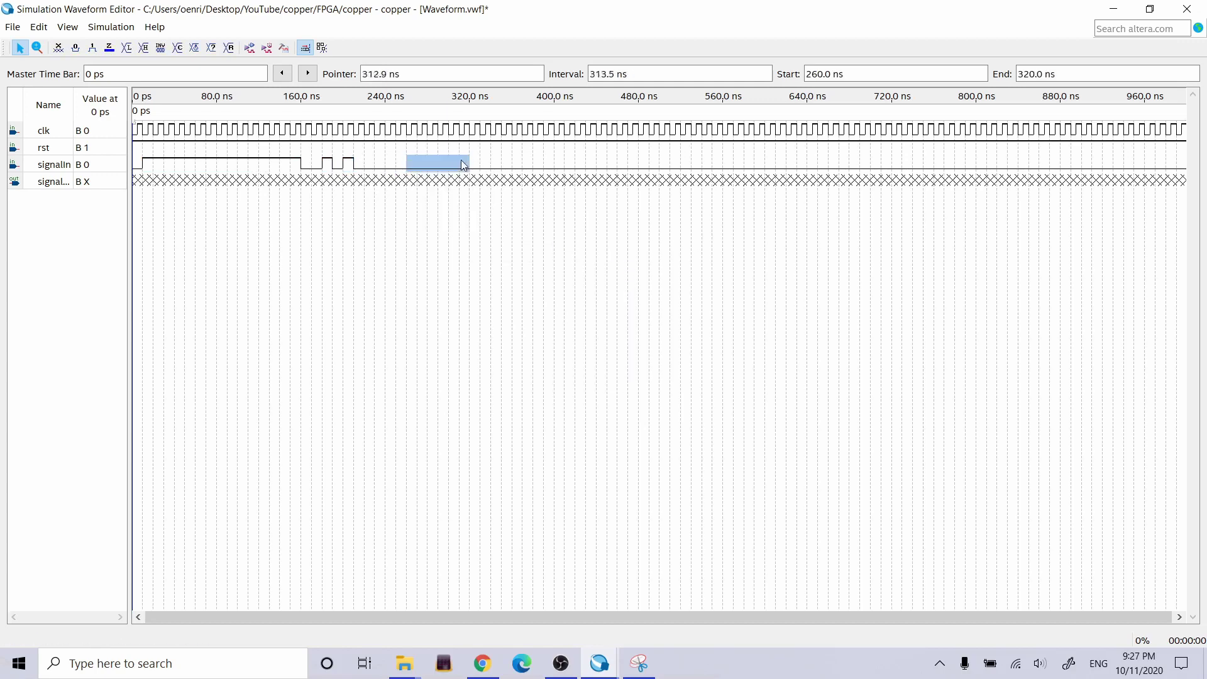
{"action": "right_click", "coordinate": [461, 162]}
{"action": "mouse_move", "coordinate": [514, 228]}
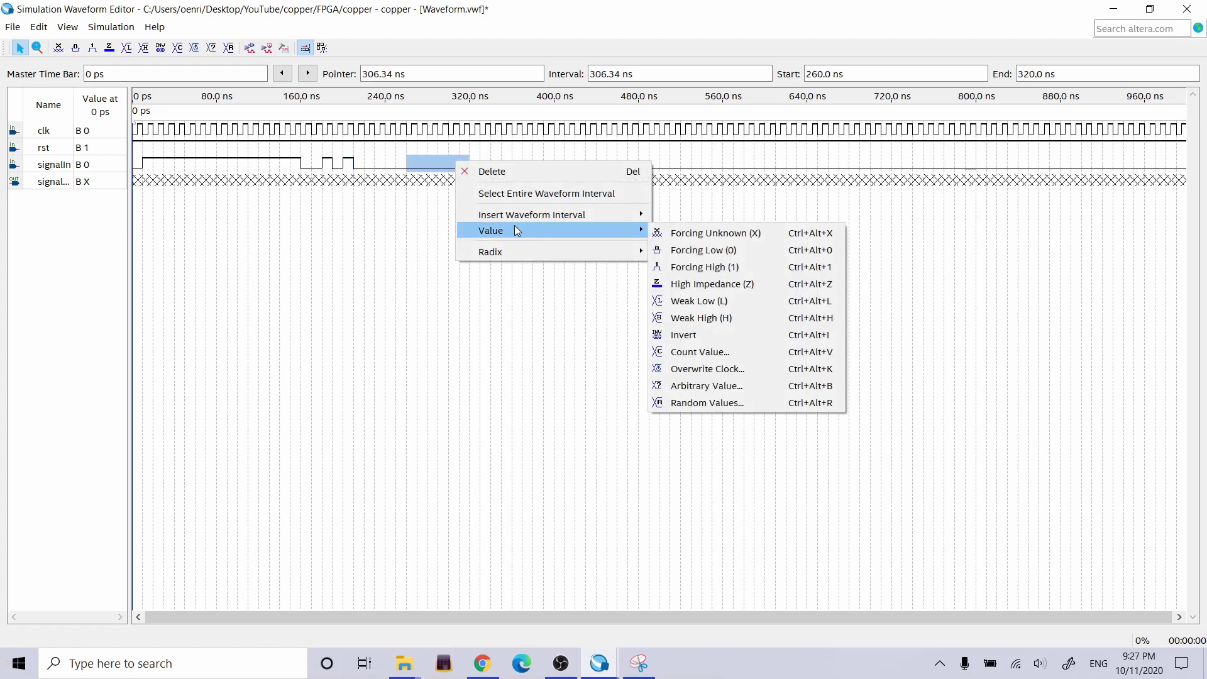
{"action": "left_click", "coordinate": [695, 267]}
Save Waveform.vwf, run the functional simulation with the new stimuli, and close the result waveform window.
{"action": "left_click", "coordinate": [14, 27]}
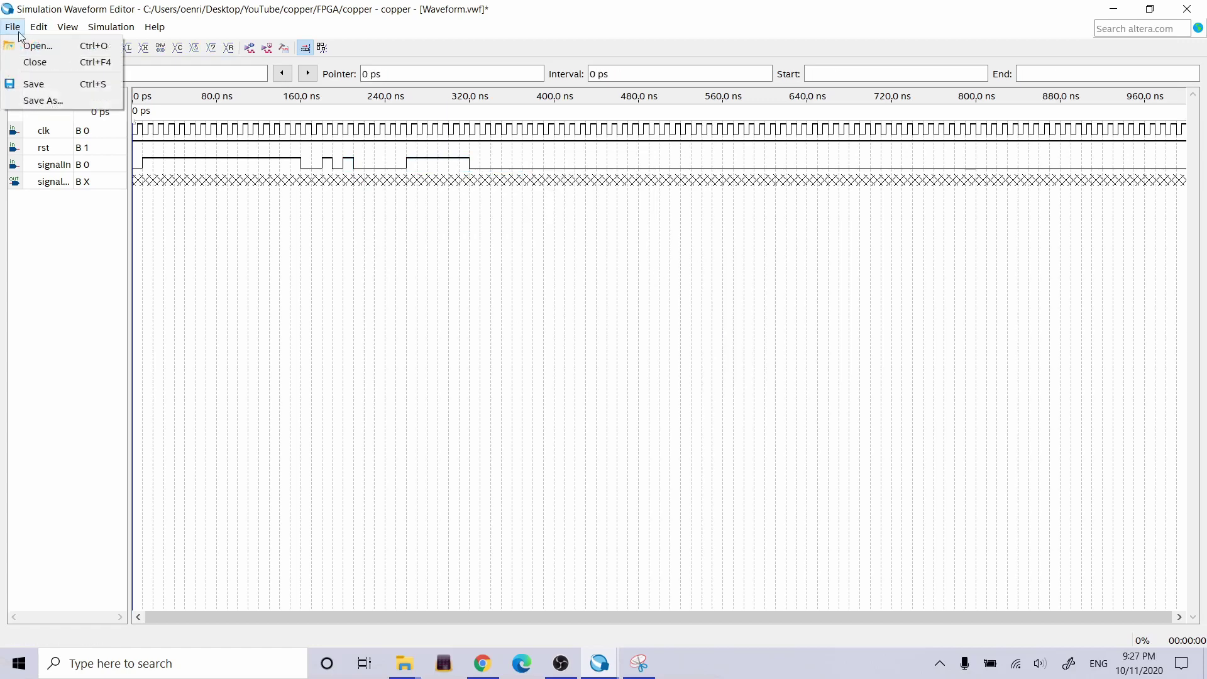
{"action": "left_click", "coordinate": [34, 84]}
{"action": "left_click", "coordinate": [250, 47]}
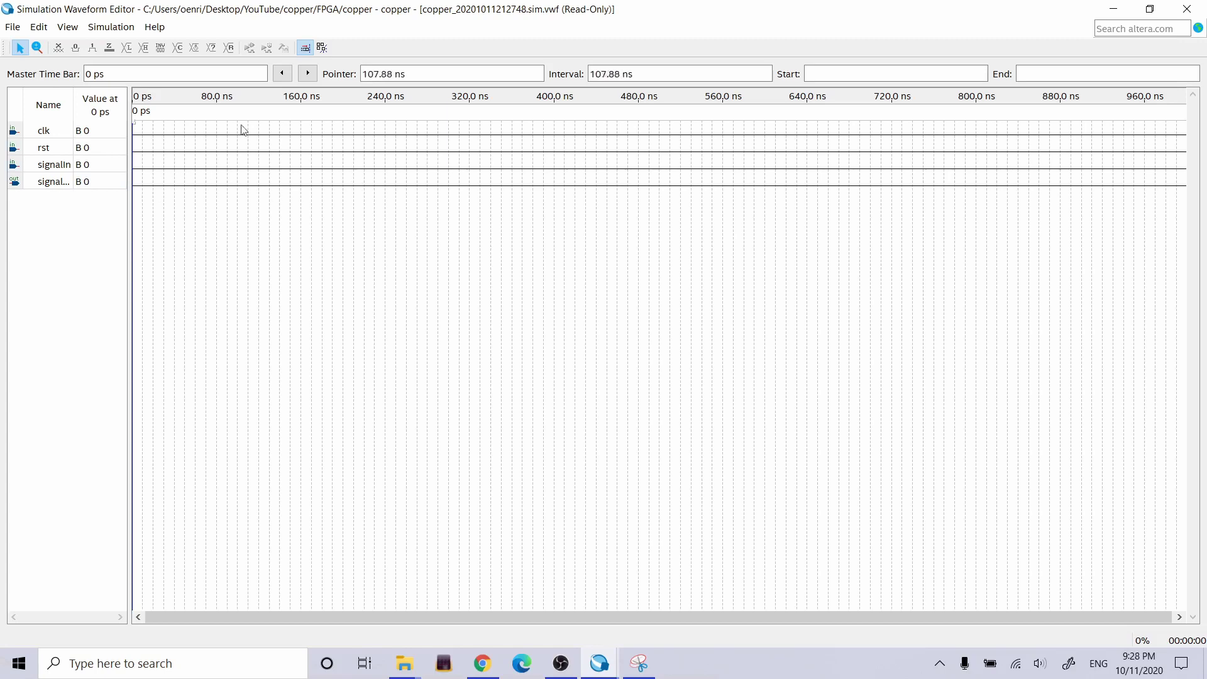
{"action": "left_click", "coordinate": [1187, 9]}
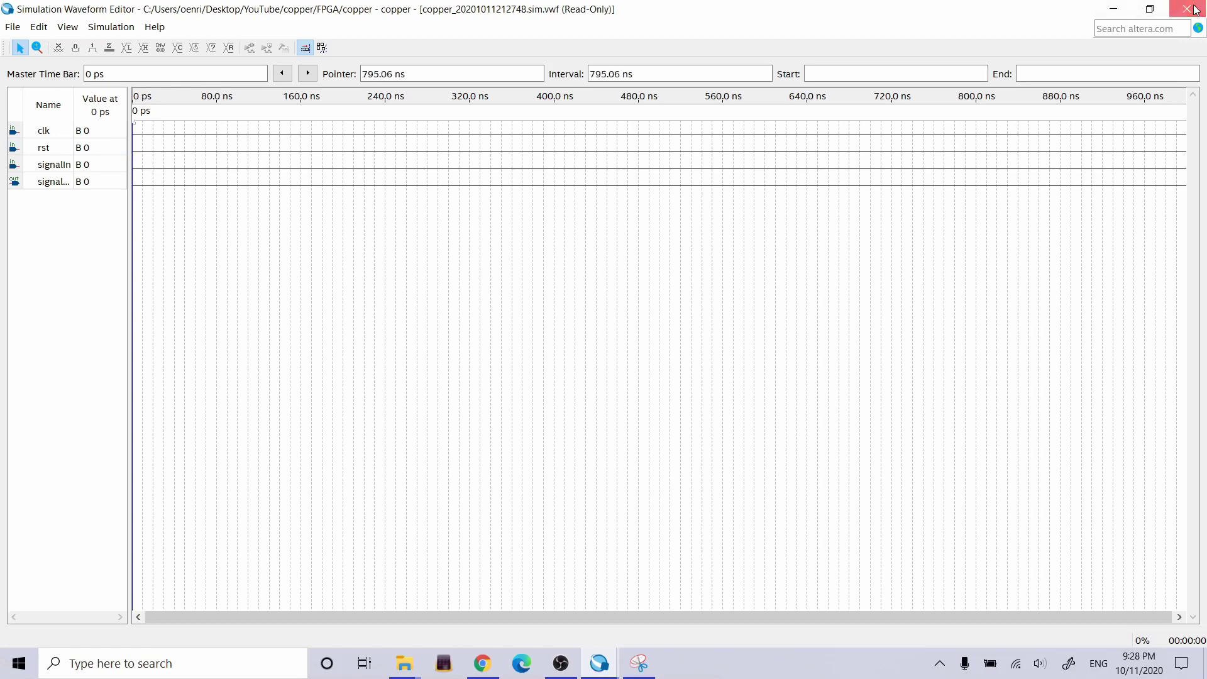
Try saving the waveform file again, repeat the functional simulation to check its output, and close the result.
{"action": "left_click", "coordinate": [12, 26]}
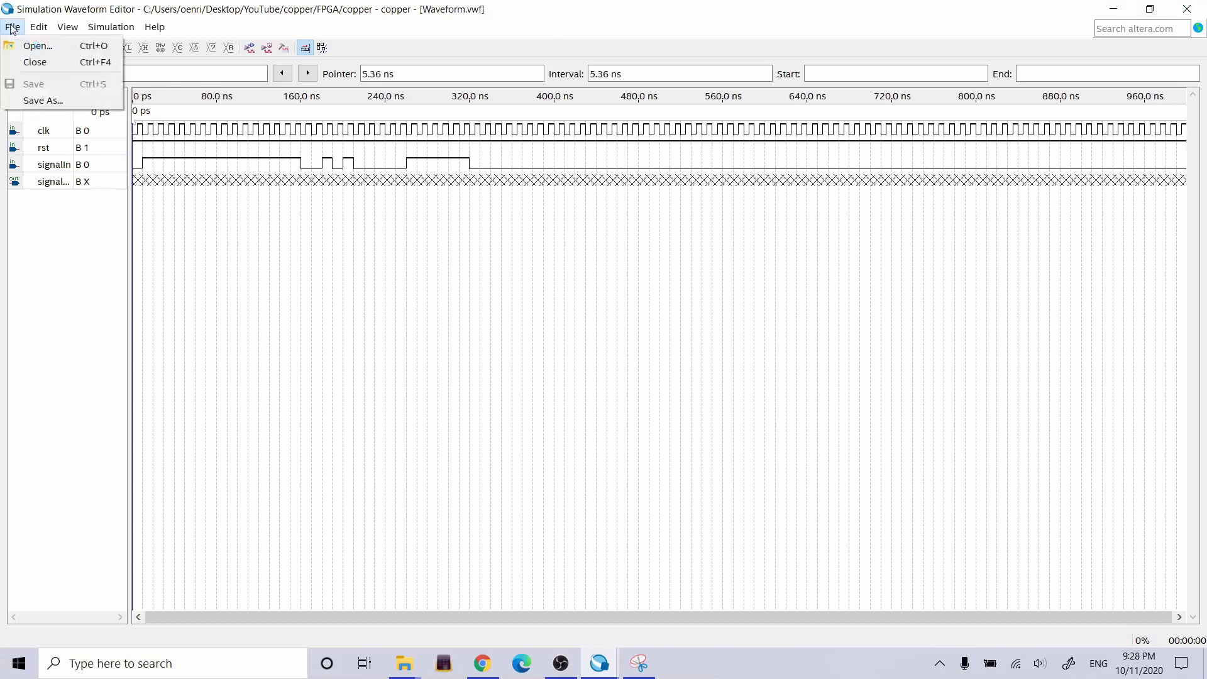
{"action": "left_click", "coordinate": [45, 84]}
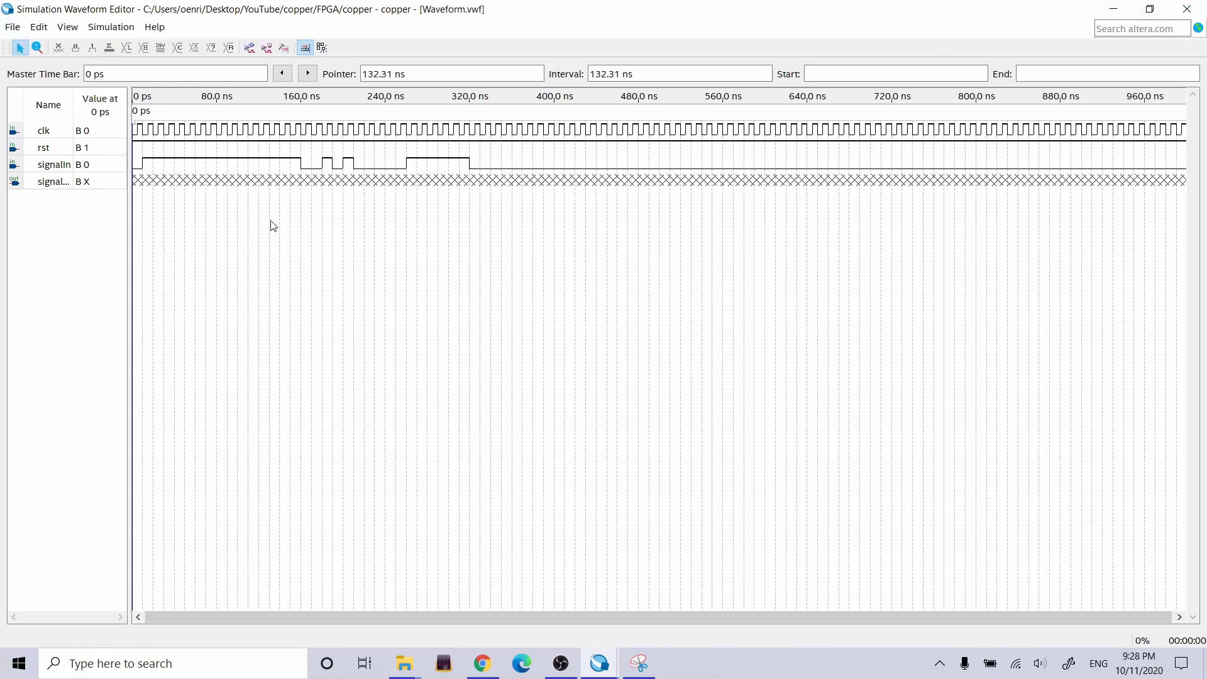
{"action": "left_click", "coordinate": [251, 48]}
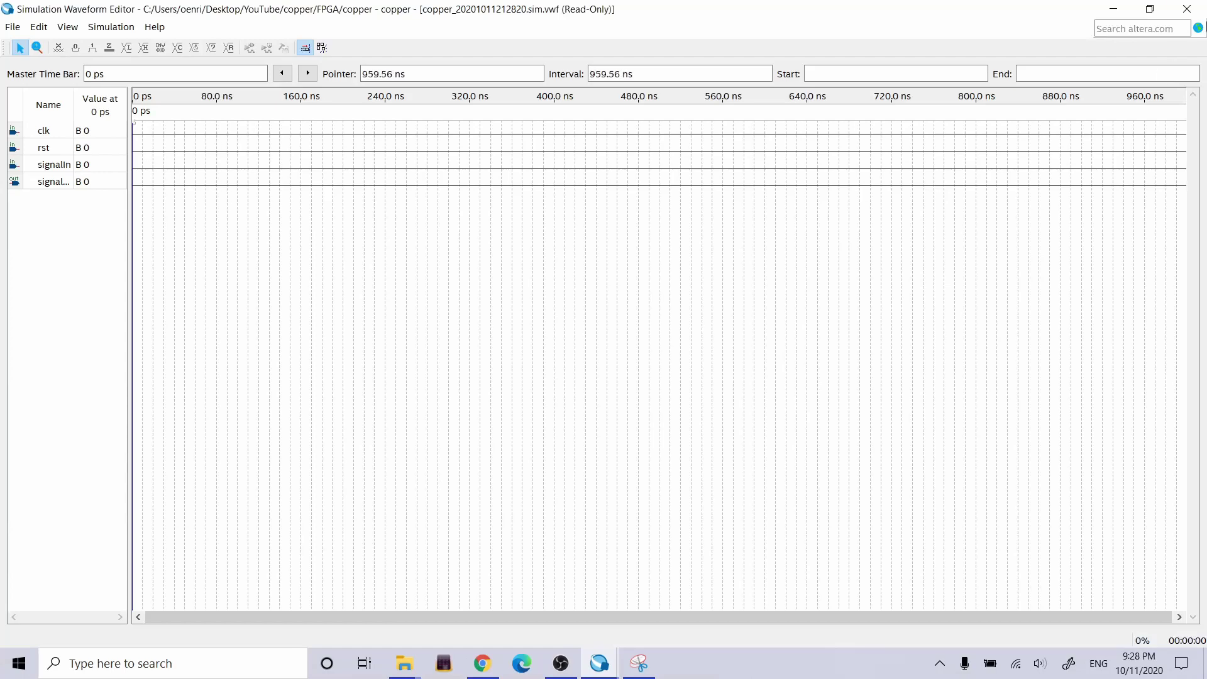
{"action": "left_click", "coordinate": [1186, 9]}
In File Explorer, copy Waveform.vwf.vt from the qsim folder into its simulation subfolder, replacing the existing file.
{"action": "left_click", "coordinate": [404, 663]}
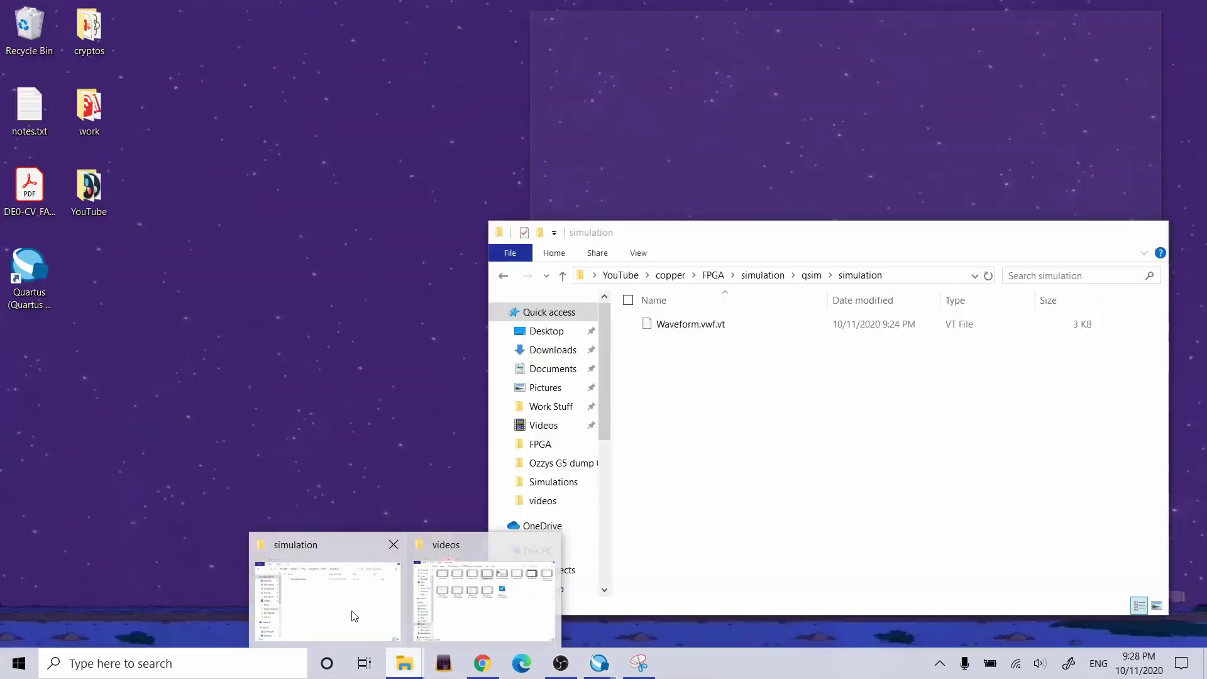
{"action": "left_click", "coordinate": [352, 612]}
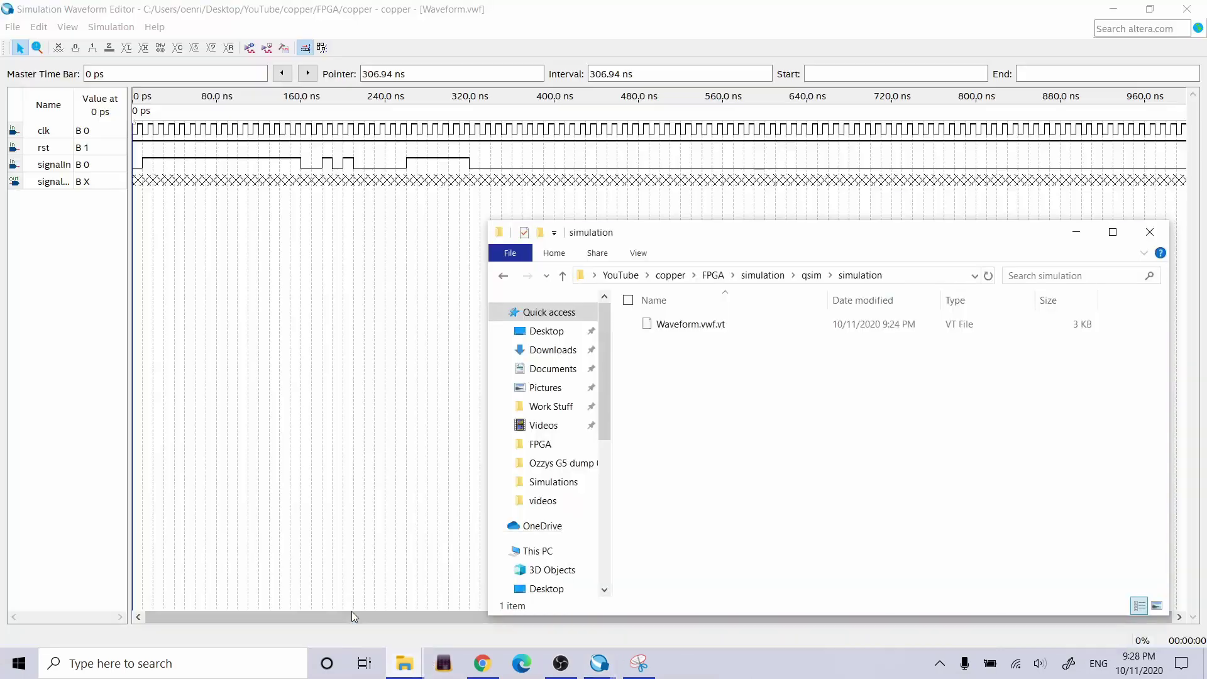
{"action": "left_click", "coordinate": [810, 275]}
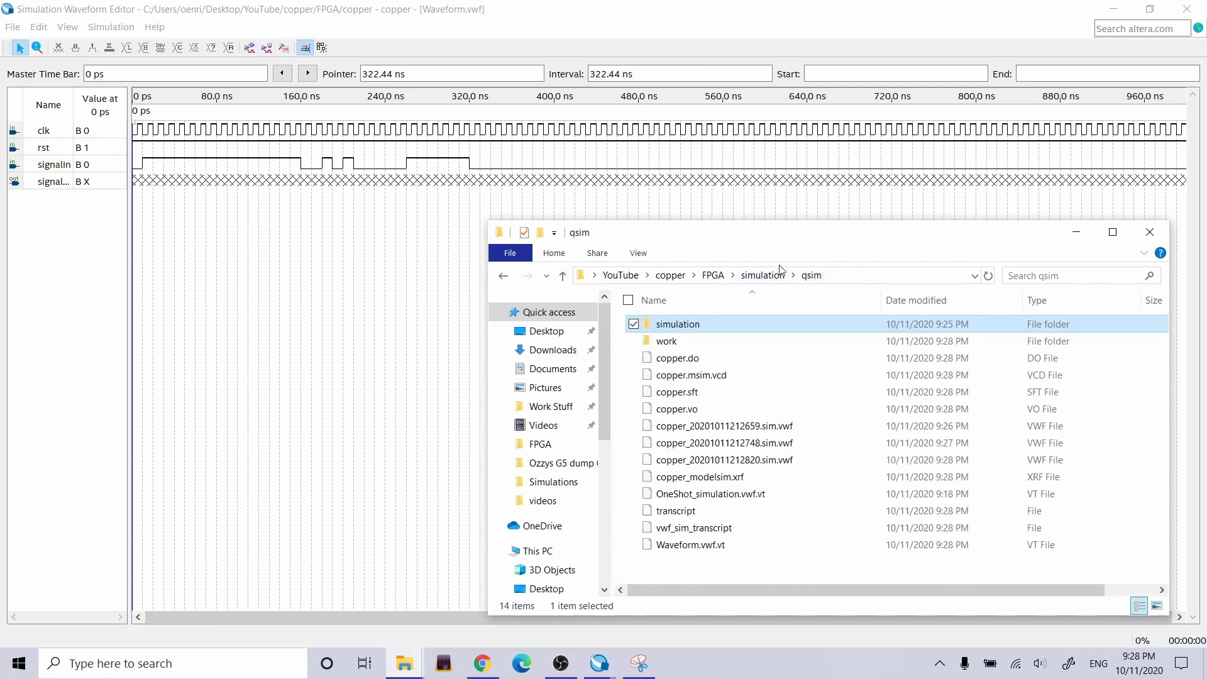
{"action": "left_click", "coordinate": [691, 545]}
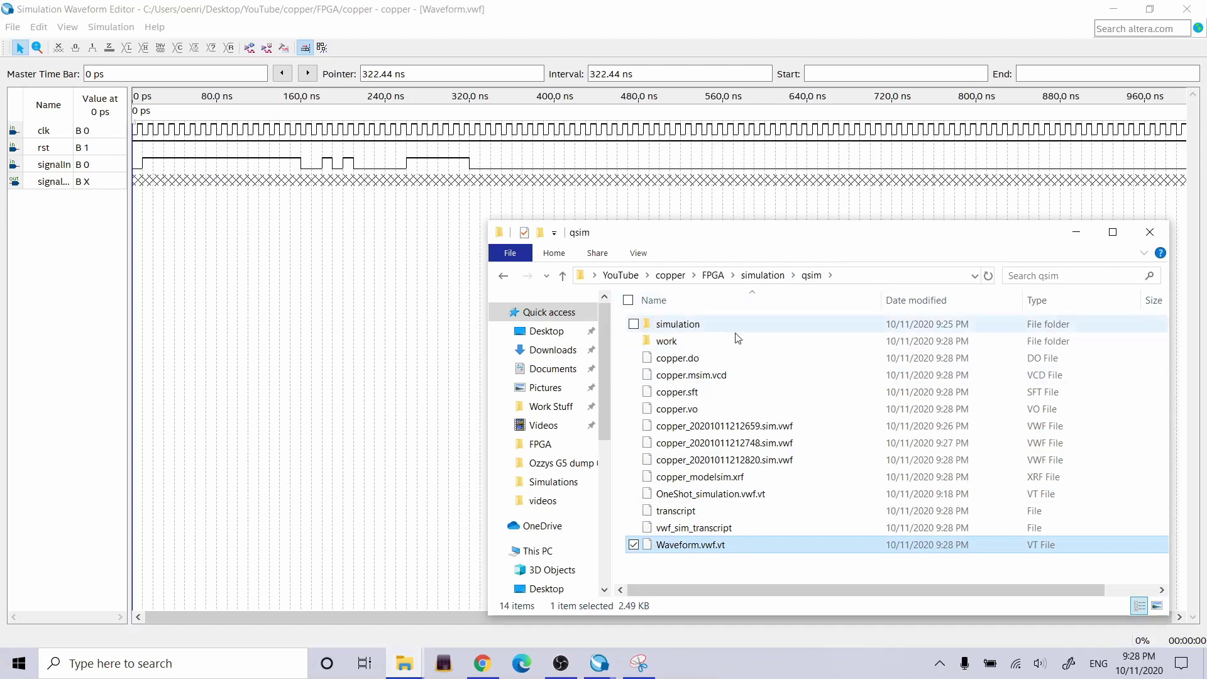
{"action": "double_click", "coordinate": [717, 325]}
{"action": "key", "text": "ctrl+v"}
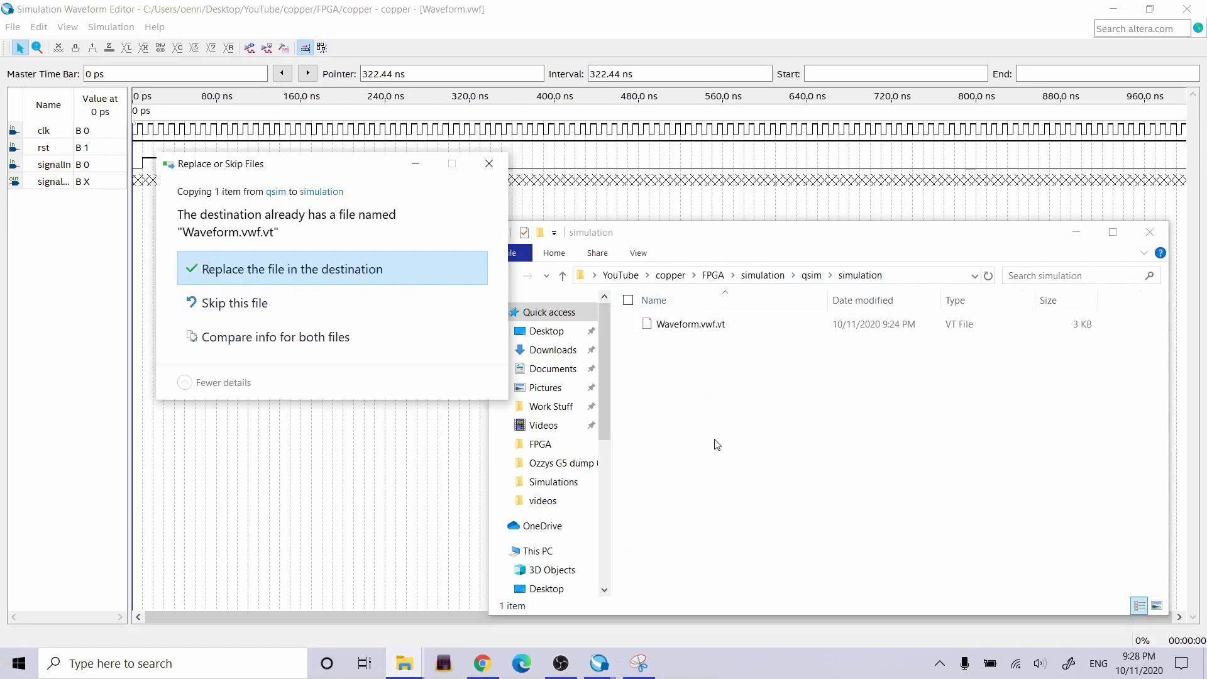
{"action": "left_click", "coordinate": [319, 272]}
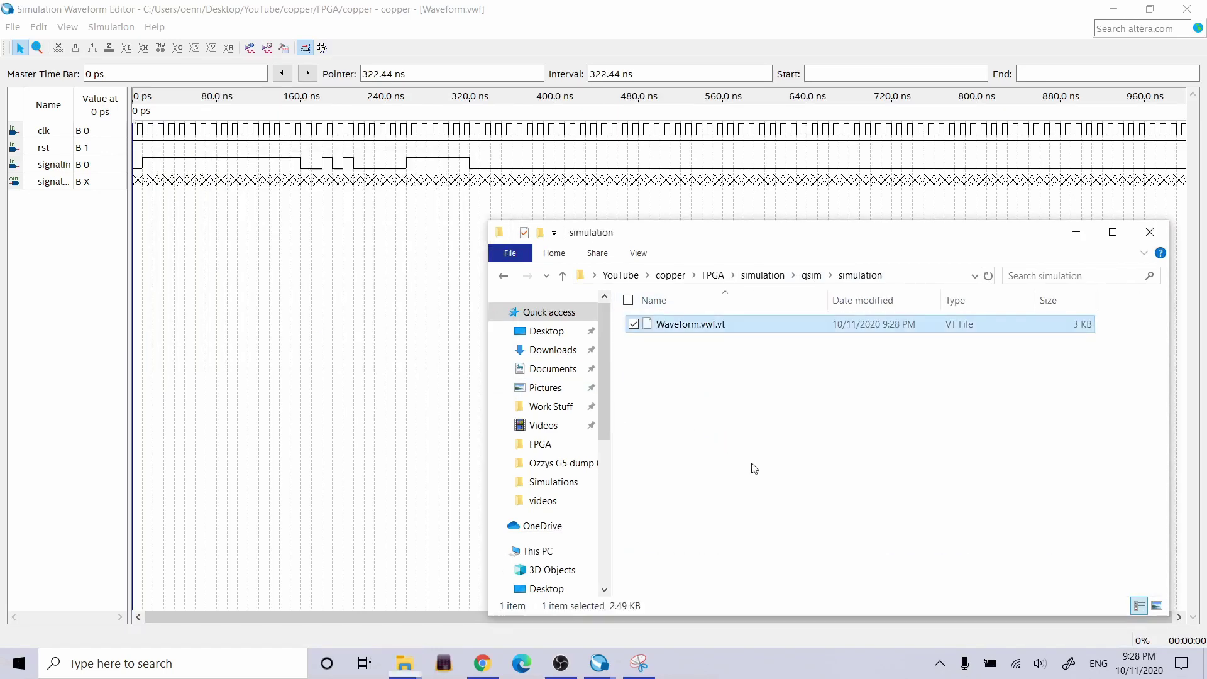
{"action": "left_click", "coordinate": [1076, 232]}
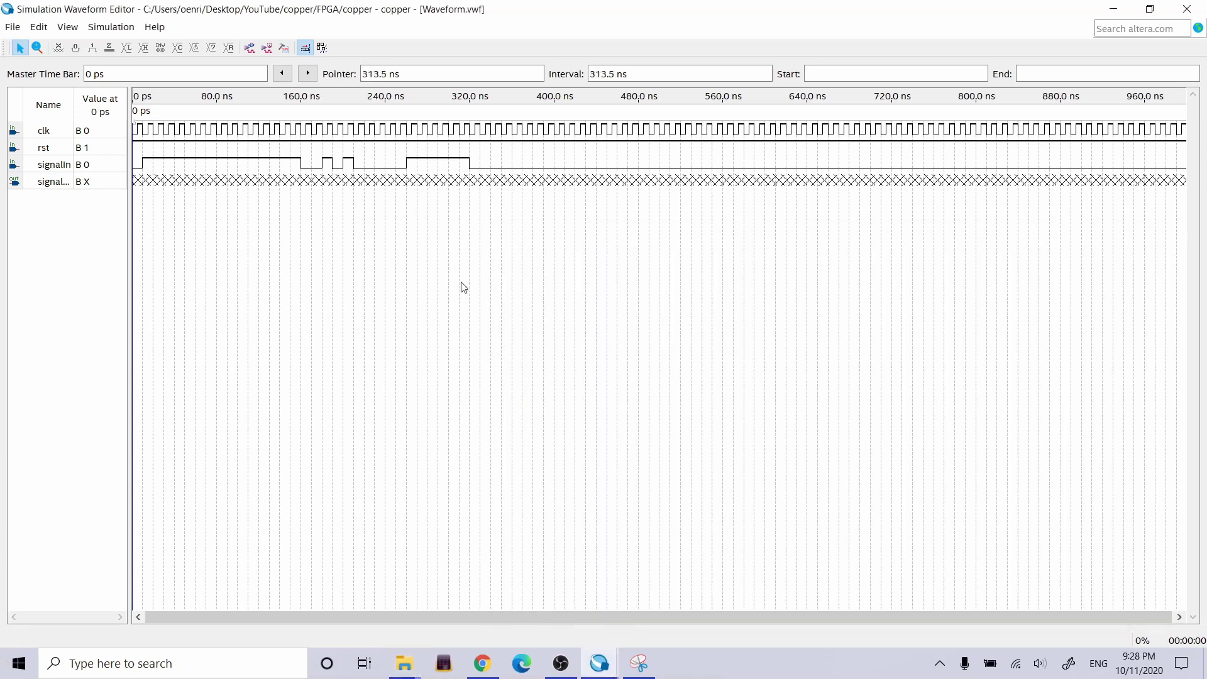
Run the simulation, compare the output pulses with clk and signalIn over the first 340 ns, and close the result.
{"action": "left_click", "coordinate": [266, 48]}
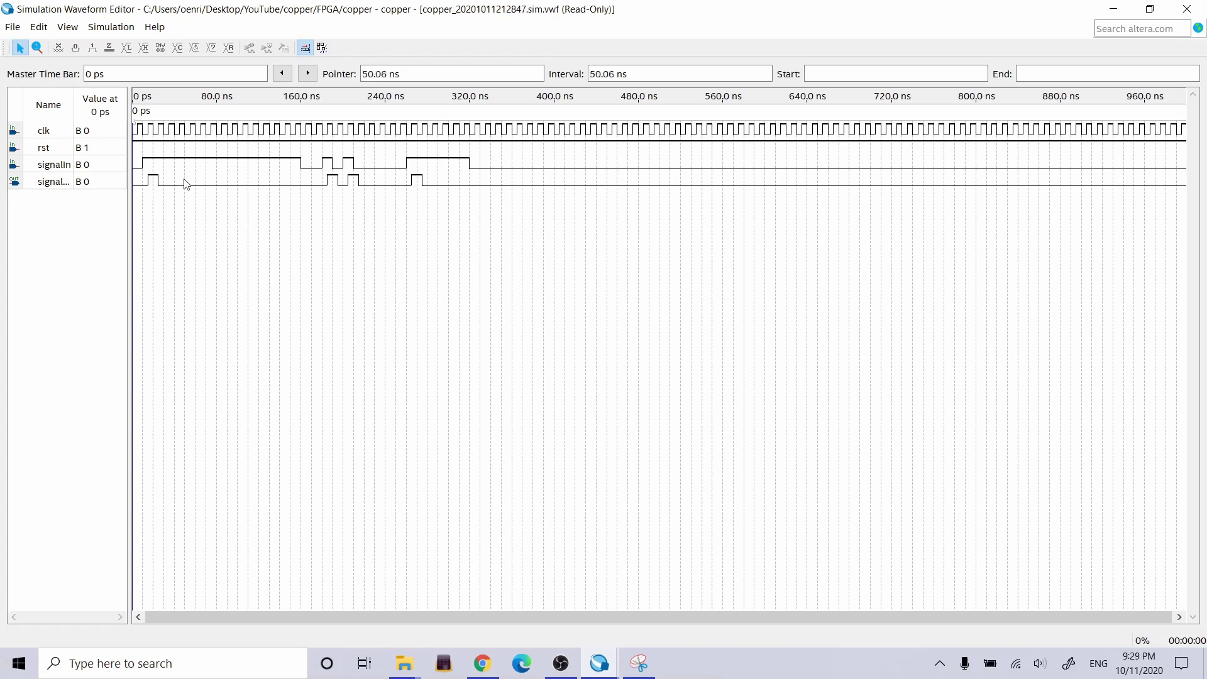
{"action": "scroll", "coordinate": [185, 180], "scroll_direction": "up", "scroll_amount": 3, "text": "ctrl"}
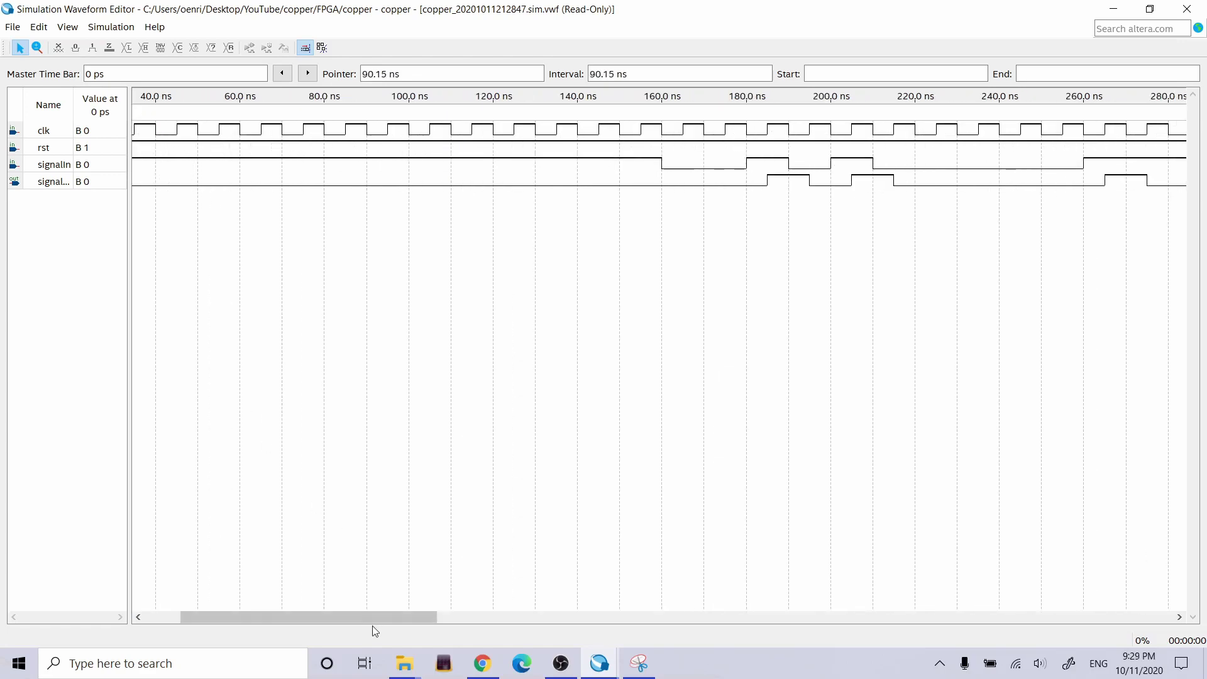
{"action": "left_click_drag", "start_coordinate": [372, 617], "coordinate": [461, 615]}
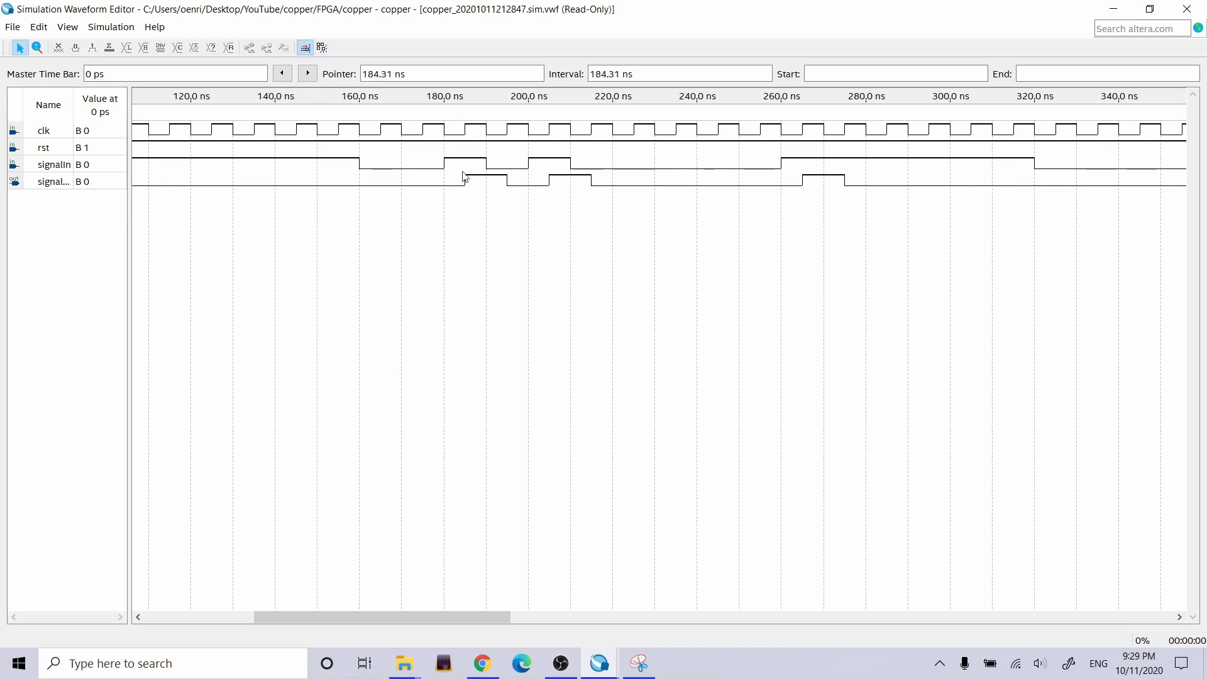
{"action": "left_click_drag", "start_coordinate": [438, 616], "coordinate": [323, 617]}
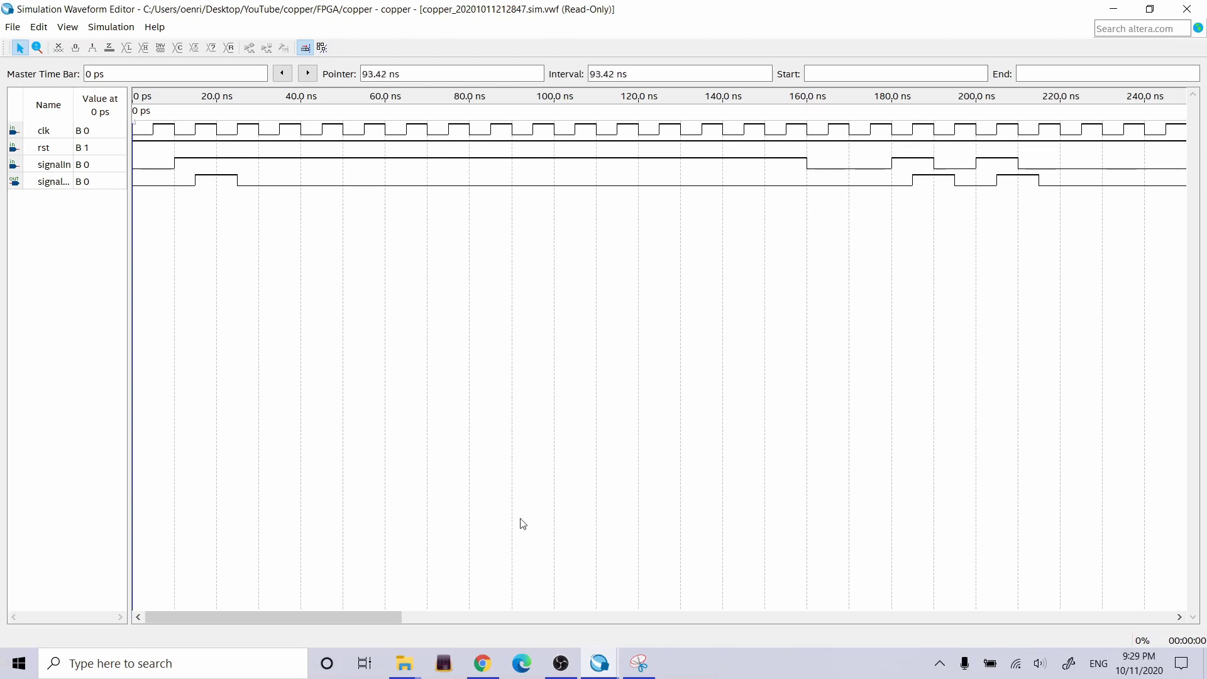
{"action": "left_click_drag", "start_coordinate": [372, 615], "coordinate": [464, 614]}
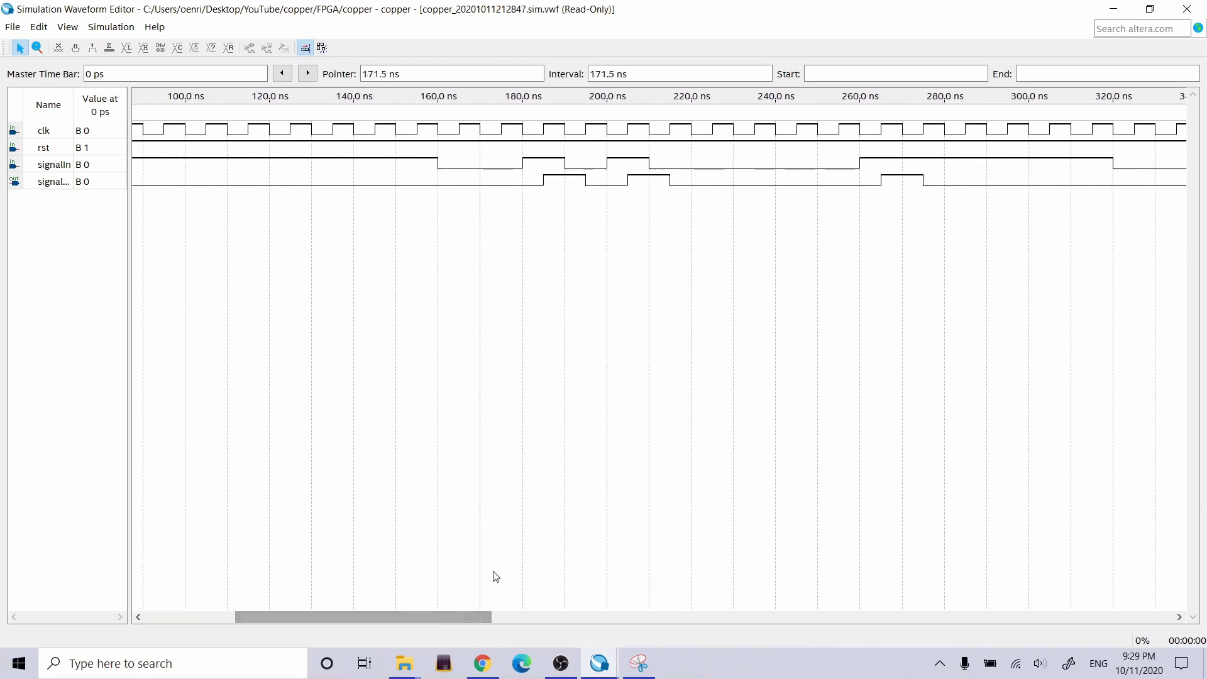
{"action": "left_click", "coordinate": [1188, 8]}
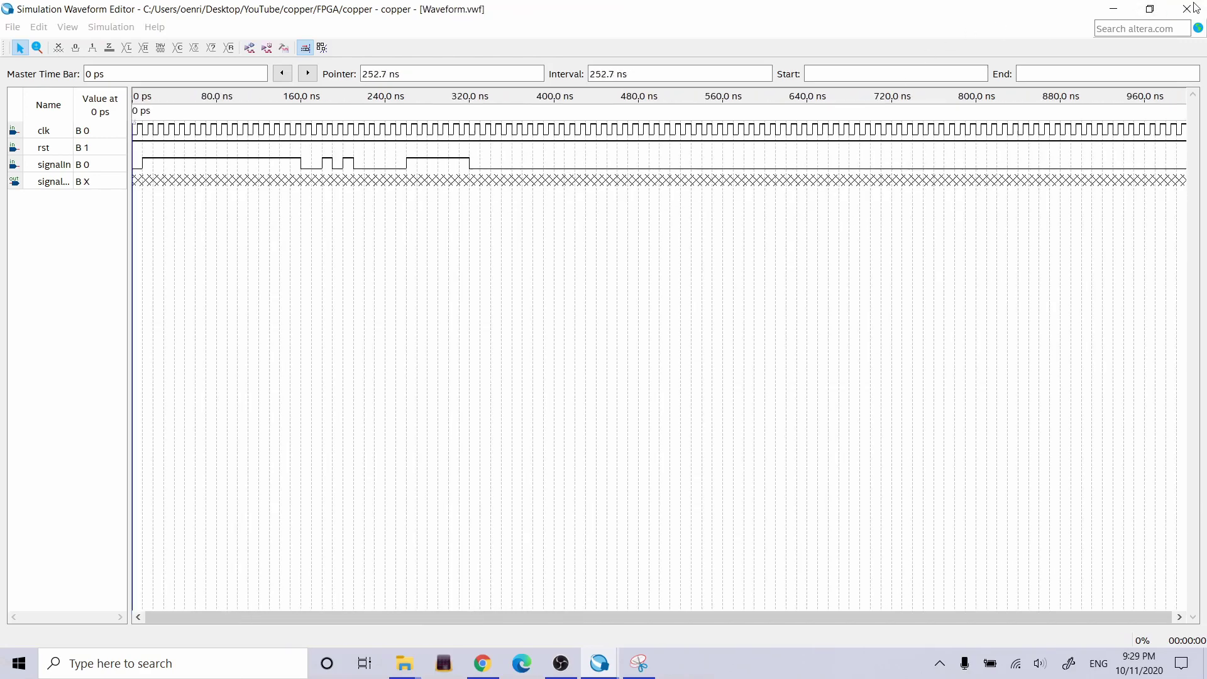
{"action": "left_click", "coordinate": [370, 129]}
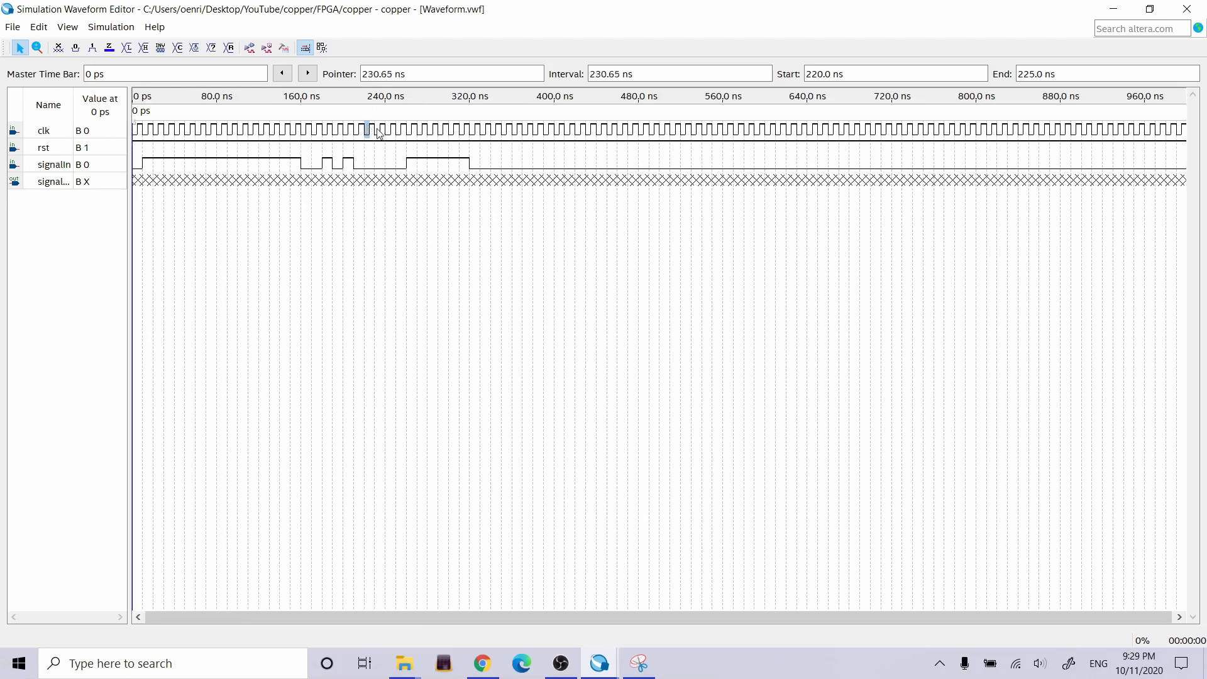
{"action": "double_click", "coordinate": [379, 131]}
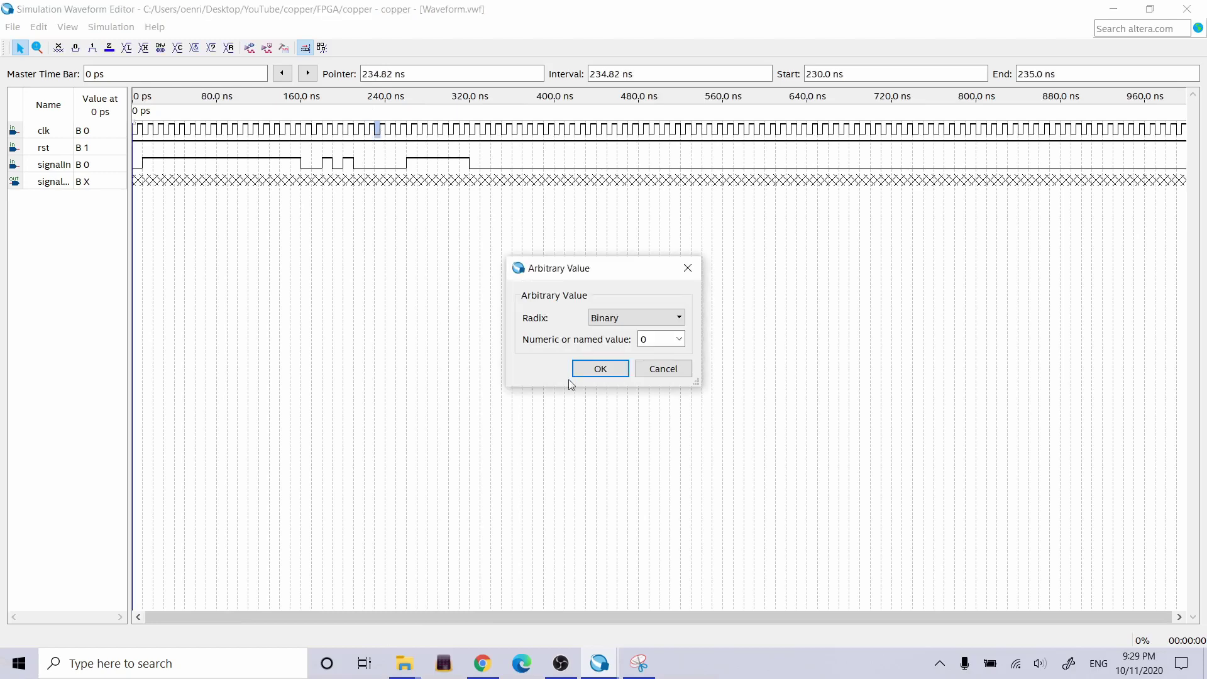
{"action": "left_click", "coordinate": [663, 368]}
Overwrite the entire clk waveform with a clock of 10 ns period and 50% duty cycle.
{"action": "right_click", "coordinate": [407, 130]}
{"action": "left_click", "coordinate": [459, 161]}
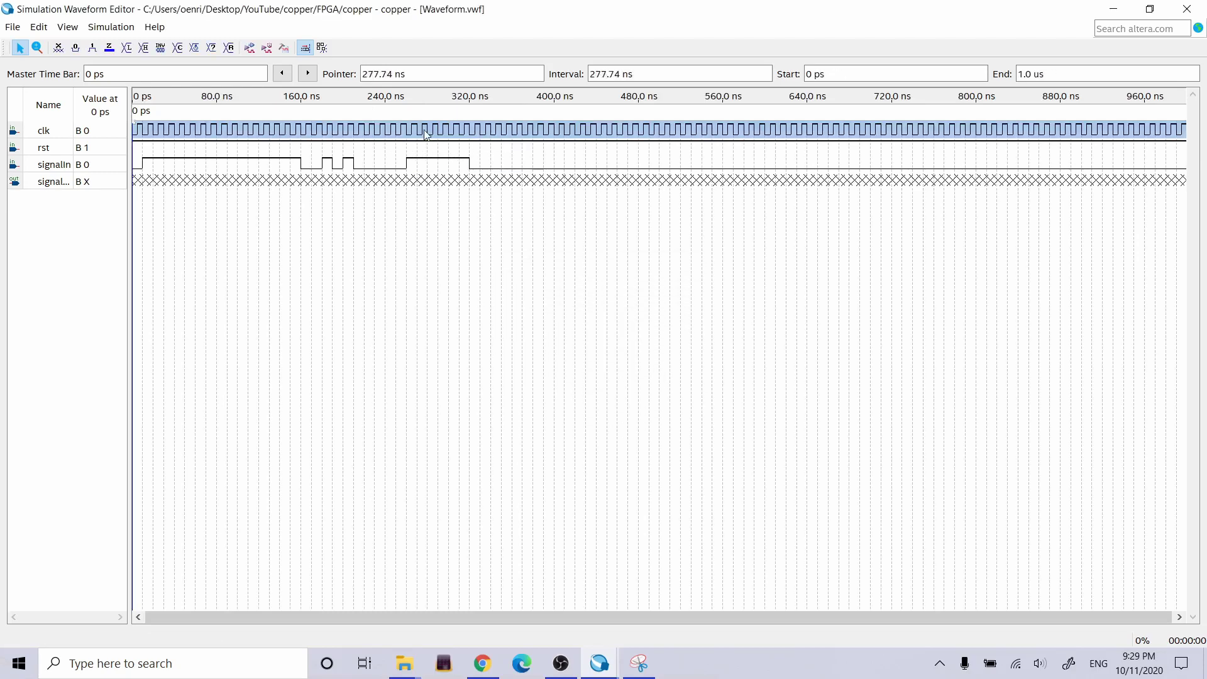
{"action": "right_click", "coordinate": [423, 129]}
{"action": "mouse_move", "coordinate": [508, 198]}
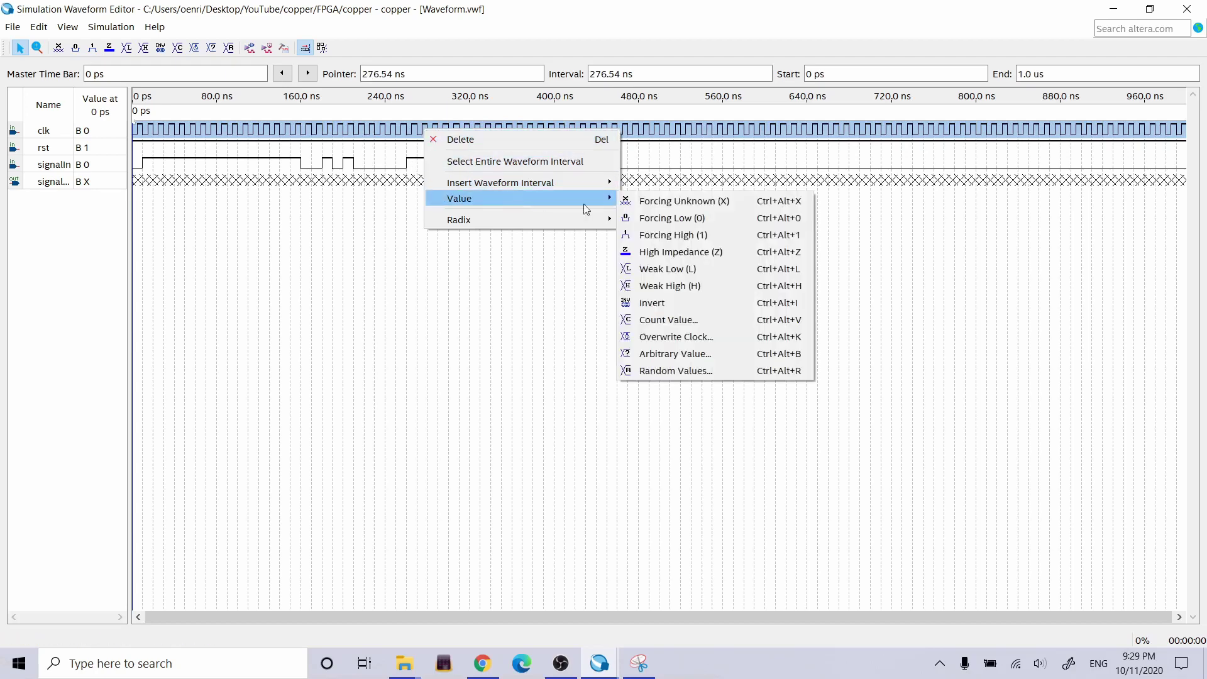
{"action": "left_click", "coordinate": [705, 340]}
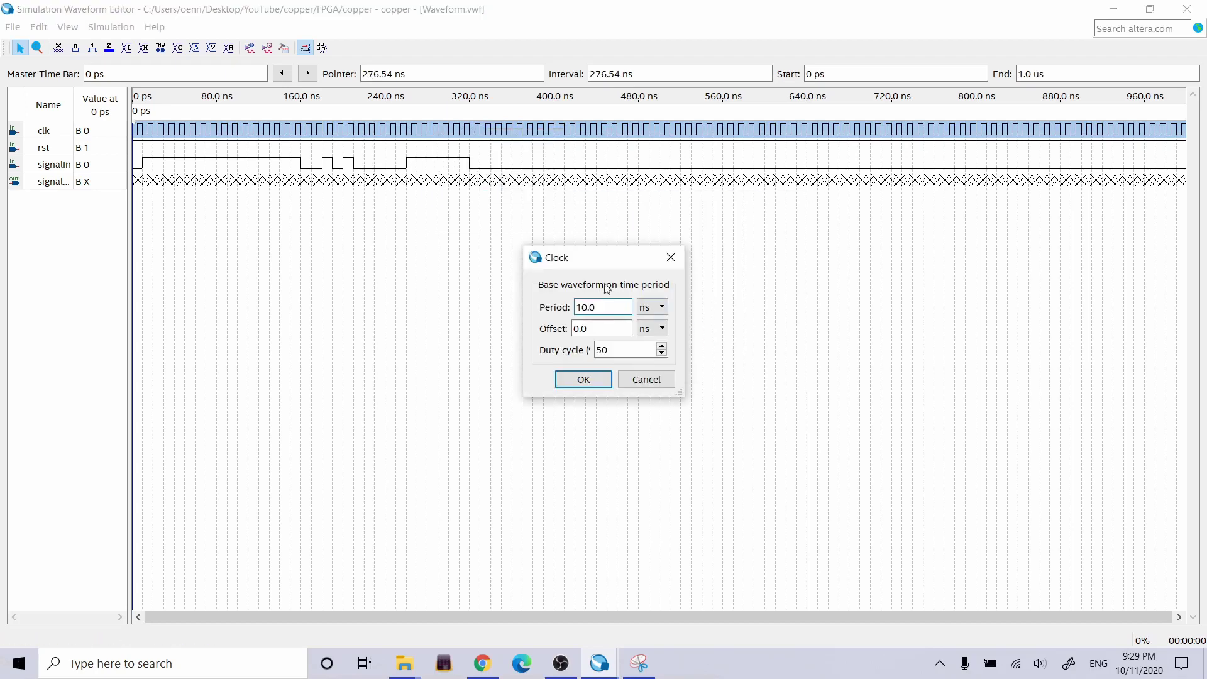
{"action": "key", "text": "Tab"}
{"action": "left_click", "coordinate": [585, 380]}
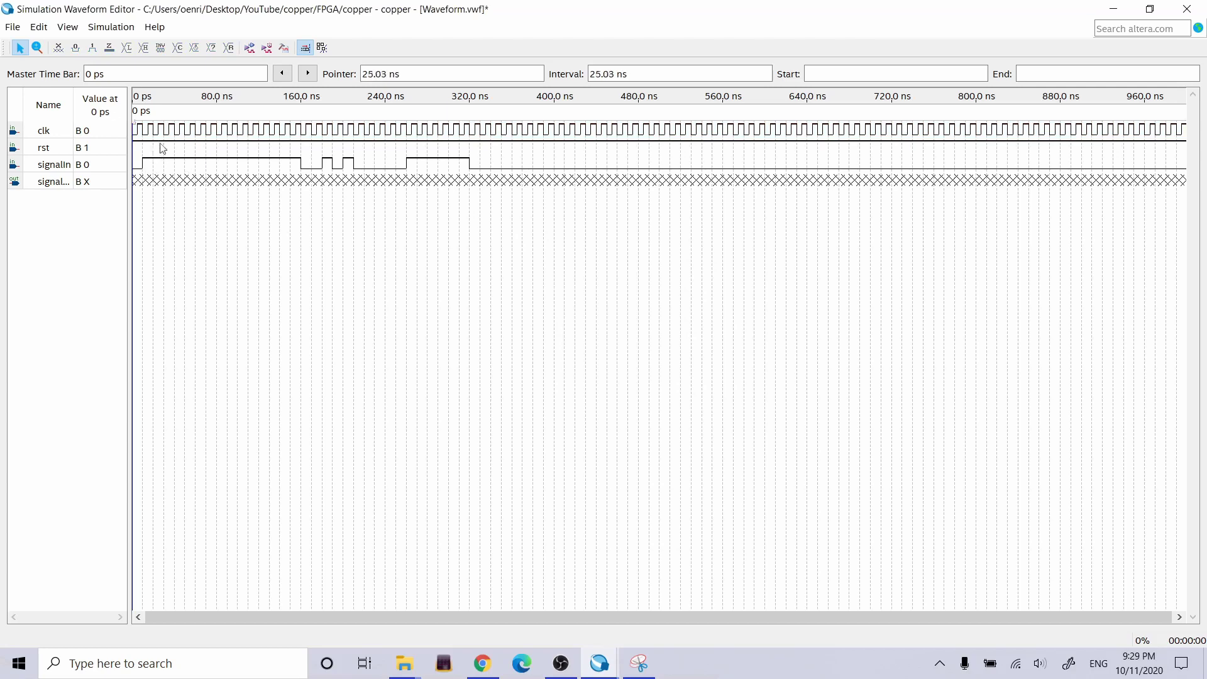
Overwrite the entire clk waveform with a 10 ns clock at 50% duty cycle and a 5 ns offset.
{"action": "right_click", "coordinate": [197, 132]}
{"action": "left_click", "coordinate": [264, 160]}
{"action": "right_click", "coordinate": [416, 129]}
{"action": "mouse_move", "coordinate": [465, 201]}
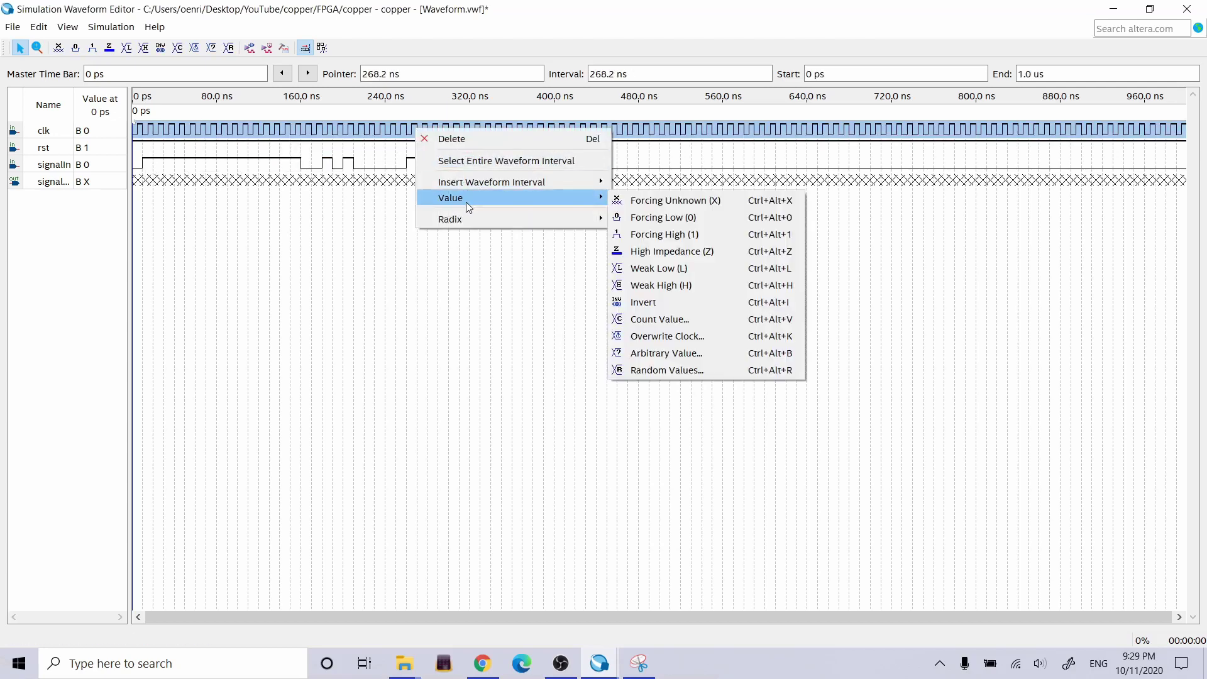
{"action": "left_click", "coordinate": [685, 337]}
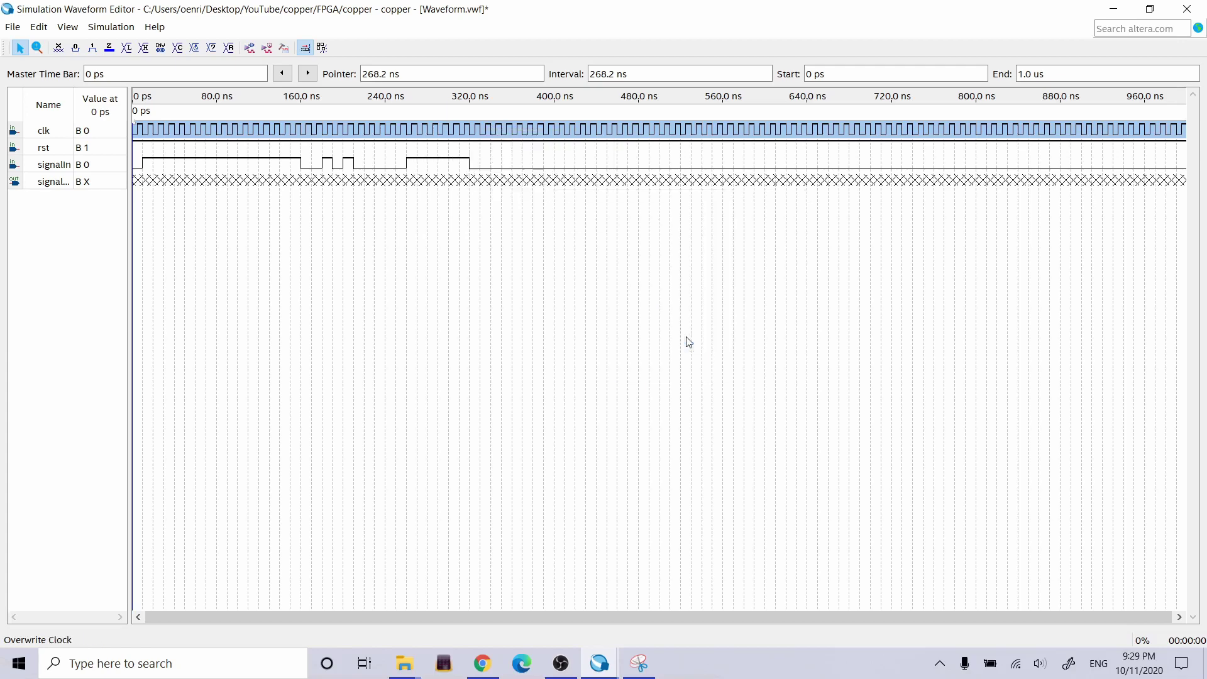
{"action": "left_click_drag", "start_coordinate": [628, 328], "coordinate": [533, 326]}
{"action": "type", "text": "5"}
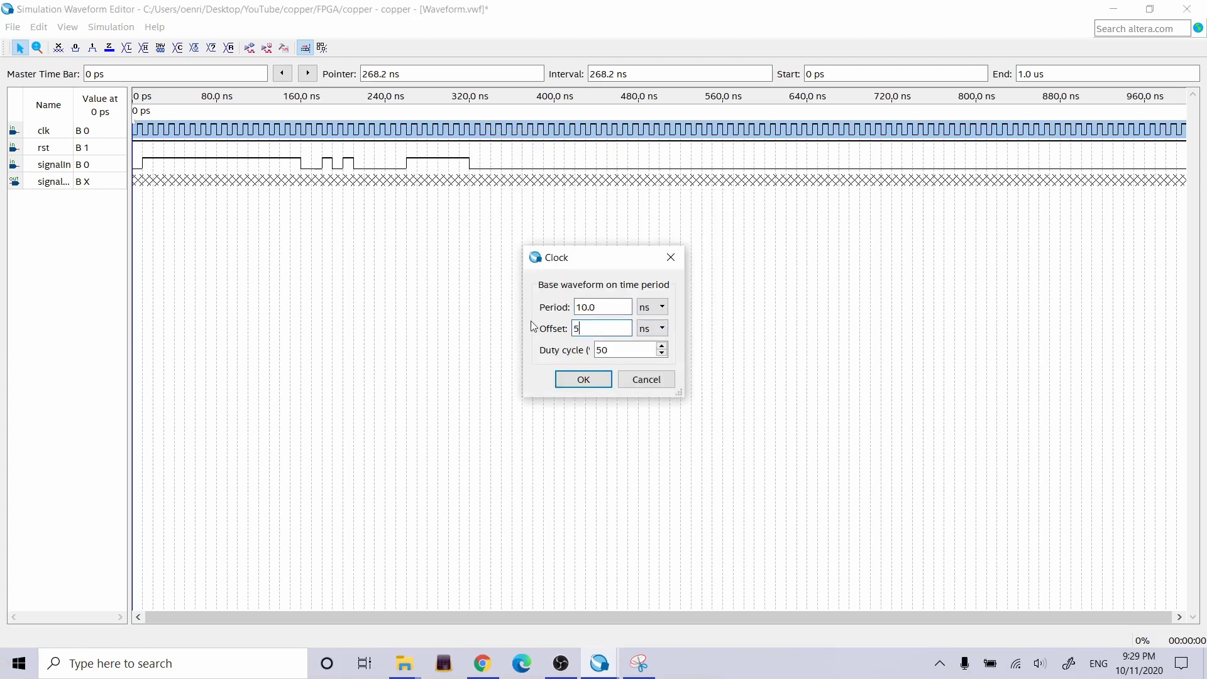
{"action": "left_click", "coordinate": [582, 379]}
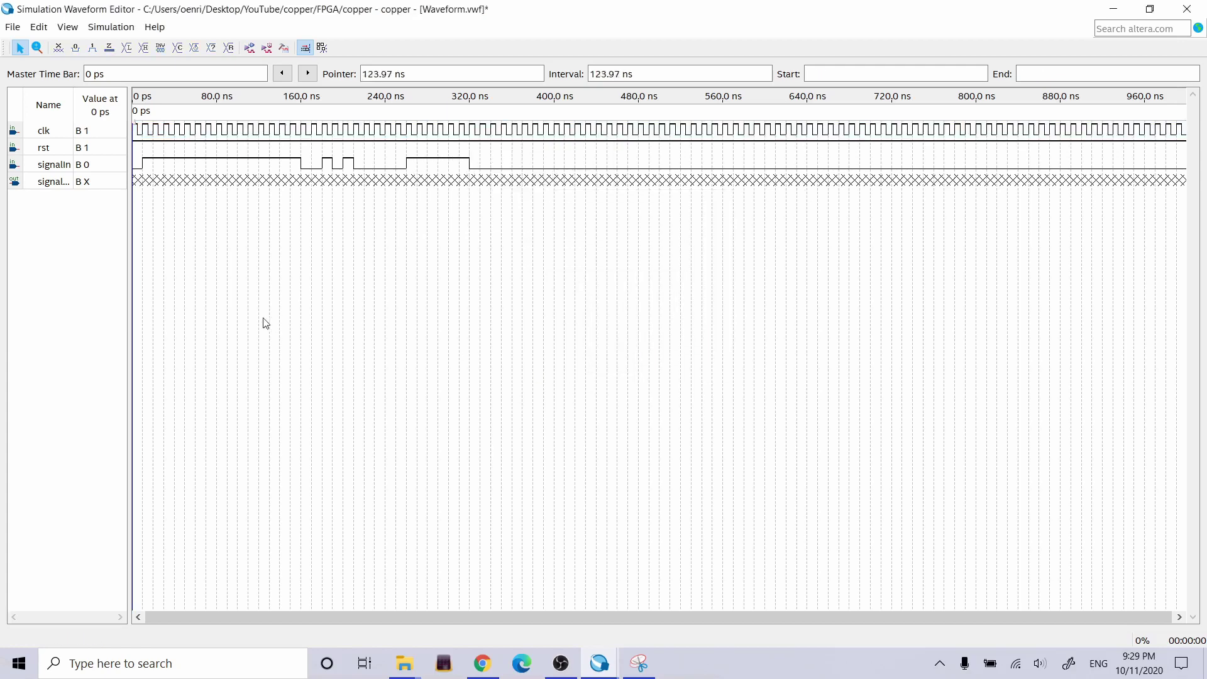
Save Waveform.vwf with the offset clock, run the functional simulation, and close its result waveform.
{"action": "left_click", "coordinate": [13, 27]}
{"action": "left_click", "coordinate": [35, 84]}
{"action": "left_click", "coordinate": [250, 47]}
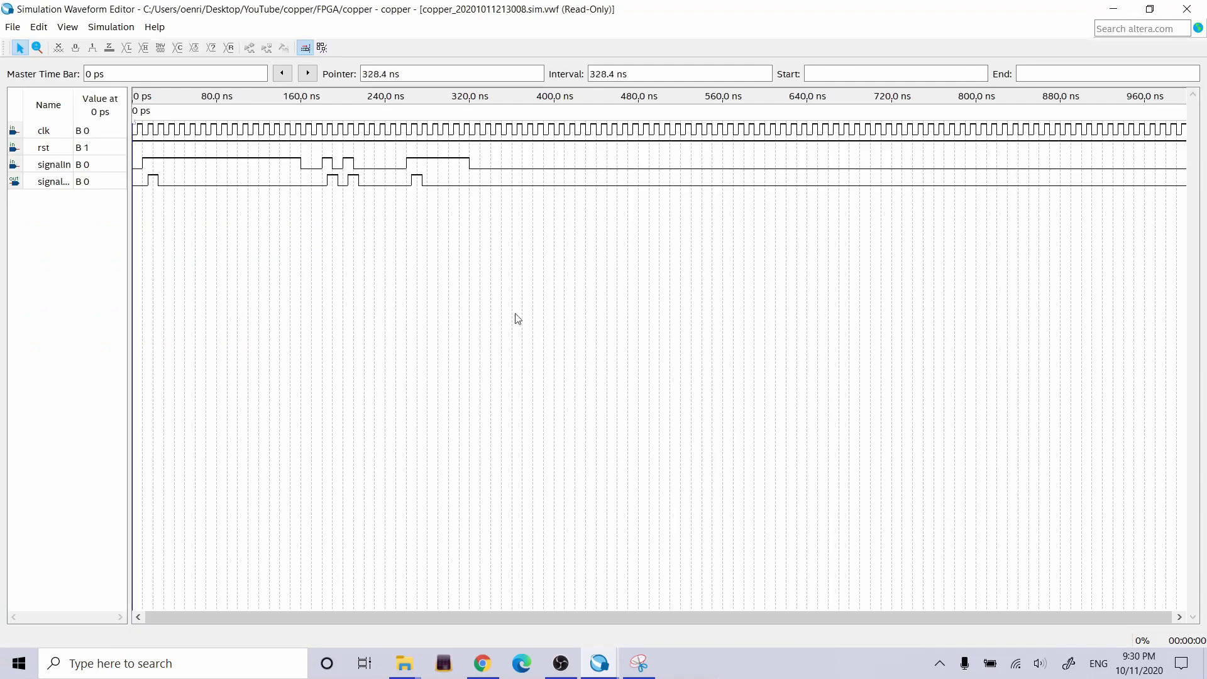
{"action": "left_click", "coordinate": [1187, 9]}
Replace Waveform.vwf.vt in the qsim simulation subfolder with the newer copy from qsim and rerun the functional simulation.
{"action": "mouse_move", "coordinate": [388, 656]}
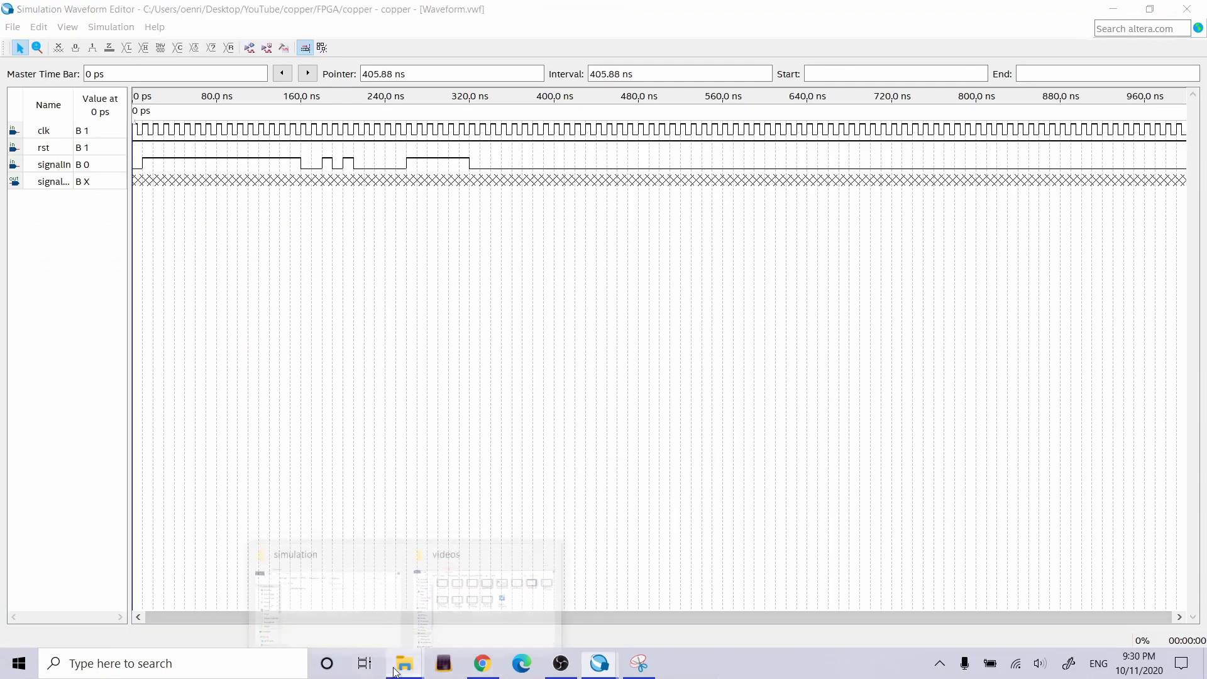
{"action": "left_click", "coordinate": [342, 612]}
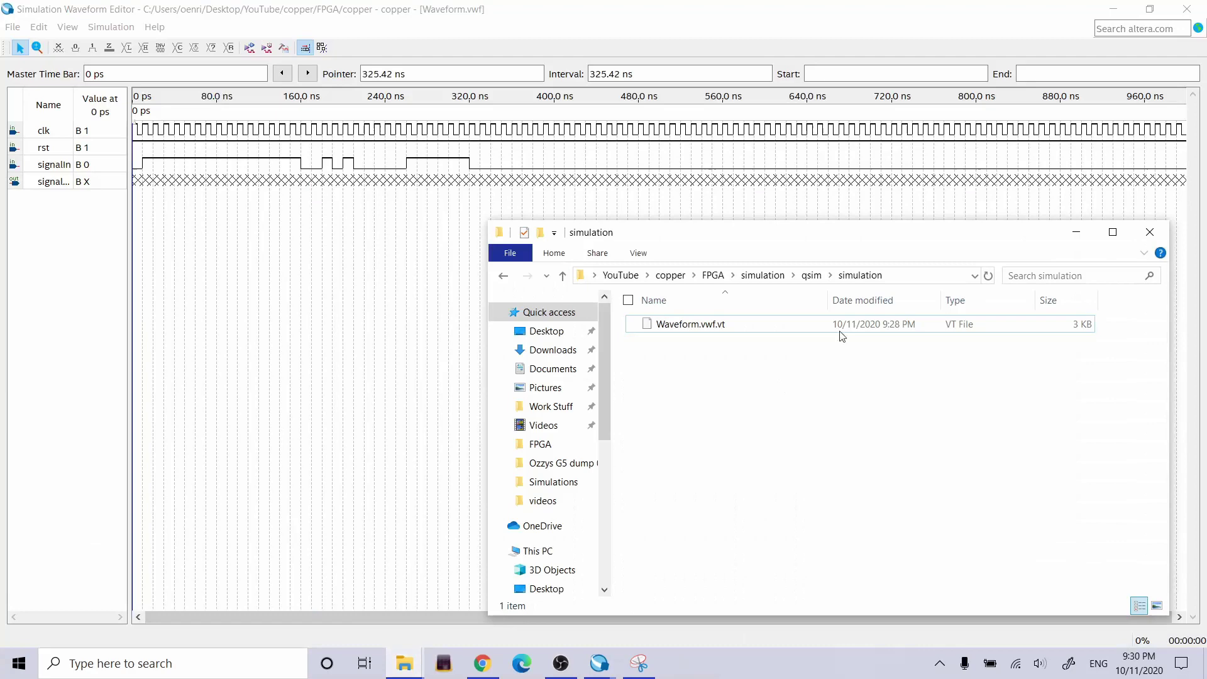
{"action": "left_click", "coordinate": [811, 275]}
{"action": "left_click", "coordinate": [739, 474]}
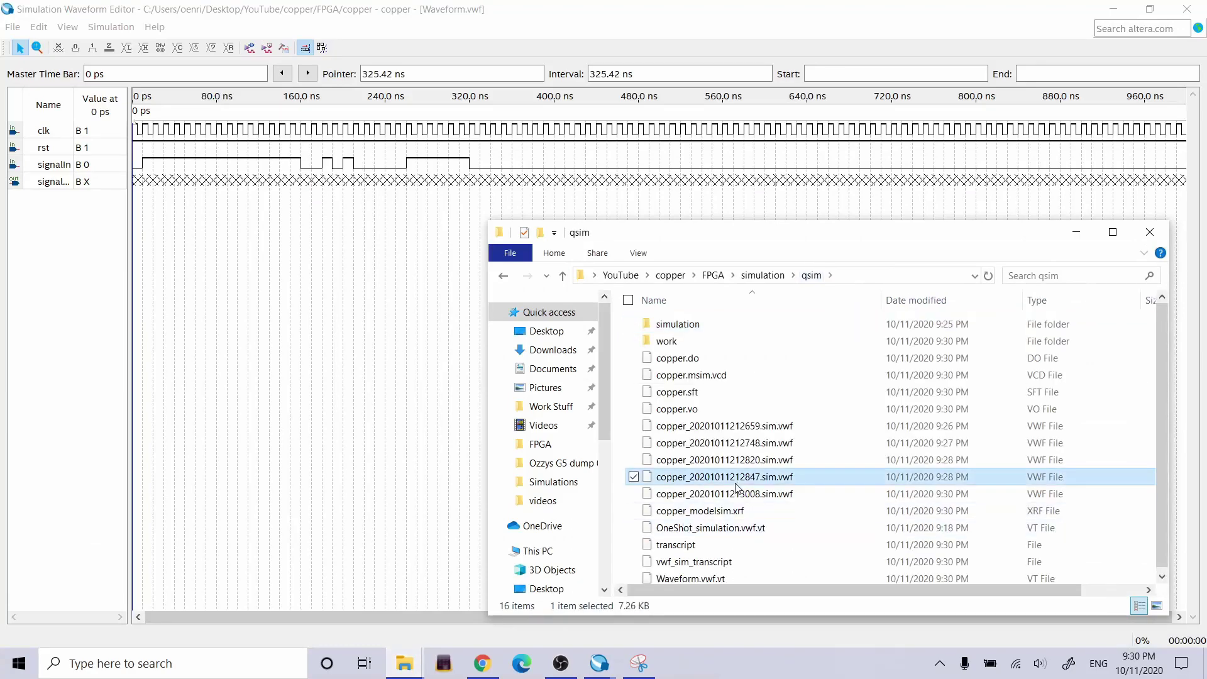
{"action": "left_click", "coordinate": [753, 575]}
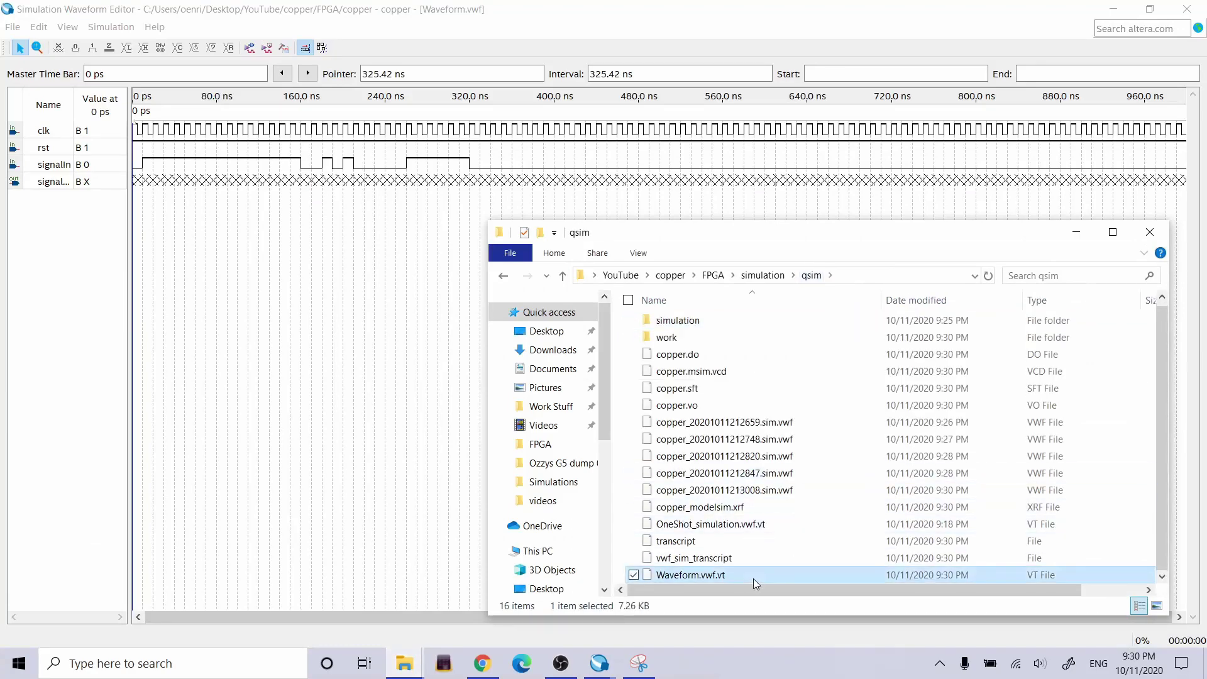
{"action": "double_click", "coordinate": [691, 321]}
{"action": "key", "text": "ctrl+v"}
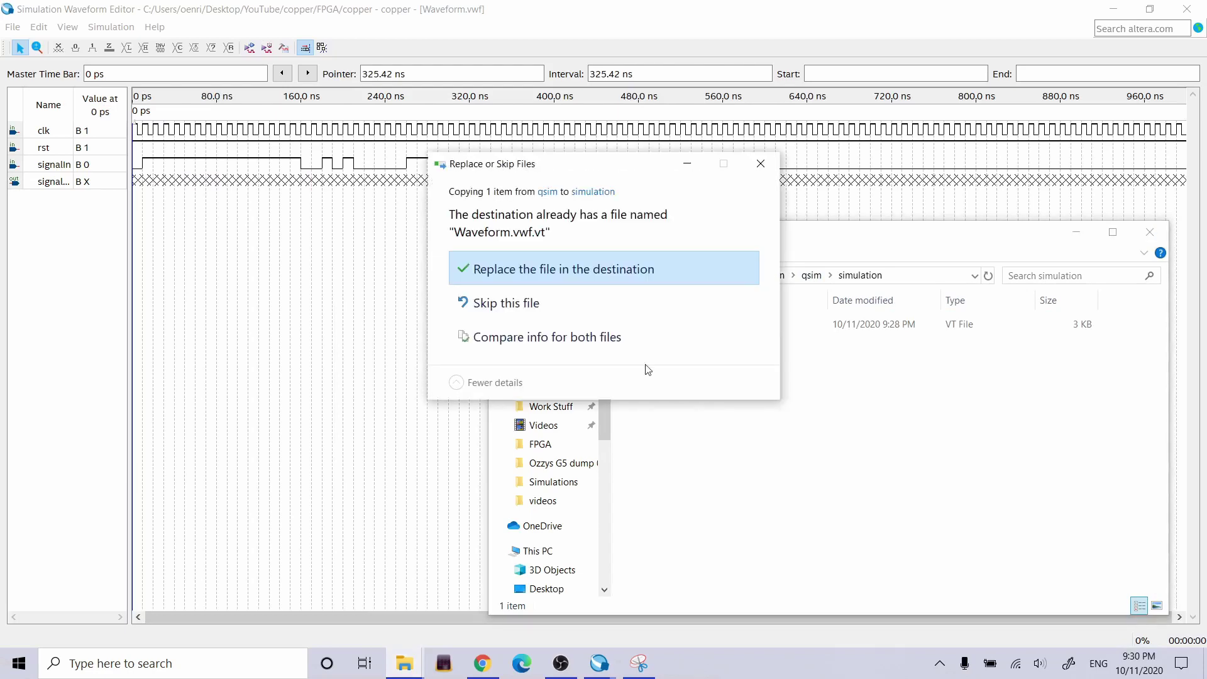
{"action": "left_click", "coordinate": [560, 270]}
{"action": "left_click", "coordinate": [384, 319]}
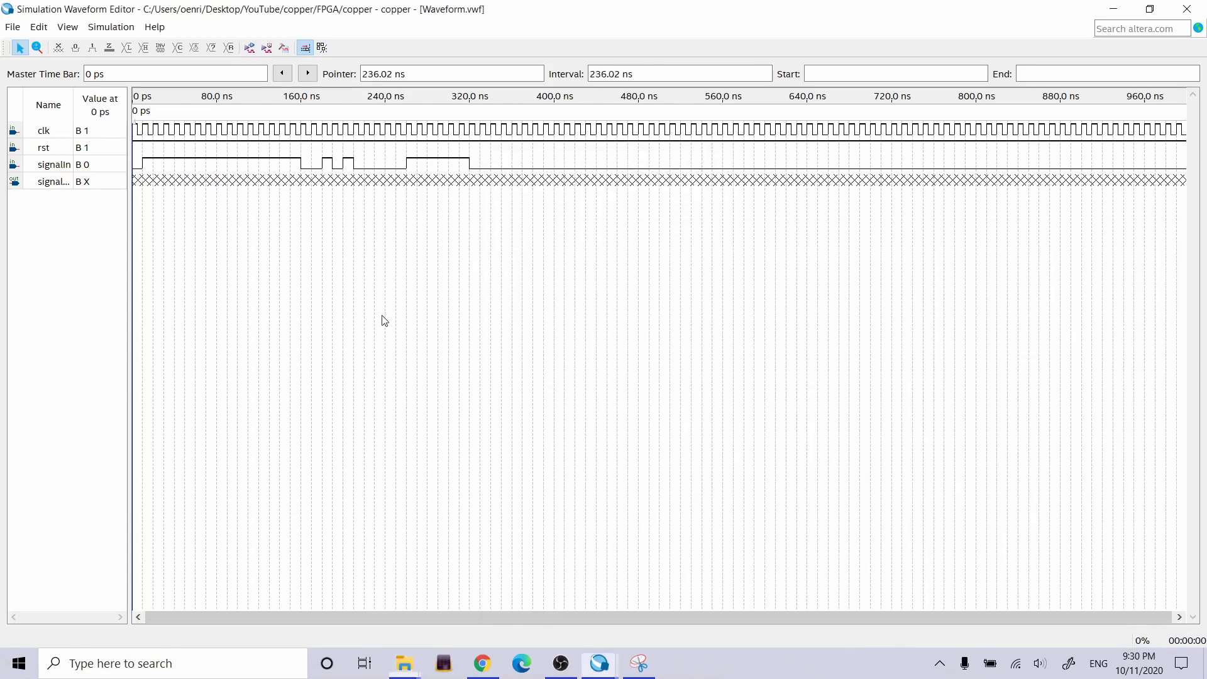
{"action": "left_click", "coordinate": [249, 48]}
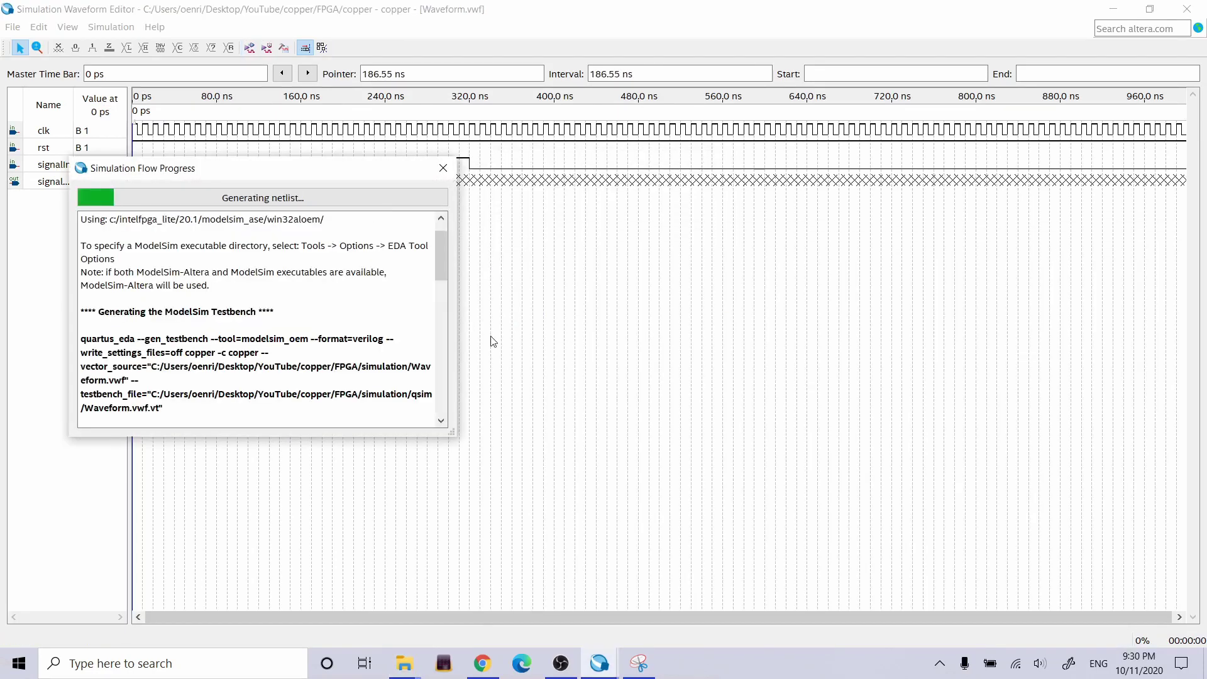
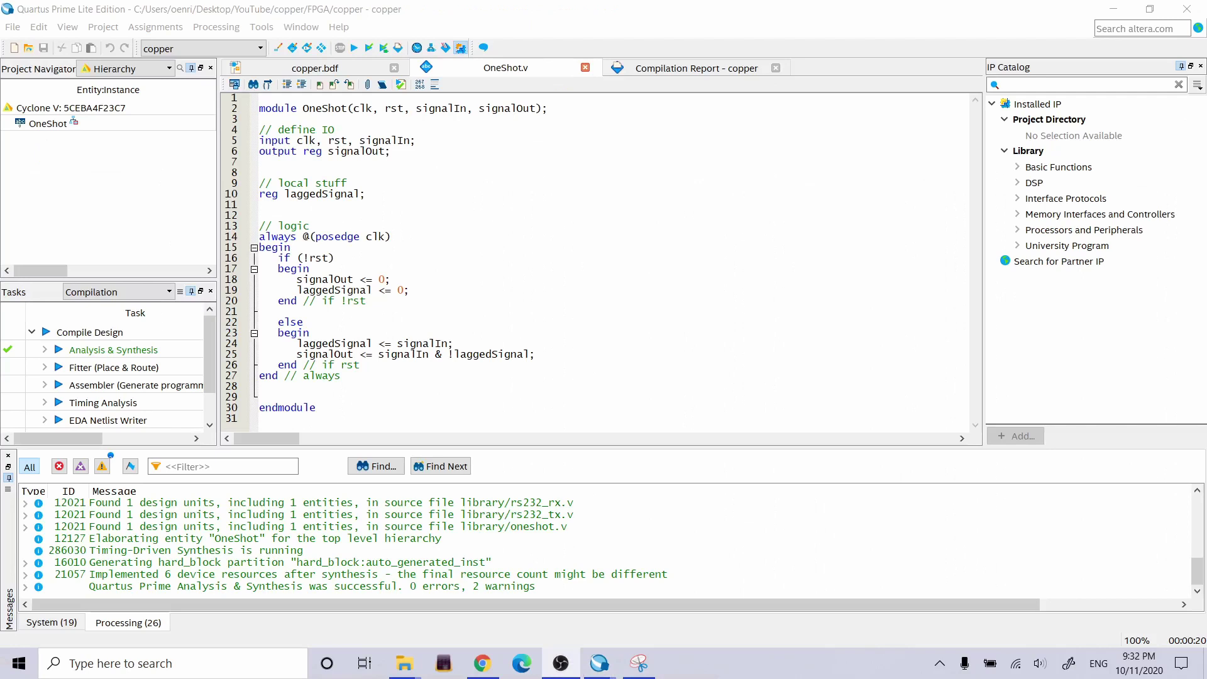
Highlight the laggedSignal <= signalIn assignment in the else branch of OneShot.v to examine the logic.
{"action": "left_click", "coordinate": [478, 279]}
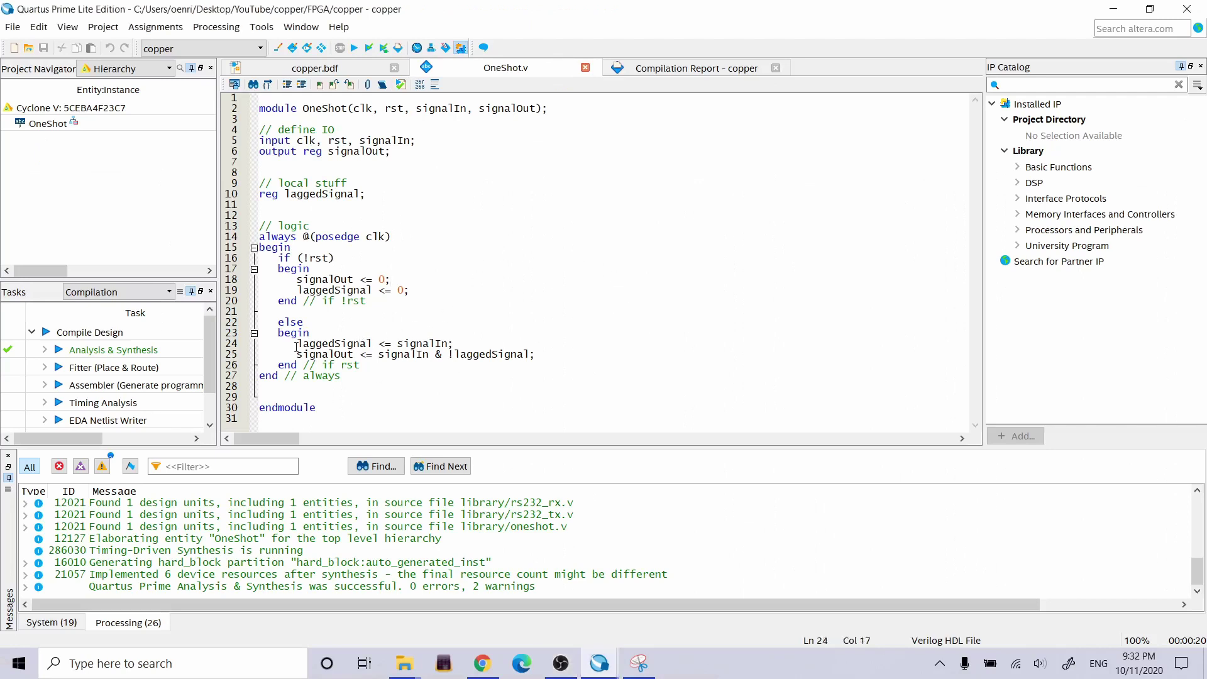
{"action": "left_click_drag", "start_coordinate": [296, 348], "coordinate": [457, 340]}
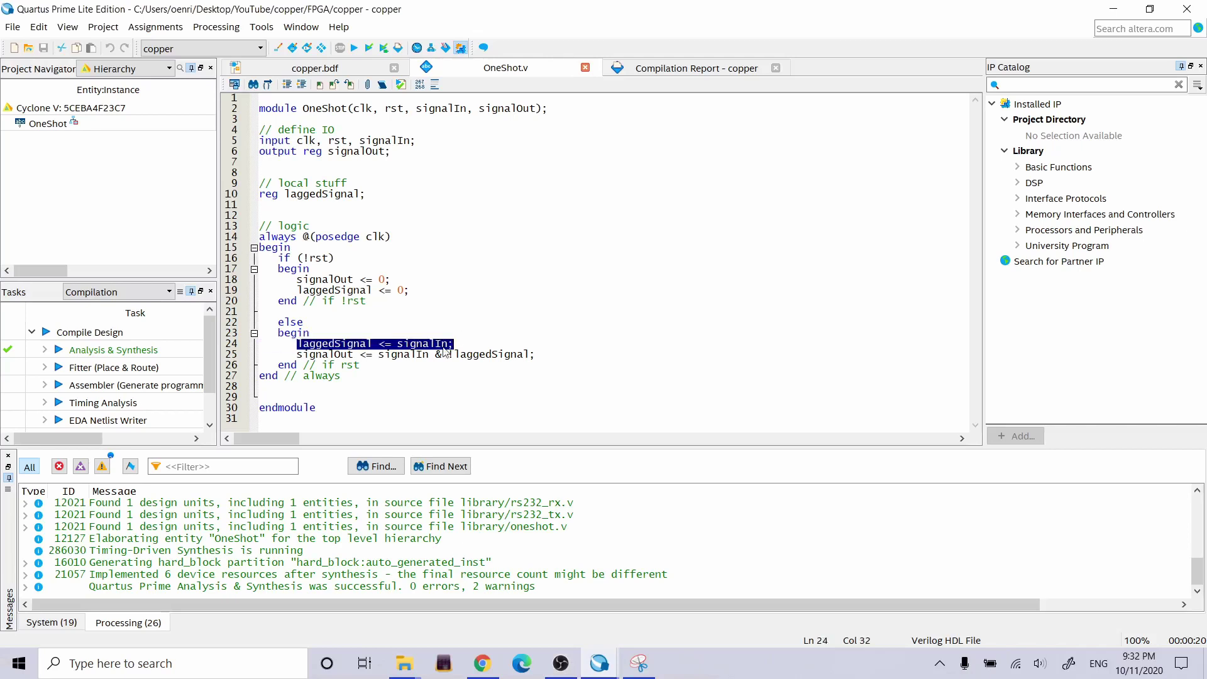
{"action": "left_click", "coordinate": [435, 344]}
{"action": "left_click_drag", "start_coordinate": [298, 346], "coordinate": [344, 345]}
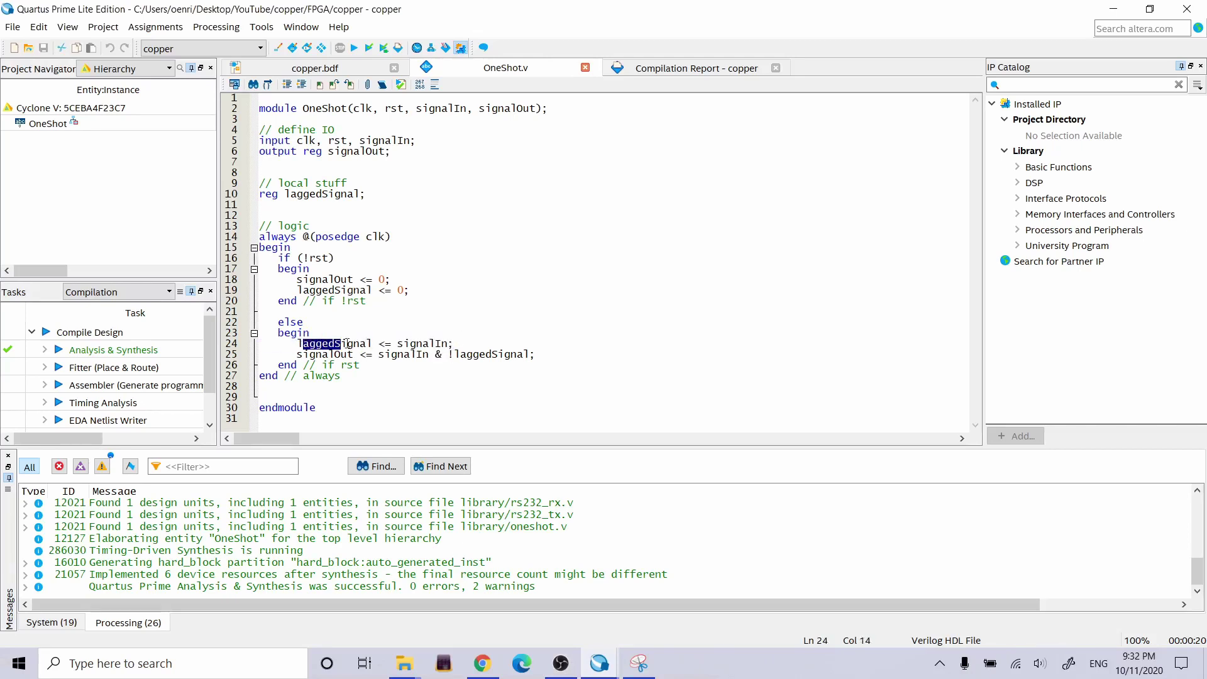
Highlight the laggedSignal and signalOut assignments in the else branch of OneShot.v to examine how they work together.
{"action": "left_click", "coordinate": [389, 345]}
{"action": "left_click_drag", "start_coordinate": [297, 343], "coordinate": [528, 355]}
{"action": "left_click", "coordinate": [454, 355]}
{"action": "left_click_drag", "start_coordinate": [345, 350], "coordinate": [259, 343]}
Remove the reg keyword from the signalOut output declaration in OneShot.v.
{"action": "left_click", "coordinate": [354, 205]}
{"action": "key", "text": "BackSpace"}
{"action": "key", "text": "BackSpace"}
{"action": "key", "text": "BackSpace"}
{"action": "key", "text": "BackSpace"}
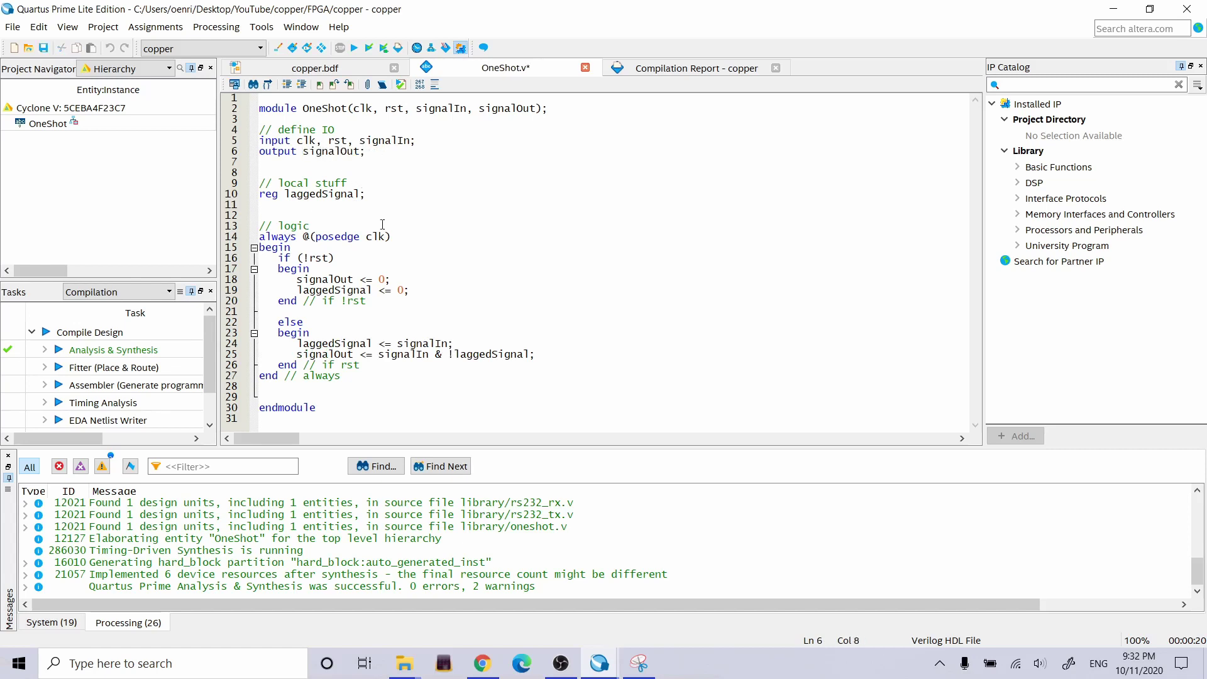
Delete the signalOut <= 0 line from the reset branch and cut the signalOut assignment out of the else branch.
{"action": "left_click_drag", "start_coordinate": [406, 279], "coordinate": [399, 266]}
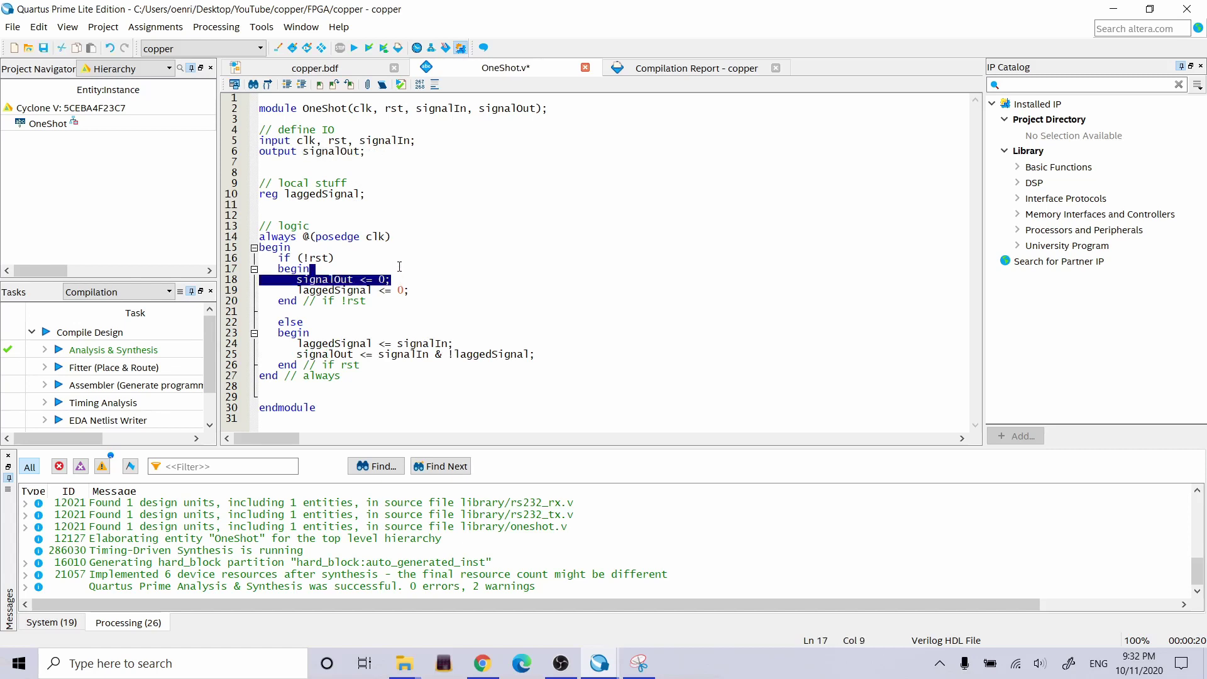
{"action": "key", "text": "Delete"}
{"action": "left_click_drag", "start_coordinate": [536, 343], "coordinate": [546, 332]}
{"action": "key", "text": "ctrl+c"}
{"action": "key", "text": "Delete"}
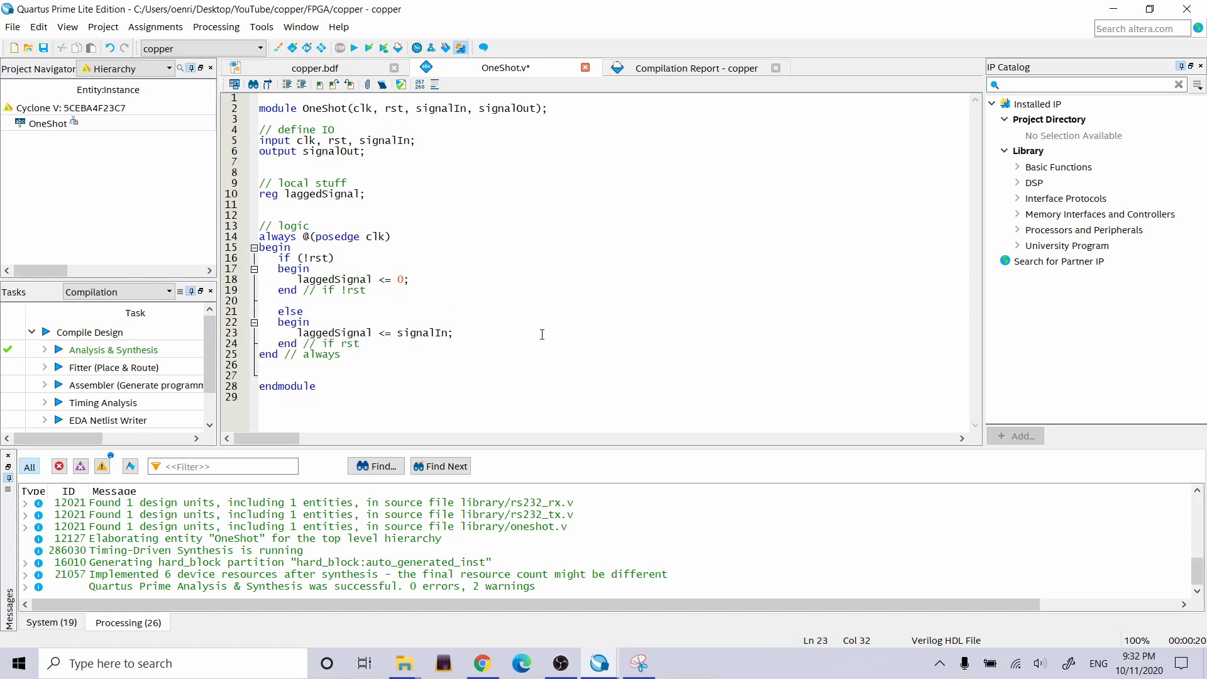
Paste the signalOut <= signalIn & !laggedSignal line below the laggedSignal register declaration and remove its indentation.
{"action": "left_click", "coordinate": [399, 187]}
{"action": "left_click", "coordinate": [406, 192]}
{"action": "key", "text": "Return"}
{"action": "key", "text": "Return"}
{"action": "key", "text": "ctrl+v"}
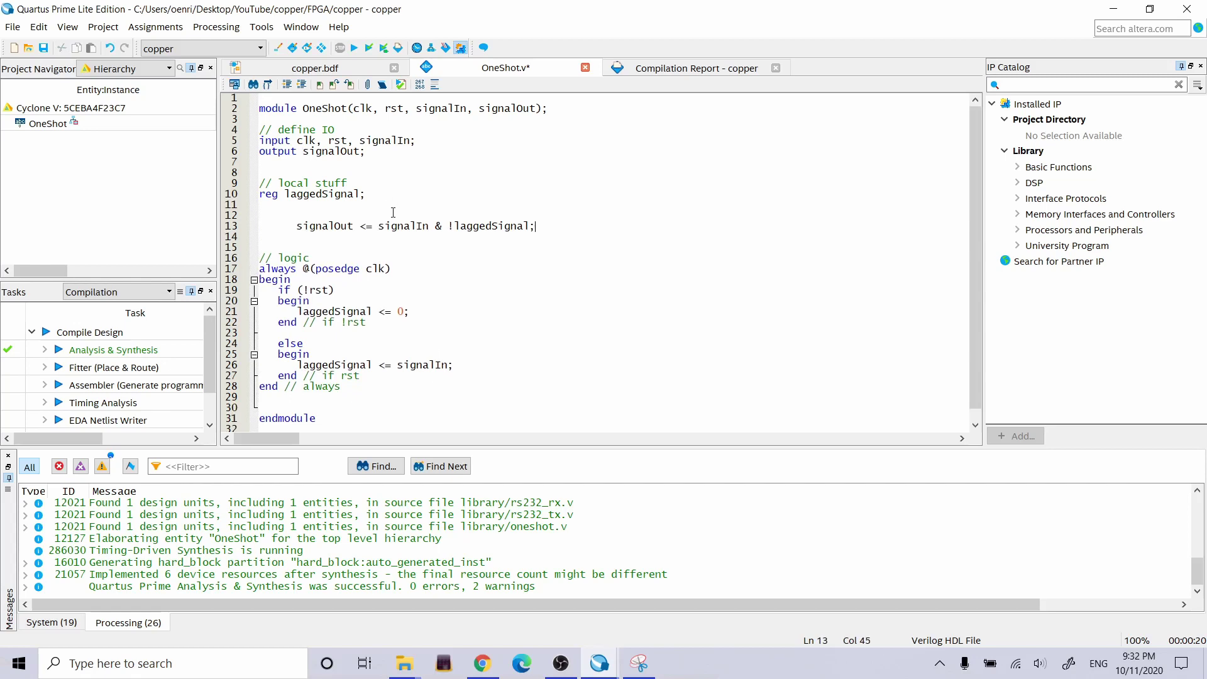
{"action": "key", "text": "BackSpace"}
{"action": "key", "text": "BackSpace"}
{"action": "key", "text": "BackSpace"}
{"action": "key", "text": "BackSpace"}
{"action": "key", "text": "BackSpace"}
{"action": "key", "text": "BackSpace"}
{"action": "key", "text": "BackSpace"}
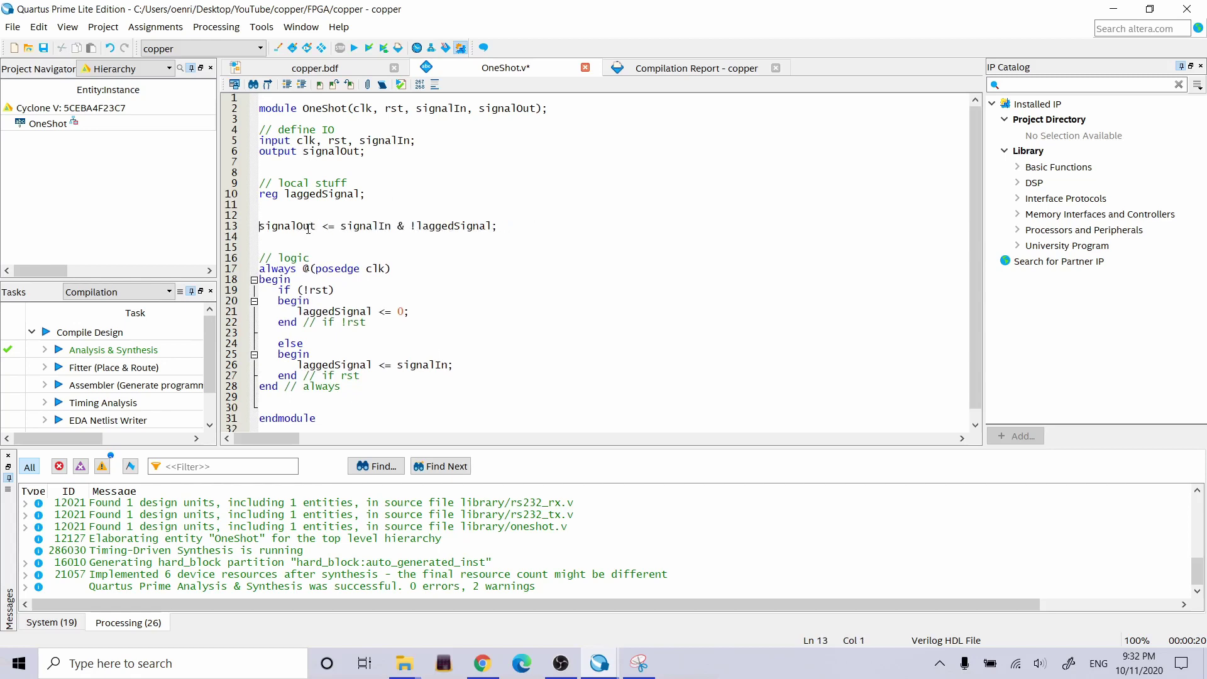
Turn the pasted line into the continuous assignment assign signalOut = signalIn & !laggedSignal;.
{"action": "key", "text": "Return"}
{"action": "type", "text": "assign"}
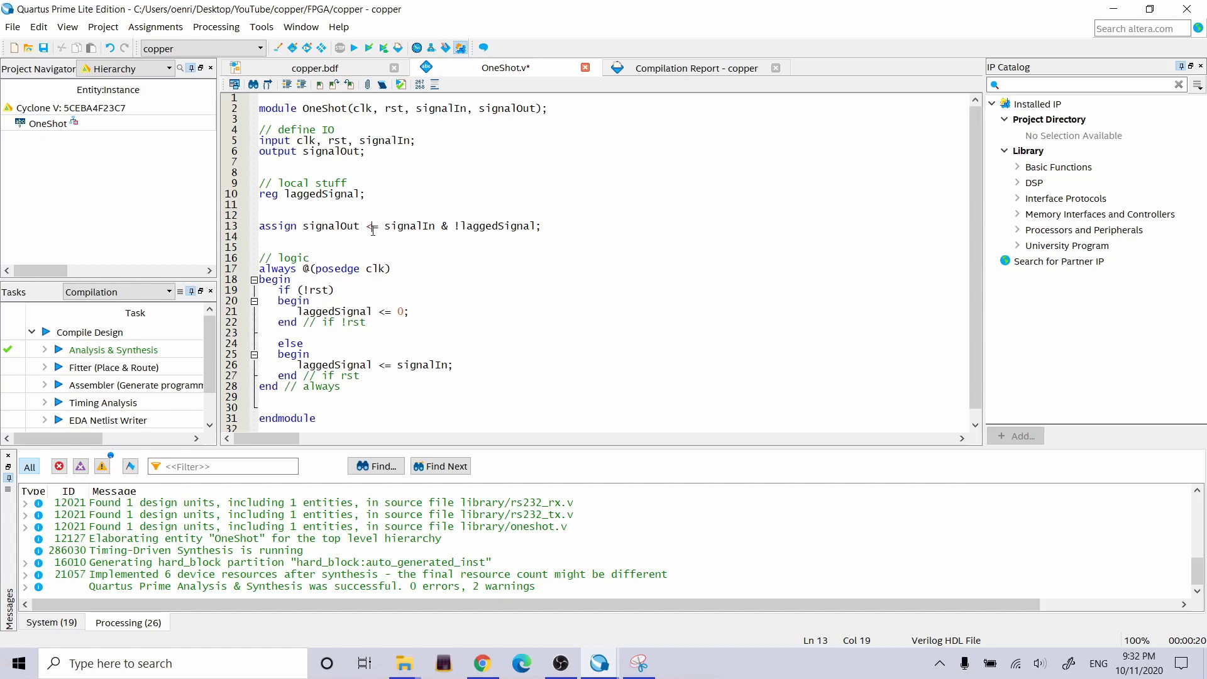
{"action": "key", "text": "BackSpace"}
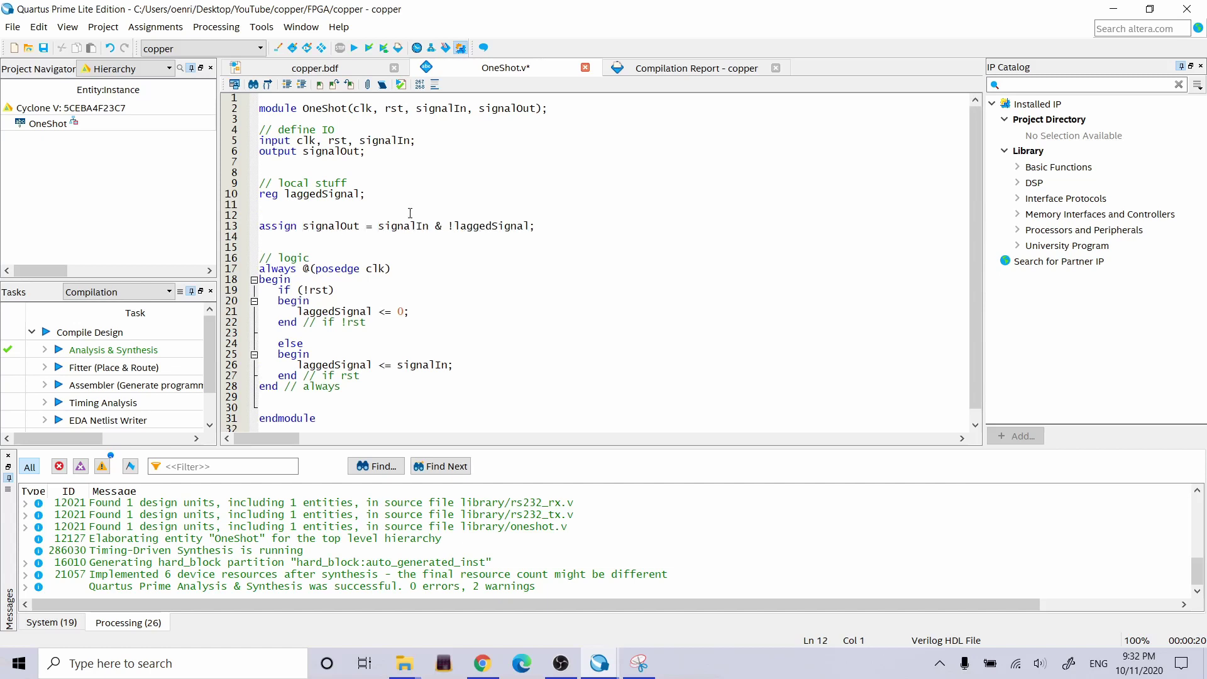
Save OneShot.v and rerun Analysis & Synthesis on the design.
{"action": "left_click", "coordinate": [44, 49]}
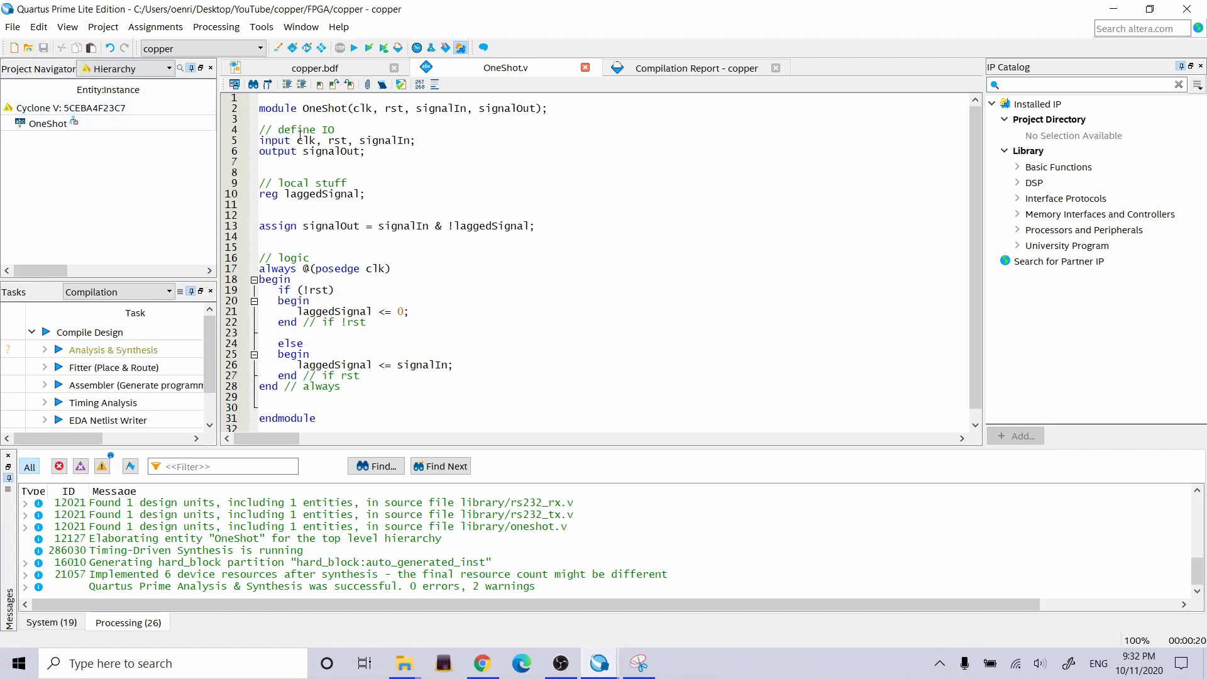
{"action": "left_click", "coordinate": [424, 188]}
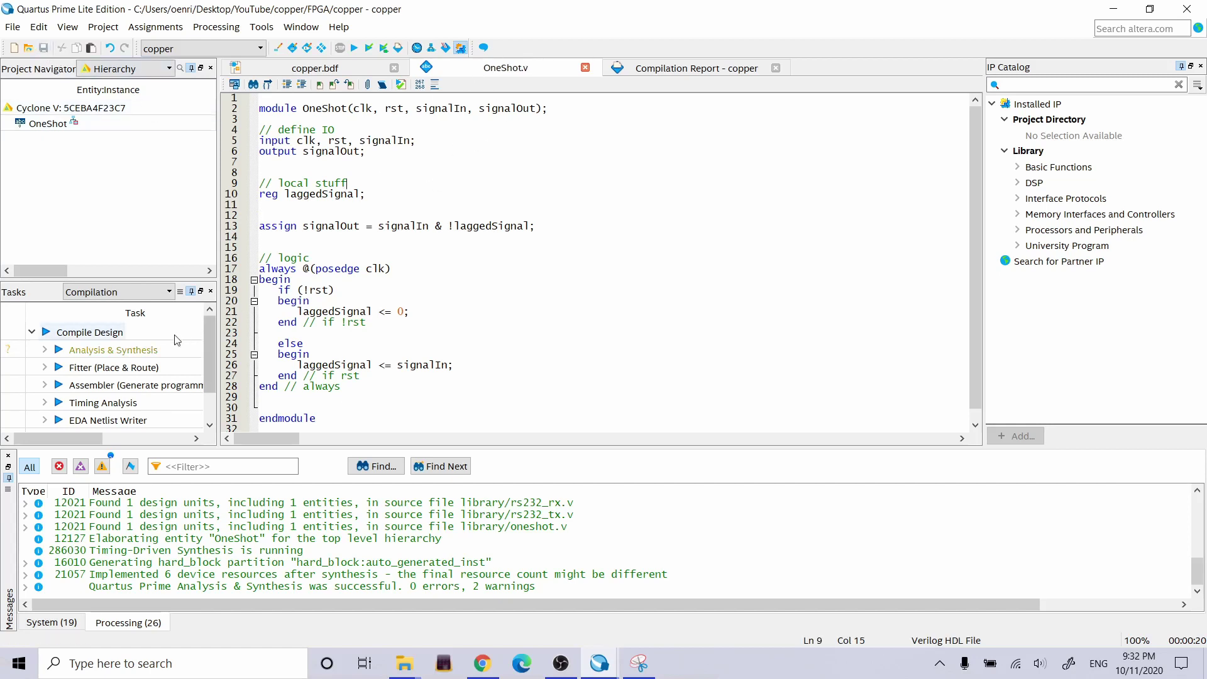
{"action": "double_click", "coordinate": [147, 351]}
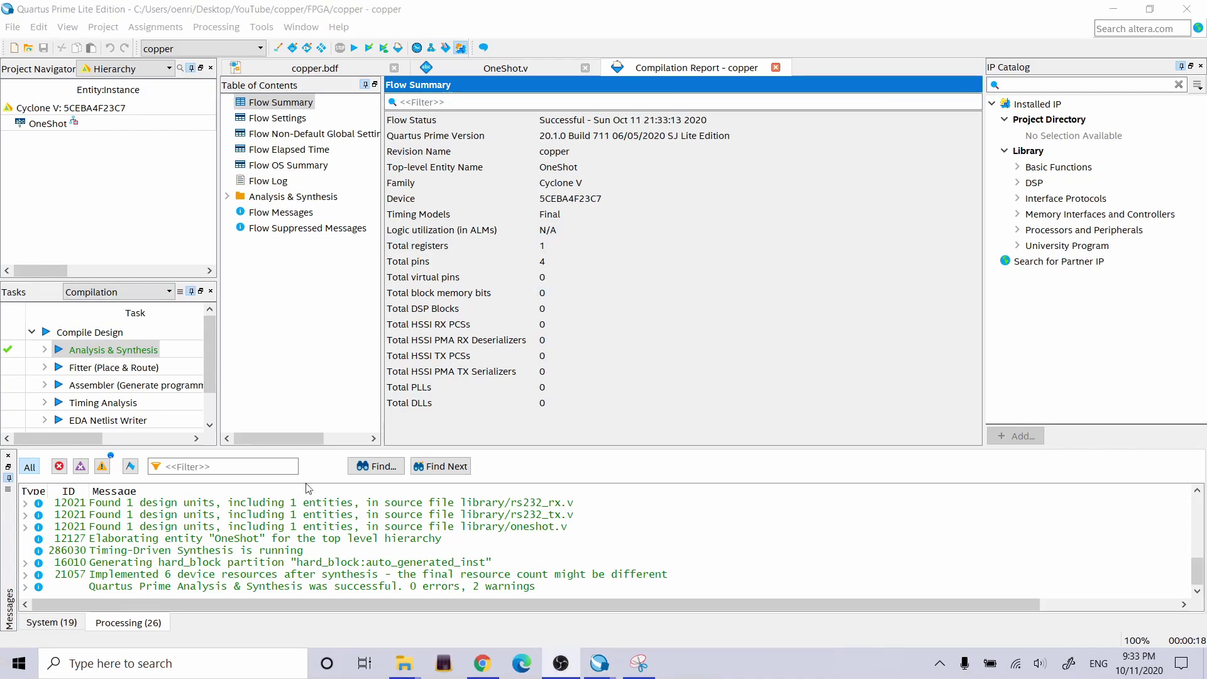
Close the old simulation result waveform, switch to Waveform.vwf in the Simulation Waveform Editor, and run the functional simulation.
{"action": "mouse_move", "coordinate": [600, 665]}
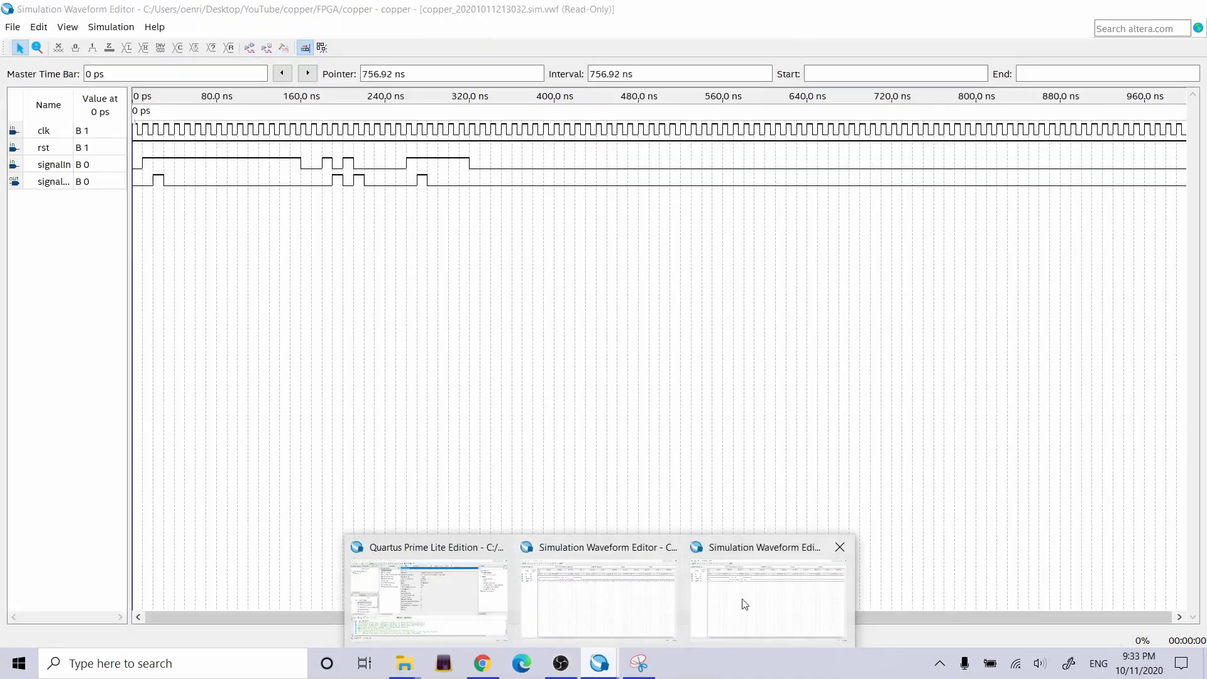
{"action": "left_click", "coordinate": [840, 547]}
{"action": "left_click", "coordinate": [666, 628]}
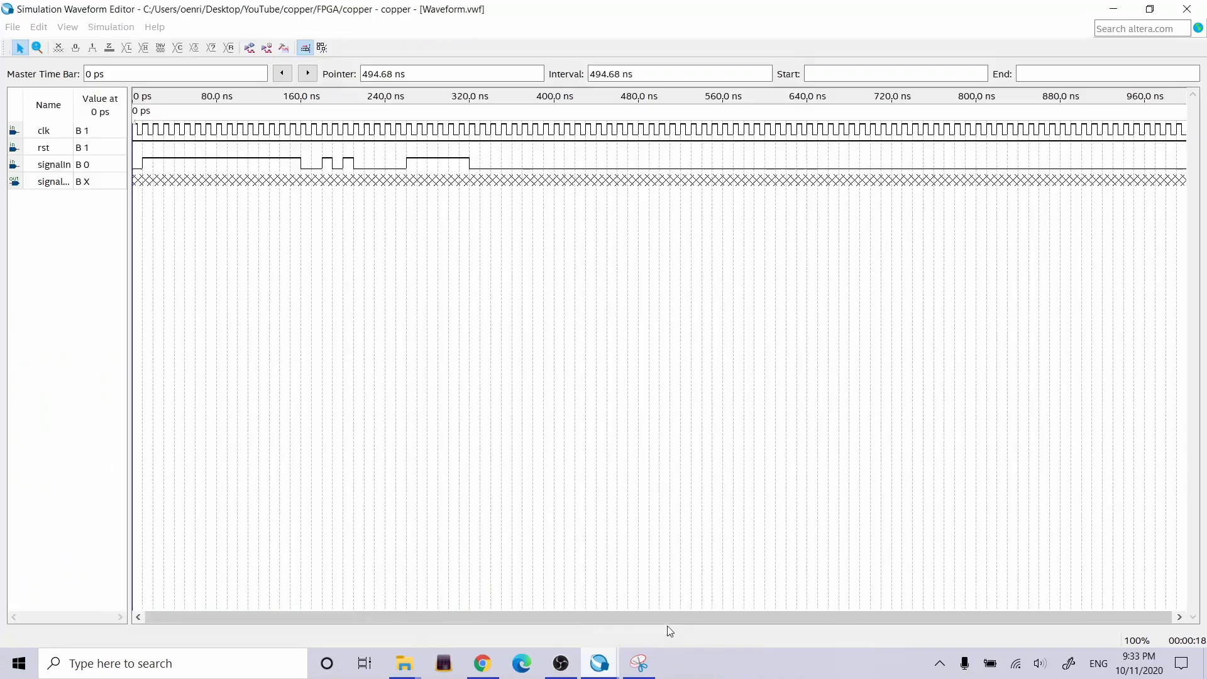
{"action": "left_click", "coordinate": [250, 53]}
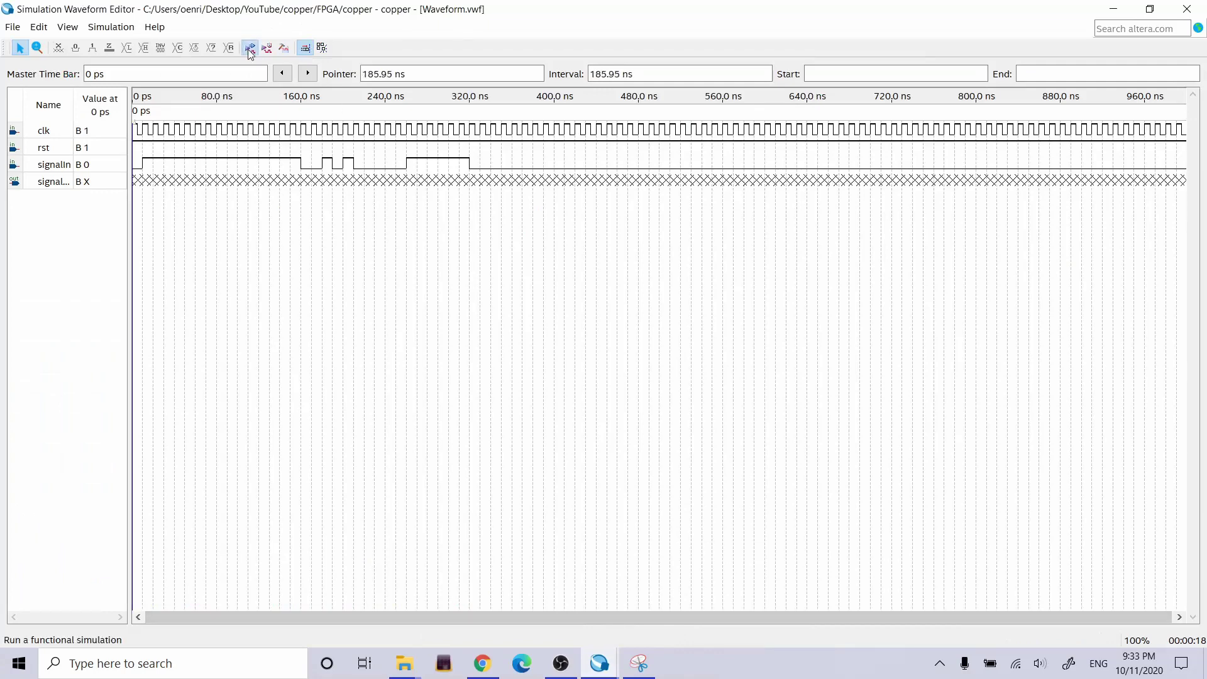